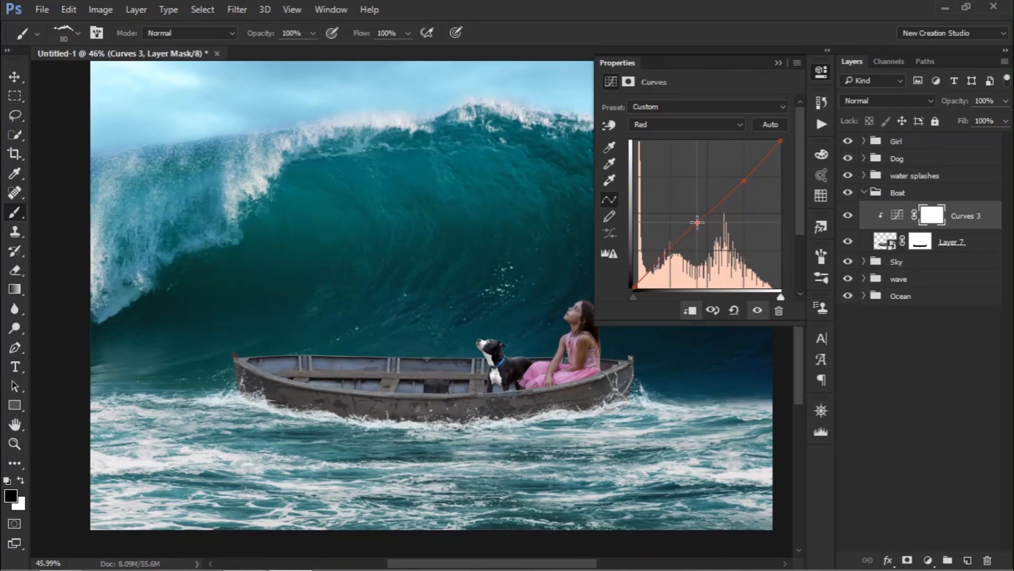
Step: Reshape the red channel curve of the boat's Curves 3 adjustment, removing the midtone point and leaving one upper-tone point near the diagonal
drag(696, 219, 699, 223)
mouse_move(744, 177)
mouse_down()
mouse_move(738, 192)
mouse_move(727, 184)
mouse_move(738, 191)
mouse_up()
drag(700, 223, 767, 225)
drag(738, 192, 735, 189)
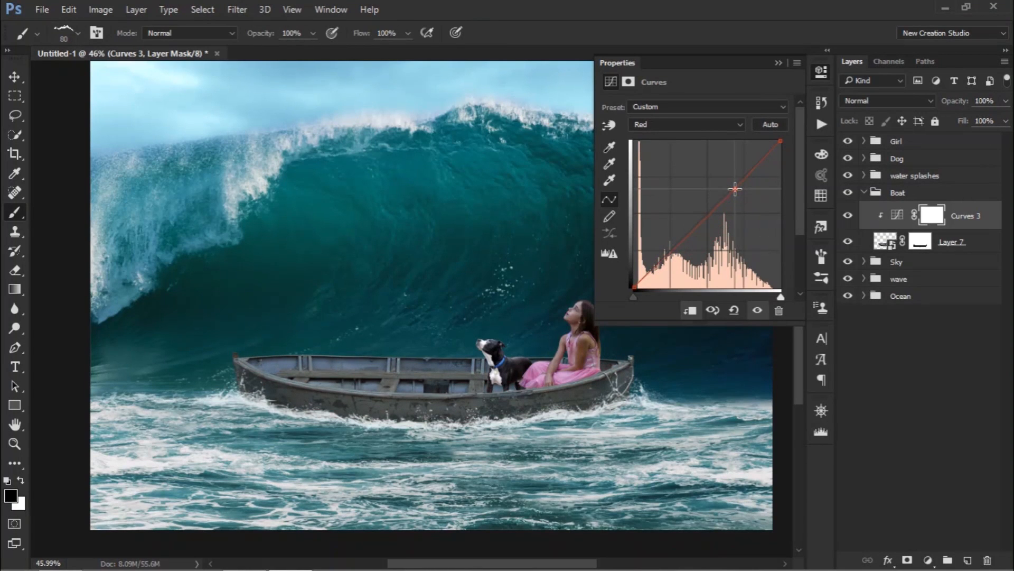
Step: Lift the upper midtones of the green channel curve slightly in the boat's Curves 3 adjustment
click(674, 126)
click(660, 145)
drag(730, 183, 734, 184)
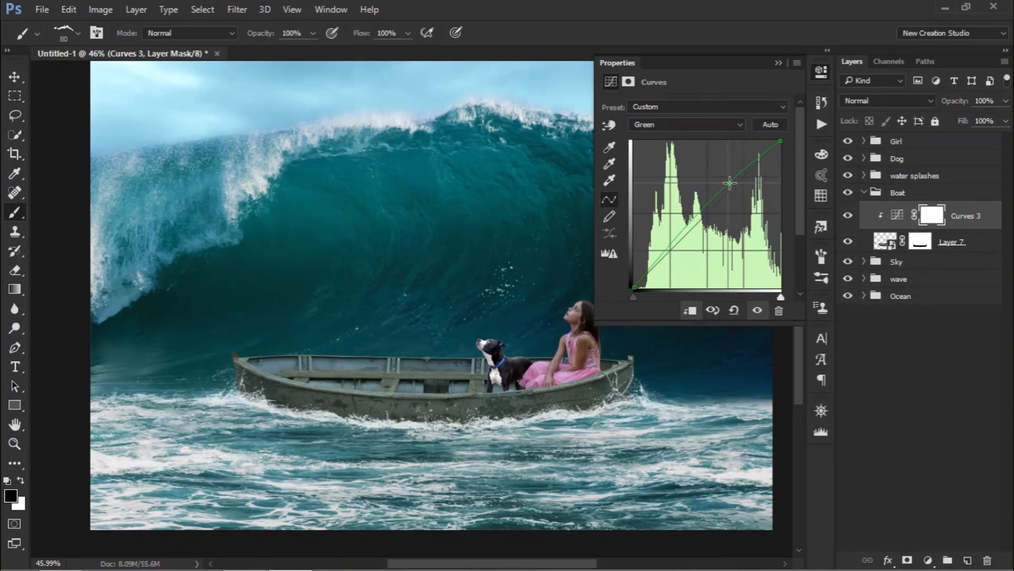
Step: Fine-tune the upper tones of the blue channel for the boat and compare the result with the adjustment hidden and shown
click(687, 125)
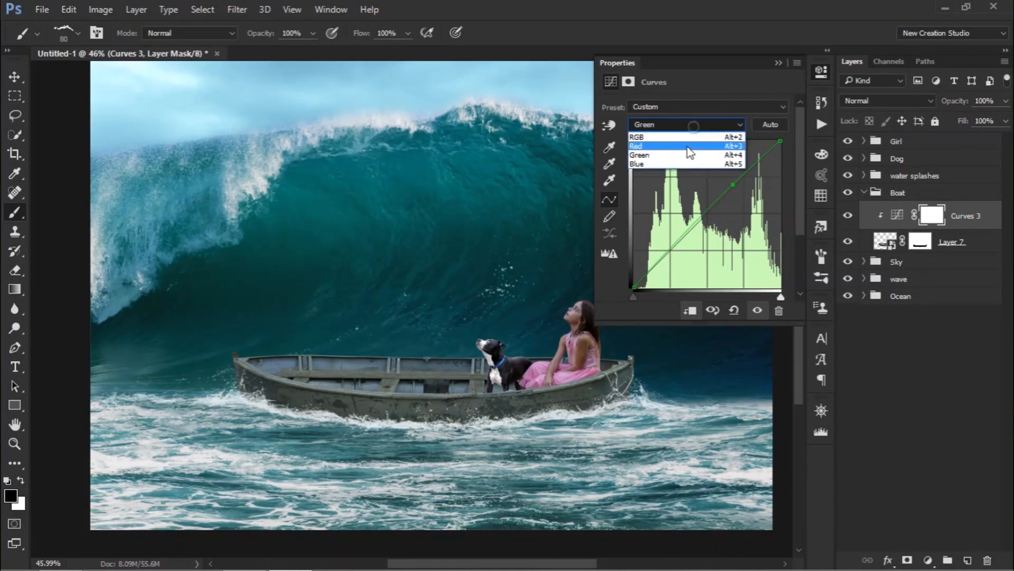
click(660, 159)
drag(749, 177, 746, 180)
click(849, 216)
click(849, 216)
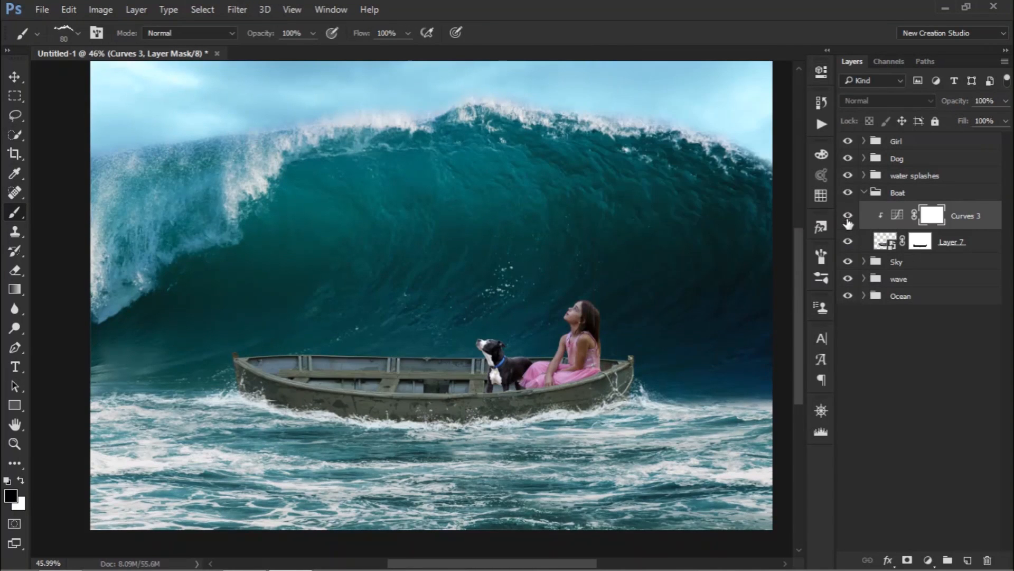
Step: Collapse the Boat group and create a new empty layer above Layer 22 in the water splashes group
click(894, 194)
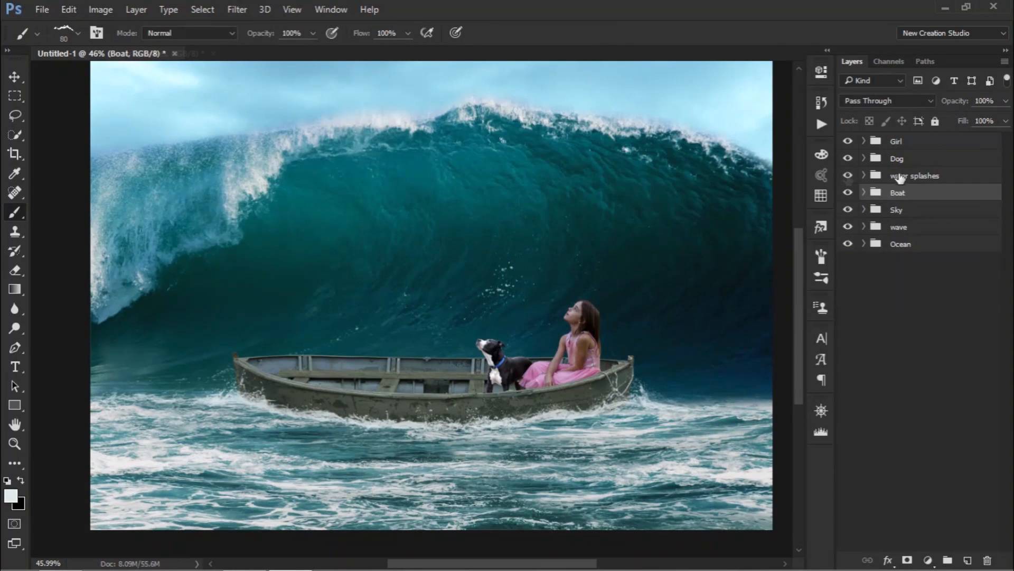
click(900, 178)
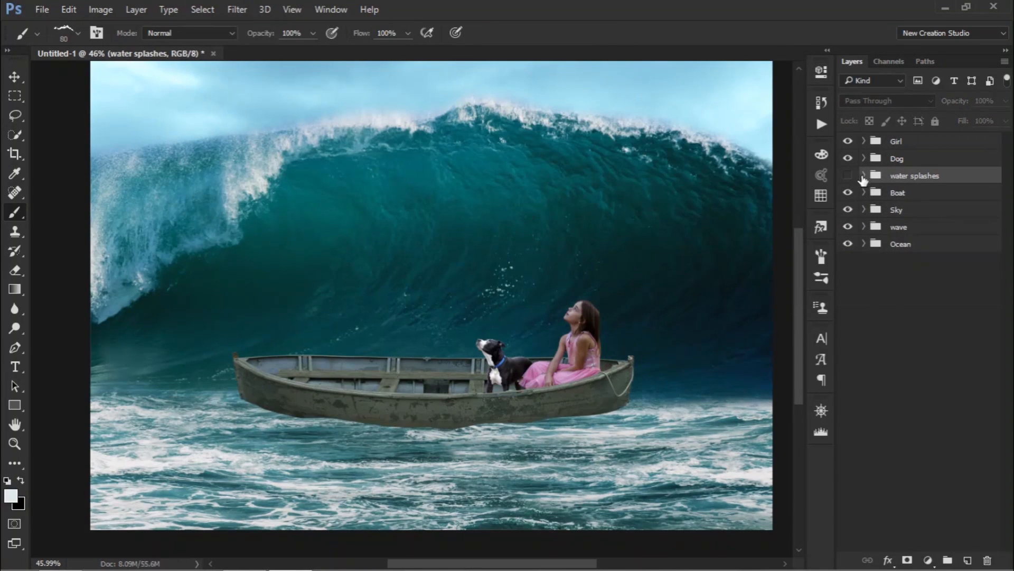
click(864, 175)
click(919, 195)
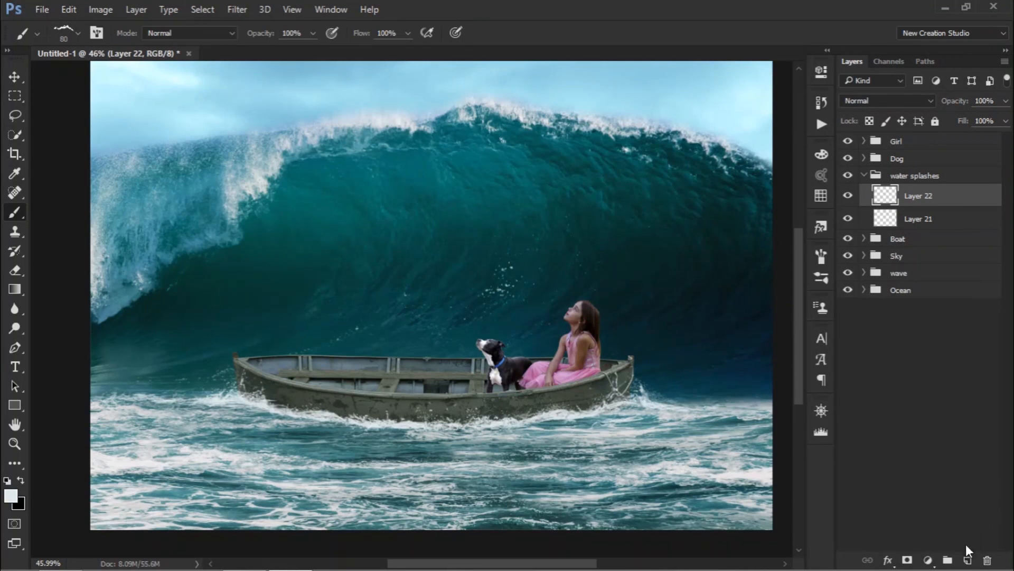
click(968, 558)
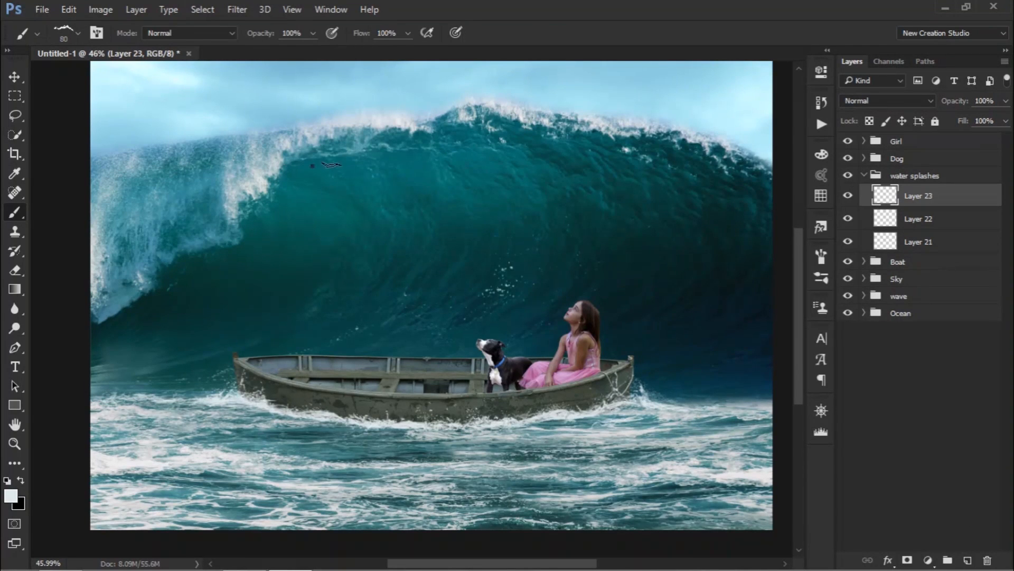
Step: Choose the speckled 250 px splatter brush tip and reduce its size to 70 px for the wave crest
right_click(332, 164)
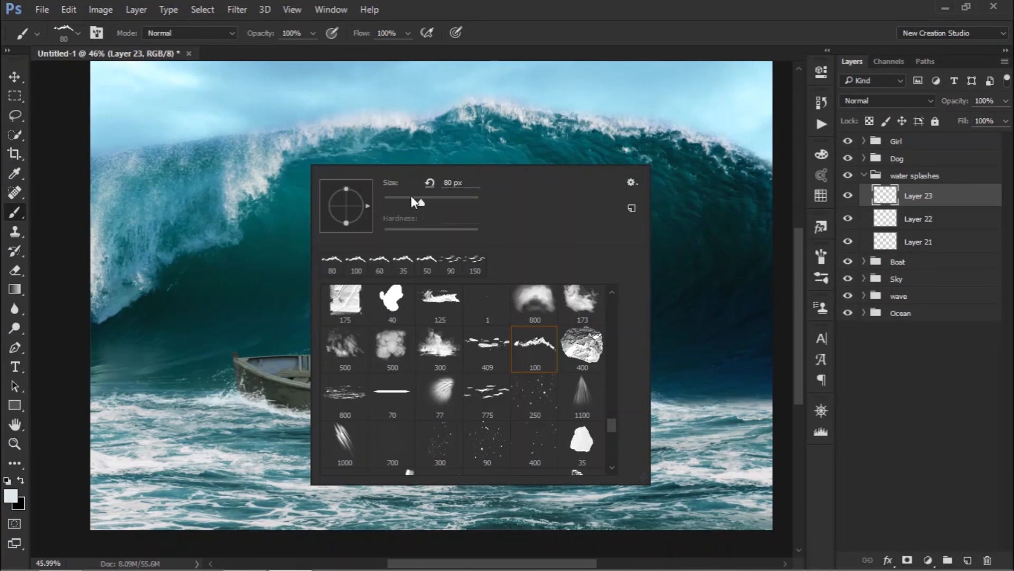
click(535, 395)
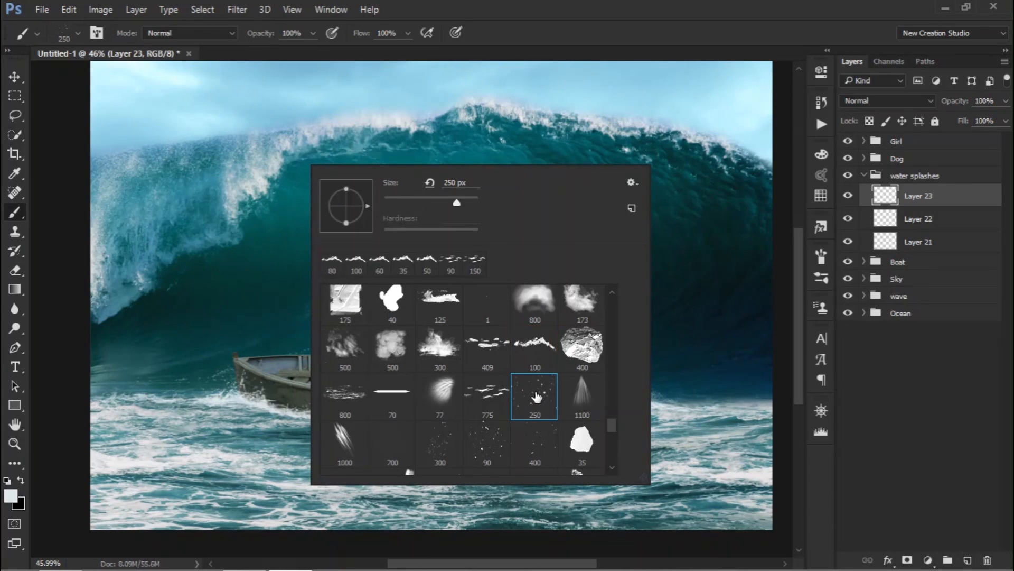
click(458, 135)
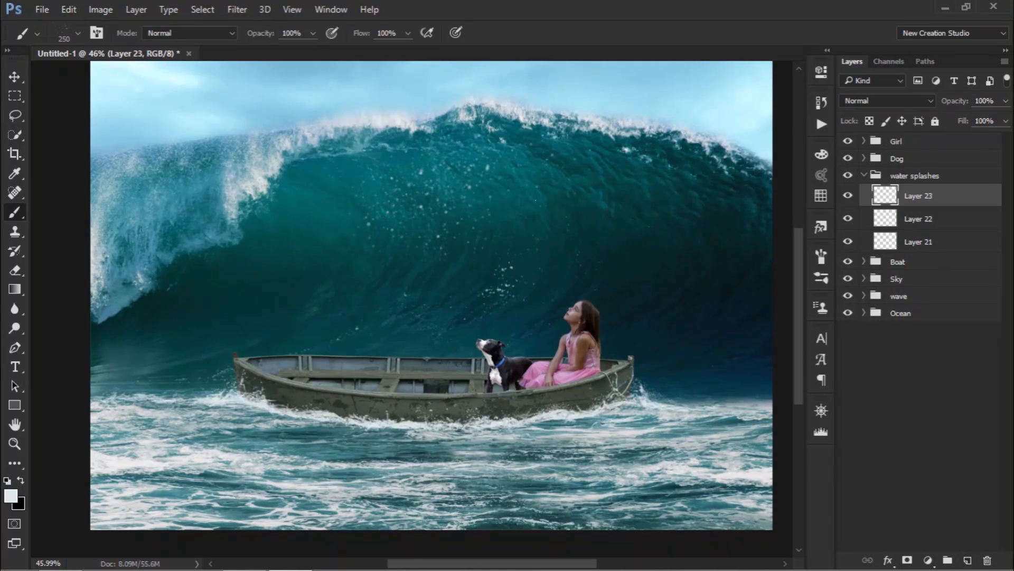
drag(547, 189, 437, 238)
drag(633, 218, 694, 265)
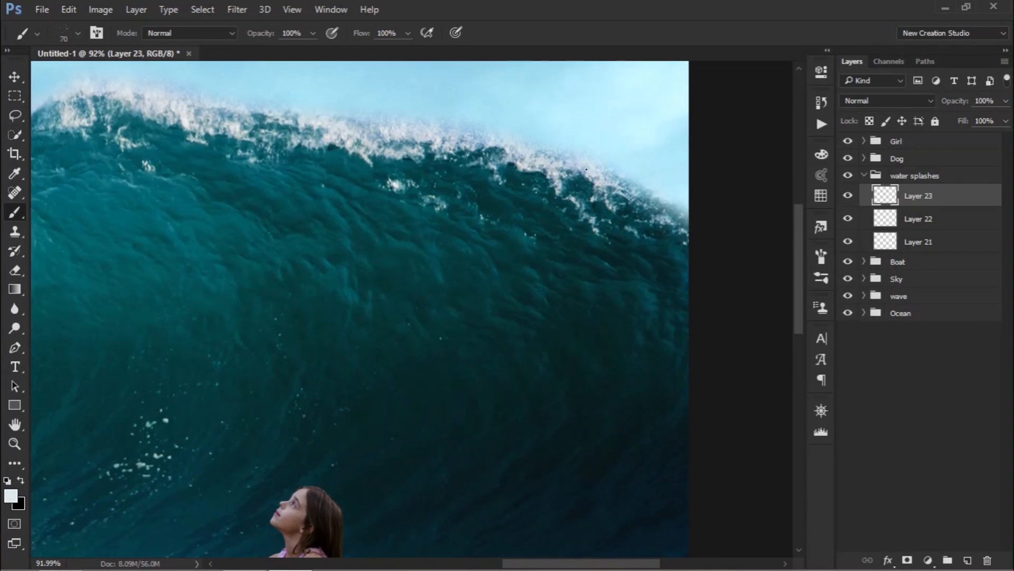
Step: Set the foreground colour to white and paint fine spray droplets along the right slope of the wave crest
key(x)
key(x)
key(x)
key(x)
click(15, 496)
click(313, 120)
click(657, 114)
drag(622, 193, 632, 230)
key([)
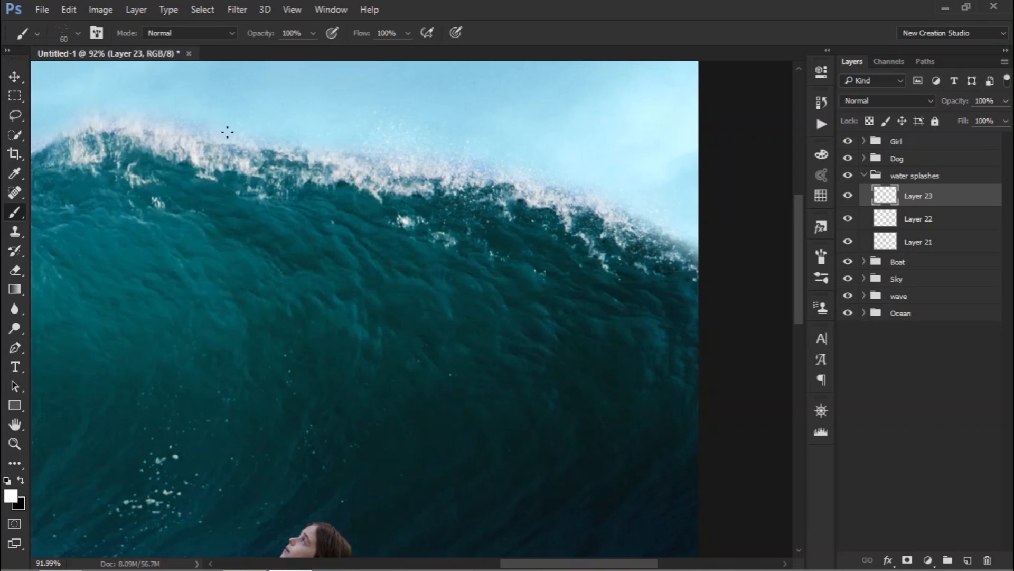
Step: Paint white spray droplets along the peak and left crest of the wave, varying the brush size between about 60 and 200 px
click(157, 162)
mouse_move(159, 170)
mouse_down()
mouse_move(187, 185)
mouse_move(465, 224)
mouse_up()
key([)
key([)
mouse_move(348, 210)
mouse_down()
mouse_move(307, 229)
mouse_move(570, 255)
mouse_up()
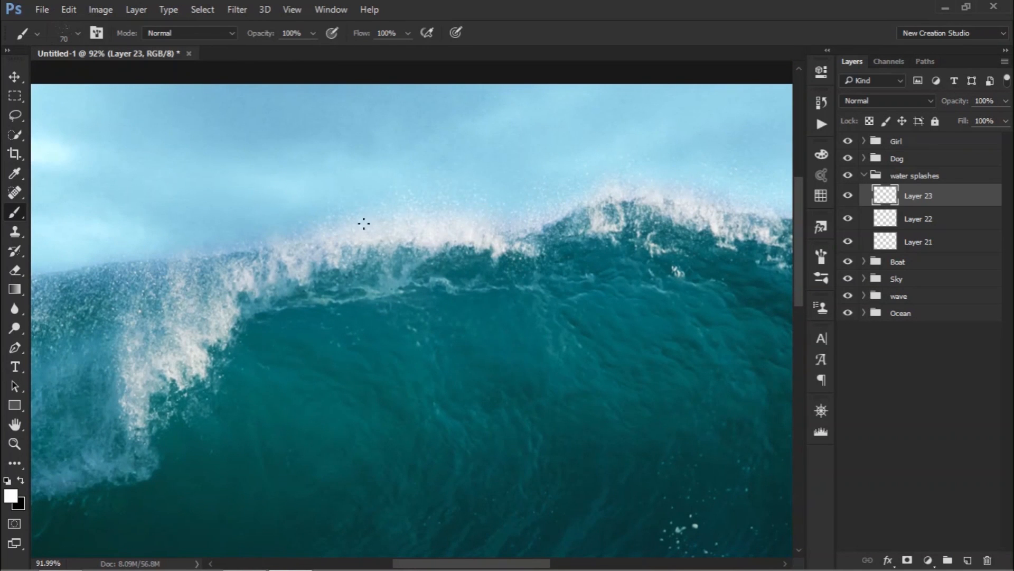
drag(489, 276, 751, 209)
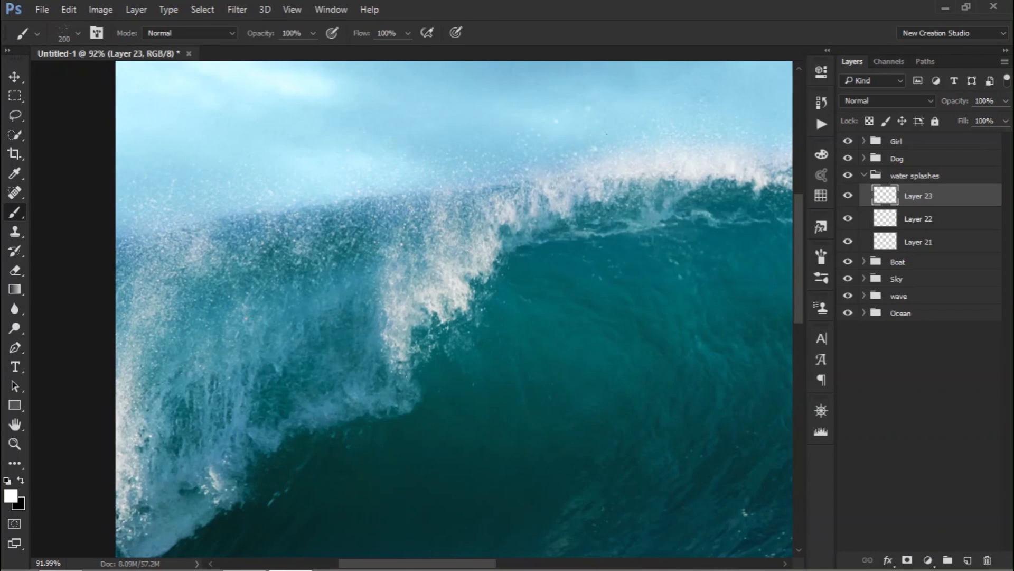
key(bracketleft)
key(bracketleft)
drag(667, 170, 316, 253)
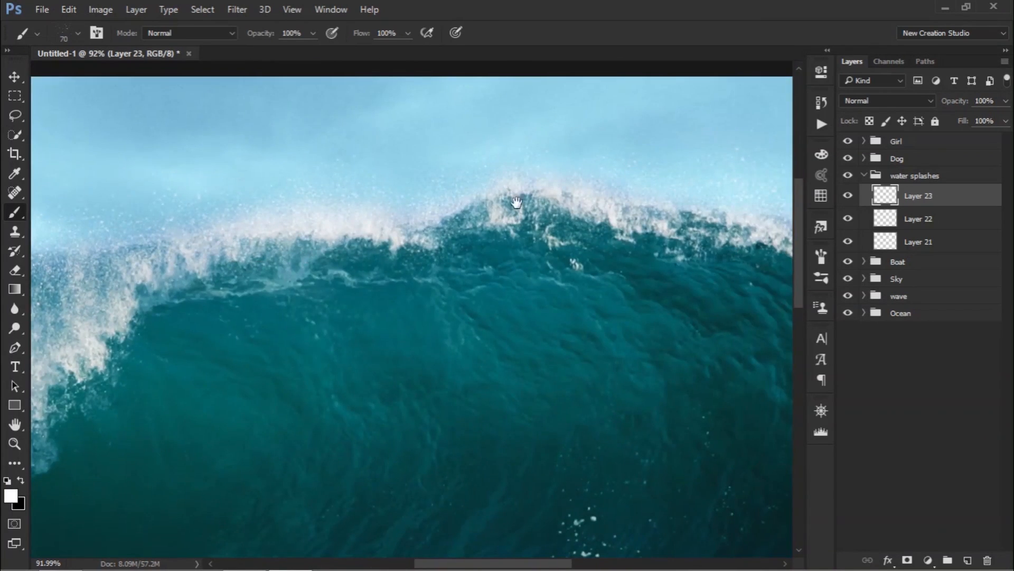
drag(517, 202, 370, 302)
Step: Add more spray over the left part of the wave and compare the image with Layer 23 hidden and shown
click(848, 198)
click(848, 196)
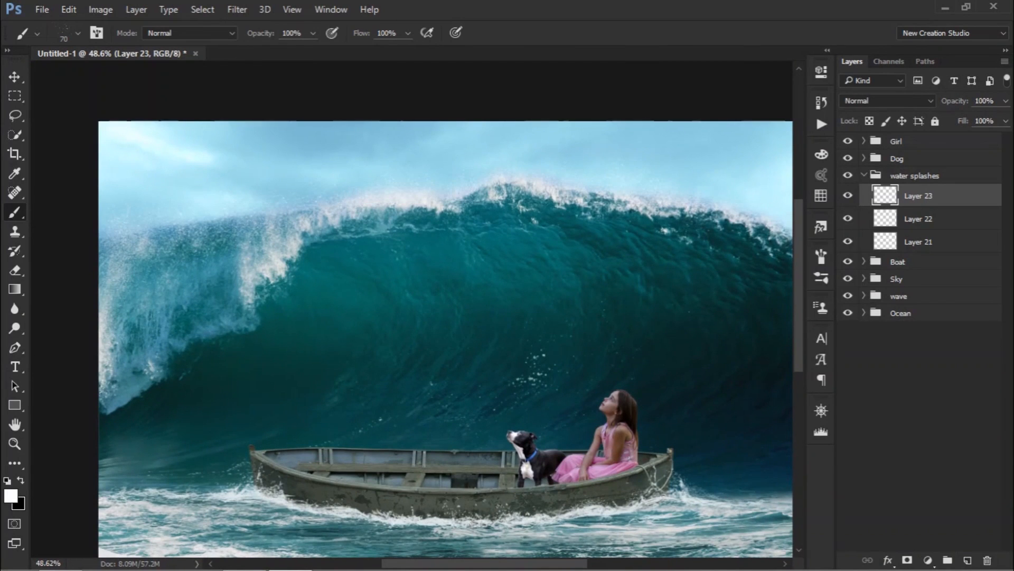
drag(203, 286, 408, 241)
drag(325, 265, 158, 340)
click(848, 196)
click(848, 196)
click(848, 197)
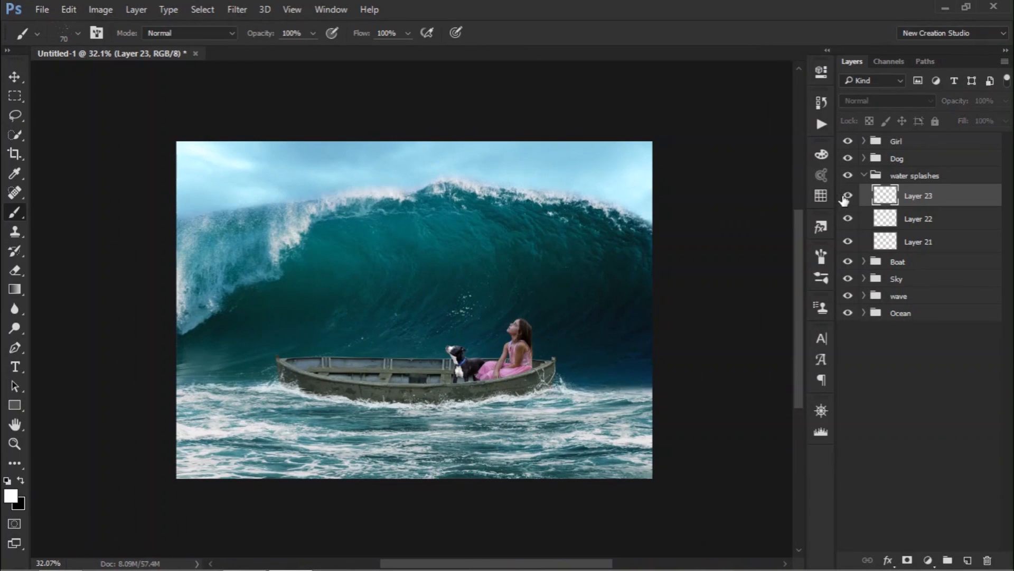
click(848, 197)
Step: Reshape the RGB curve of the sky's Curves 2 adjustment into an S-curve with raised highlights and slightly lowered shadows
click(864, 278)
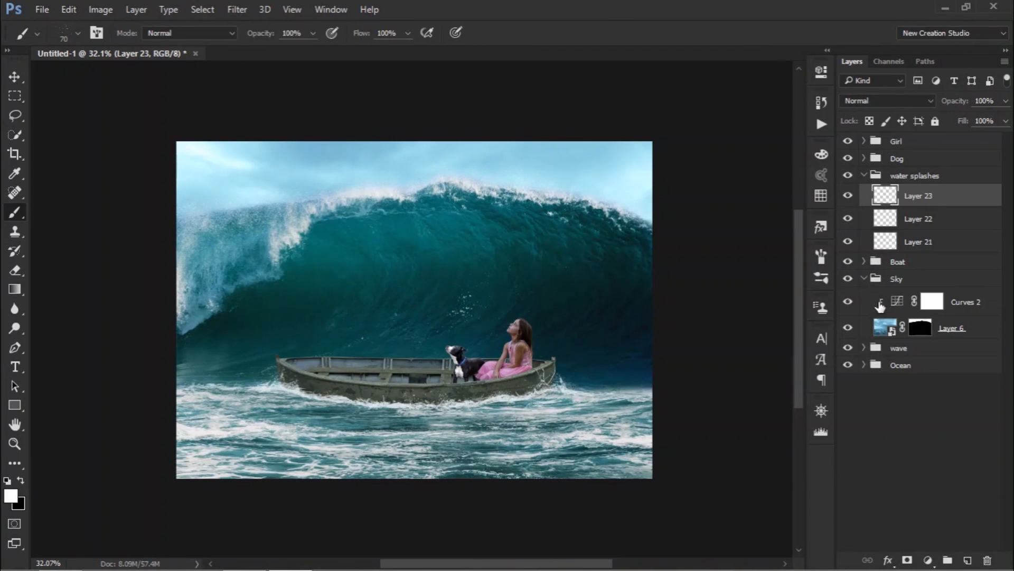
double_click(897, 301)
mouse_move(739, 168)
mouse_down()
mouse_move(740, 145)
mouse_move(733, 168)
mouse_move(745, 189)
mouse_move(724, 170)
mouse_move(729, 178)
mouse_up()
mouse_move(697, 224)
mouse_down()
mouse_move(679, 220)
mouse_move(703, 224)
mouse_move(694, 230)
mouse_up()
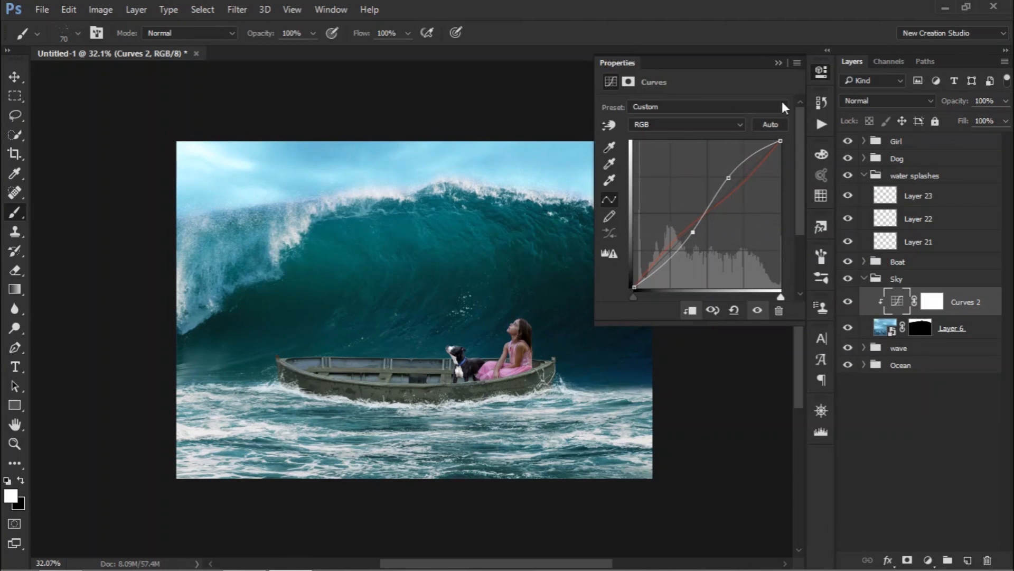
click(778, 63)
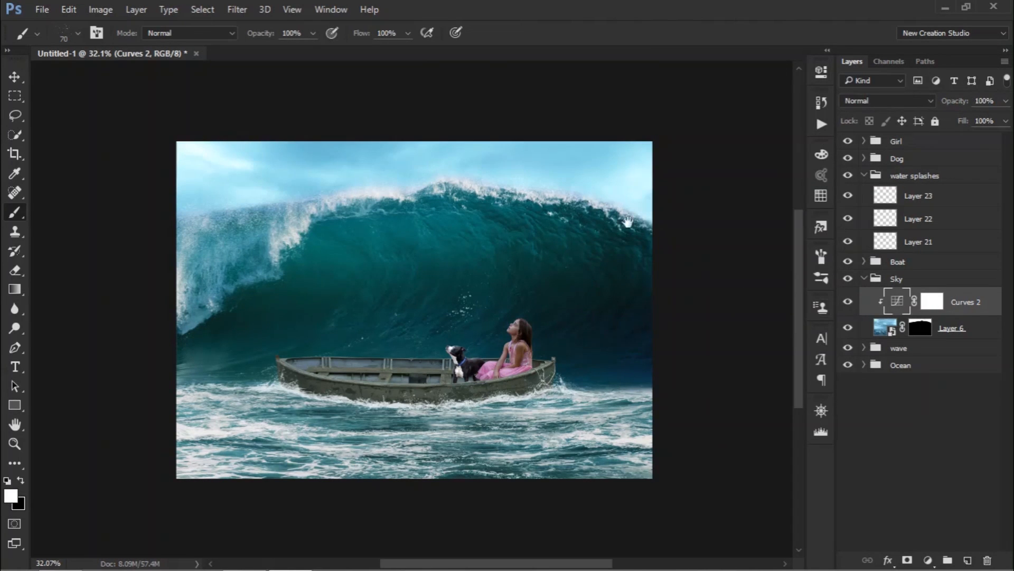
Step: Review the wave and boat area, and collapse the Sky and water splashes groups
drag(588, 204, 634, 209)
drag(552, 210, 514, 217)
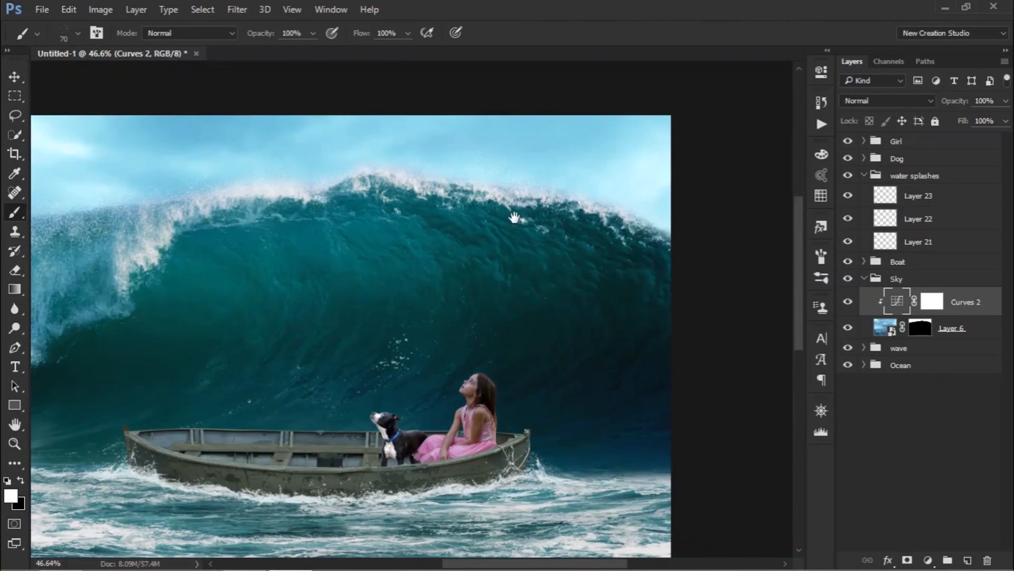
click(865, 280)
drag(533, 401, 525, 296)
click(864, 175)
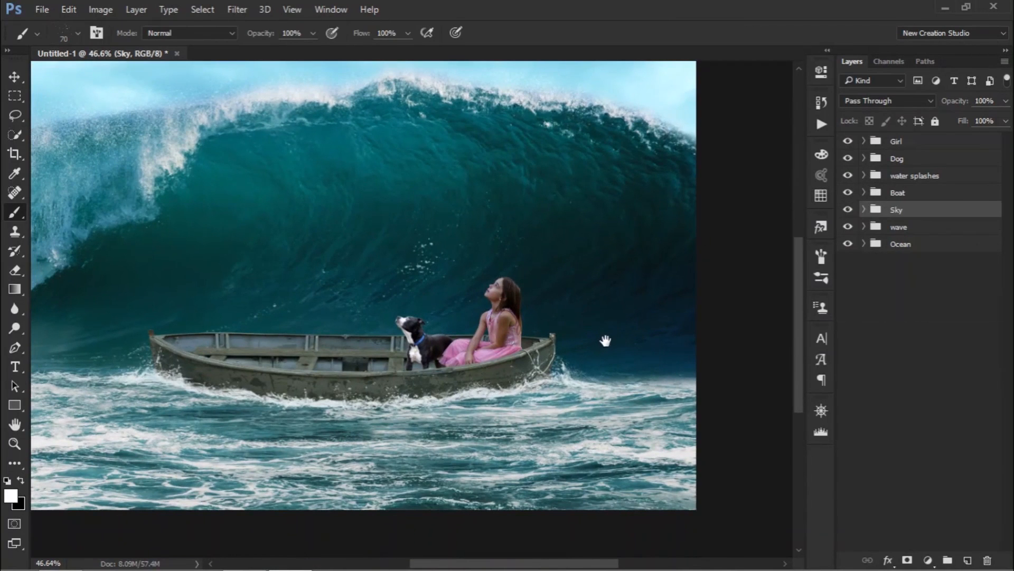
scroll(605, 341, down, 2)
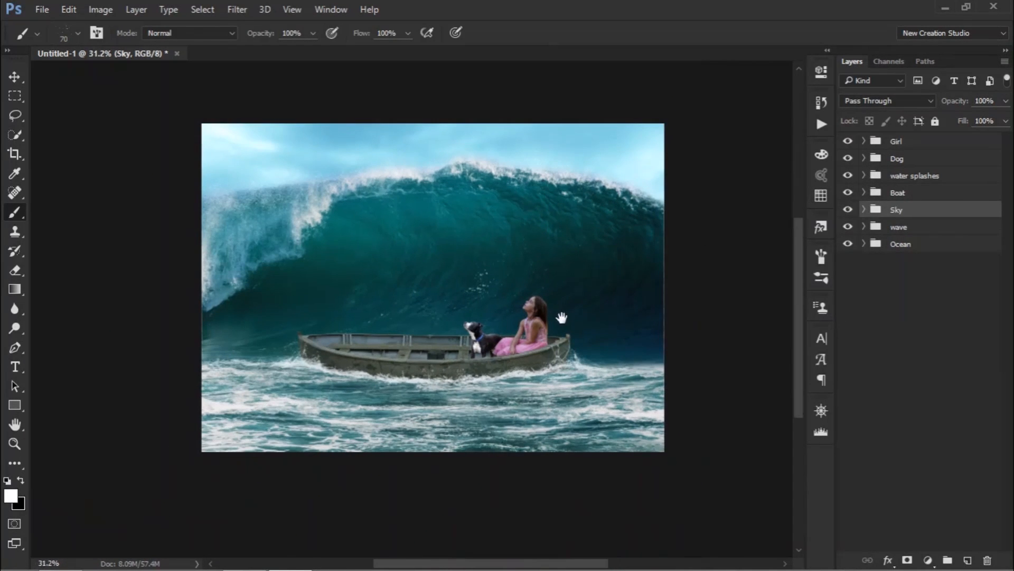
Step: Add a Curves adjustment layer above Layer 9 in the Dog group and clip it to the dog
click(864, 159)
click(898, 180)
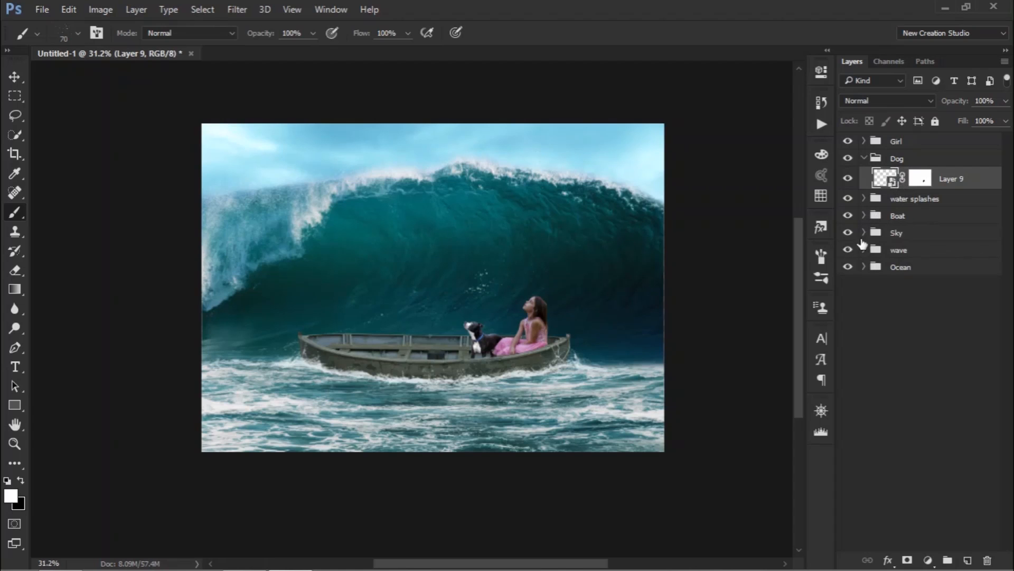
click(928, 560)
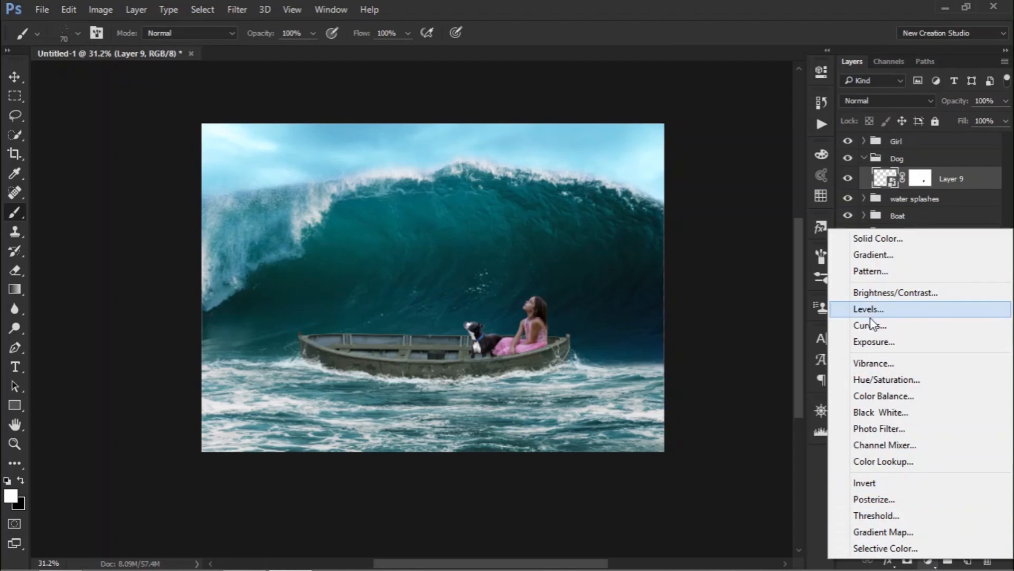
click(871, 324)
scroll(528, 363, up, 5)
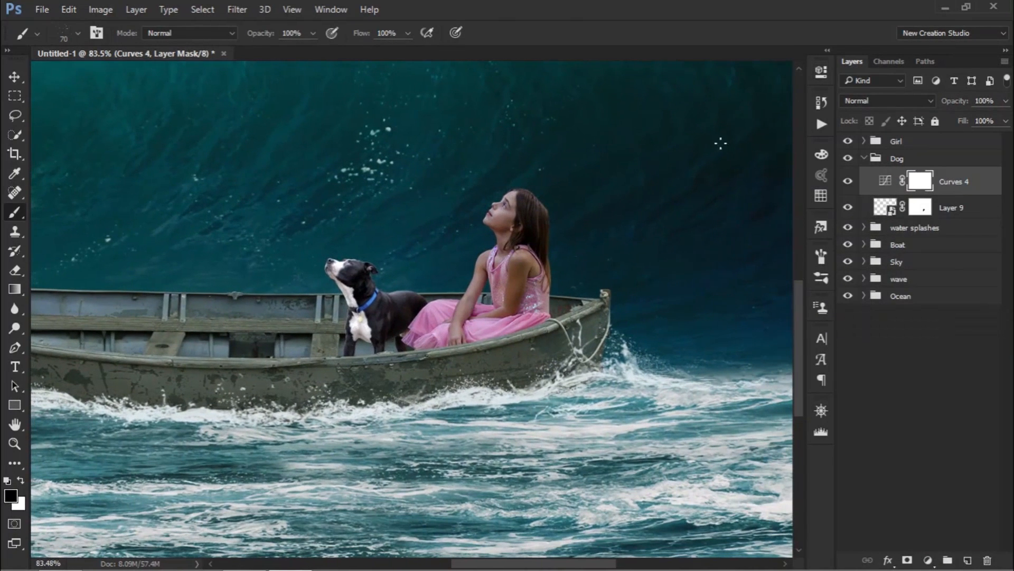
click(690, 310)
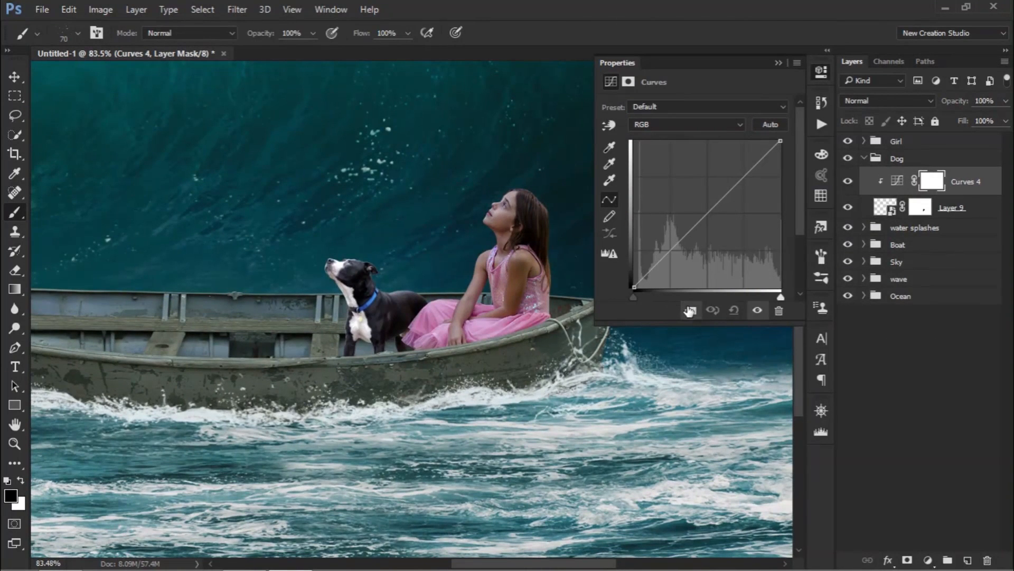
Step: Lower the highlights of the dog's RGB curve and pull down the red channel's upper and middle tones
drag(752, 177, 752, 177)
mouse_move(688, 250)
mouse_down()
mouse_move(683, 258)
mouse_move(679, 249)
mouse_up()
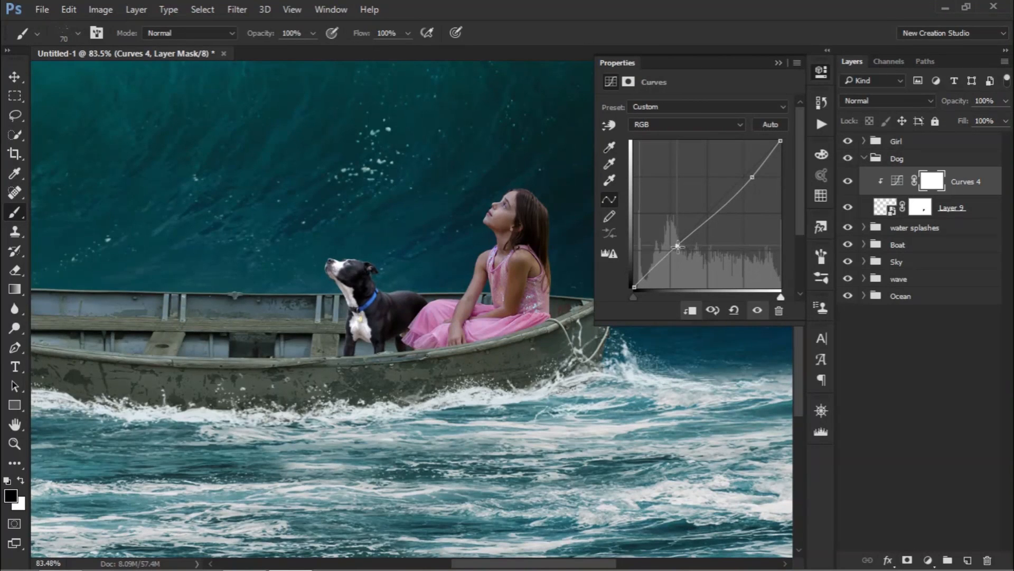
click(668, 124)
click(662, 148)
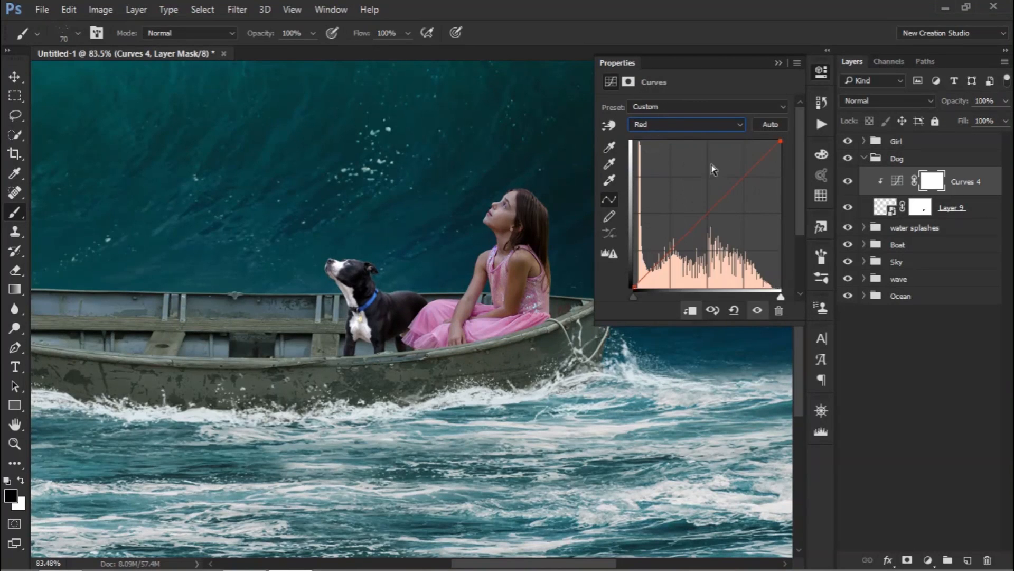
drag(752, 170, 753, 180)
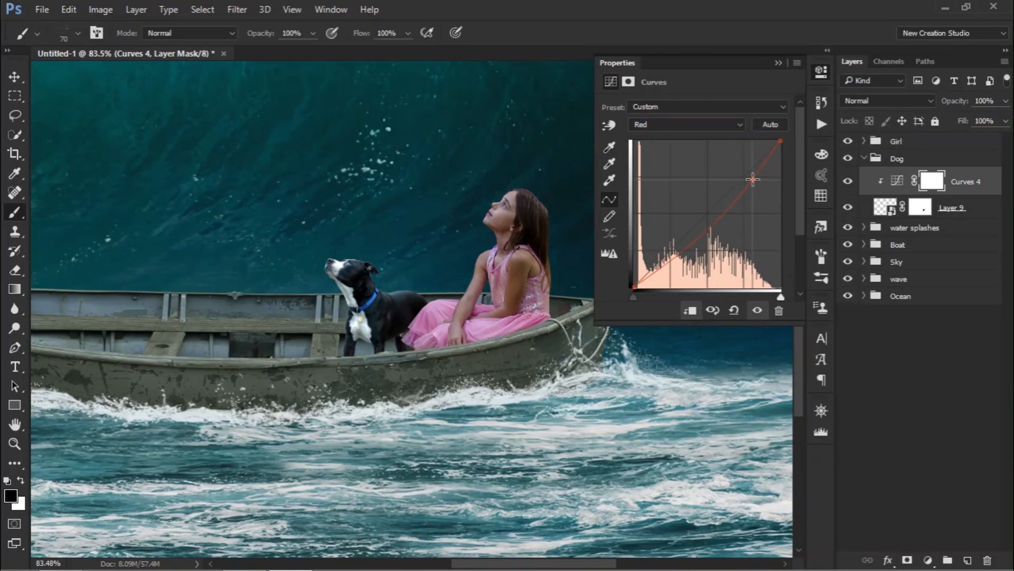
drag(709, 225, 710, 228)
click(845, 182)
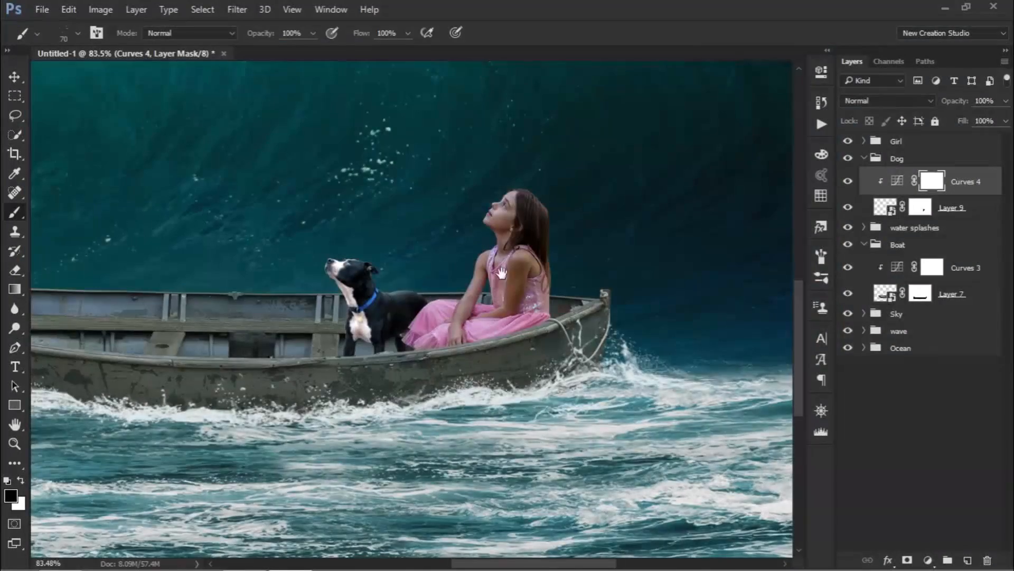
scroll(376, 294, up, 3)
scroll(376, 294, down, 4)
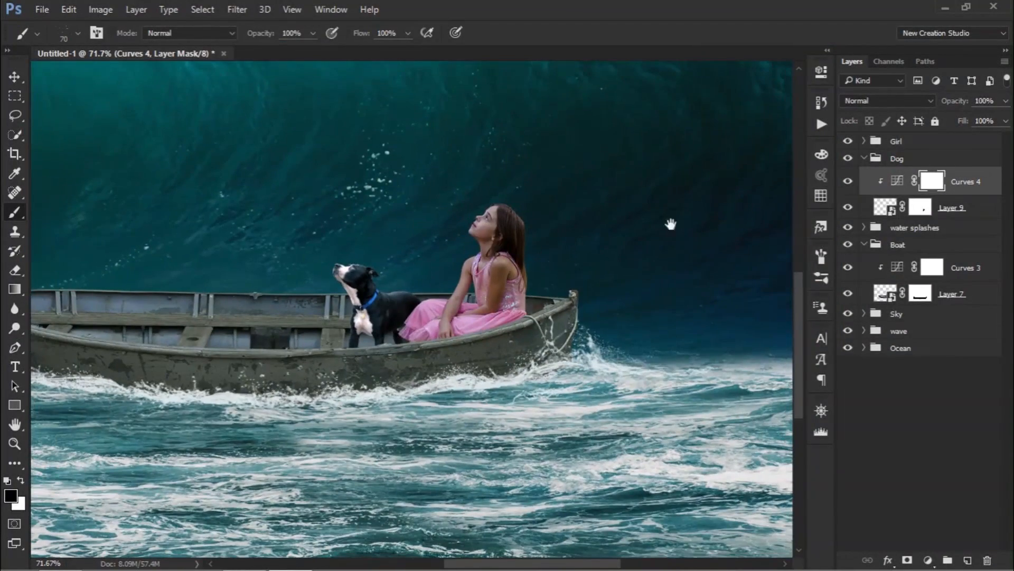
Step: Collapse the Dog group and add a Curves adjustment layer above Layer 8 in the Girl group
click(864, 157)
click(863, 141)
click(898, 164)
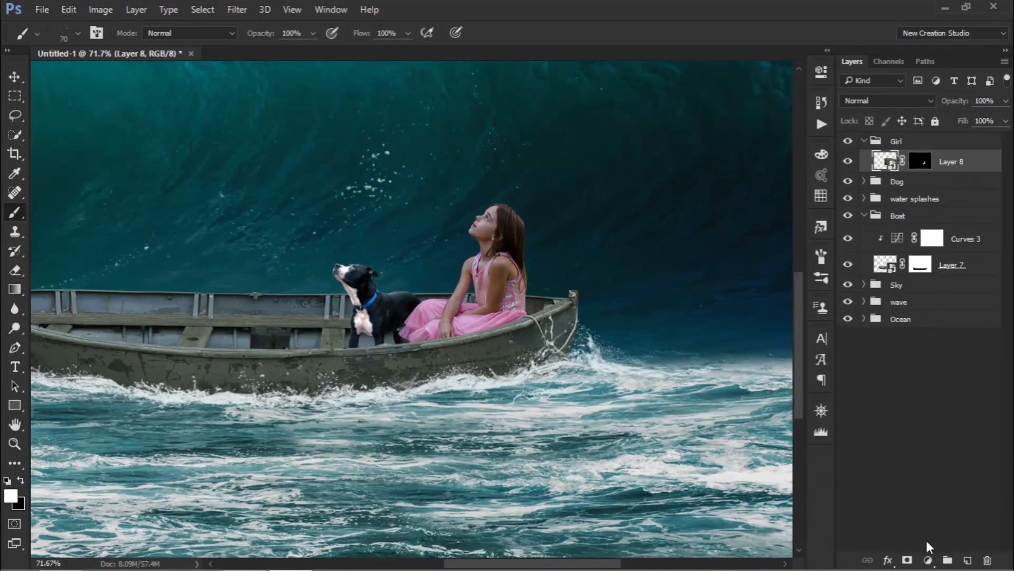
click(928, 559)
click(868, 324)
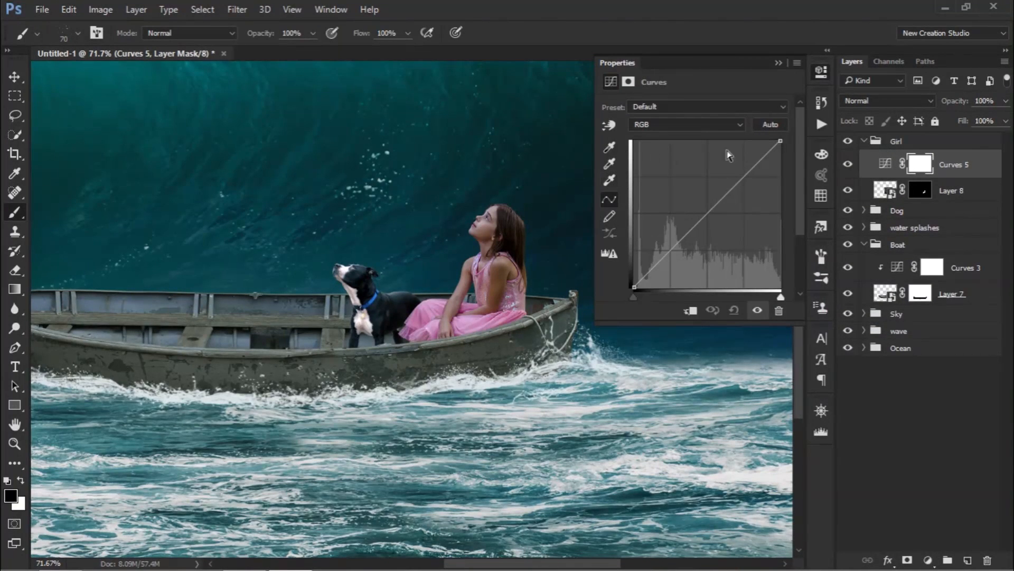
Step: Clip the Curves adjustment to the girl's Layer 8, slightly lift the RGB lower tones and slightly reduce the highlights
drag(741, 181, 734, 176)
click(690, 310)
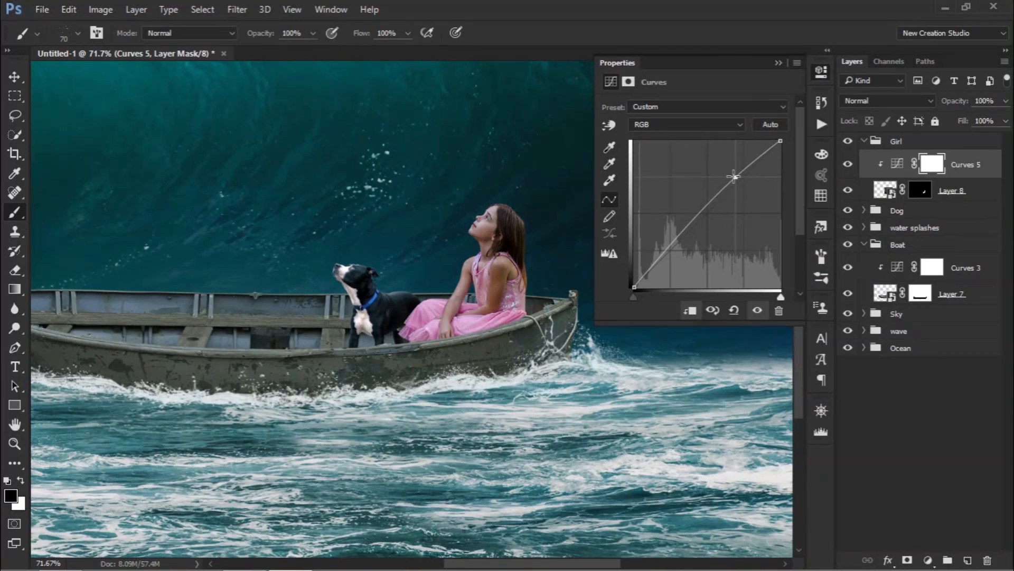
drag(681, 239, 681, 236)
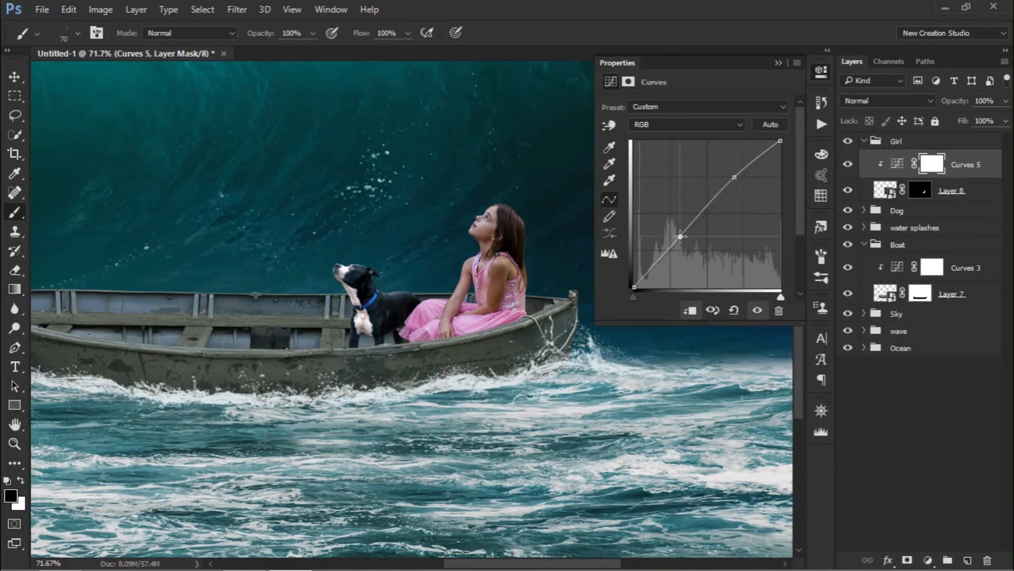
mouse_move(736, 180)
mouse_down()
mouse_move(725, 174)
mouse_move(740, 185)
mouse_up()
Step: Lower the shadows and highlights of the red channel in the girl's Curves adjustment
click(649, 124)
click(650, 149)
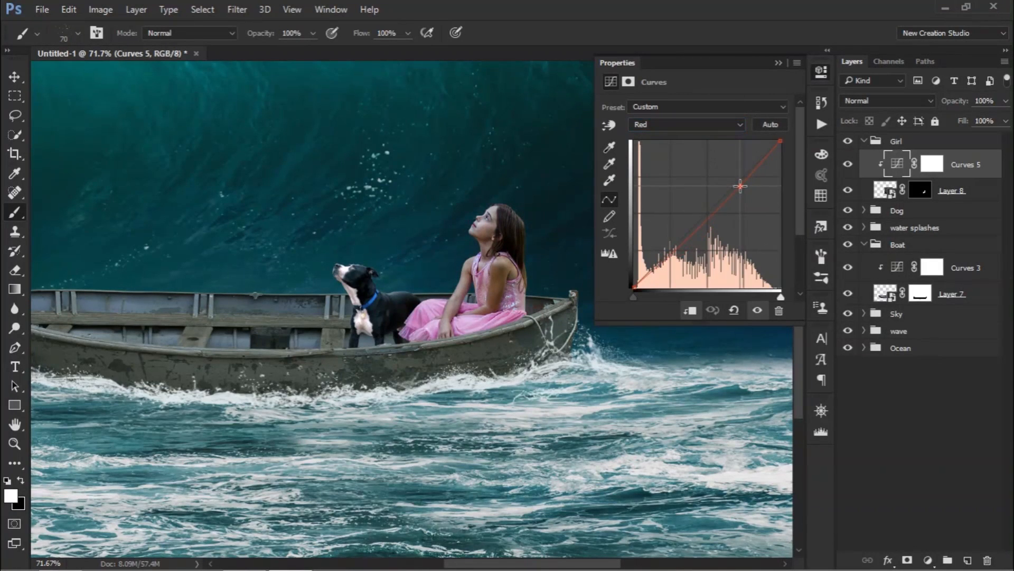
drag(675, 241, 673, 253)
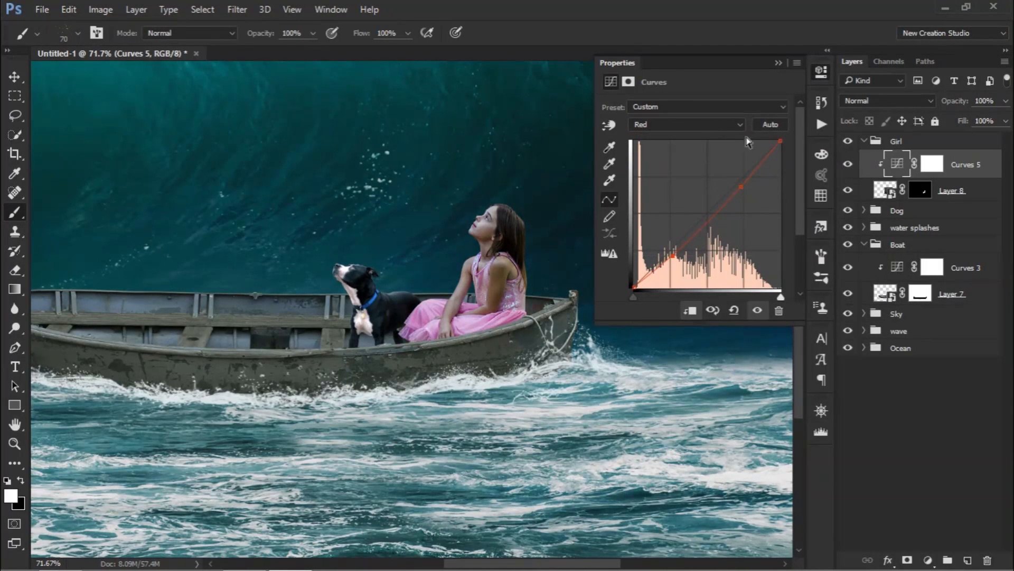
drag(741, 187, 741, 193)
click(778, 64)
Step: Add a Gradient Overlay layer style to the girl's Layer 8
click(886, 194)
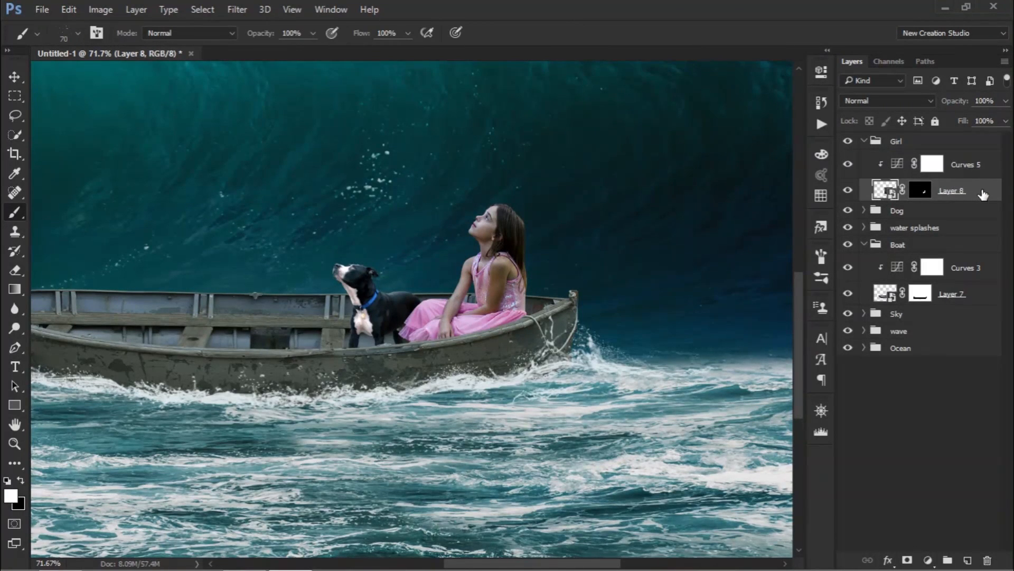
double_click(983, 194)
drag(396, 79, 716, 154)
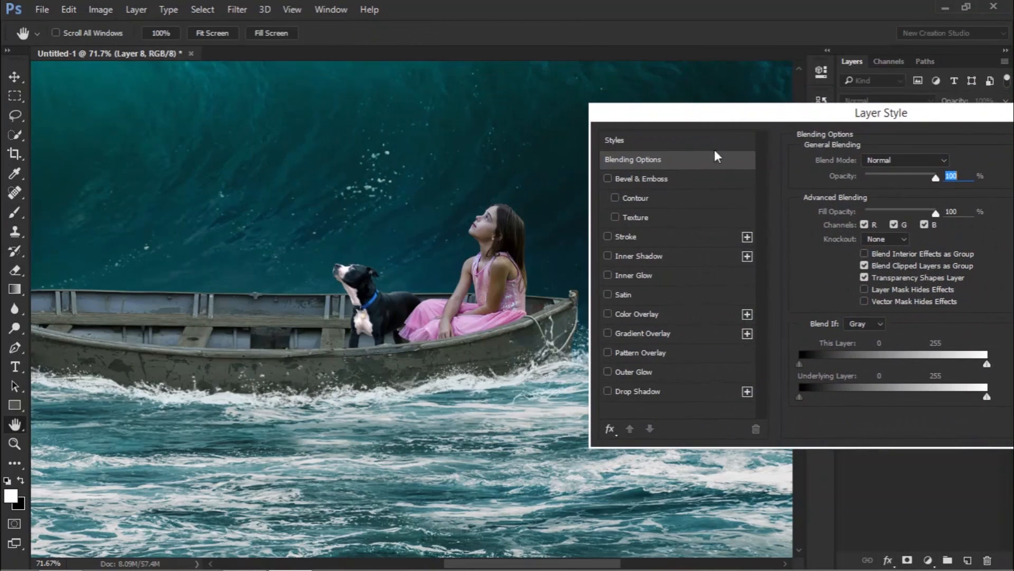
click(634, 333)
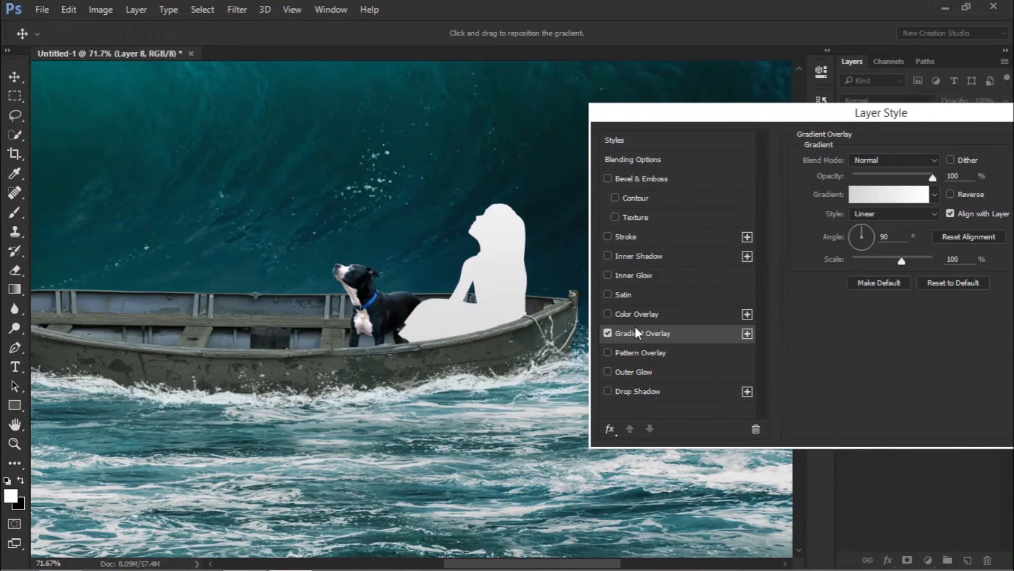
Step: Edit the overlay gradient from the Foreground to Transparent preset, making both colour stops black (000000)
click(877, 195)
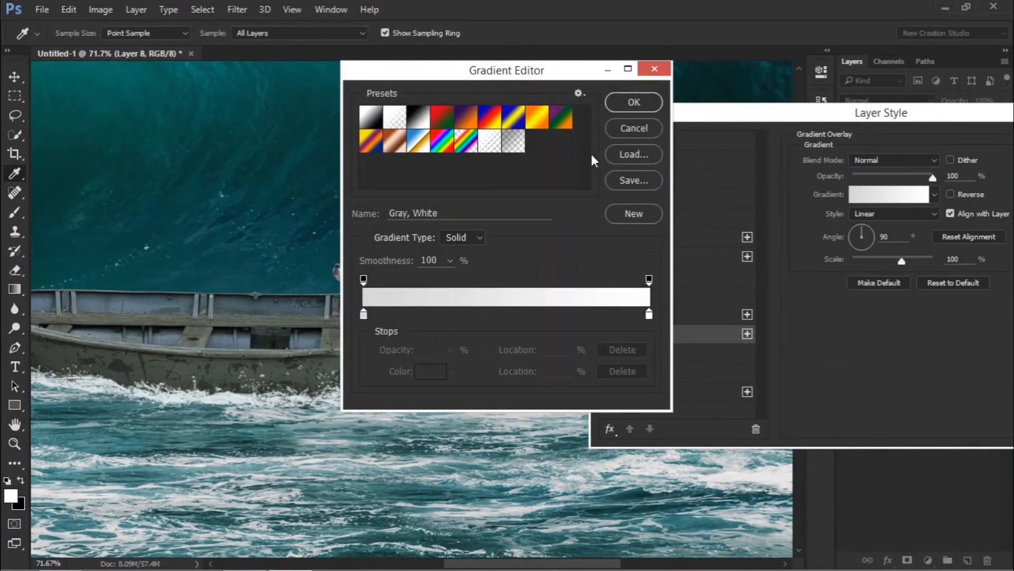
click(396, 120)
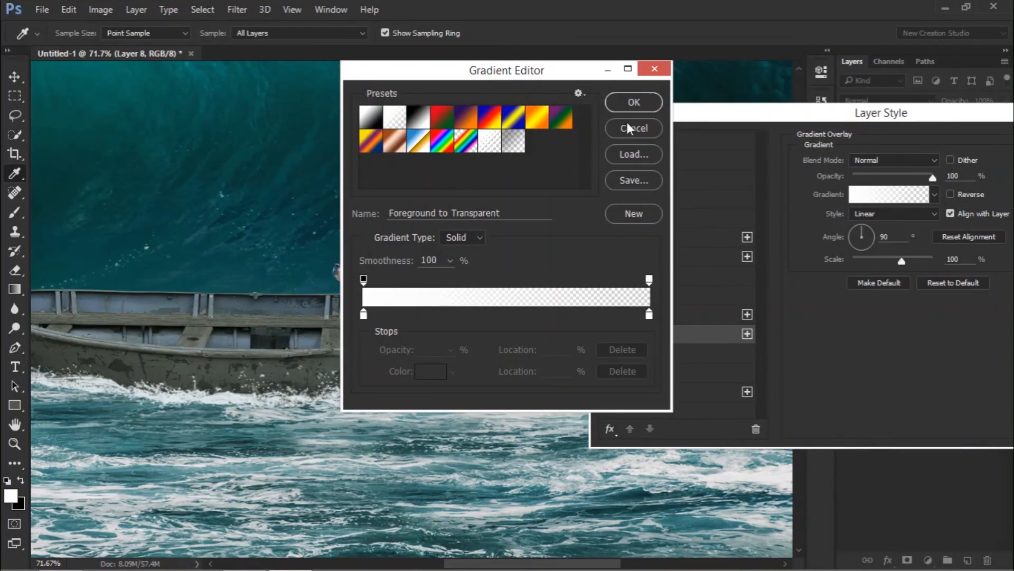
double_click(364, 315)
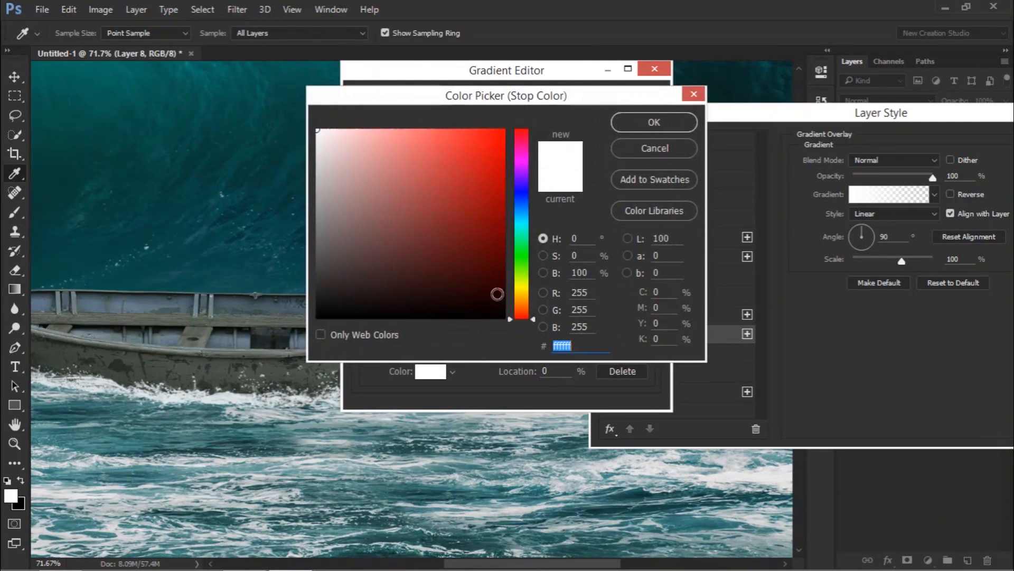
click(318, 317)
key(Return)
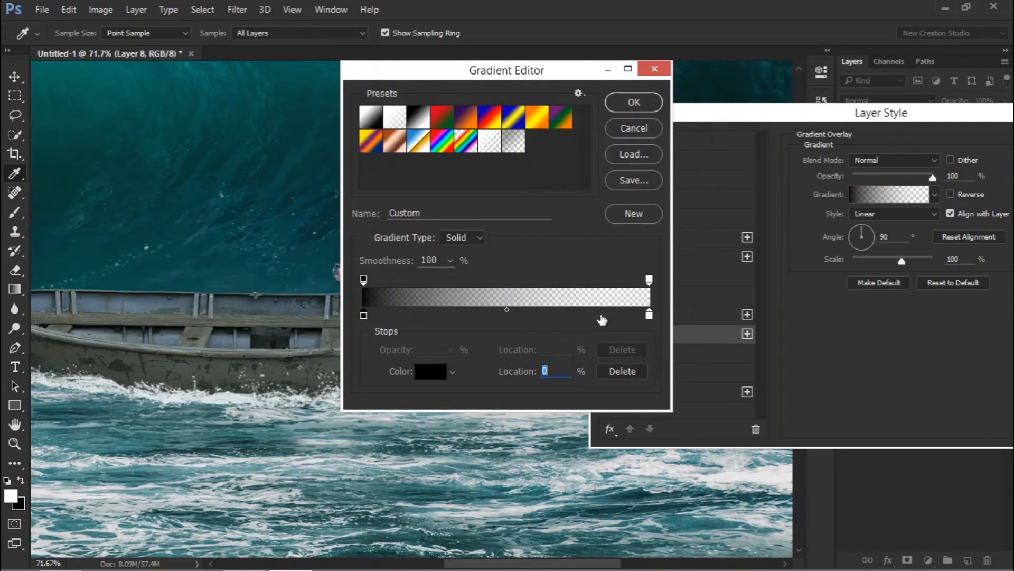
double_click(649, 316)
click(501, 316)
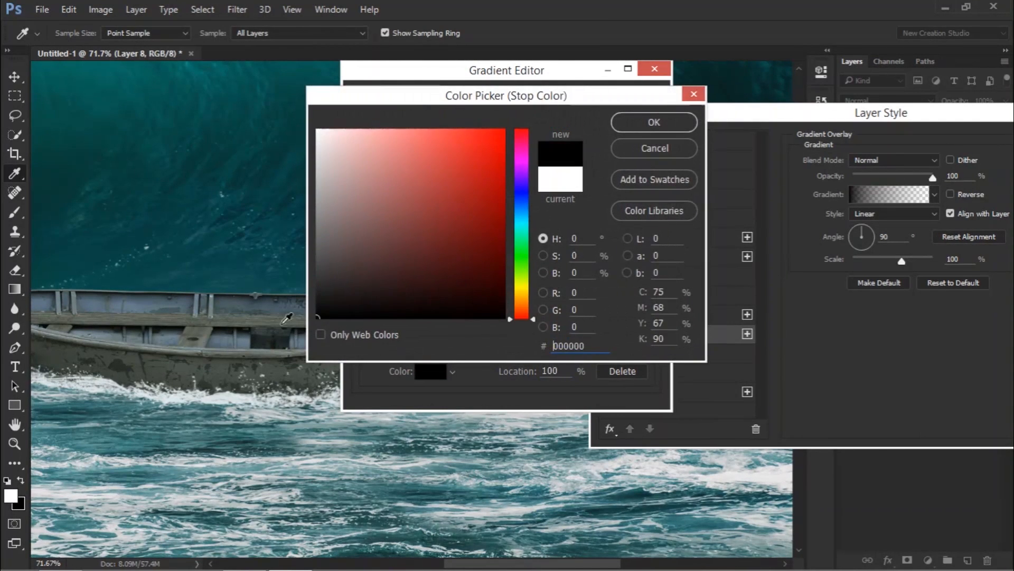
click(632, 129)
key(Return)
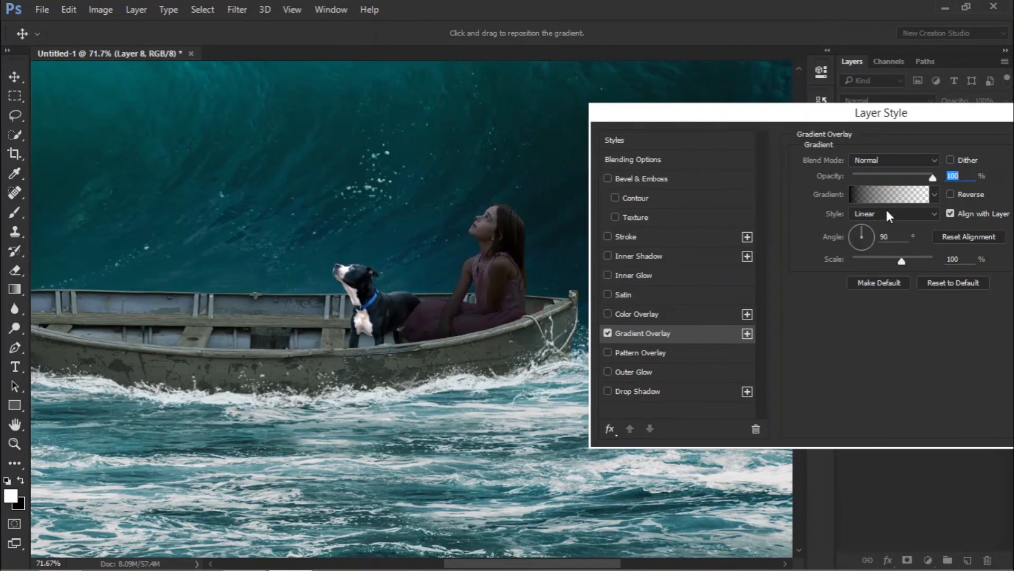
Step: Shift the gradient overlay down over the girl's dress and reduce its scale to 10%
drag(895, 262, 870, 263)
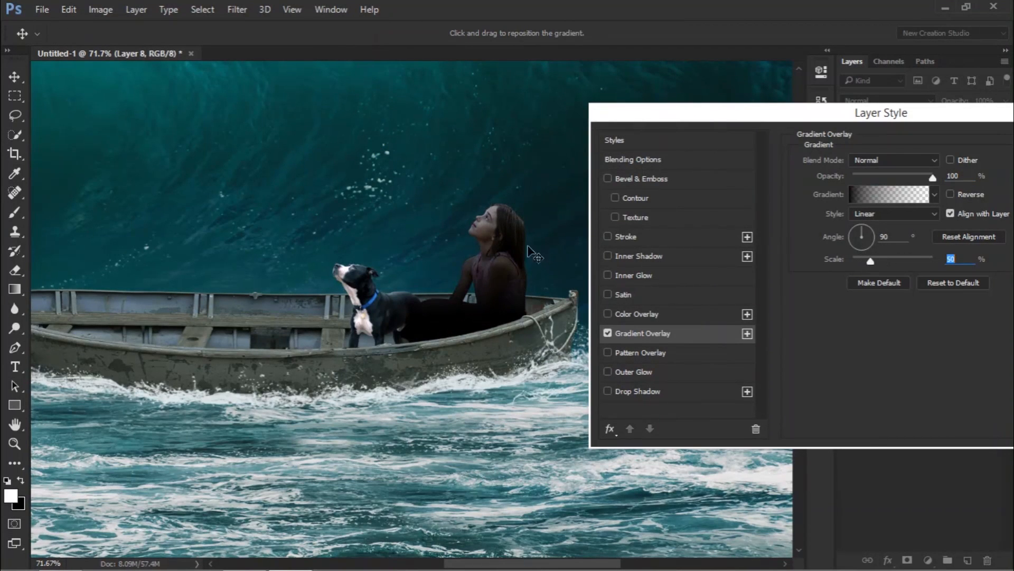
drag(513, 277, 512, 319)
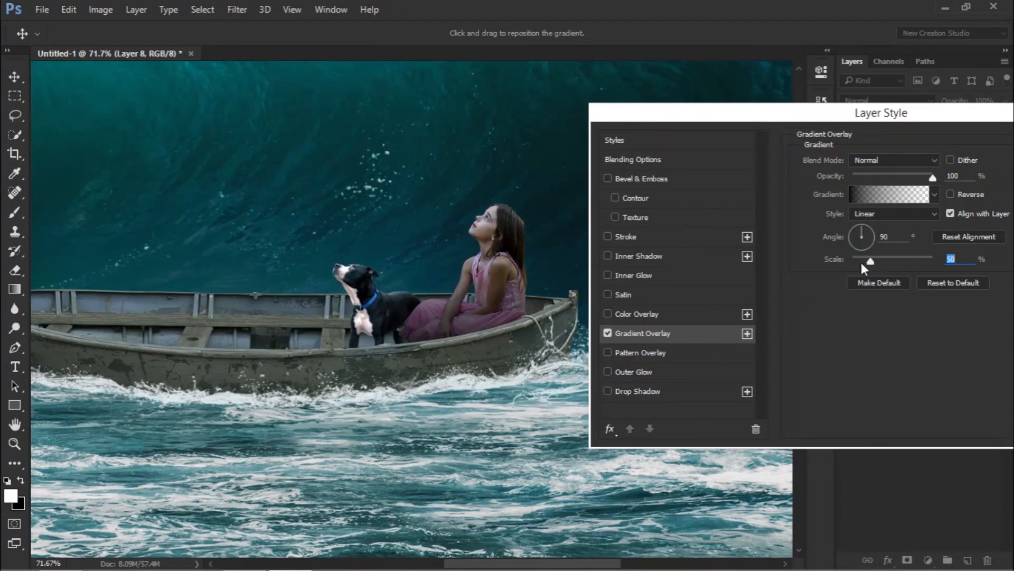
drag(861, 263, 844, 267)
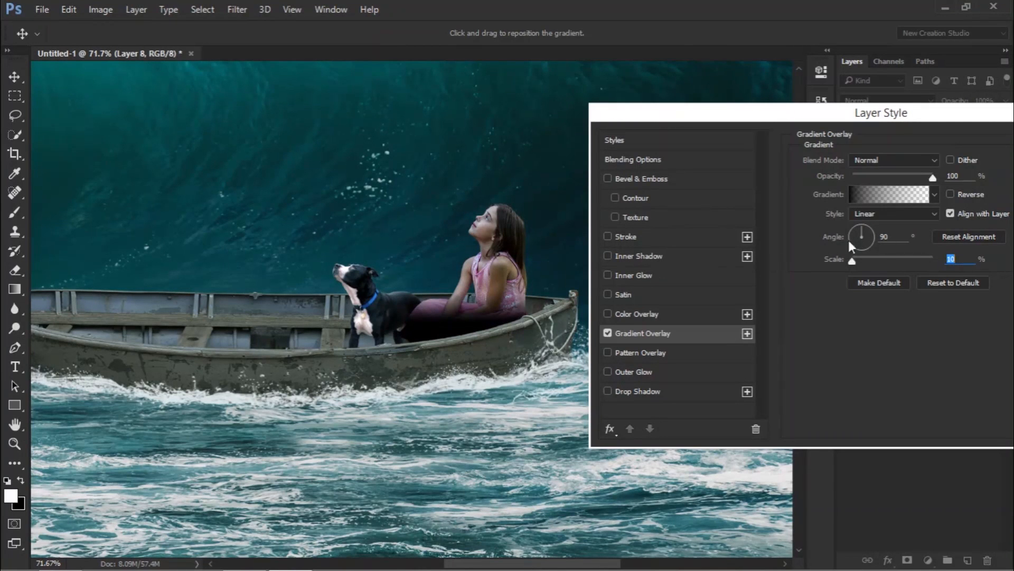
Step: Tilt the gradient overlay on the girl to an angle of 102°
click(858, 227)
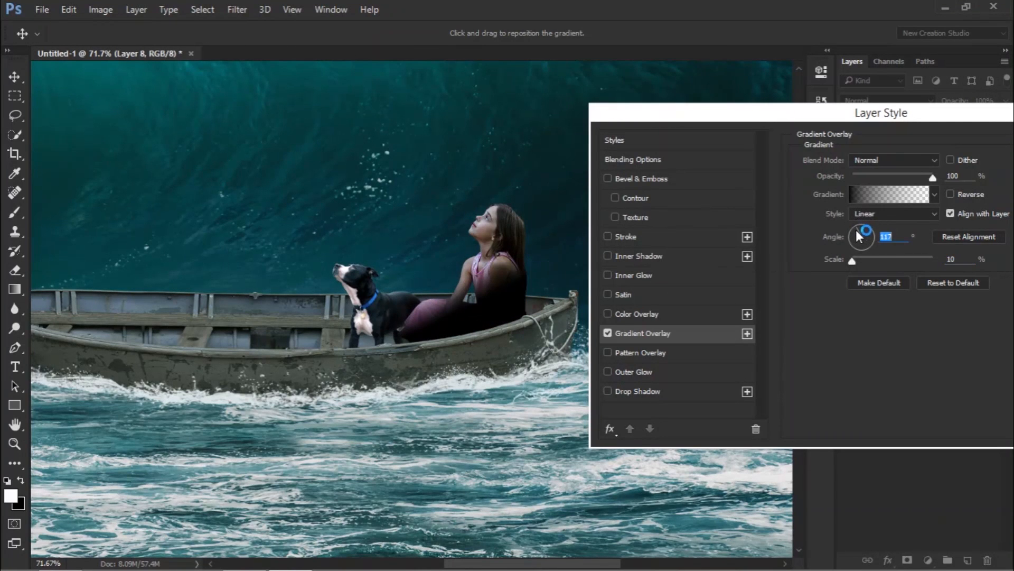
click(859, 231)
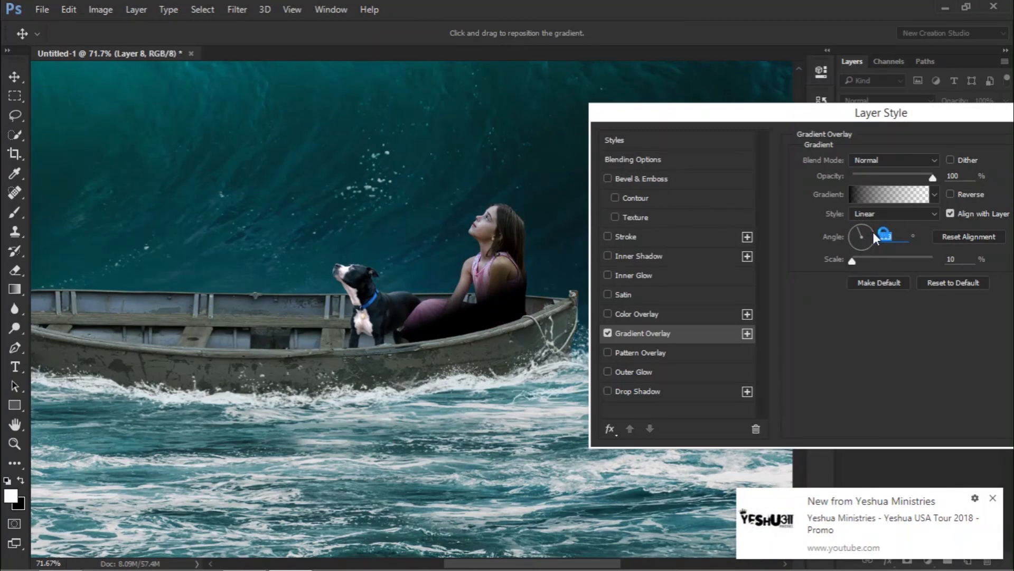
click(994, 493)
drag(858, 236, 854, 231)
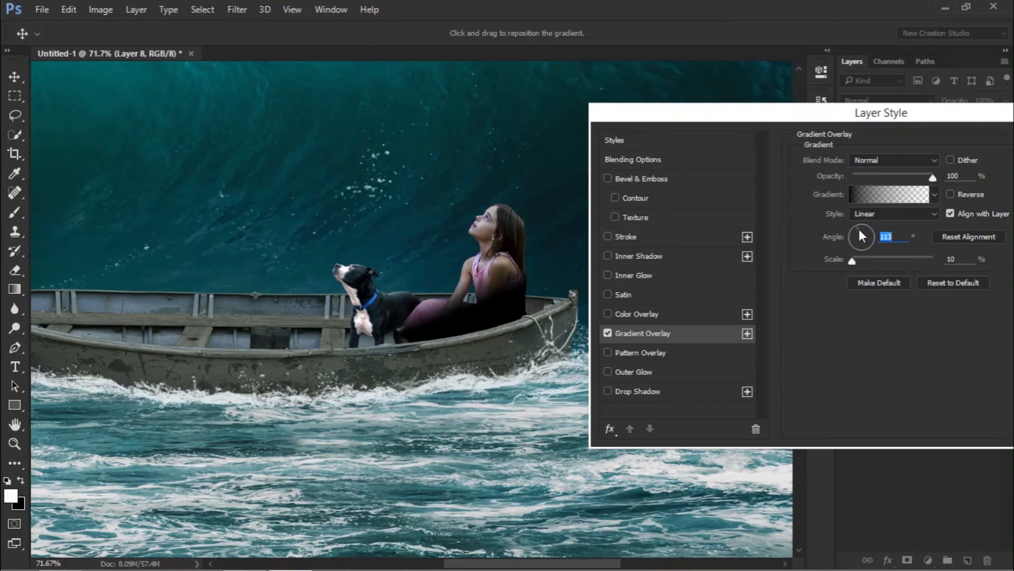
click(860, 227)
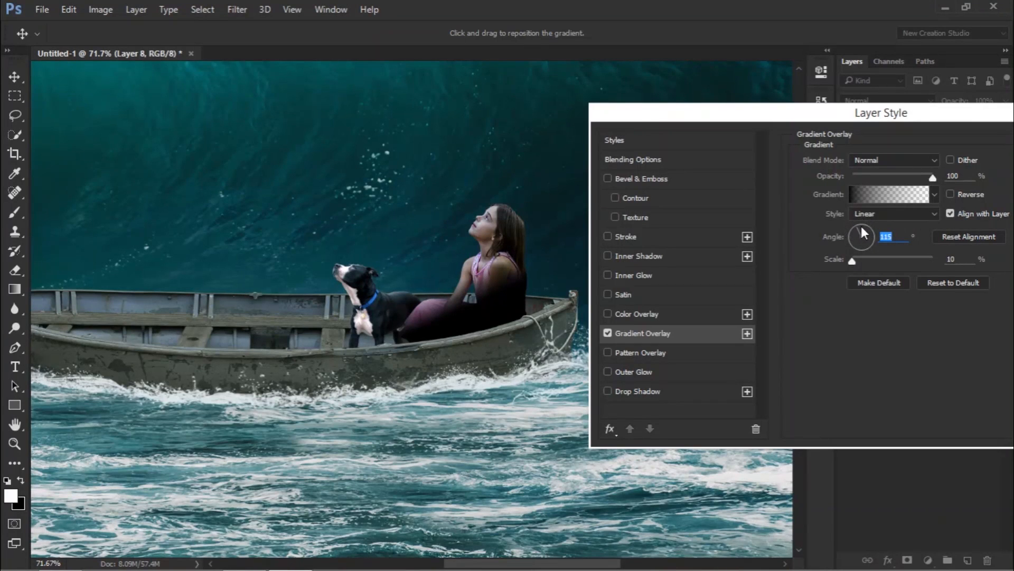
click(860, 227)
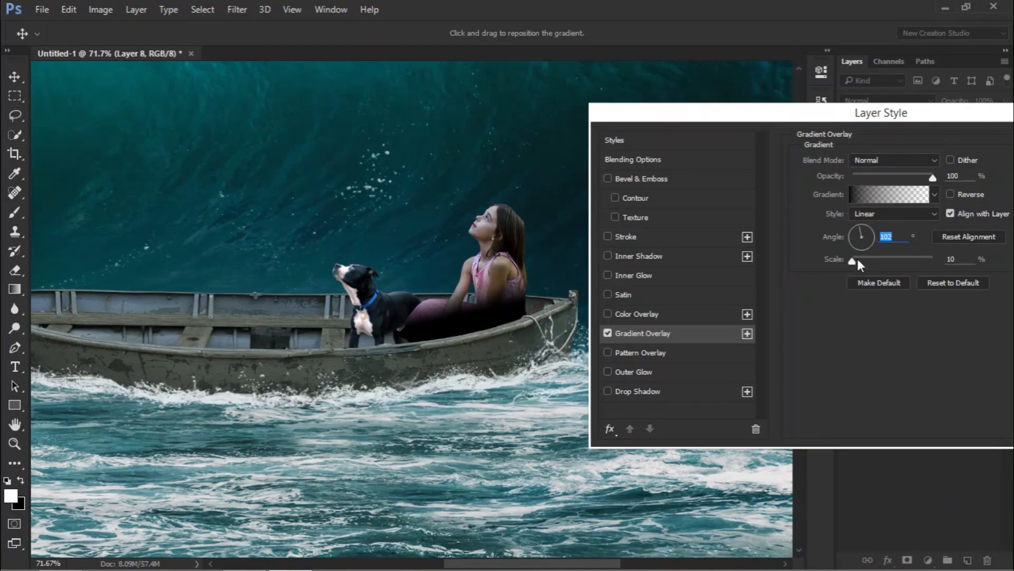
Step: Shift the gradient lower on the girl's dress, with opacity at 81% and scale at the 10% minimum
drag(858, 259, 865, 257)
mouse_move(933, 177)
mouse_down()
mouse_move(910, 181)
mouse_move(919, 182)
mouse_up()
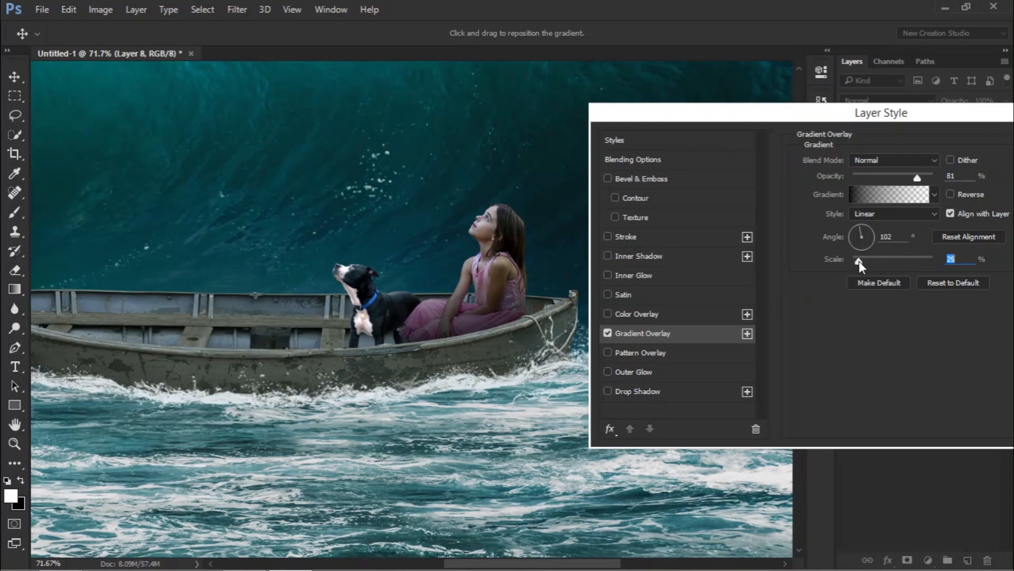
drag(488, 312, 497, 325)
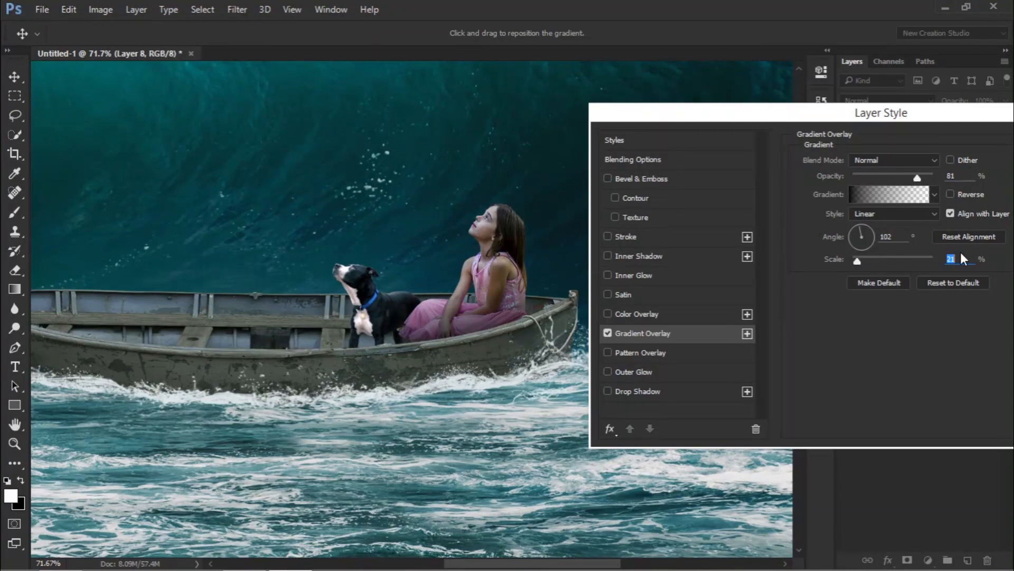
text(5)
click(608, 333)
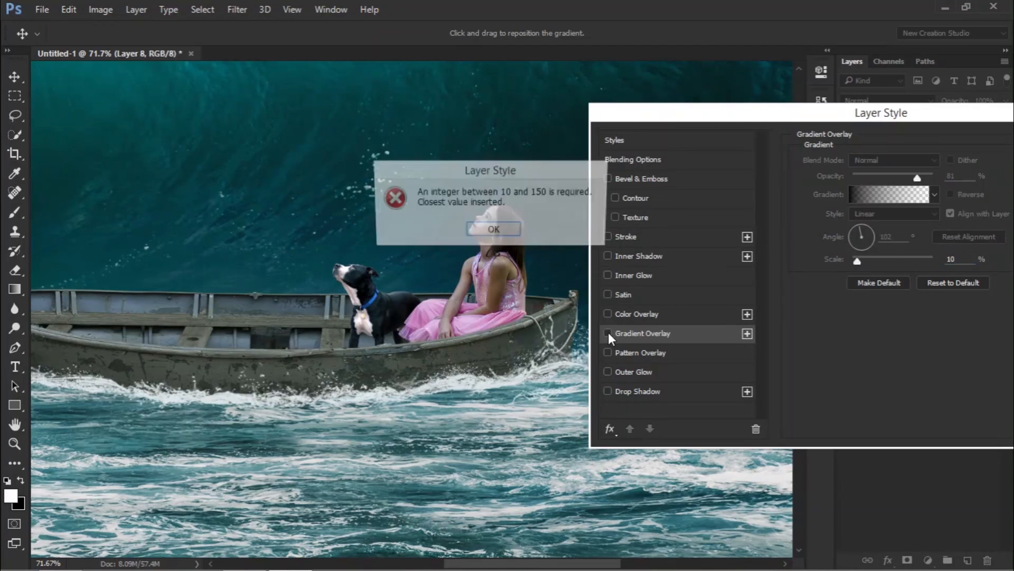
click(608, 333)
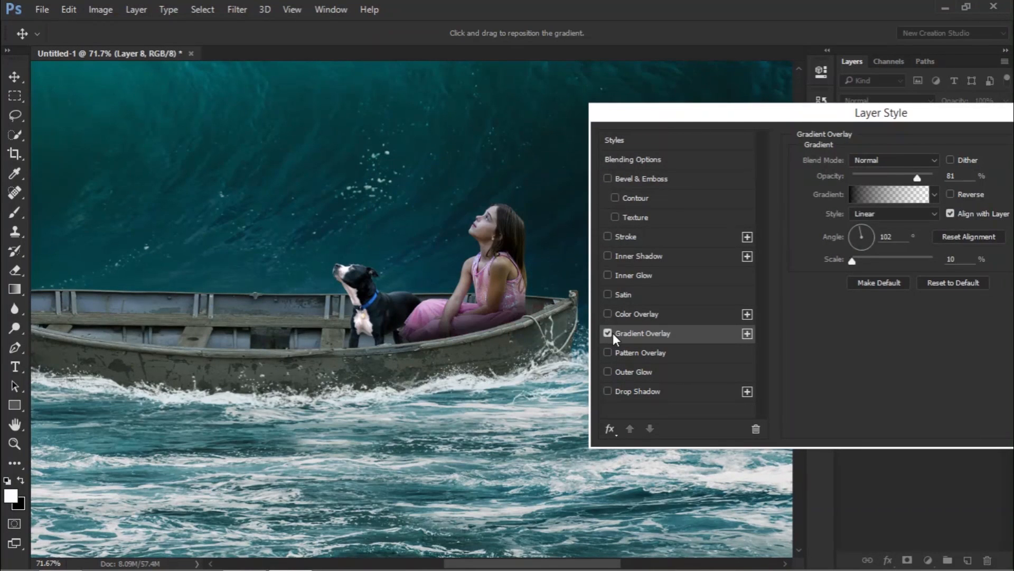
click(607, 333)
click(607, 333)
Step: Set the girl's gradient overlay to Multiply blend mode and reduce its opacity to 23%, comparing with and without it
click(893, 159)
click(868, 206)
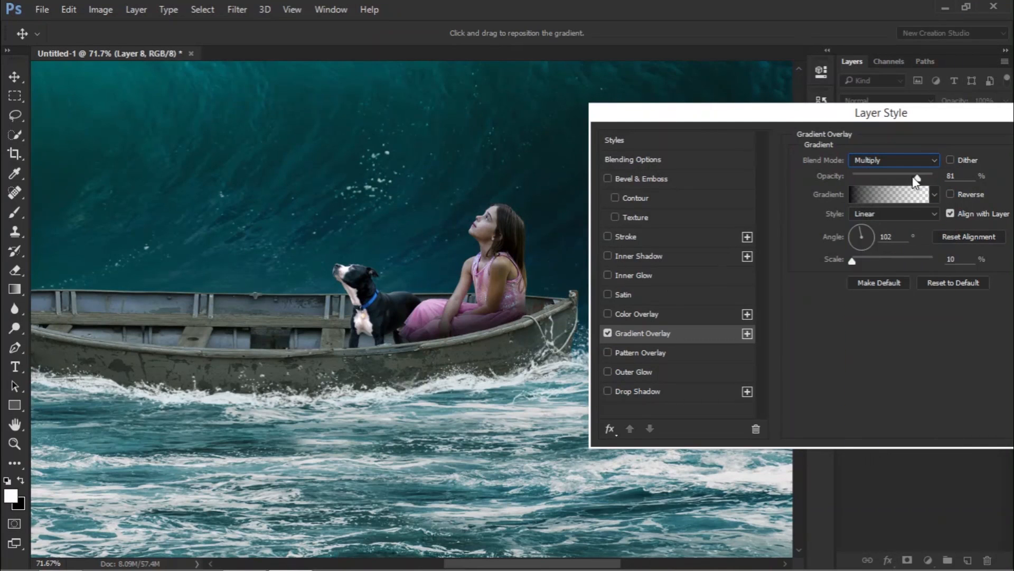
drag(913, 176, 876, 182)
click(608, 333)
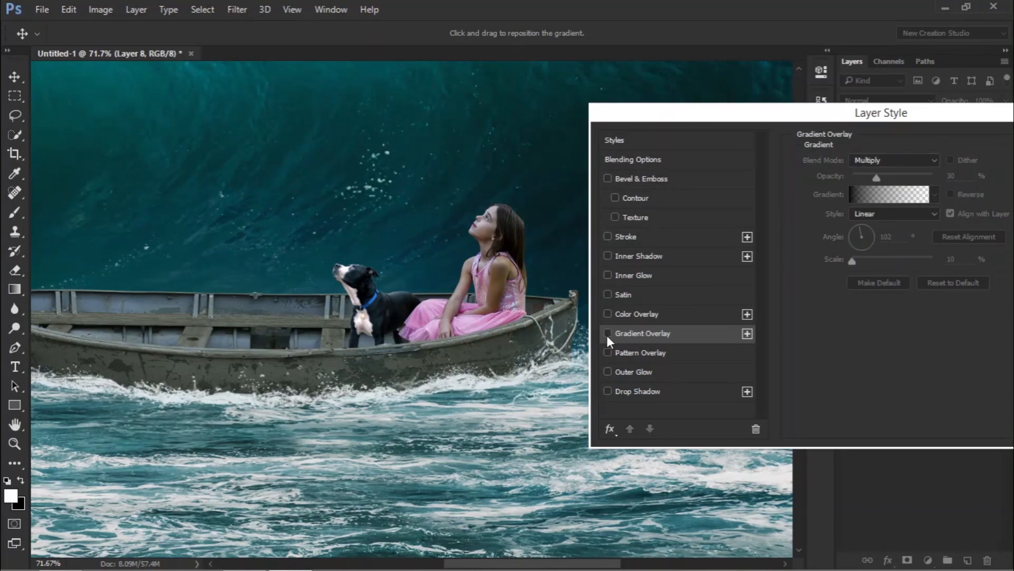
click(619, 334)
drag(872, 173, 871, 178)
click(611, 333)
click(610, 334)
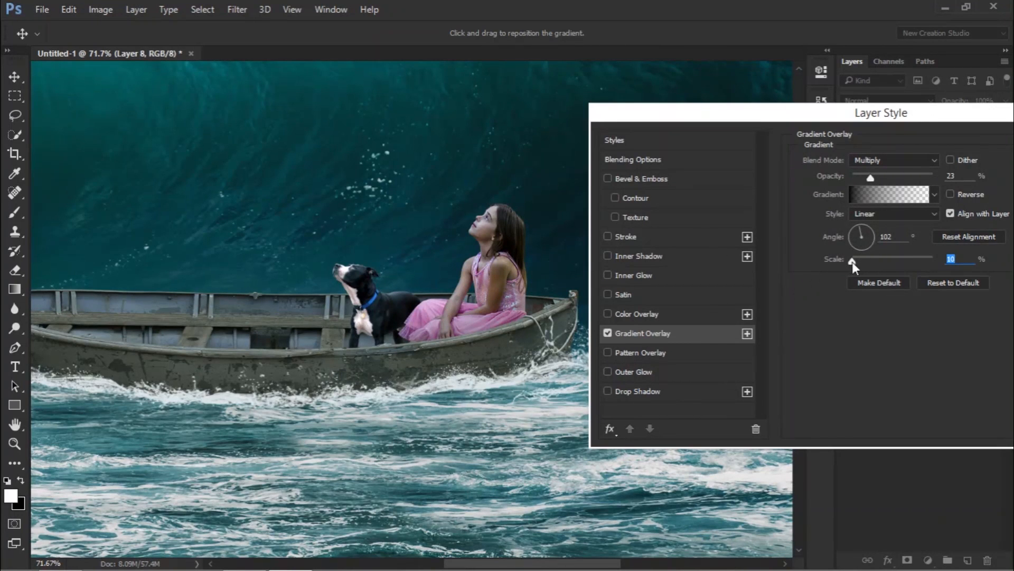
Step: Move the overlay gradient's ending black colour stop close to its starting stop, and compare the girl with and without the overlay
click(889, 194)
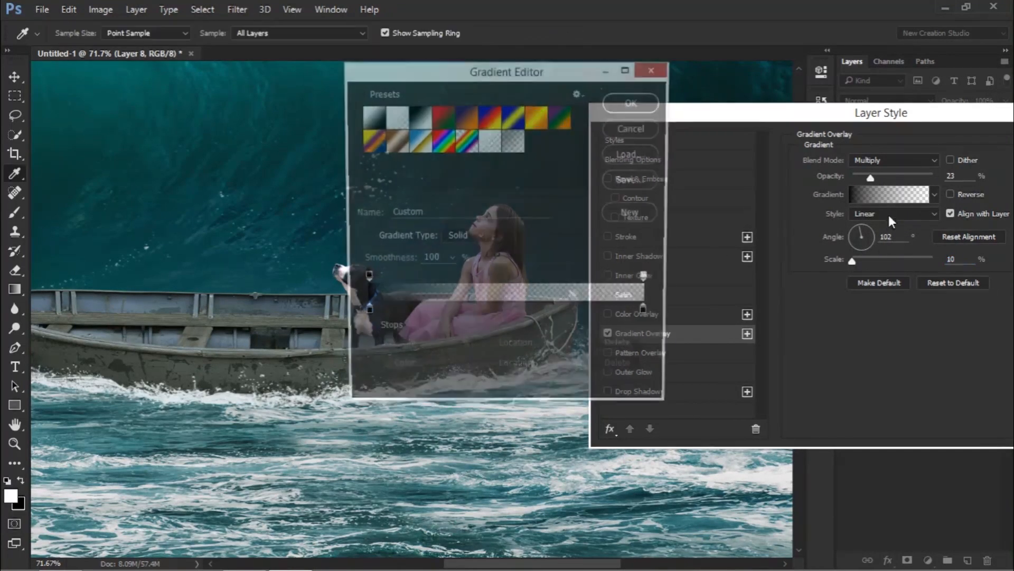
drag(649, 315, 575, 320)
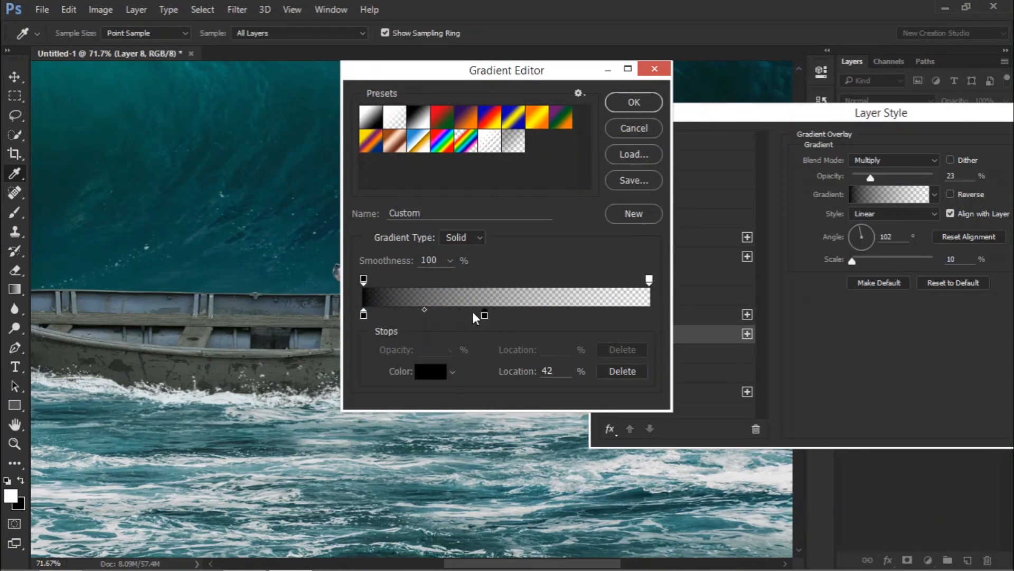
drag(476, 317, 383, 310)
click(632, 103)
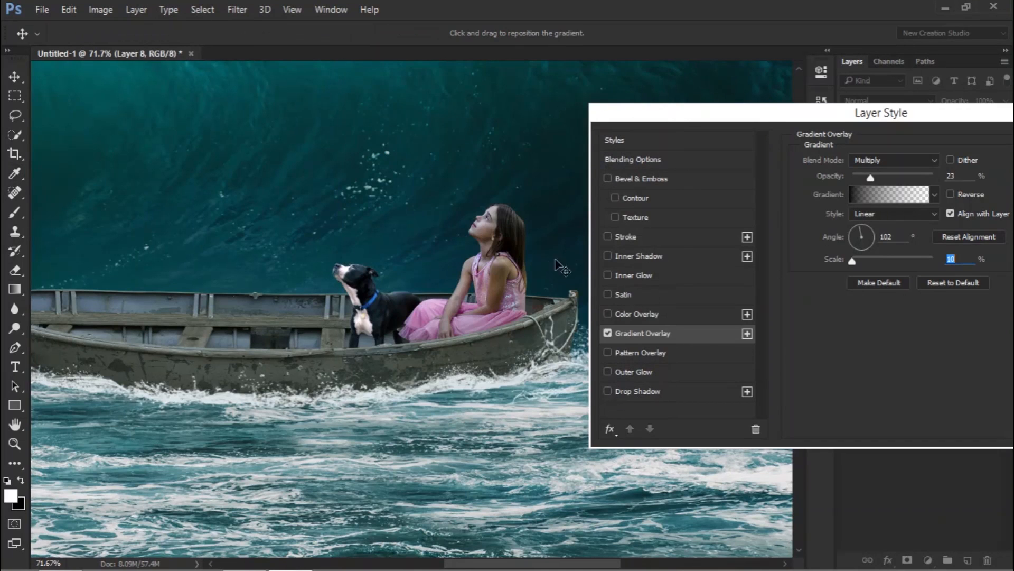
click(607, 333)
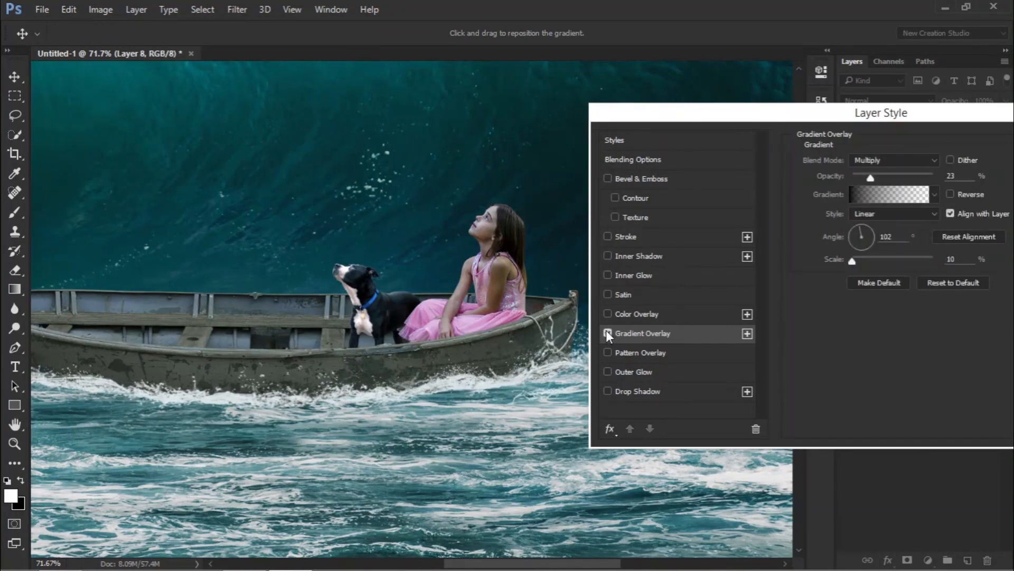
click(606, 332)
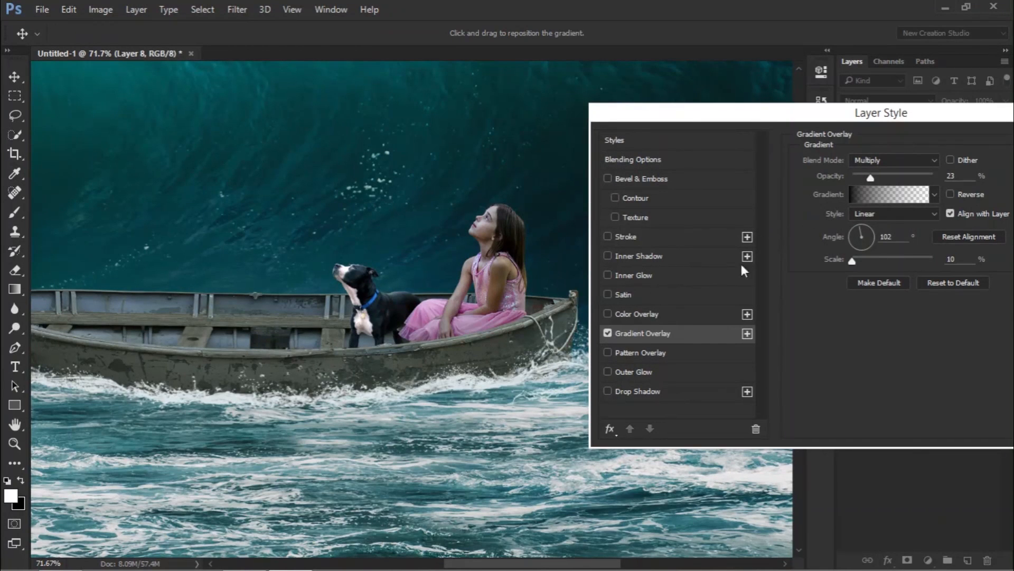
click(607, 333)
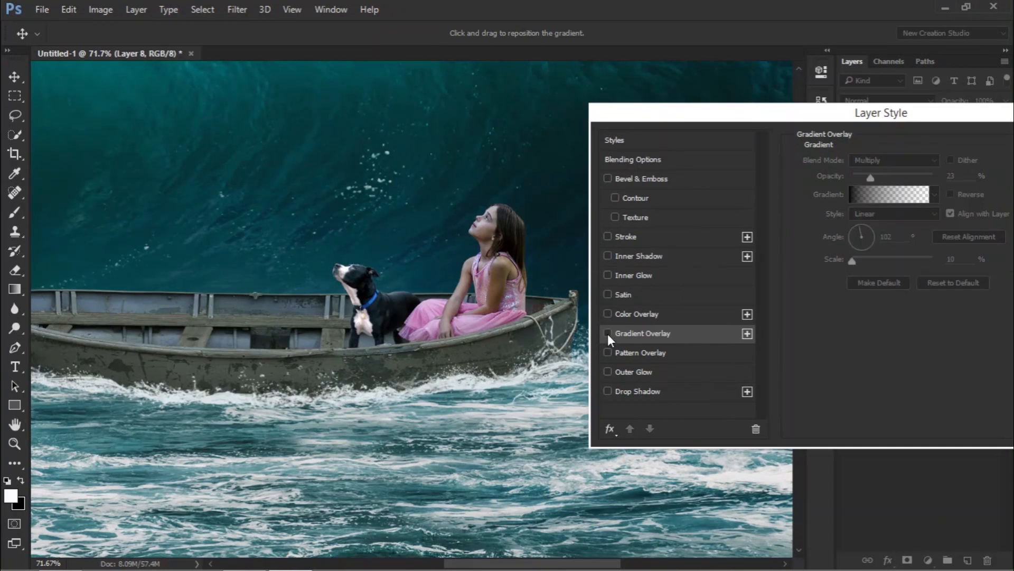
click(608, 333)
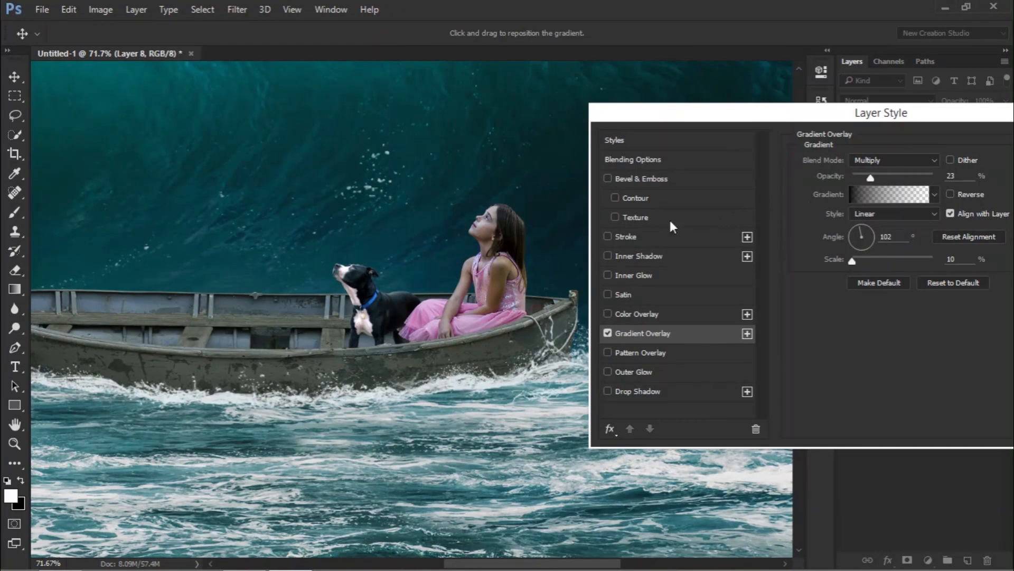
Step: Add an inner shadow to the girl with a 16 px distance and Overlay blend mode, comparing with and without it
click(608, 256)
click(636, 257)
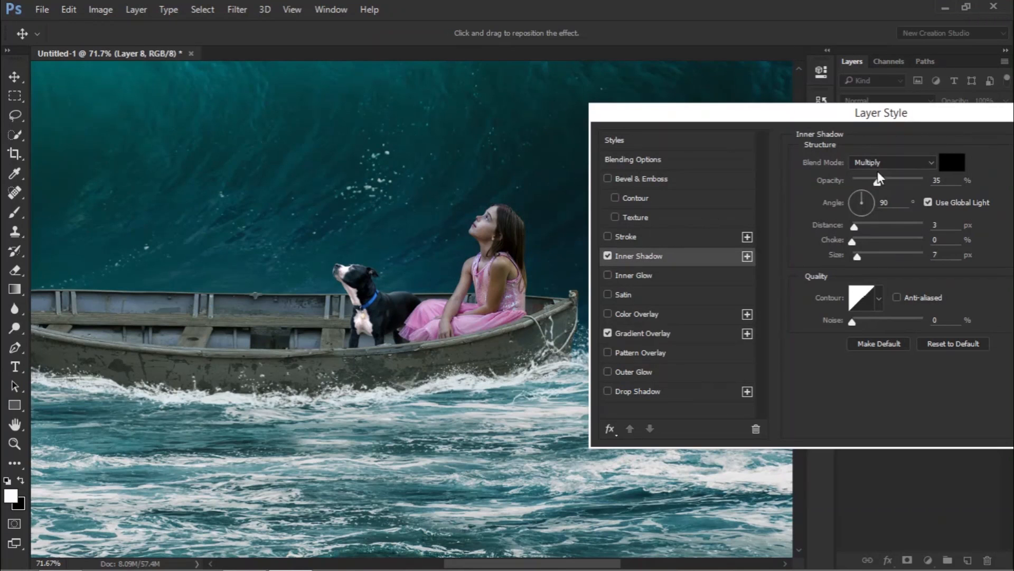
mouse_move(854, 224)
mouse_down()
mouse_move(867, 223)
mouse_move(857, 224)
mouse_up()
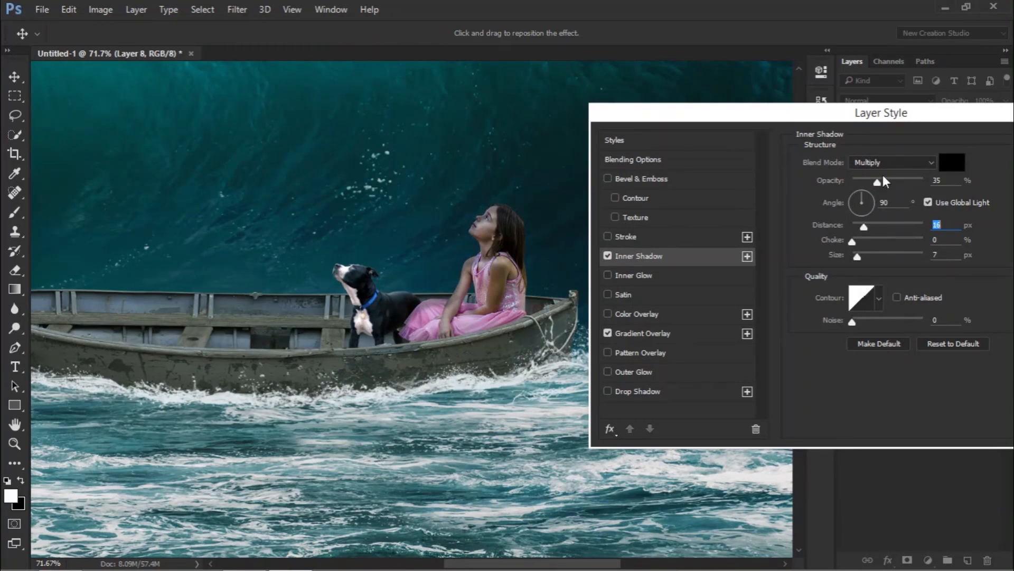
click(881, 166)
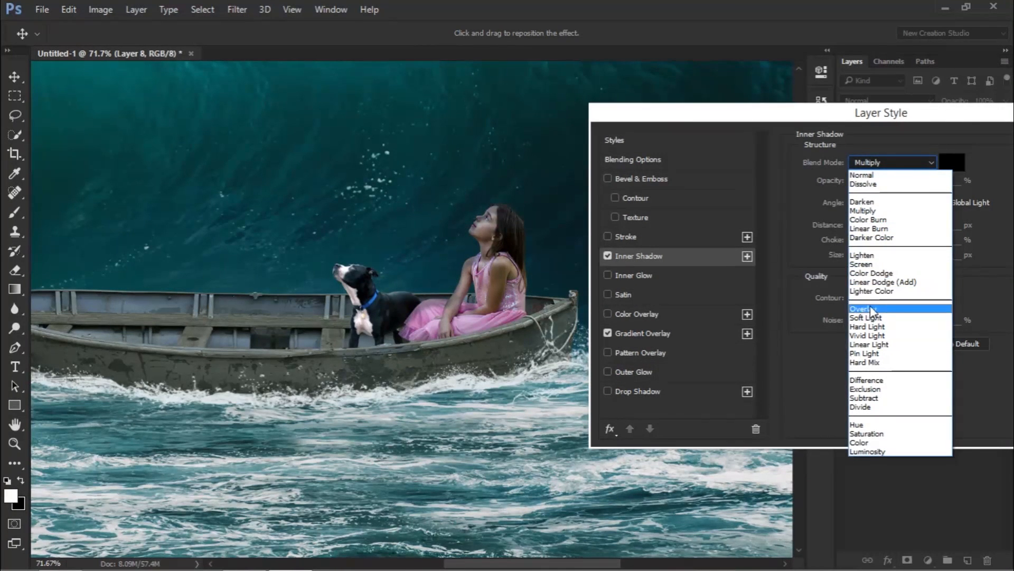
click(870, 310)
click(609, 256)
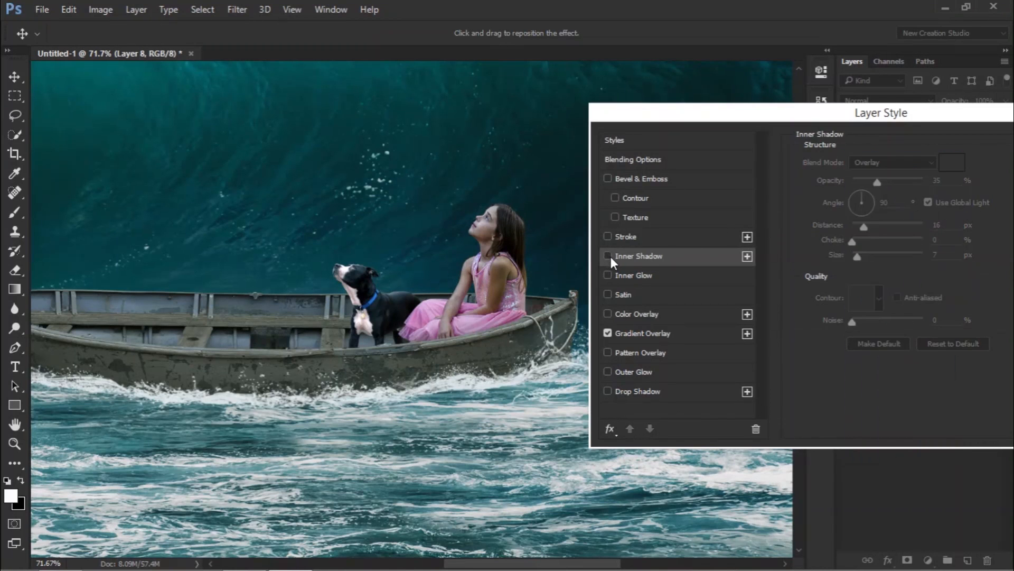
click(609, 255)
Step: Set the girl's inner shadow colour to light grey dfdfdf
click(954, 166)
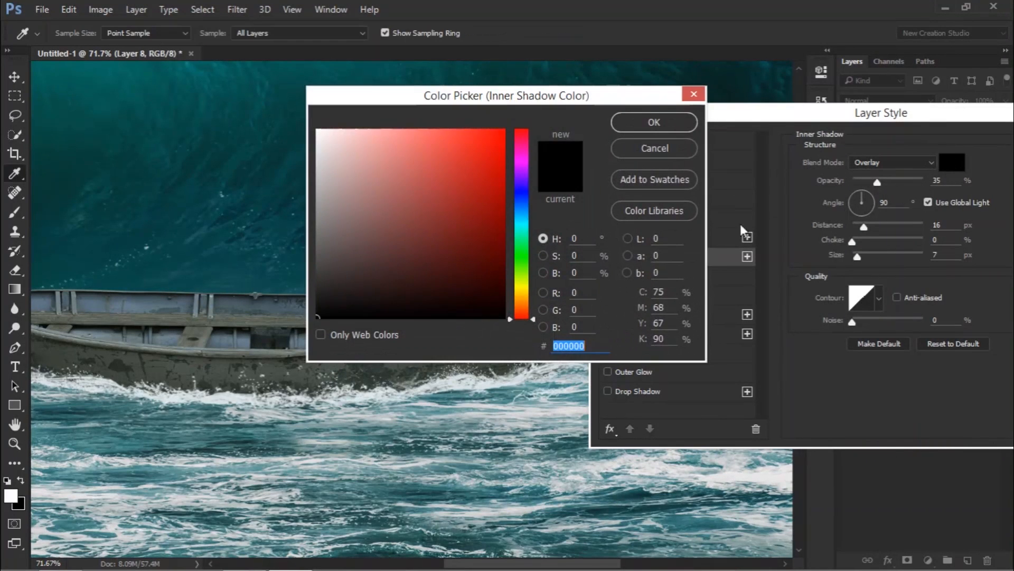
mouse_move(428, 194)
mouse_down()
mouse_move(312, 170)
mouse_move(299, 153)
mouse_up()
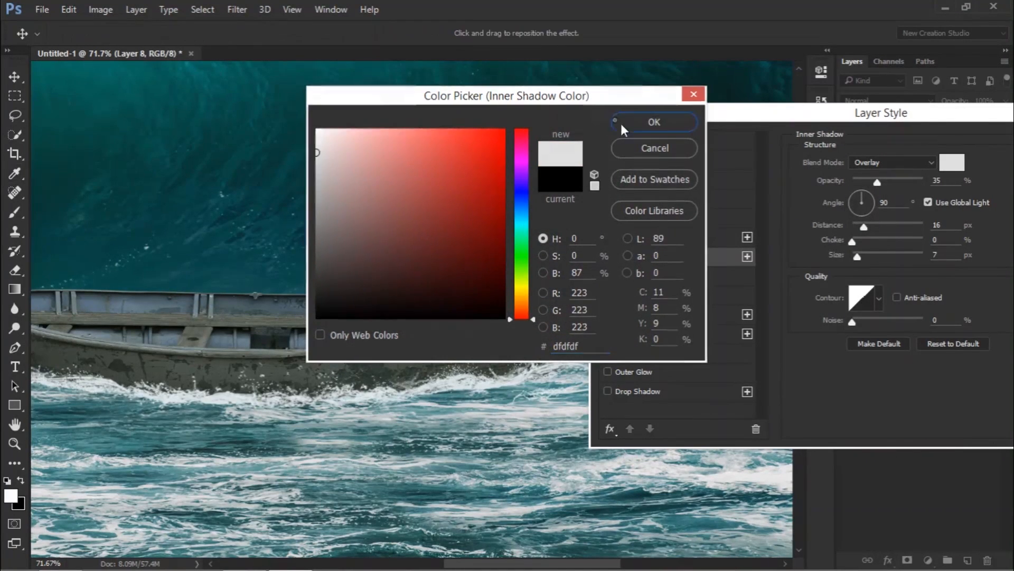
click(654, 122)
Step: Set the inner shadow's size to 0 px and distance to 6 px, and compare the girl with and without it
mouse_move(863, 255)
mouse_down()
mouse_move(911, 226)
mouse_move(848, 227)
mouse_move(855, 254)
mouse_move(869, 223)
mouse_move(869, 254)
mouse_move(847, 259)
mouse_up()
click(867, 228)
click(608, 256)
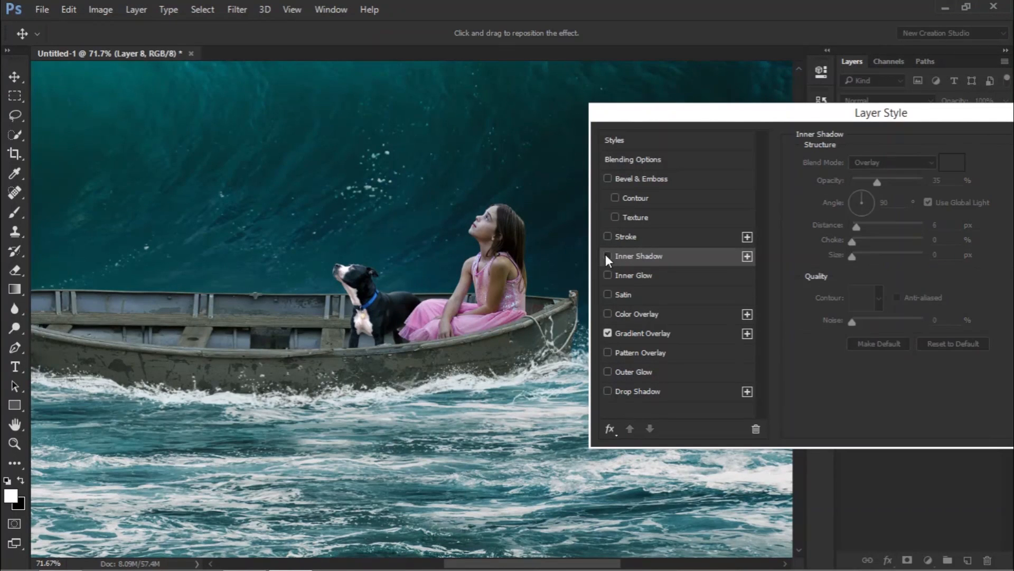
click(608, 255)
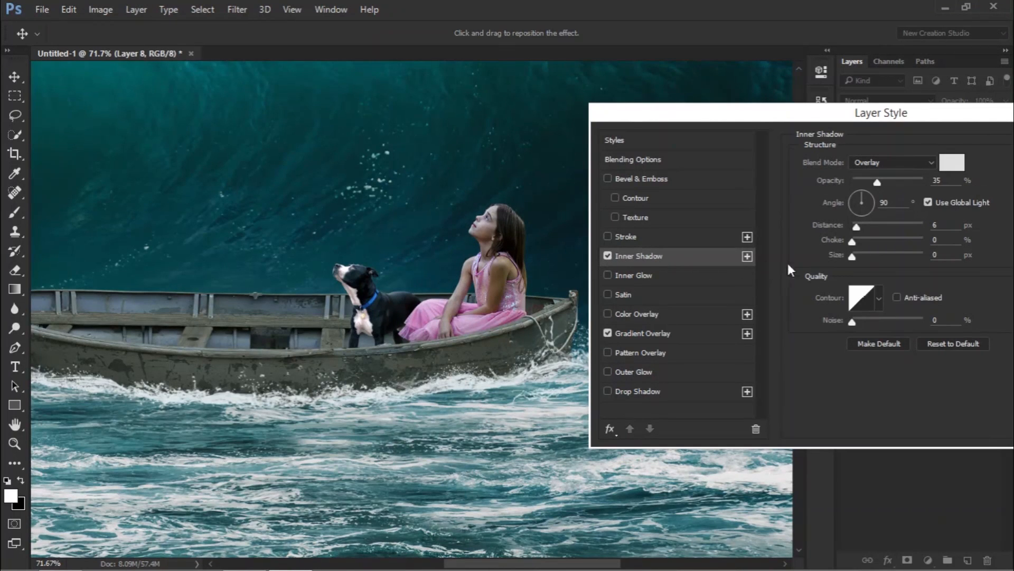
Step: Raise the inner shadow's size slightly, compare the effect on and off, and accept the girl's layer style
drag(855, 256, 861, 256)
click(608, 255)
click(609, 256)
drag(637, 128, 514, 136)
click(943, 150)
Step: Inspect the girl up close and rasterize her smart object layer, Layer 8
key(b)
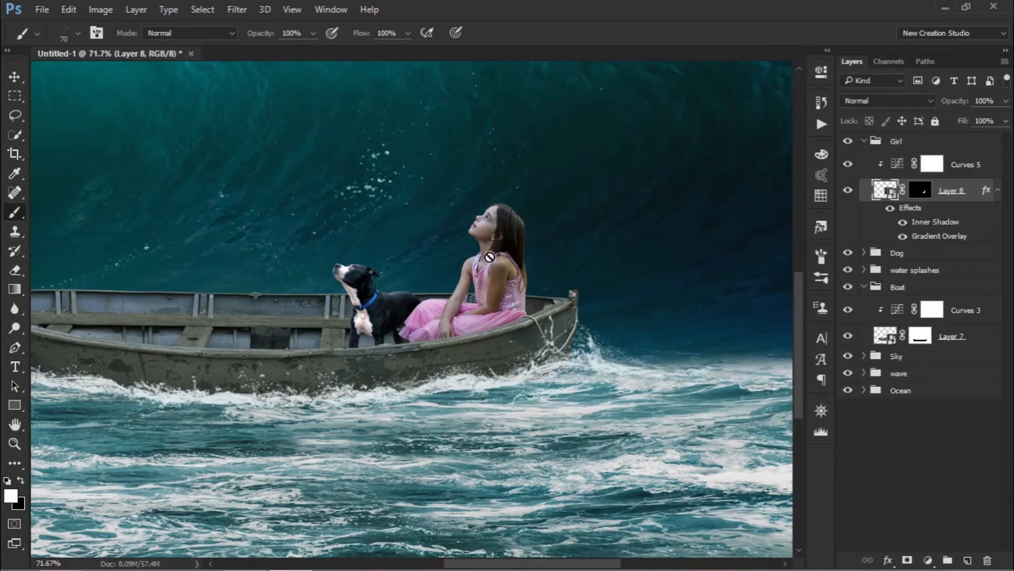
scroll(523, 246, up, 5)
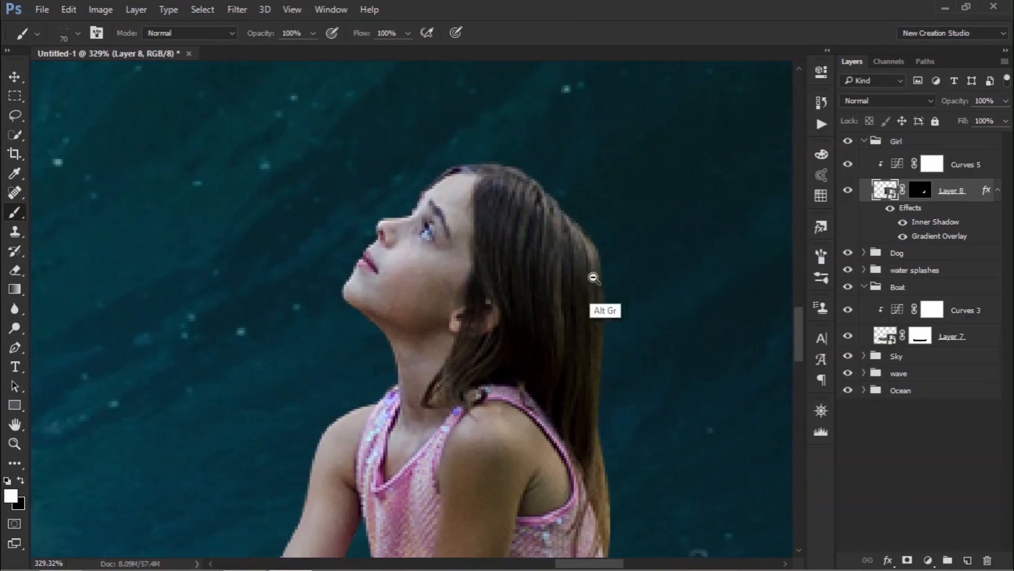
scroll(592, 277, down, 4)
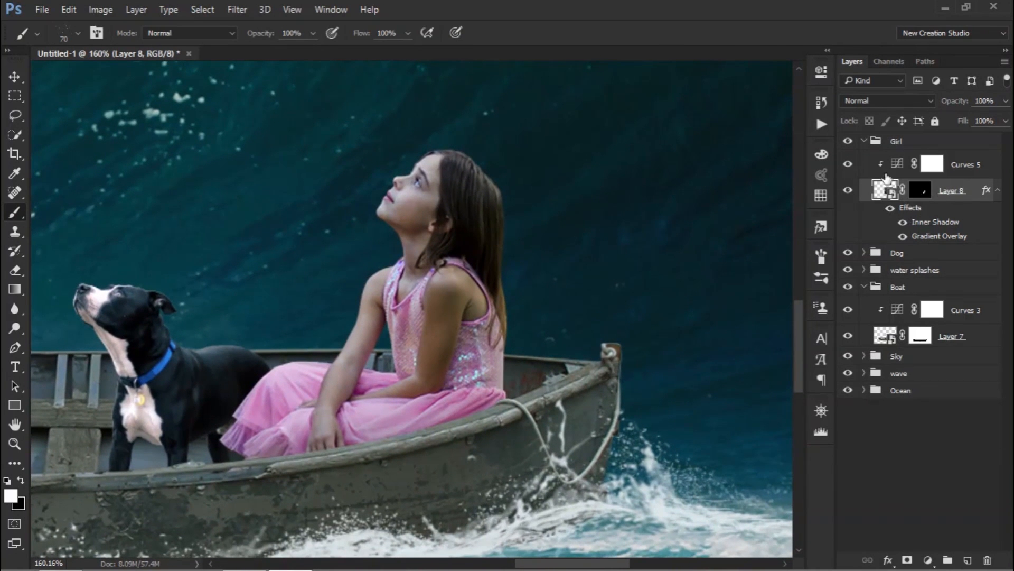
click(886, 175)
click(909, 216)
click(921, 196)
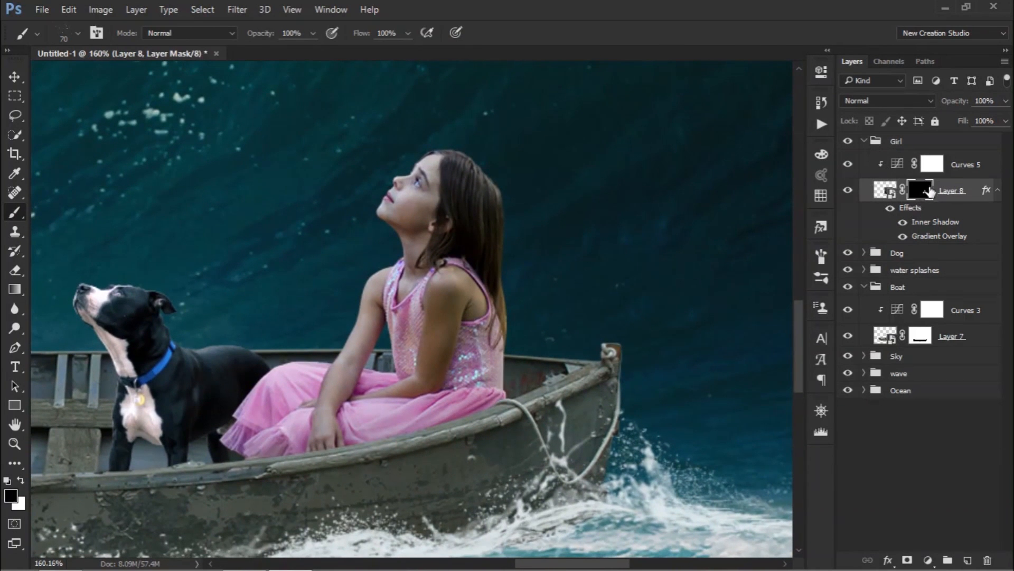
right_click(929, 191)
click(961, 191)
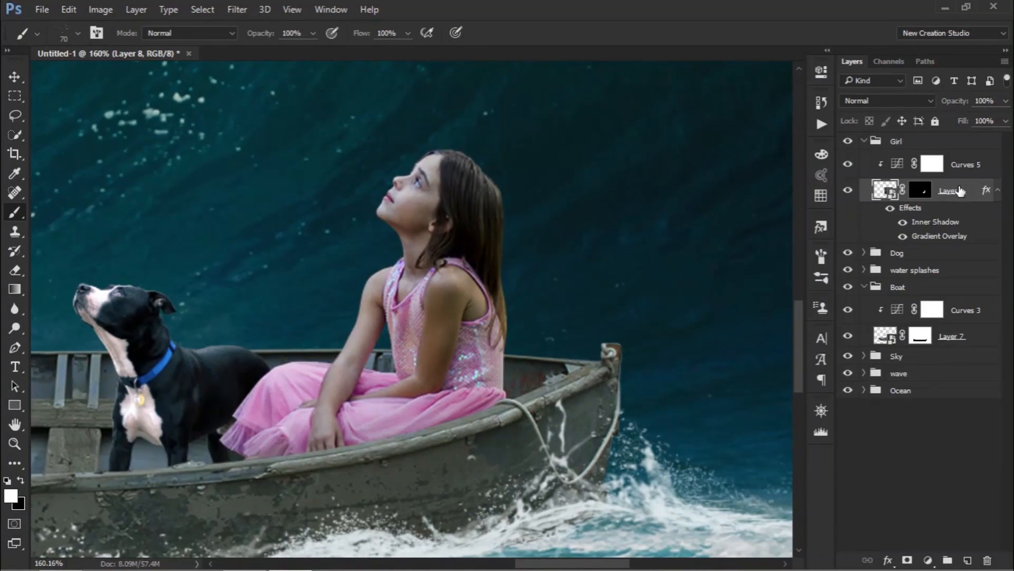
right_click(961, 191)
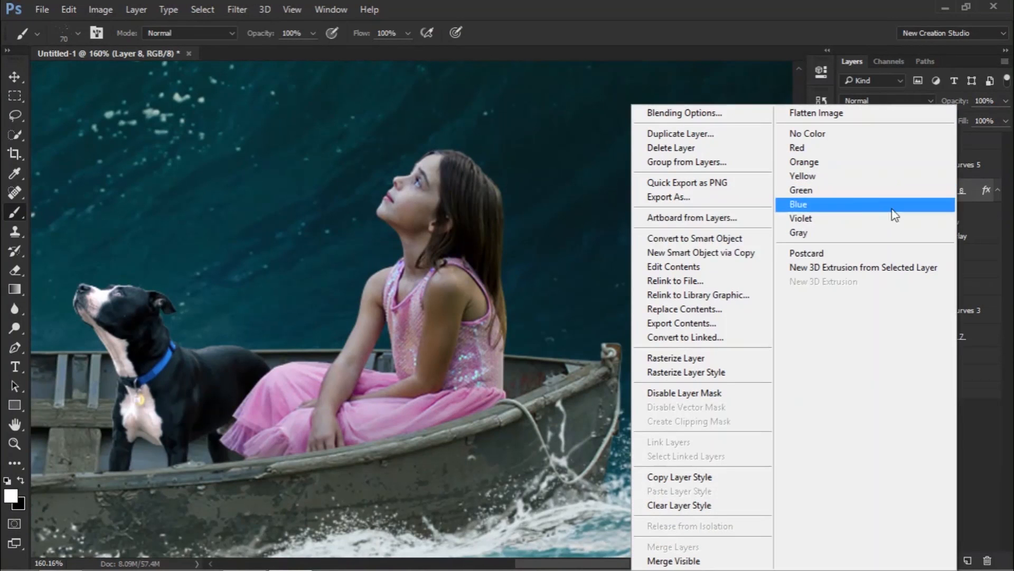
click(688, 359)
Step: Apply the layer mask of Layer 8 permanently to the girl's layer
click(922, 191)
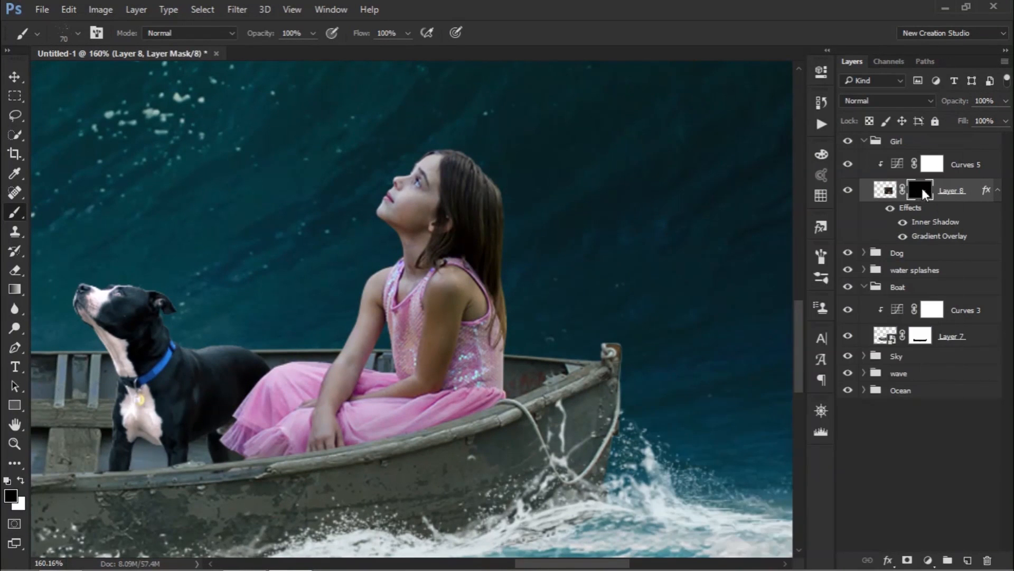
right_click(923, 193)
click(872, 230)
Step: Compare the girl with and without the inner shadow and the gradient overlay, leaving both effects on
click(903, 225)
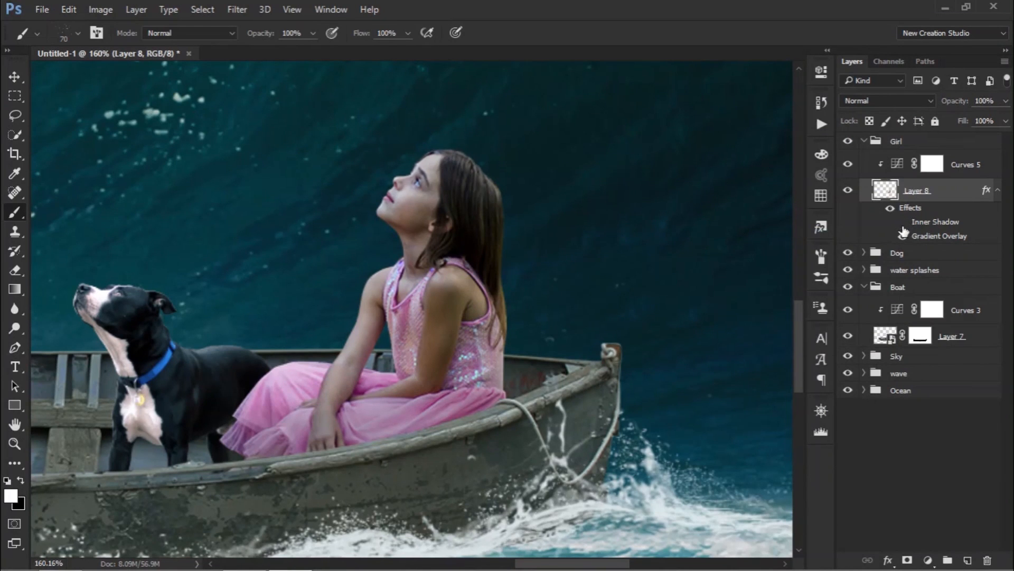
click(902, 225)
click(903, 236)
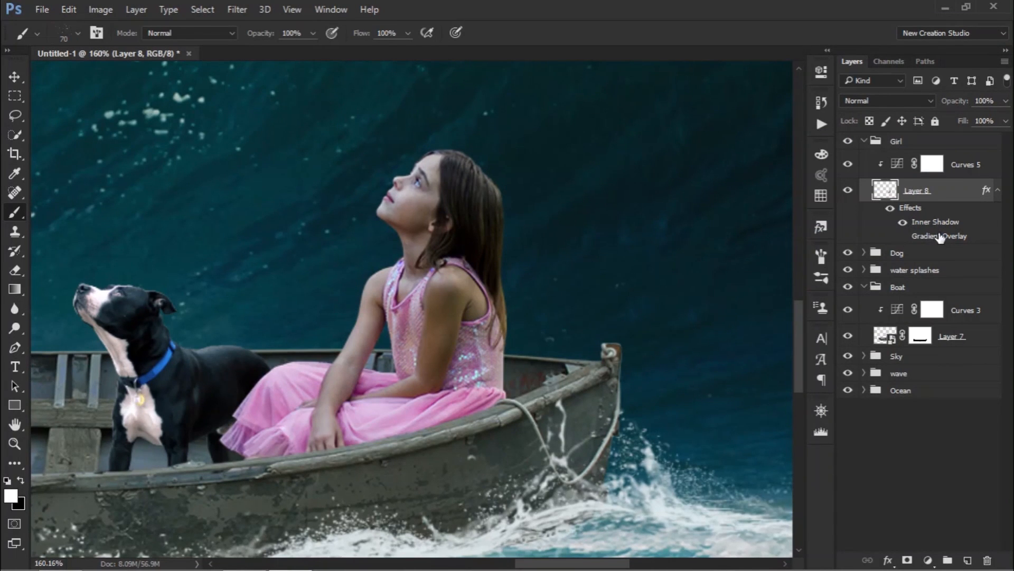
click(902, 236)
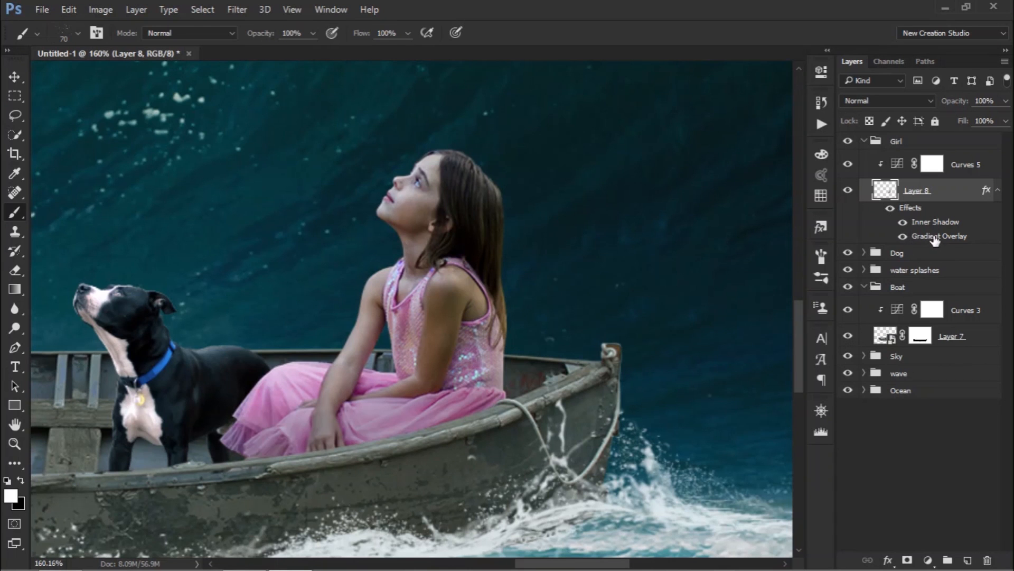
Step: Reopen the girl's gradient overlay settings, compare the effect on and off over the dress, and accept the style
double_click(937, 237)
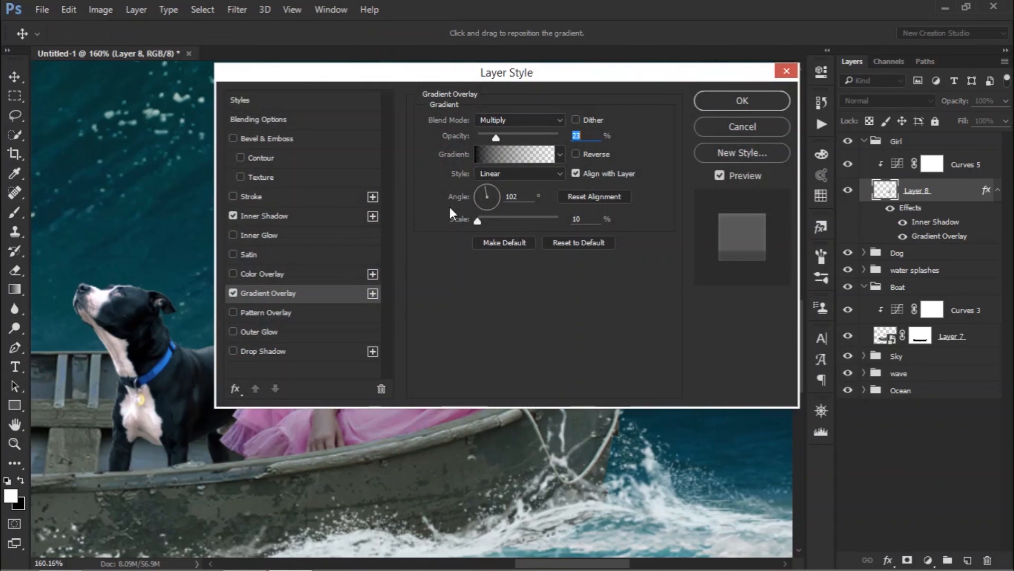
drag(459, 72, 726, 45)
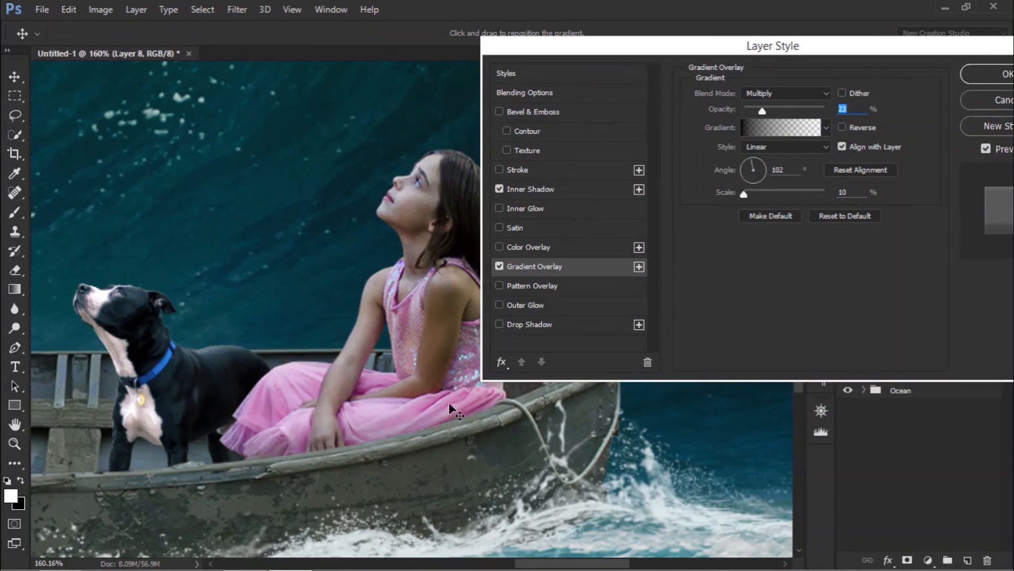
click(499, 266)
click(500, 266)
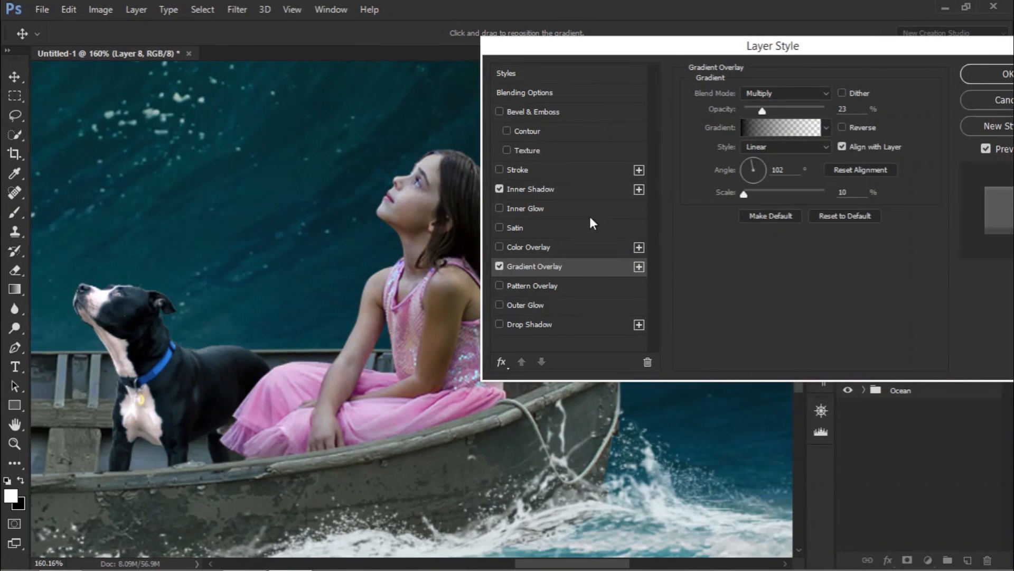
click(982, 80)
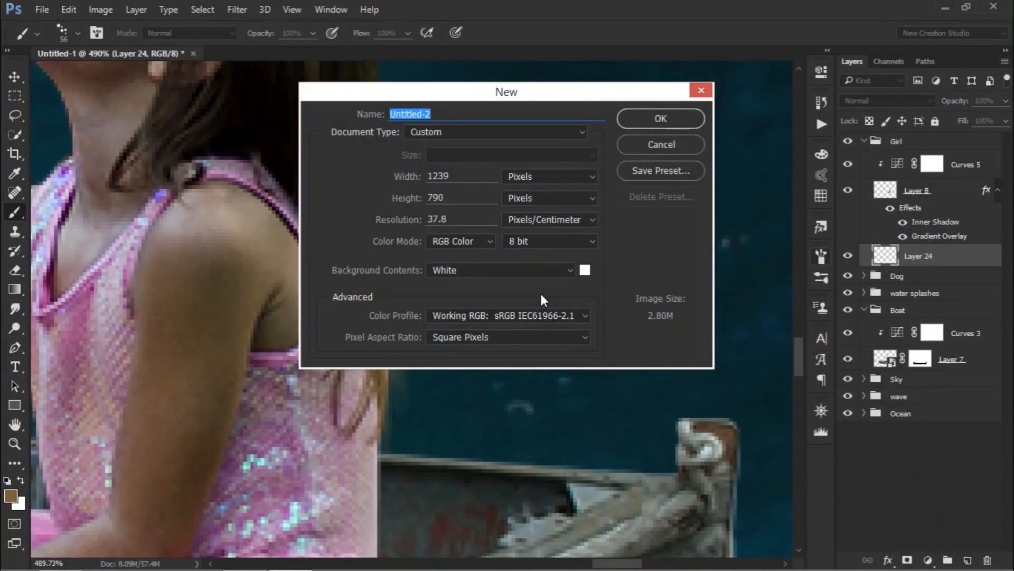
Step: Create a new white document 100 by 100 pixels with a resolution of 72
drag(452, 176, 400, 177)
text(100)
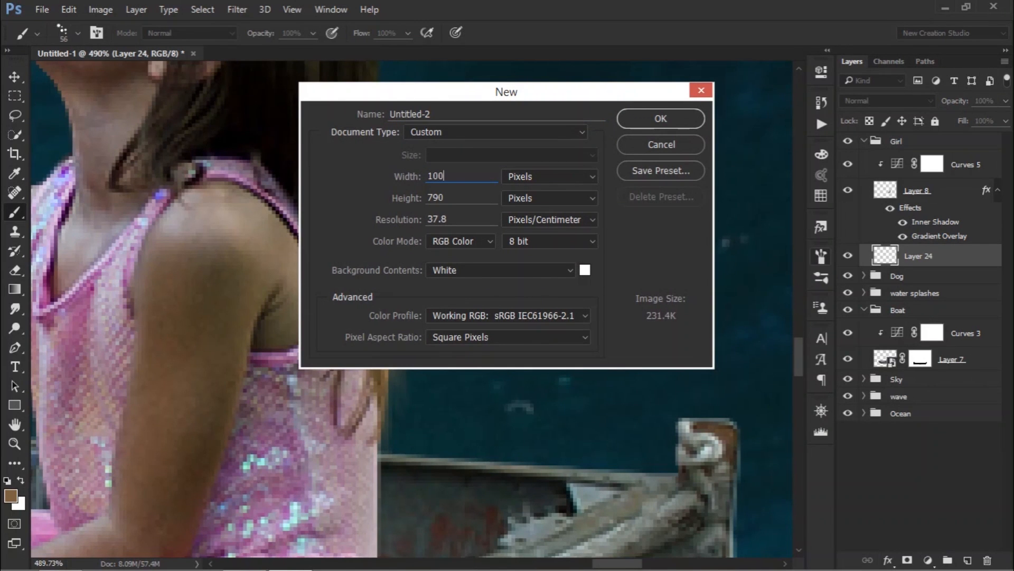
key(Tab)
text(100)
key(Tab)
text(72)
key(Return)
scroll(382, 343, up, 17)
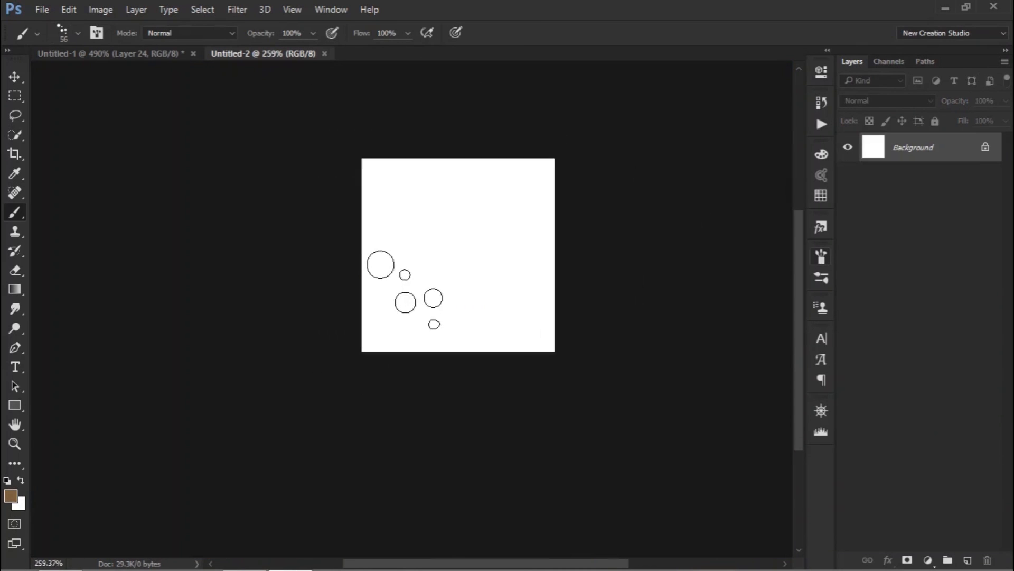
Step: Reset the colours to default black and white and choose the hard round brush at 28 px
key(d)
right_click(411, 252)
scroll(704, 456, up, 2)
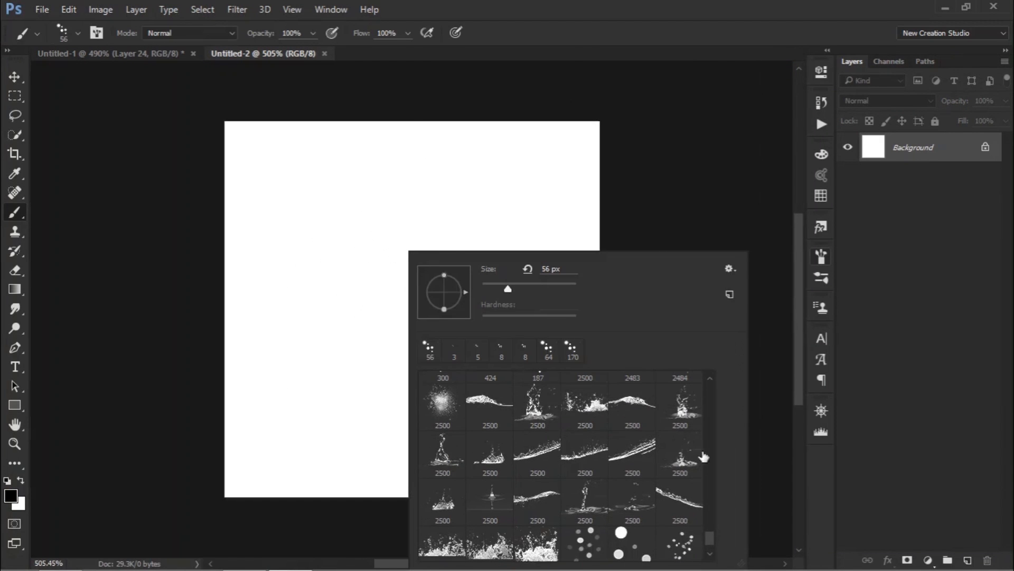
drag(708, 542, 707, 378)
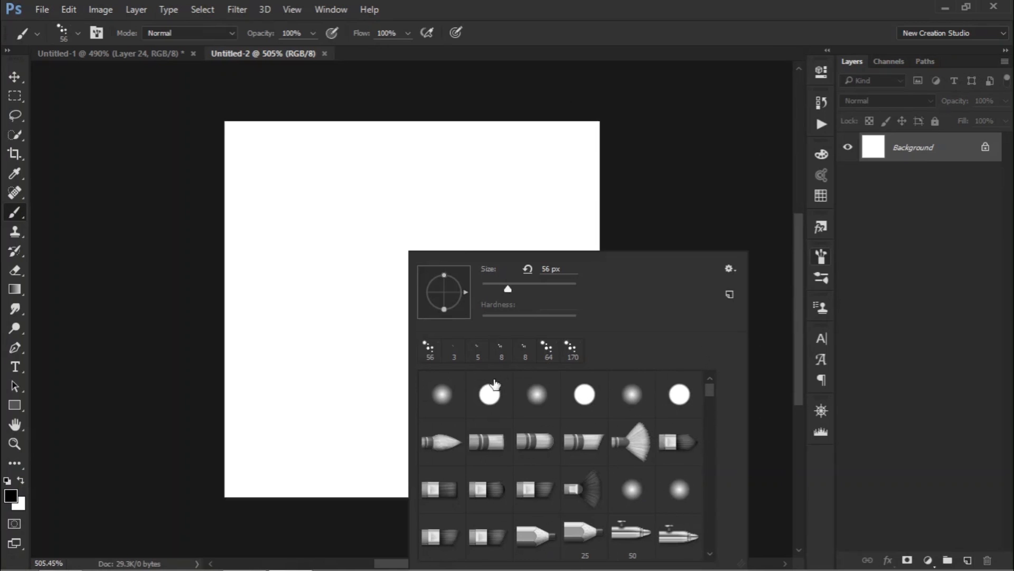
click(490, 391)
drag(508, 288, 494, 289)
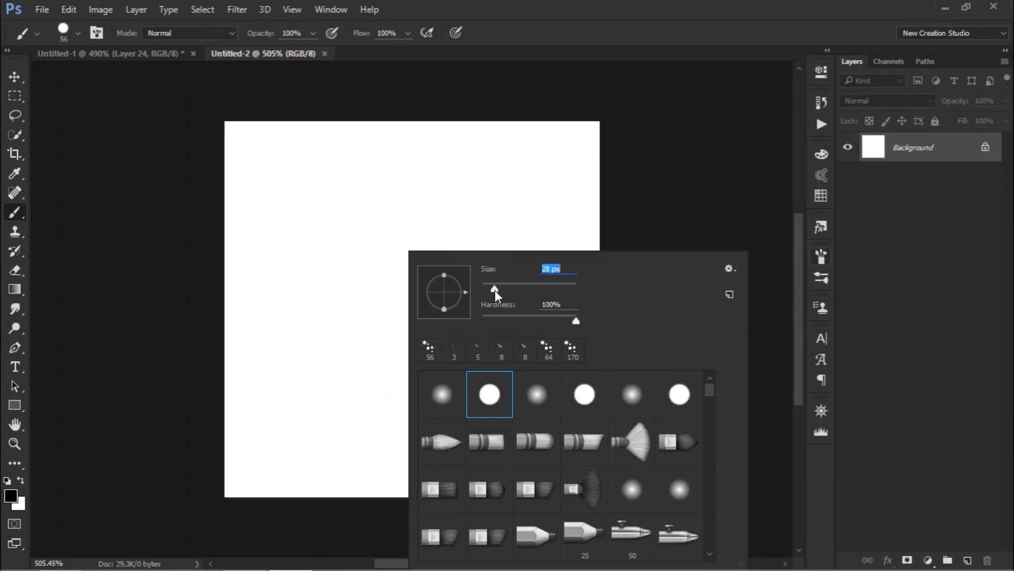
Step: Reduce the hard round brush to 15 px, testing its size with single dabs and undoing them
click(333, 220)
key(ctrl+z)
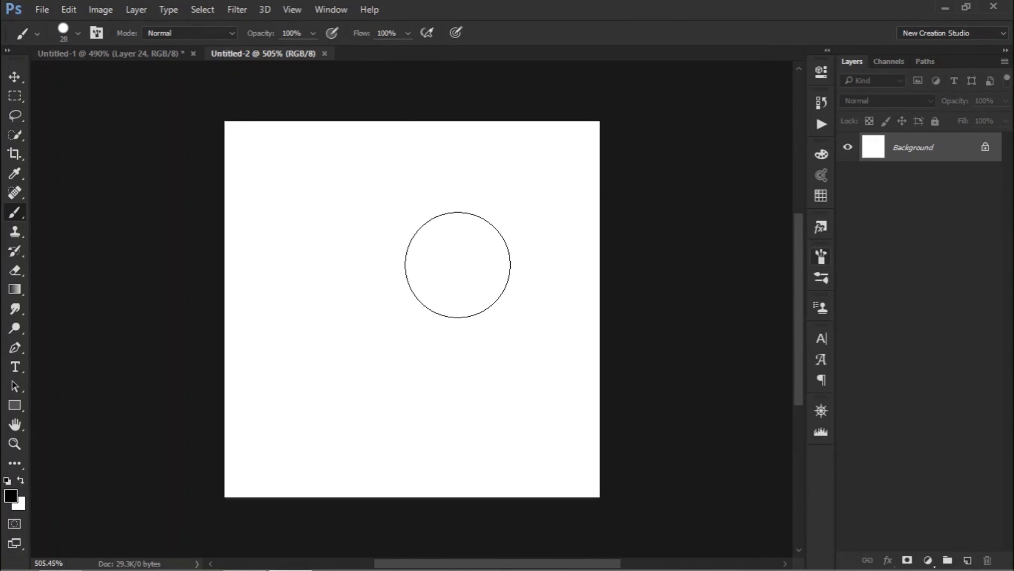
key(bracketleft)
key(bracketleft)
key(bracketleft)
key(bracketright)
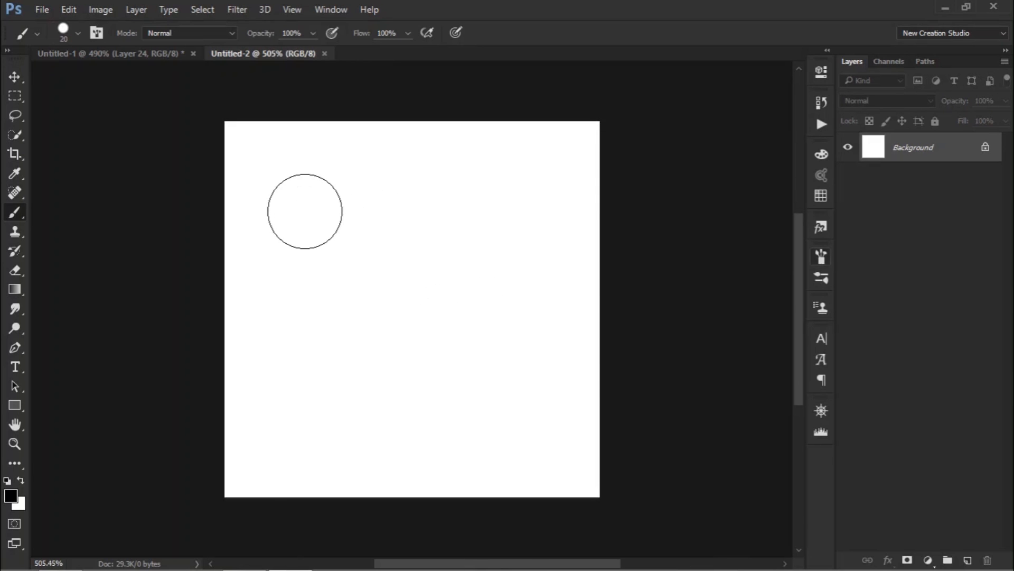
key(bracketleft)
click(321, 224)
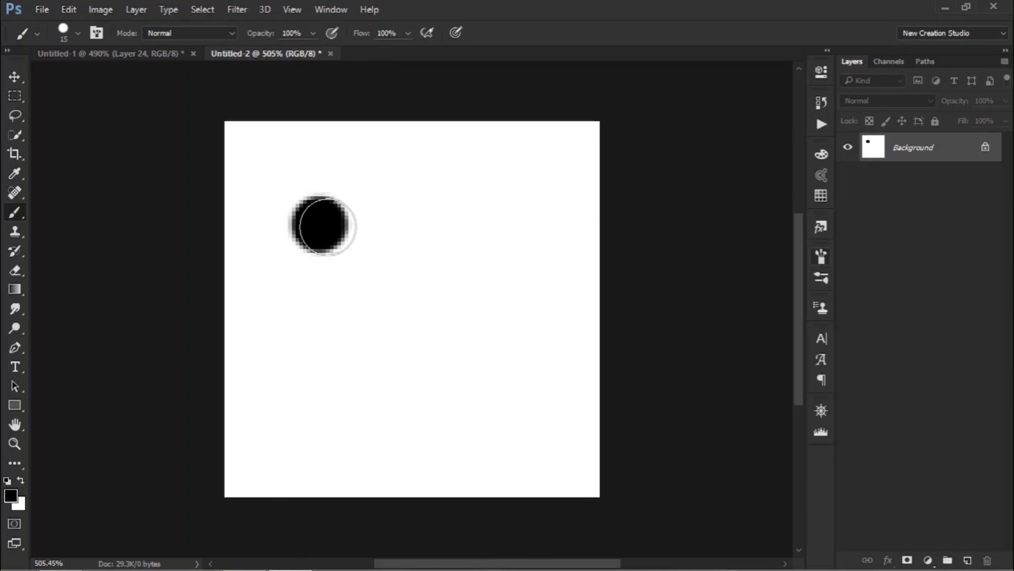
key(ctrl+z)
Step: Lower the brush hardness to 61% and paint one black dot in the upper-left area of the canvas
right_click(337, 228)
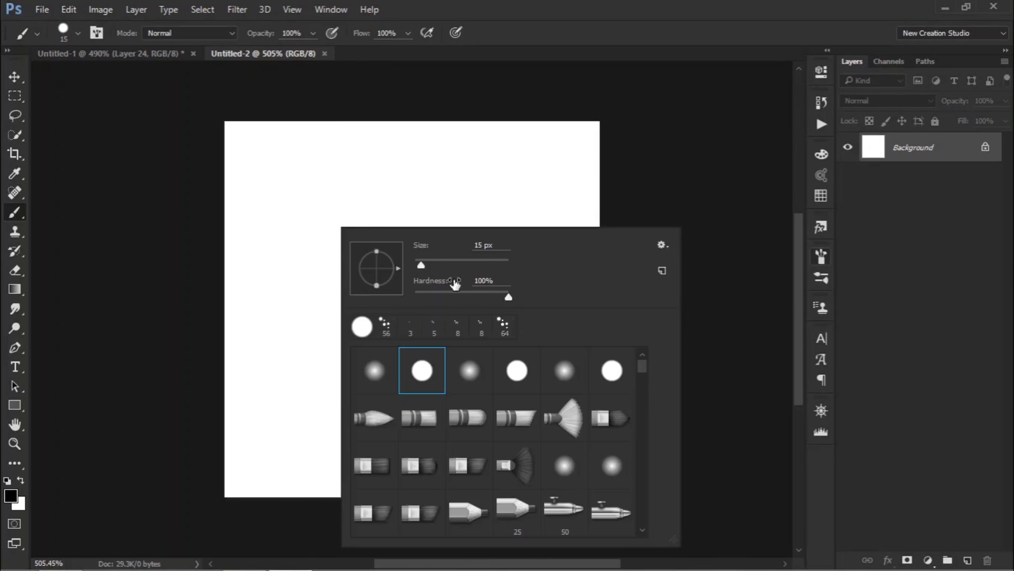
click(472, 296)
click(302, 199)
key(ctrl+z)
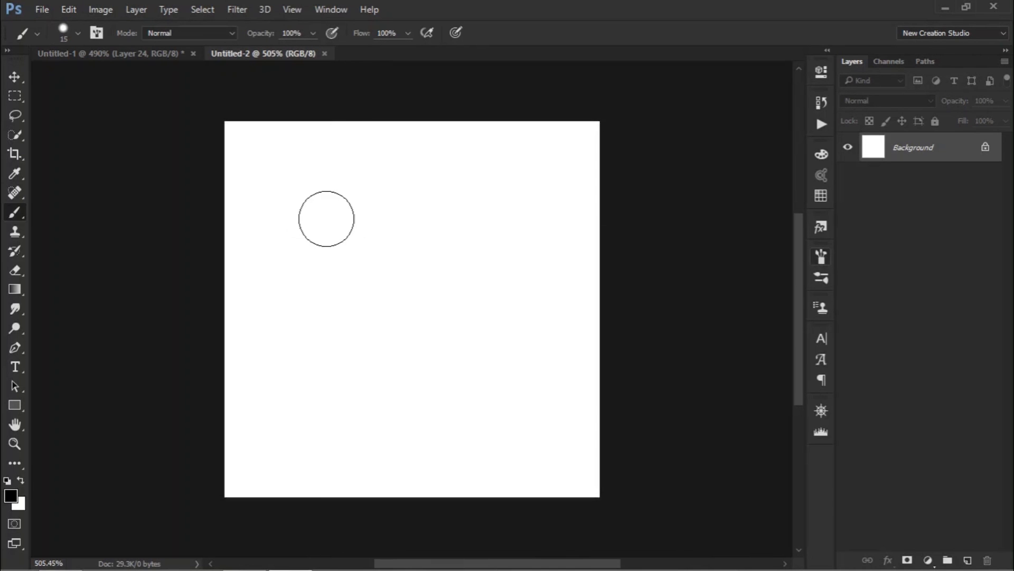
click(326, 219)
Step: Reduce the brush to 9 px and try a dab beside the first dot, undoing it
key(bracketleft)
key(bracketleft)
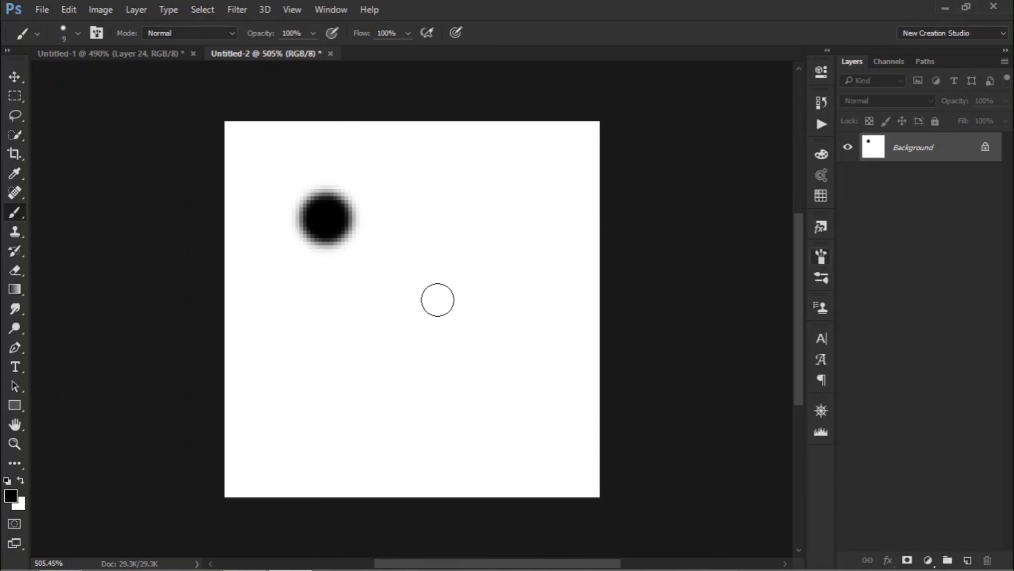
right_click(437, 300)
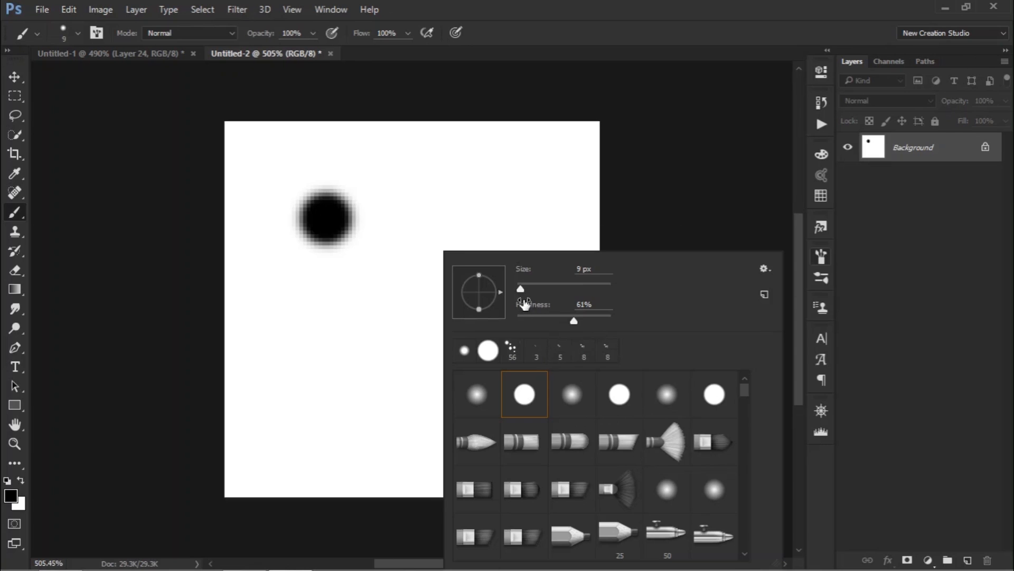
click(436, 228)
key(ctrl+z)
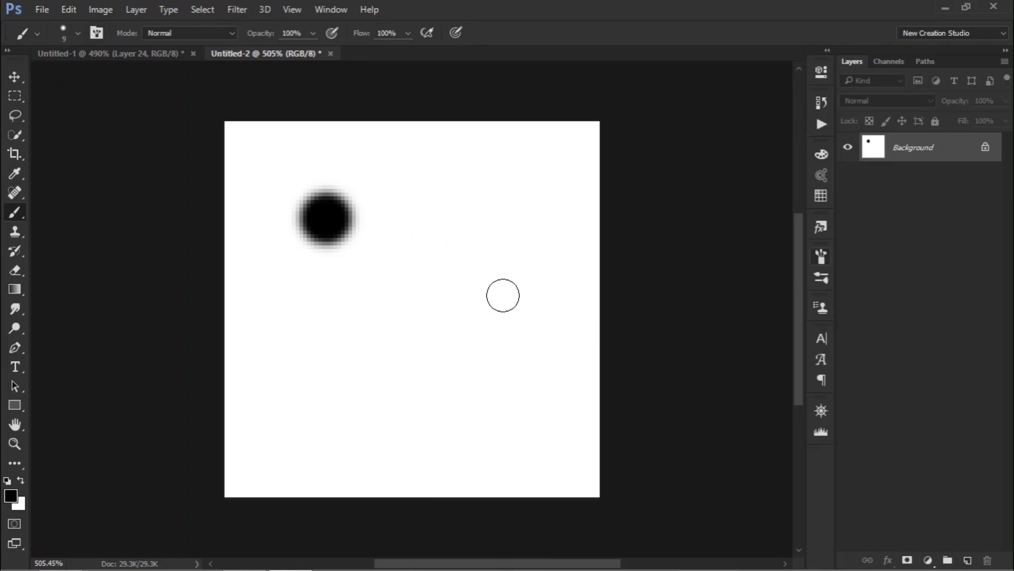
Step: Reduce the brush to 5 px and paint a small black dot right of the canvas centre
key(bracketleft)
key(bracketleft)
key(bracketleft)
key(bracketleft)
click(422, 270)
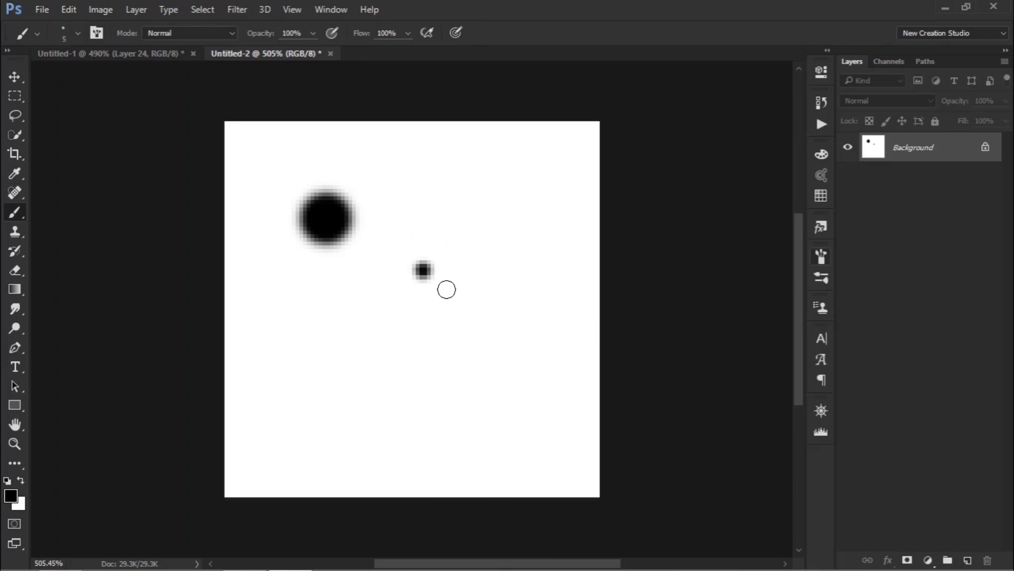
key(ctrl+z)
click(455, 279)
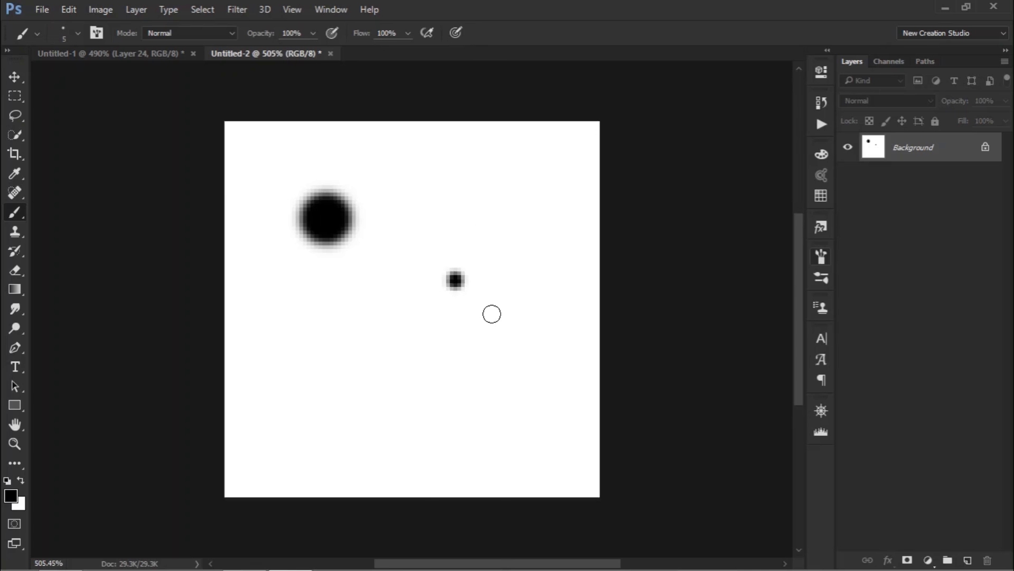
Step: Enlarge the brush to 15 px and paint a large dot in the lower-right area, undoing misplaced attempts
key(bracketright)
key(bracketright)
key(bracketright)
key(bracketright)
key(bracketright)
key(bracketright)
key(bracketright)
key(bracketright)
key(bracketright)
key(bracketright)
click(496, 392)
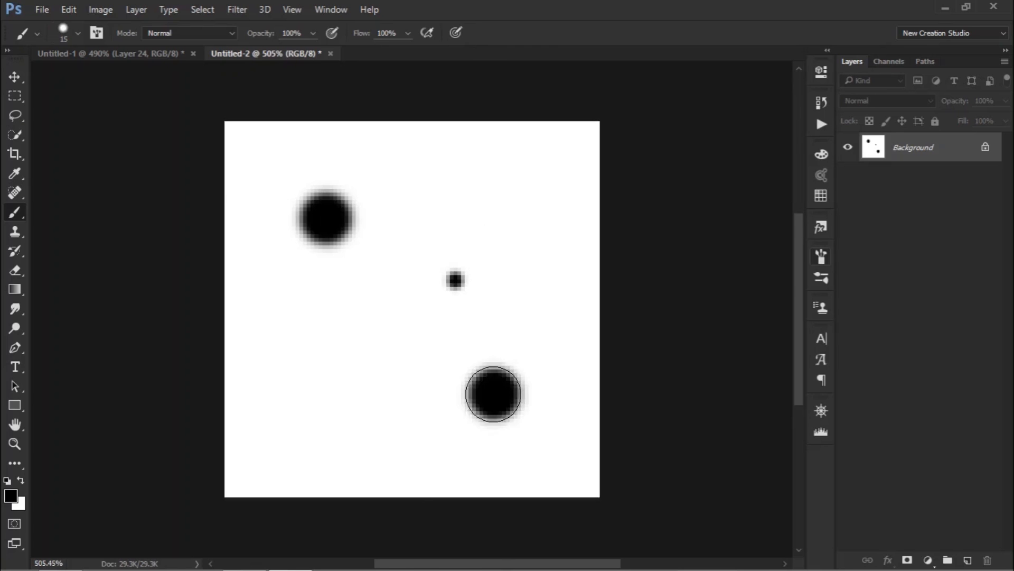
key(ctrl+z)
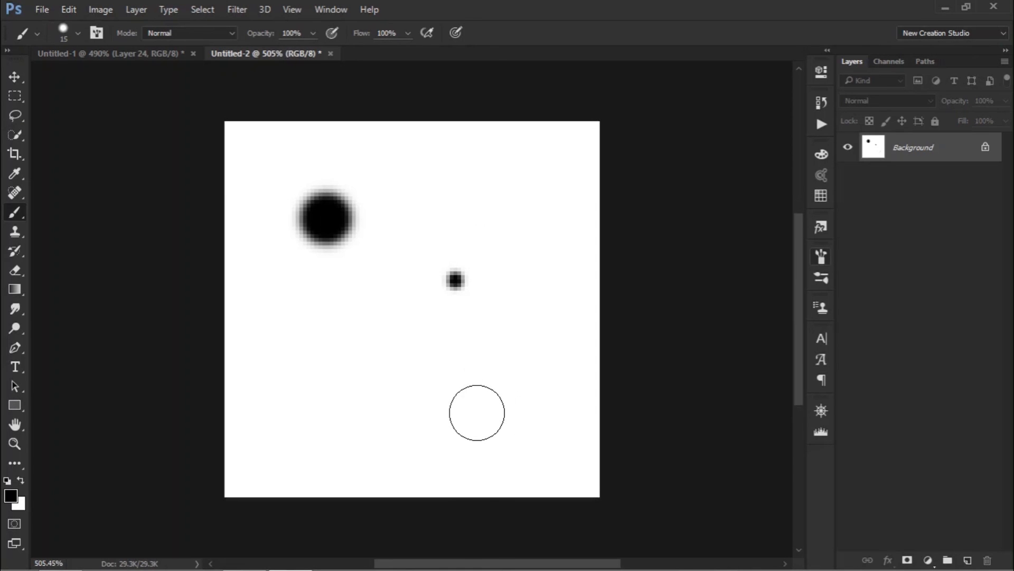
click(476, 412)
key(ctrl+z)
click(481, 431)
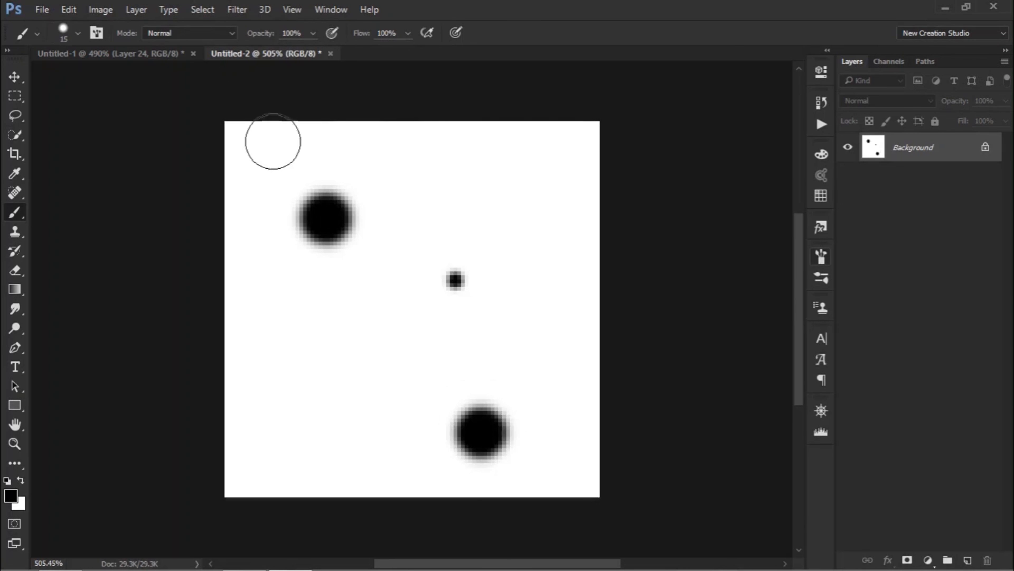
Step: Define the three dots as a simple hair brush preset and close Untitled-2 without saving
click(69, 10)
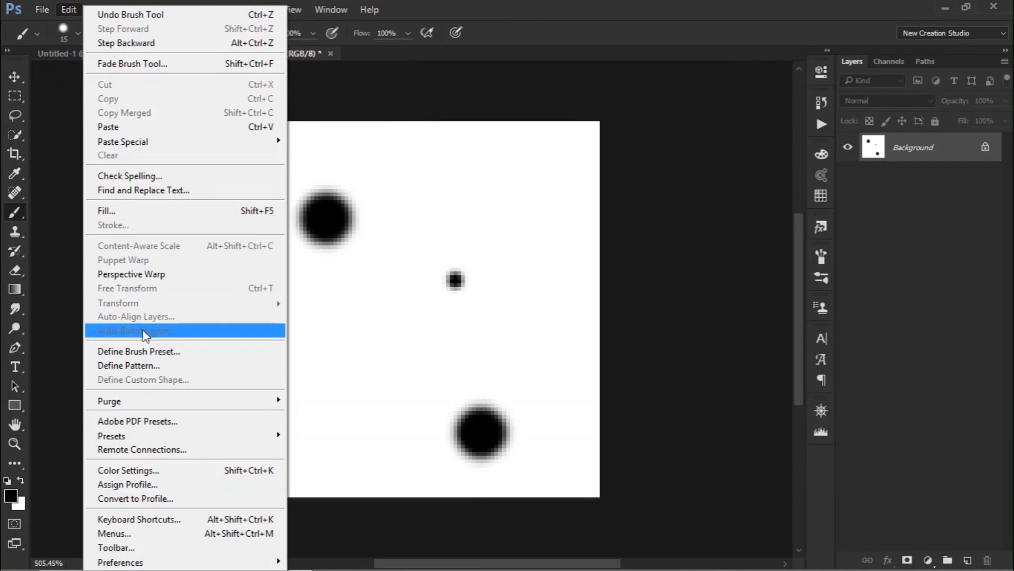
click(199, 349)
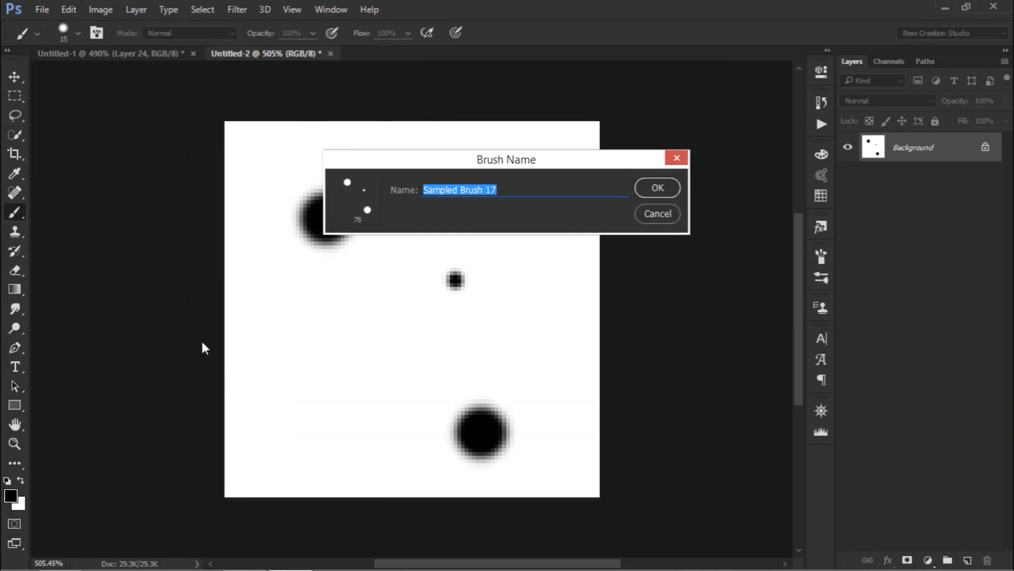
text(Sim)
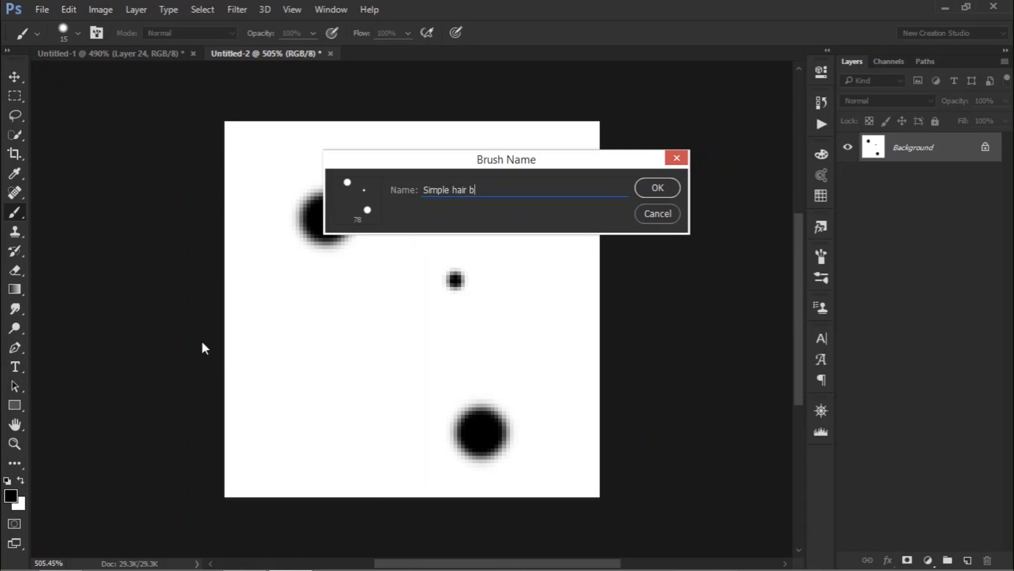
key(Return)
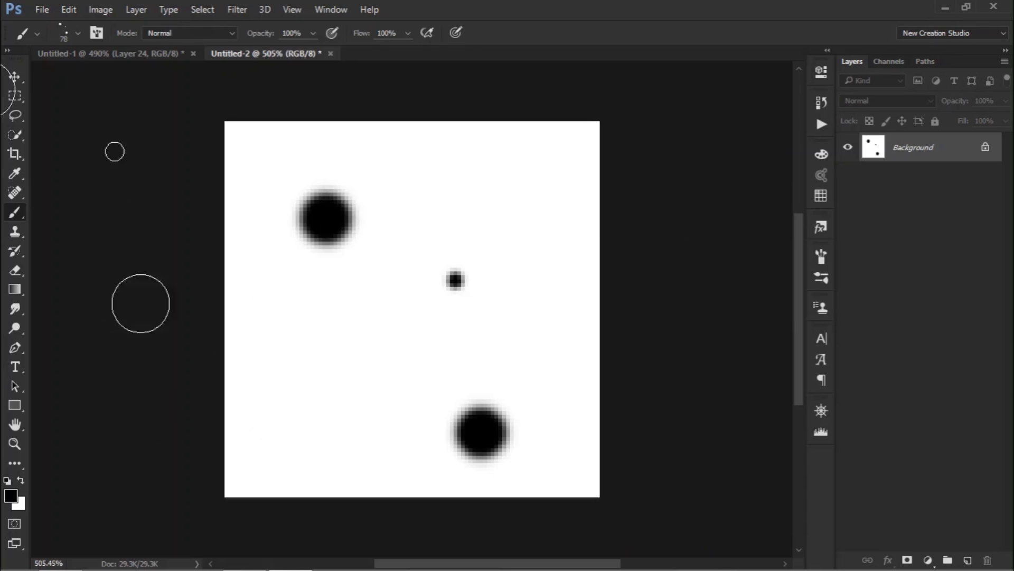
click(331, 54)
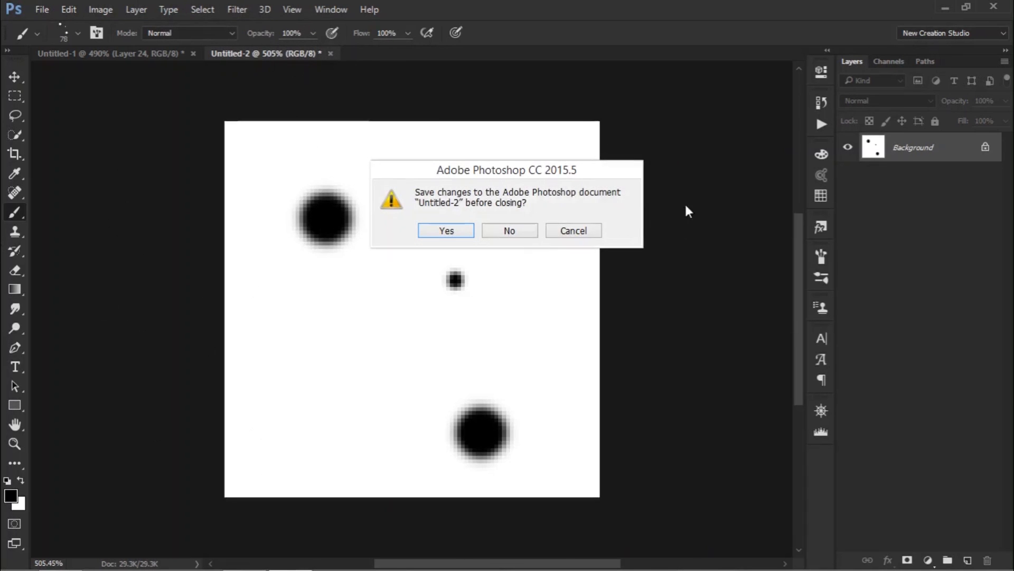
click(527, 233)
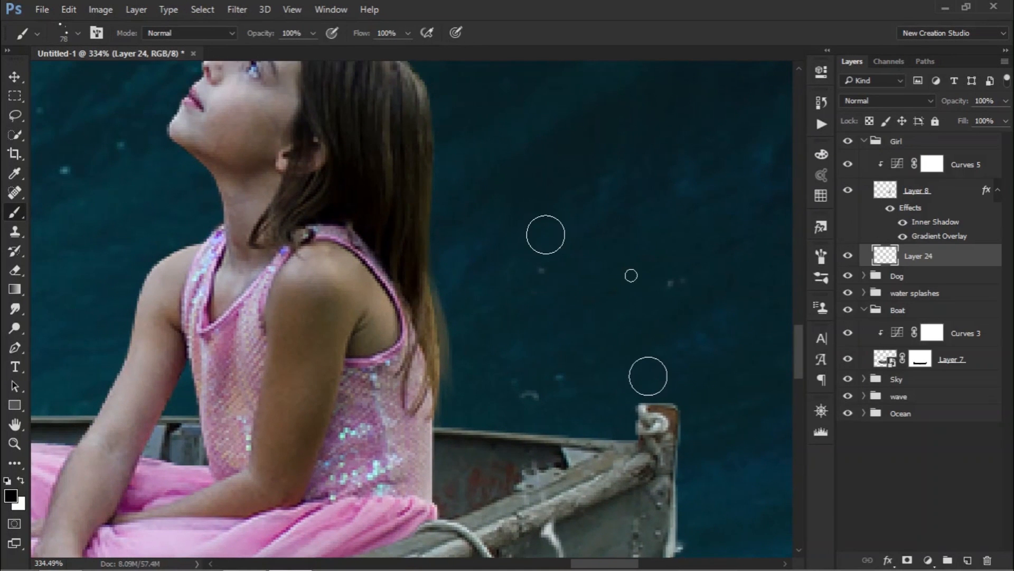
Step: Enable Shape Dynamics for the three-dot brush and choose a Size Jitter control
drag(588, 314, 584, 332)
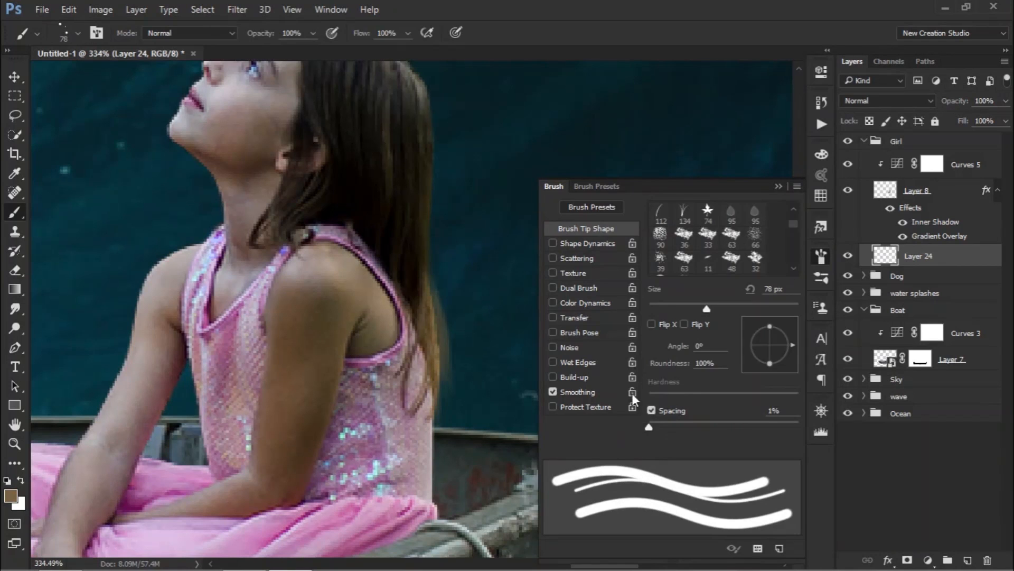
click(588, 243)
click(729, 236)
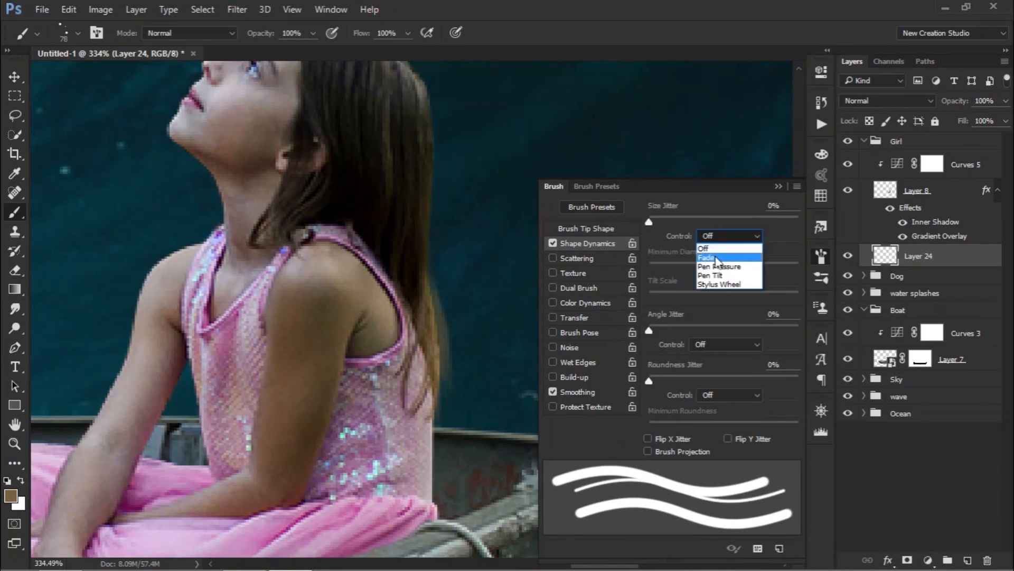
click(766, 254)
click(821, 257)
Step: Reduce the hair brush to 4 px and try a light-brown strand off the hair beside the girl's arm, undoing it
scroll(585, 163, up, 2)
key(bracketleft)
key(bracketleft)
key(bracketleft)
key(bracketleft)
key(bracketleft)
key(bracketleft)
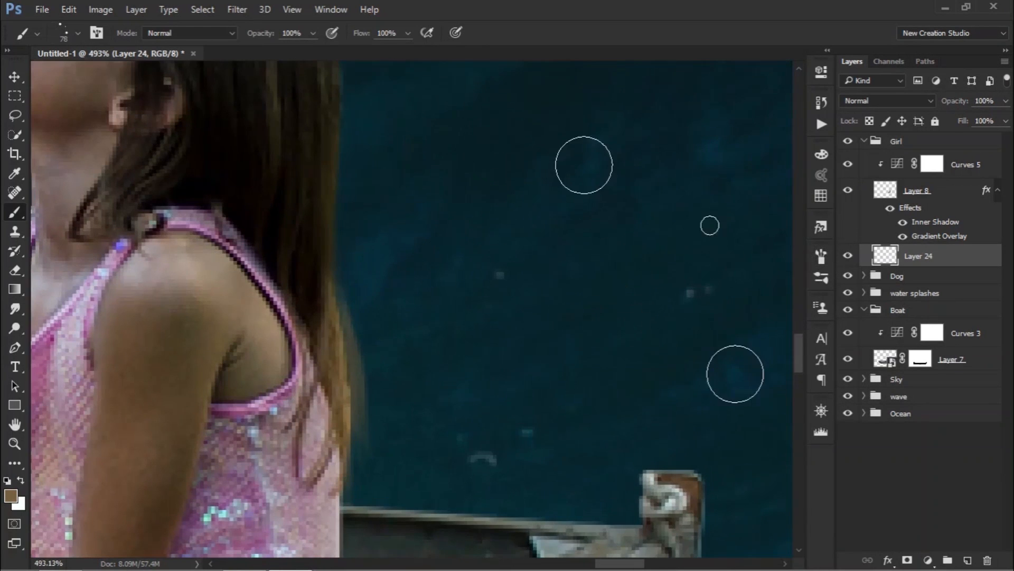
right_click(498, 261)
drag(346, 302, 376, 385)
key(bracketleft)
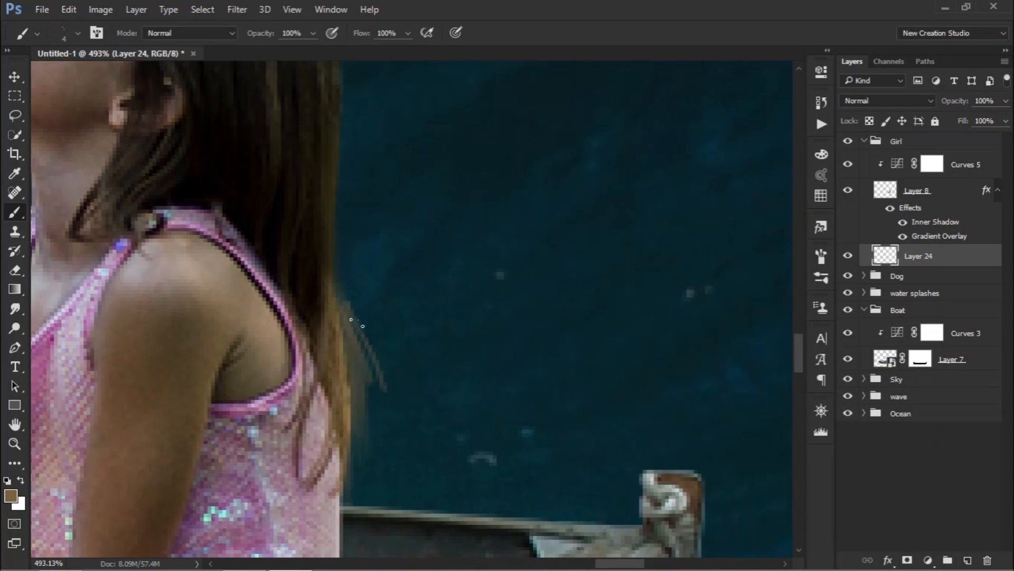
key(ctrl+z)
key(ctrl+z)
key(ctrl+z)
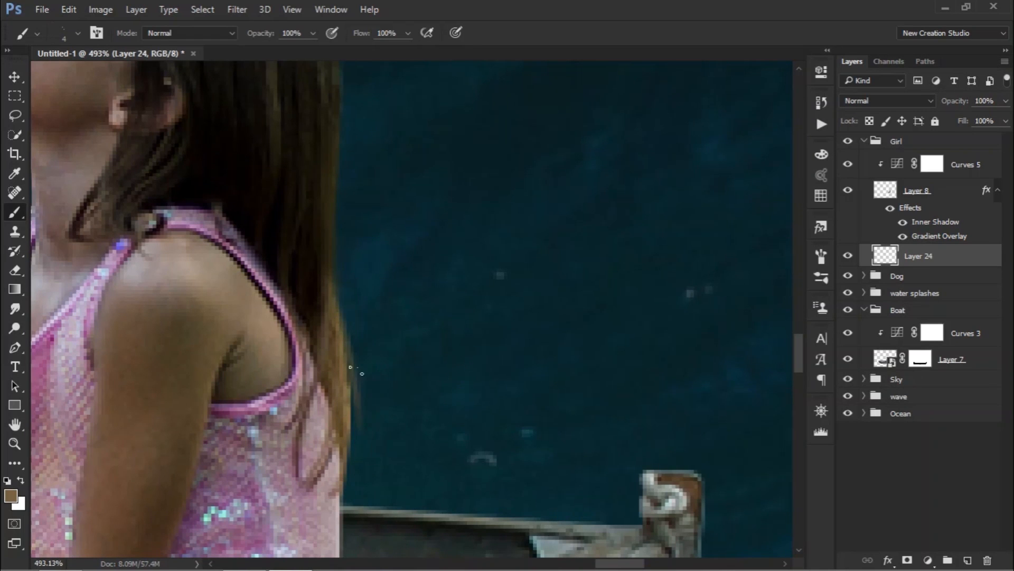
Step: Sample nearby hair tones and paint fine strands along the hair's outer edge behind the upper arm
alt+click(337, 204)
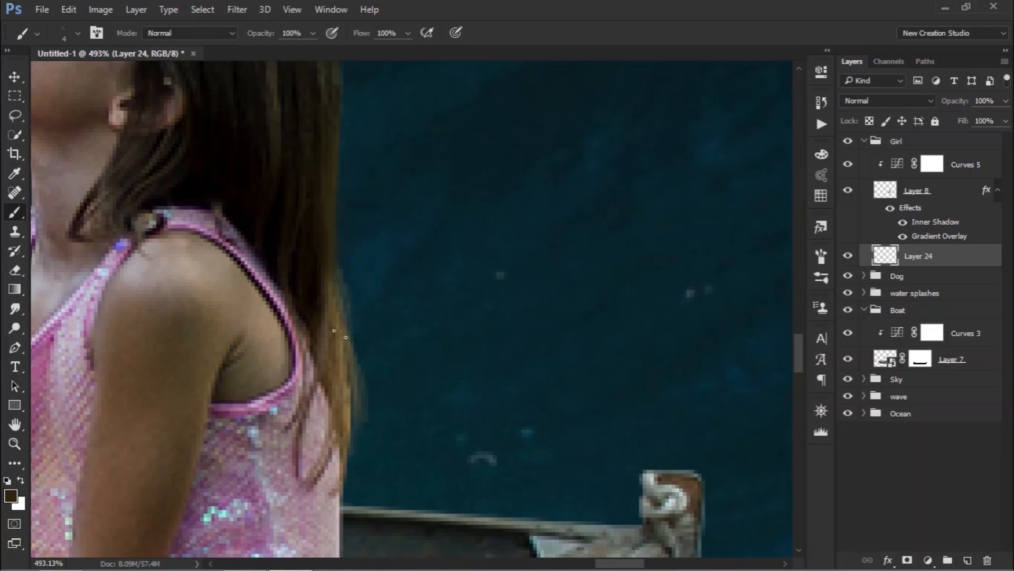
alt+click(340, 317)
alt+click(350, 368)
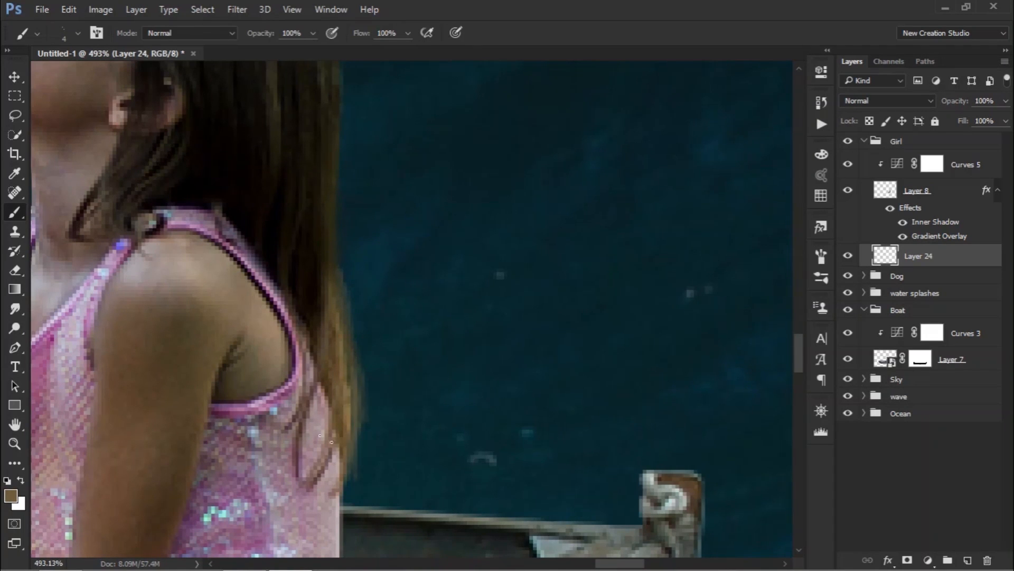
Step: Sample hair tones and paint fine strands along the back edge of the girl's hair from crown to shoulder
scroll(422, 296, up, 5)
scroll(422, 296, left, 3)
alt+click(470, 237)
drag(467, 221, 478, 305)
mouse_move(473, 246)
mouse_down()
mouse_move(478, 388)
mouse_move(483, 297)
mouse_up()
alt+click(484, 397)
drag(475, 363, 454, 333)
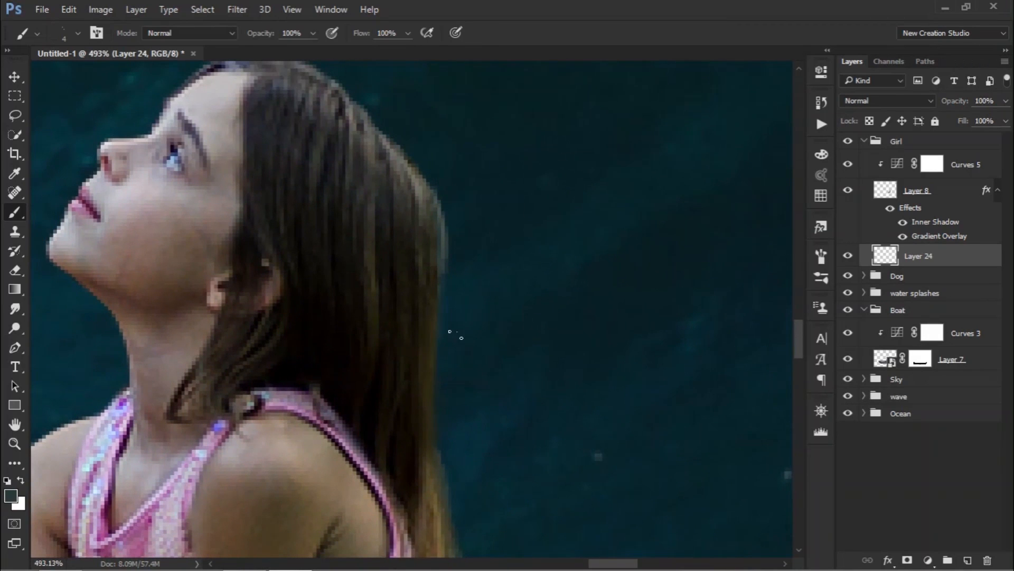
alt+click(437, 475)
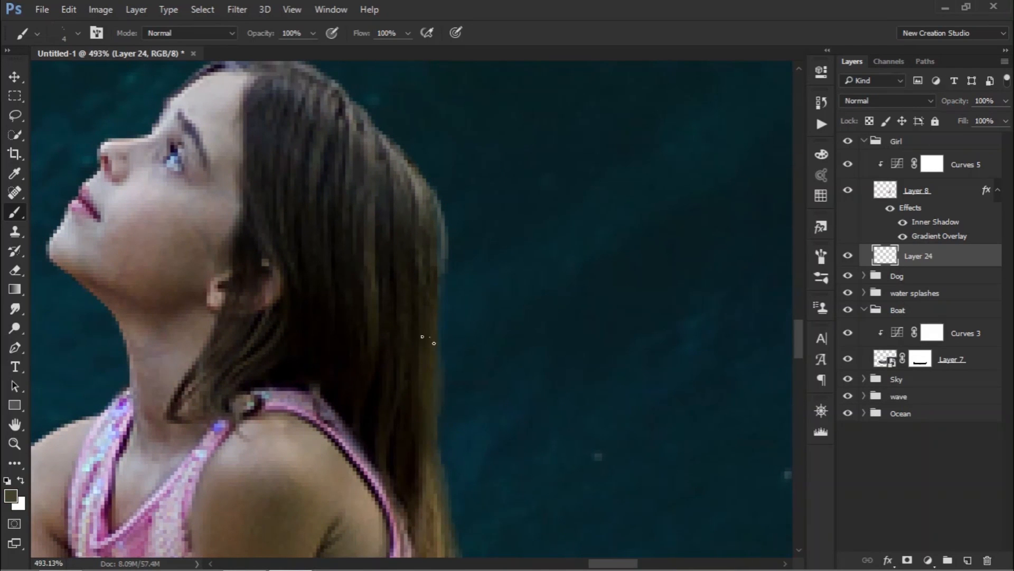
Step: Paint soft strands over the top of the head and front hairline with sampled hair tones
scroll(425, 364, down, 3)
scroll(516, 363, up, 5)
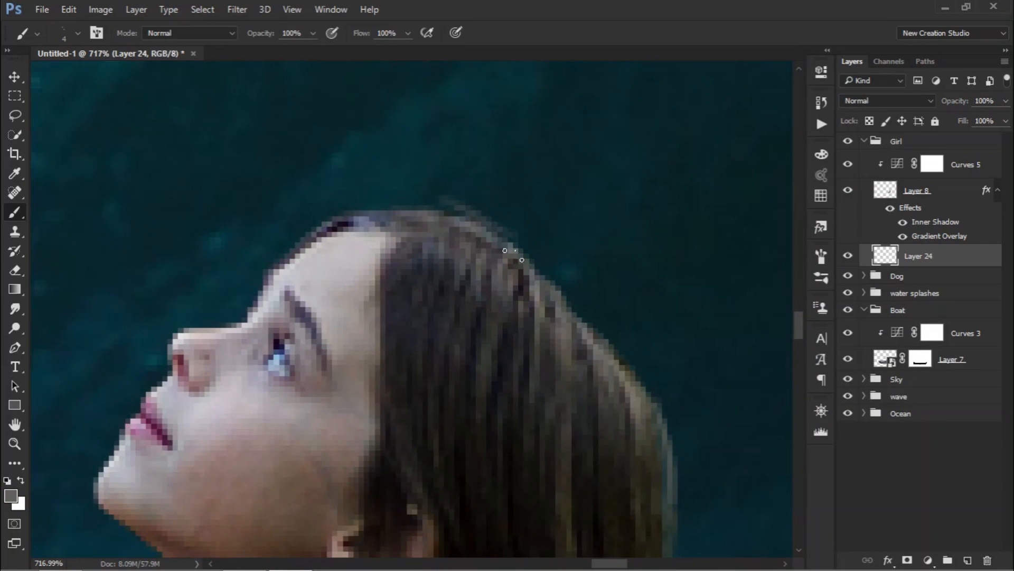
right_click(521, 260)
key(Return)
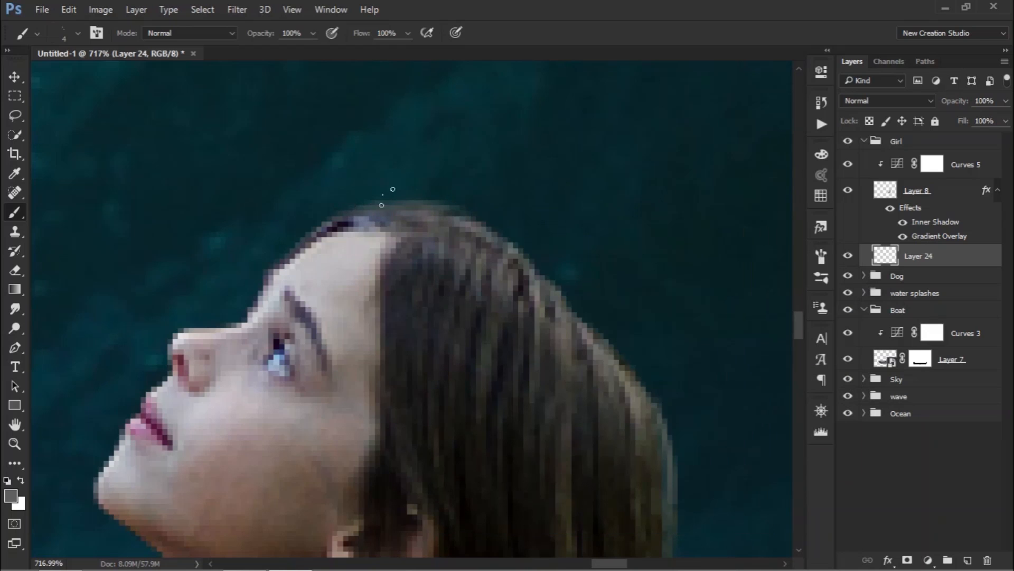
right_click(314, 235)
key(Return)
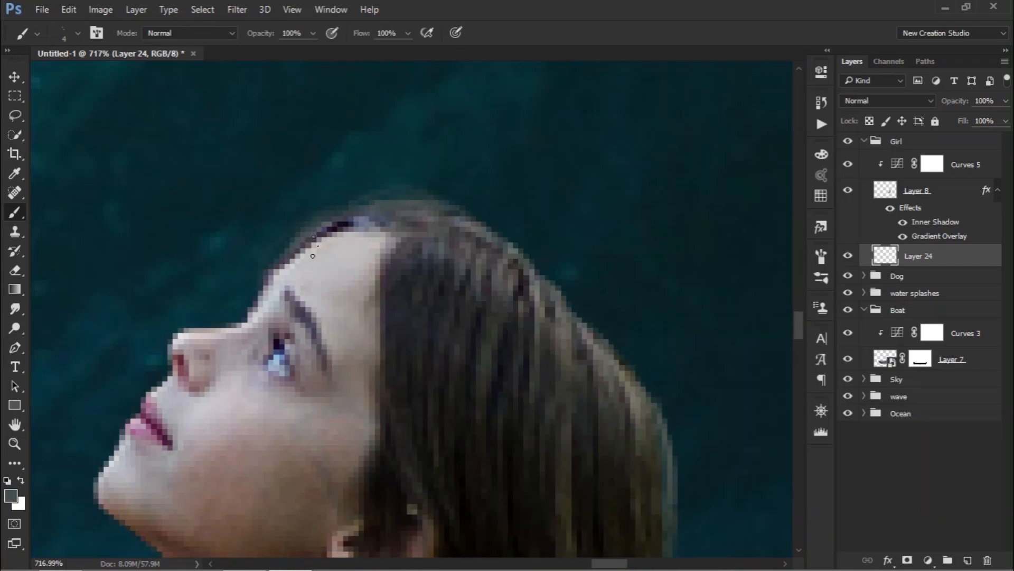
alt+click(322, 252)
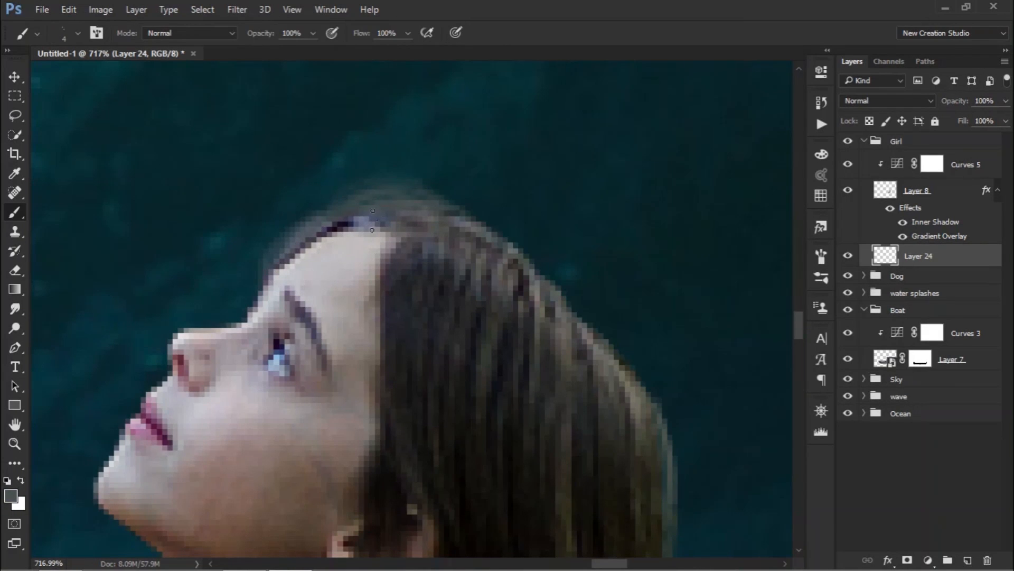
Step: Sample a near-black hair tone and darken the strands along the hairline above the forehead
scroll(423, 232, down, 5)
scroll(413, 254, up, 3)
alt+click(398, 244)
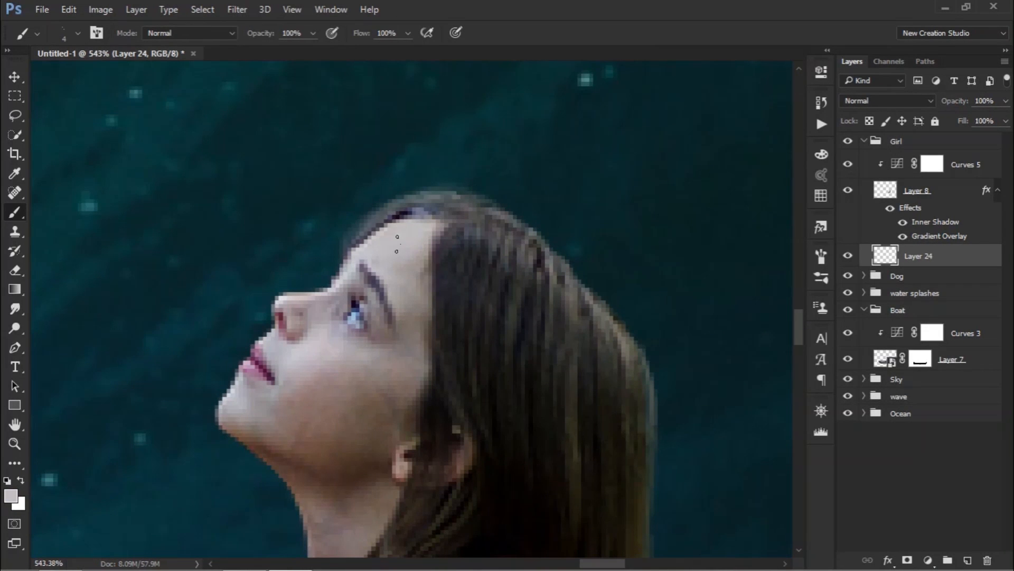
drag(358, 226, 342, 263)
alt+click(405, 214)
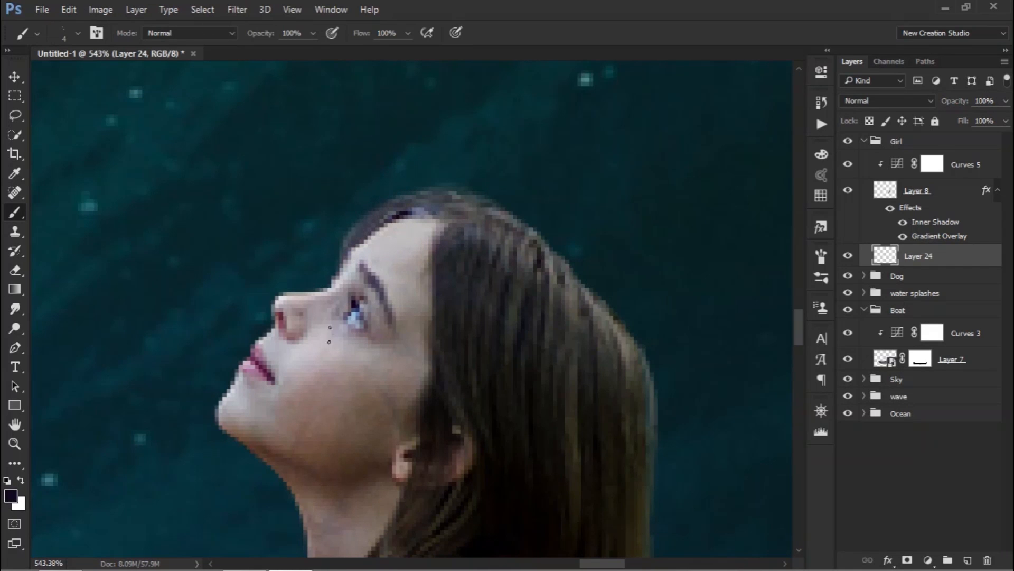
scroll(414, 289, down, 2)
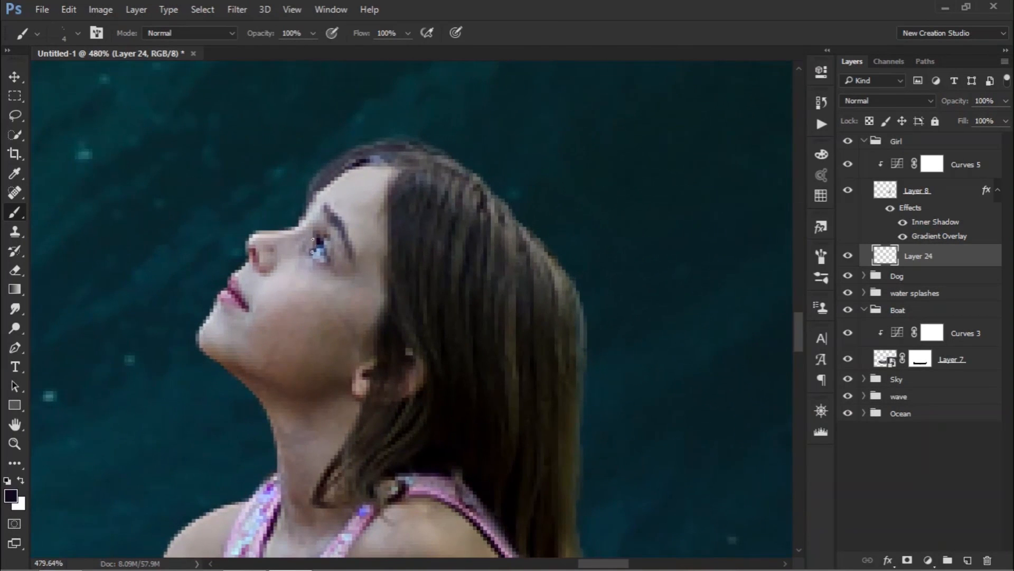
Step: Sample a light hair tone and try loose strands hanging in front of the neck below the chin
scroll(367, 335, up, 3)
scroll(367, 335, down, 3)
alt+click(685, 179)
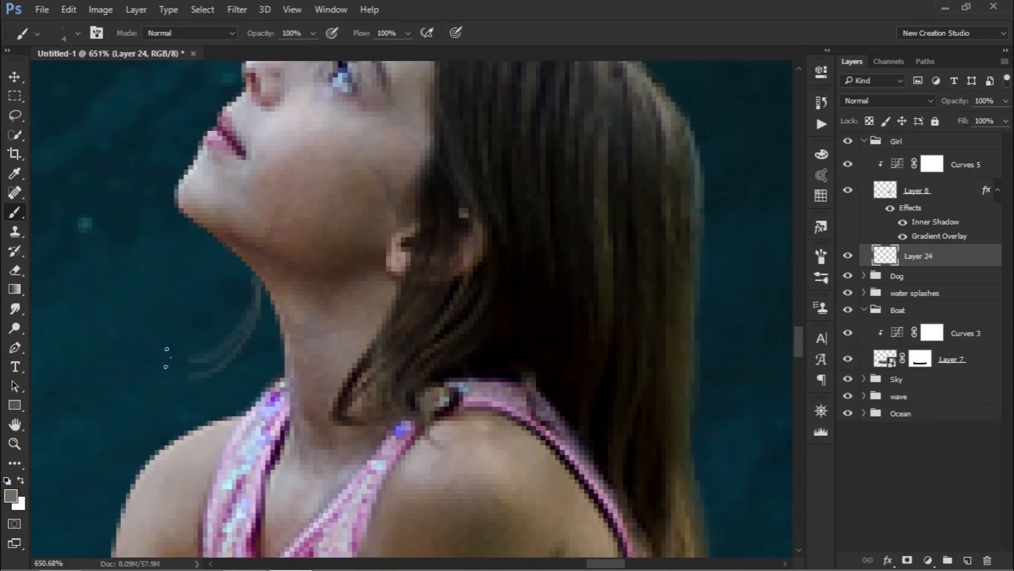
scroll(456, 281, up, 3)
Step: Try different Shape Dynamics and tip spacing for the hair brush, testing them with strands in front of the neck
key(F5)
click(554, 243)
click(576, 230)
drag(670, 424, 672, 424)
key(F5)
drag(385, 258, 308, 331)
key(ctrl+z)
key(bracketleft)
key(bracketleft)
drag(396, 270, 371, 308)
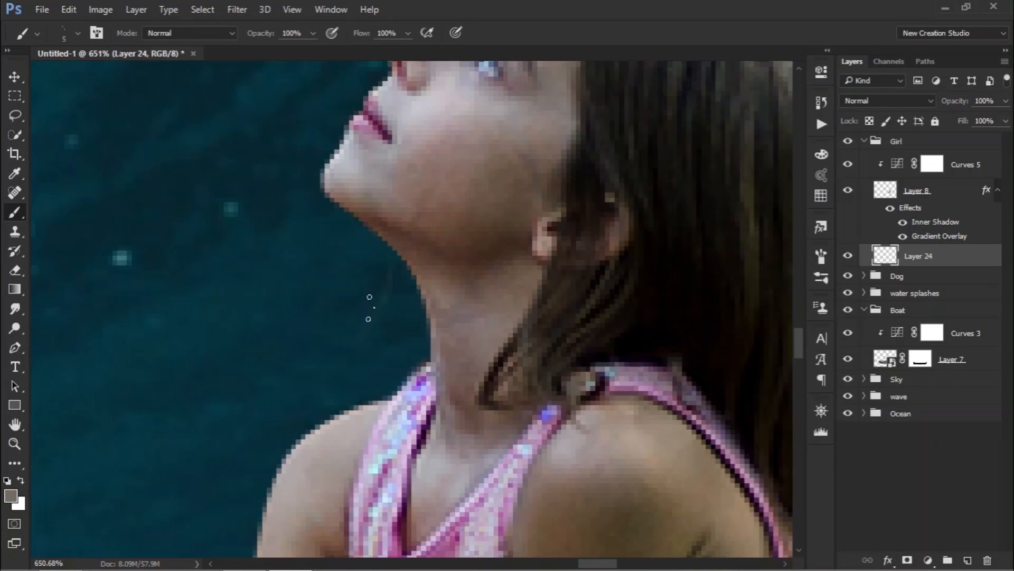
Step: Choose the 170 px dotted brush tip, reduce its size and try a strand below the chin, undoing it
right_click(397, 263)
click(521, 539)
drag(494, 289, 475, 289)
click(346, 297)
key(bracketleft)
key(bracketleft)
key(bracketleft)
key(bracketleft)
key(bracketleft)
drag(389, 246, 357, 328)
key(ctrl+z)
Step: Enable Shape Dynamics for the dotted brush and set its Size Jitter control
click(821, 258)
click(588, 243)
click(721, 234)
click(721, 261)
mouse_move(649, 222)
mouse_down()
mouse_move(688, 222)
mouse_move(648, 222)
mouse_up()
click(779, 186)
Step: Reduce the dotted brush to 3 px and try a strand in front of the neck, undoing it
key(bracketleft)
key(bracketleft)
key(bracketleft)
drag(386, 259, 352, 322)
key(ctrl+alt+z)
key(ctrl+alt+z)
Step: Paint faint strands hanging in front of the neck and sample tones from the girl's hair
drag(429, 323, 373, 296)
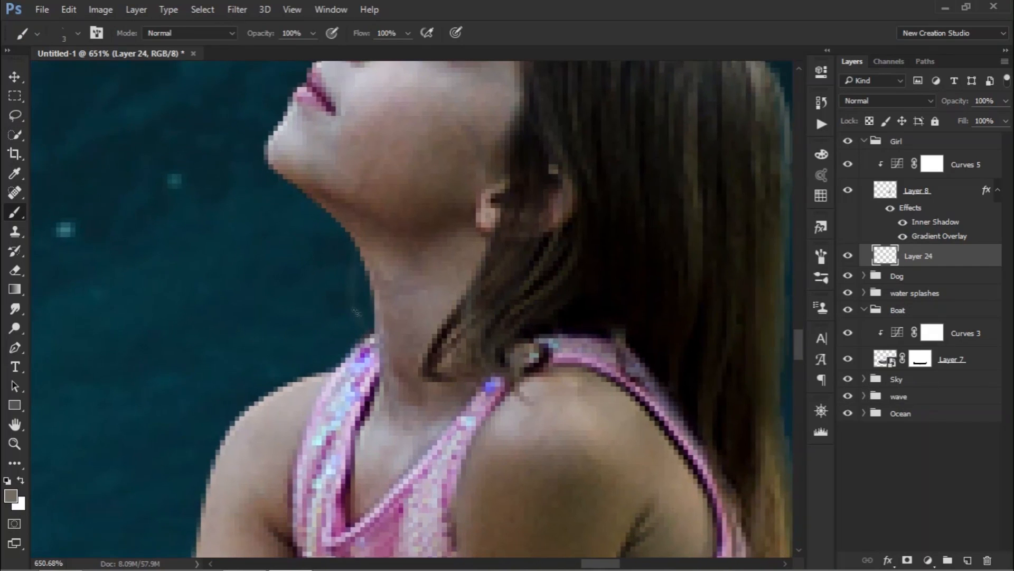
drag(352, 244, 371, 317)
alt+click(600, 257)
alt+click(751, 122)
Step: Switch back to the custom 78 px three-dot brush tip and reduce it to 10 px
right_click(385, 251)
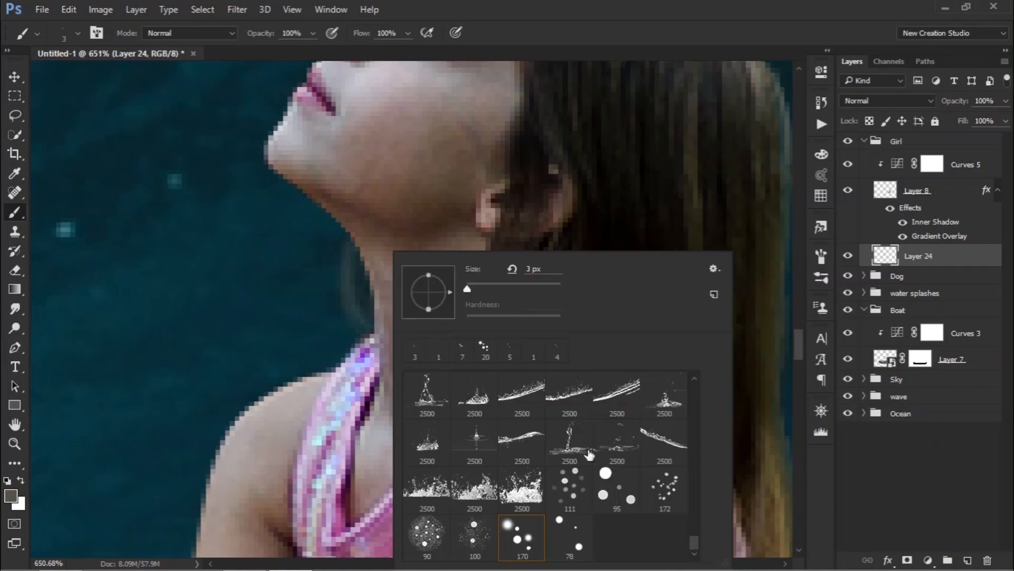
click(569, 537)
drag(496, 289, 493, 289)
click(328, 278)
key(bracketleft)
key(bracketleft)
right_click(381, 284)
click(575, 216)
Step: Sample a dark hair tone below the ear and try a strand in front of the neck, undoing it
alt+click(543, 264)
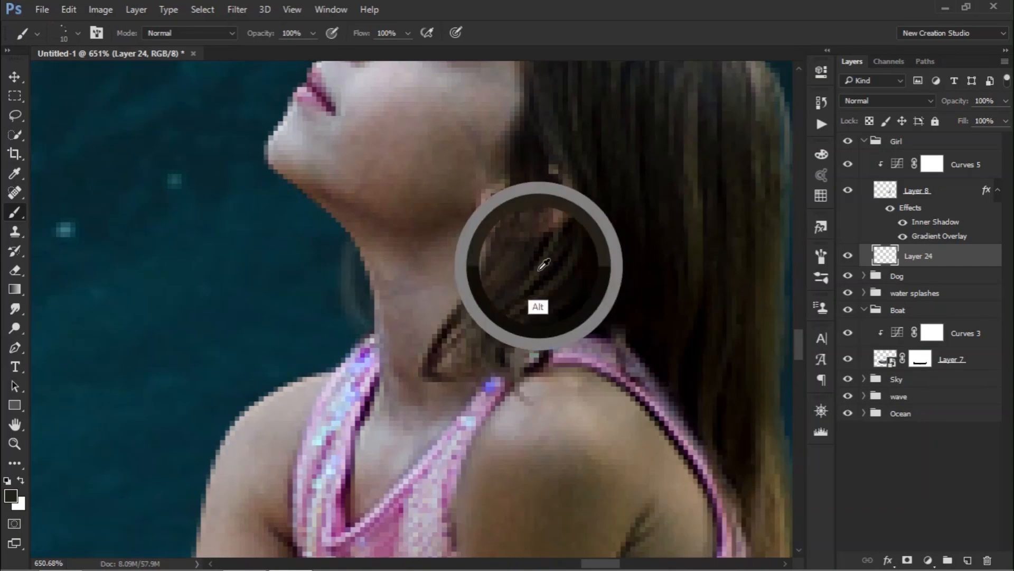
drag(338, 243, 358, 323)
key(ctrl+alt+z)
Step: Sample a golden brown from the hair ends and paint a lock of strands in front of the neck
alt+click(756, 497)
alt+click(778, 502)
key(bracketleft)
key(bracketleft)
key(bracketleft)
key(bracketleft)
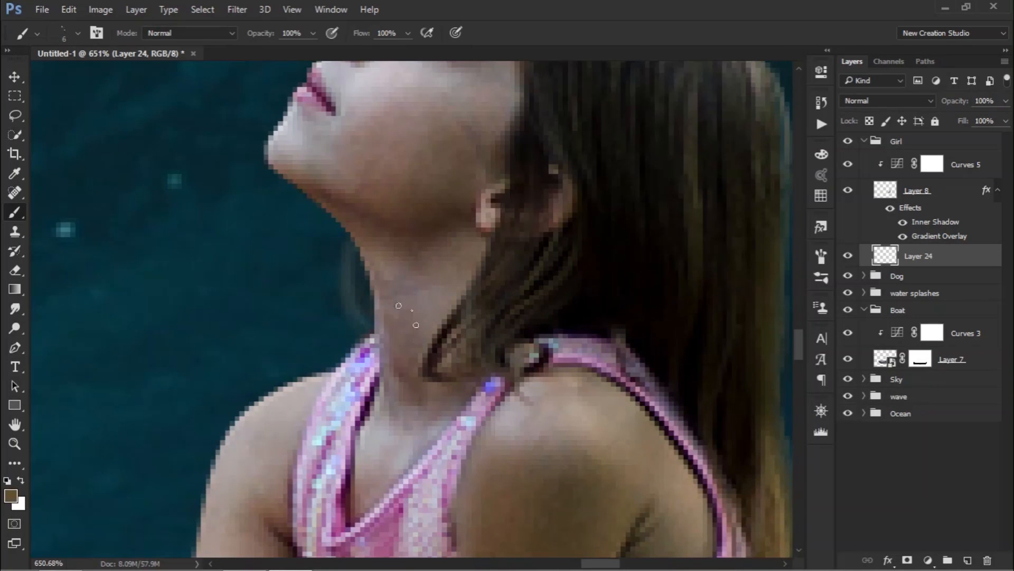
key(bracketright)
key(bracketright)
key(bracketright)
drag(329, 230, 346, 320)
drag(331, 246, 360, 326)
drag(338, 221, 337, 420)
Step: Sample a dark hair tone and add darker strands to the lock in front of the neck, undoing unwanted strokes
alt+click(746, 253)
drag(311, 381, 349, 445)
key(ctrl+z)
drag(330, 350, 347, 433)
drag(327, 347, 330, 364)
drag(307, 333, 341, 430)
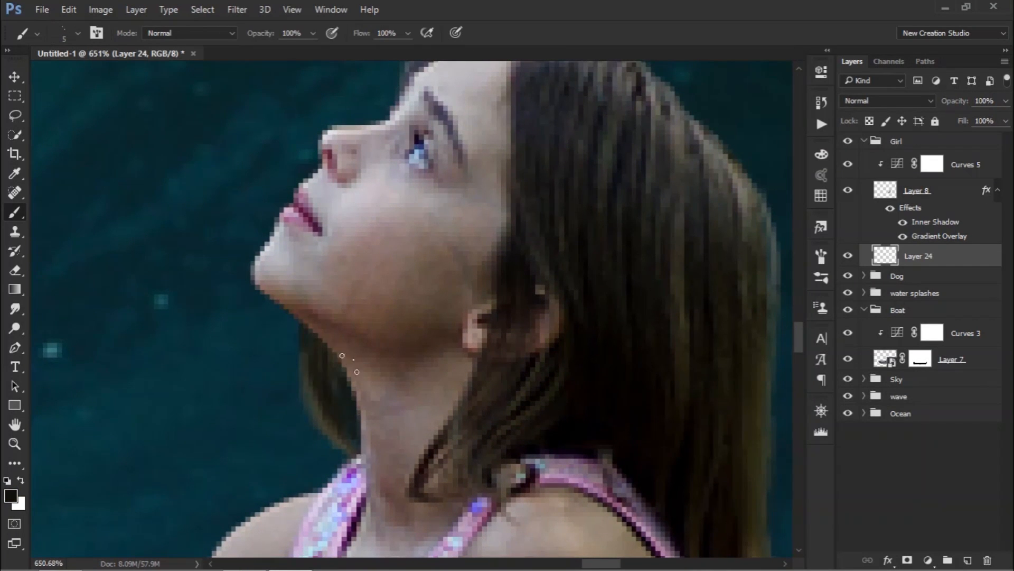
key(ctrl+z)
Step: Sample a tone from the hair behind the neck and switch to a hard round brush reduced to 1 px
alt+click(323, 364)
right_click(336, 328)
right_click(340, 328)
drag(662, 521, 646, 372)
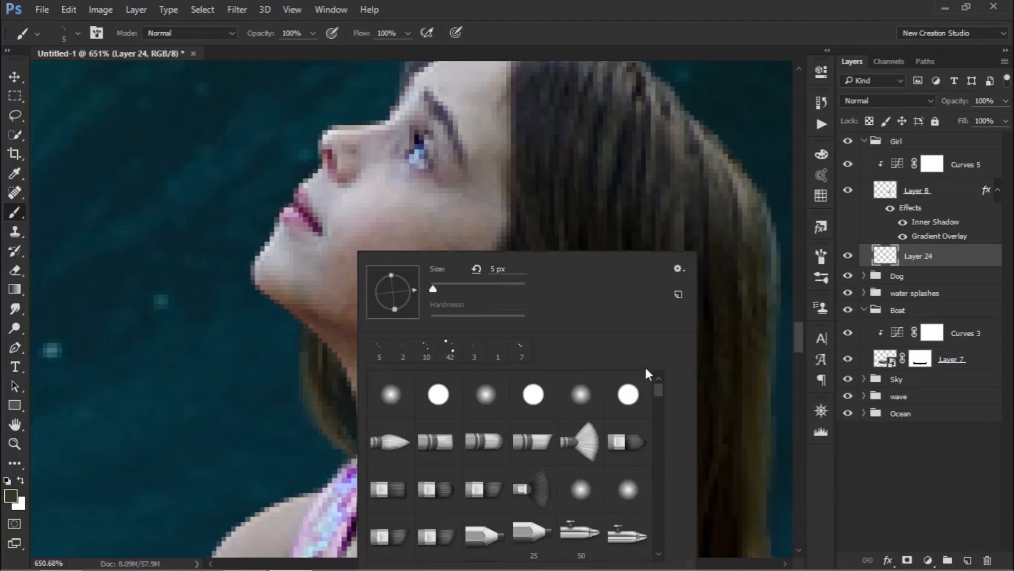
click(438, 394)
drag(288, 363, 302, 373)
key(bracketleft)
key(bracketleft)
key(bracketleft)
key(bracketleft)
Step: Change the Size Jitter control in the round brush's Shape Dynamics settings
click(821, 256)
click(730, 235)
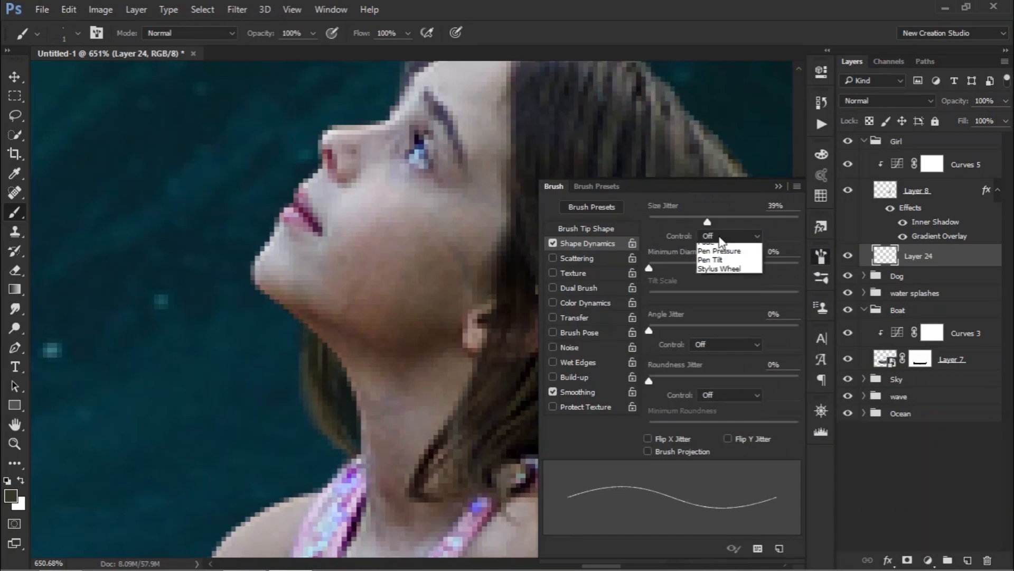
click(724, 243)
click(779, 186)
Step: Sample a golden brown from the hair ends and paint fine loose strands on the lock behind the neck, below the chin
drag(704, 382, 583, 147)
alt+click(630, 359)
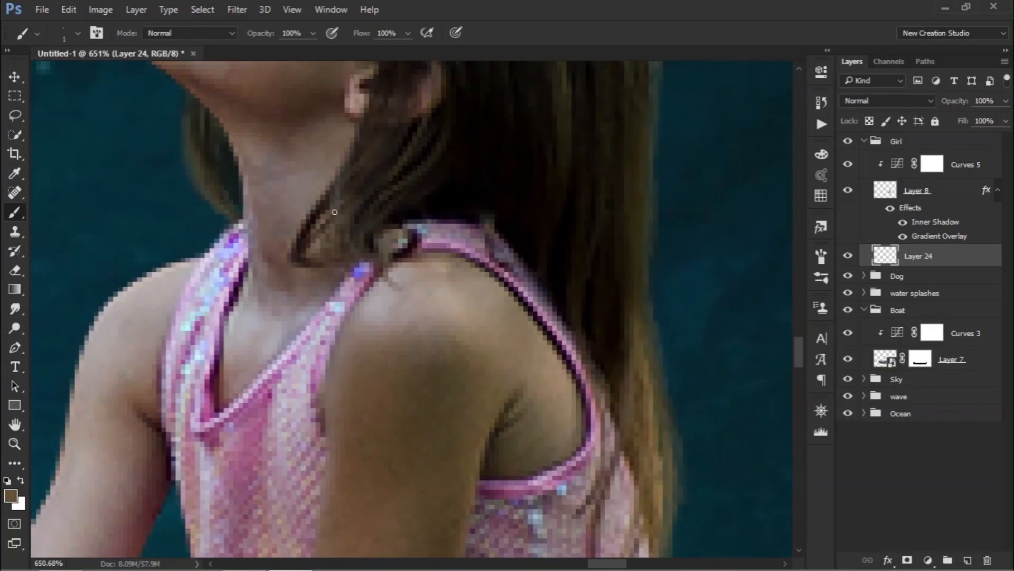
drag(328, 206, 405, 336)
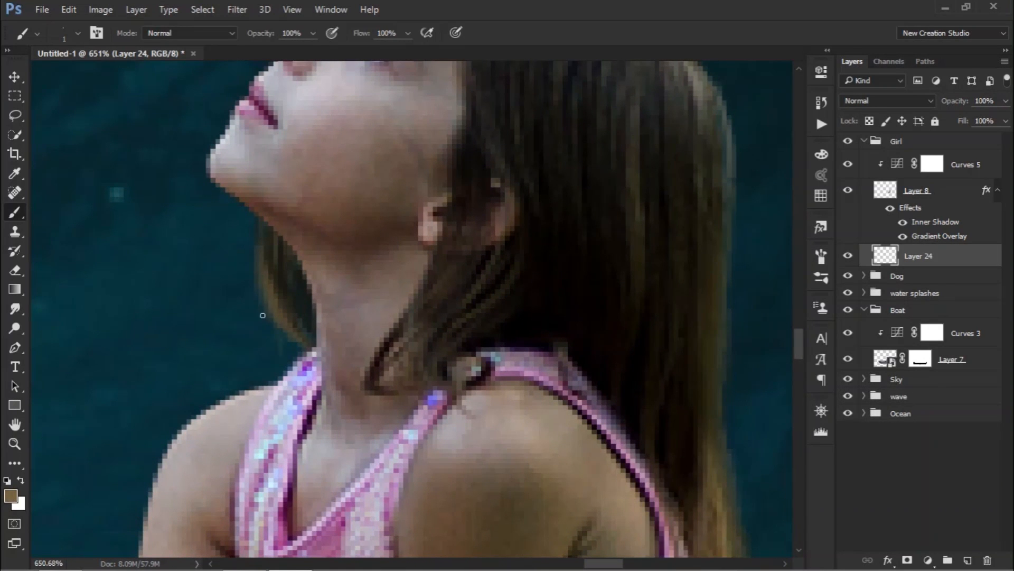
drag(266, 299, 271, 363)
drag(286, 329, 277, 365)
drag(284, 306, 290, 346)
mouse_move(275, 277)
mouse_down()
mouse_move(274, 241)
mouse_move(294, 349)
mouse_up()
drag(273, 300, 286, 352)
Step: Sample a dark tone from the lock behind the neck and add a darker strand at its tip
alt+click(719, 168)
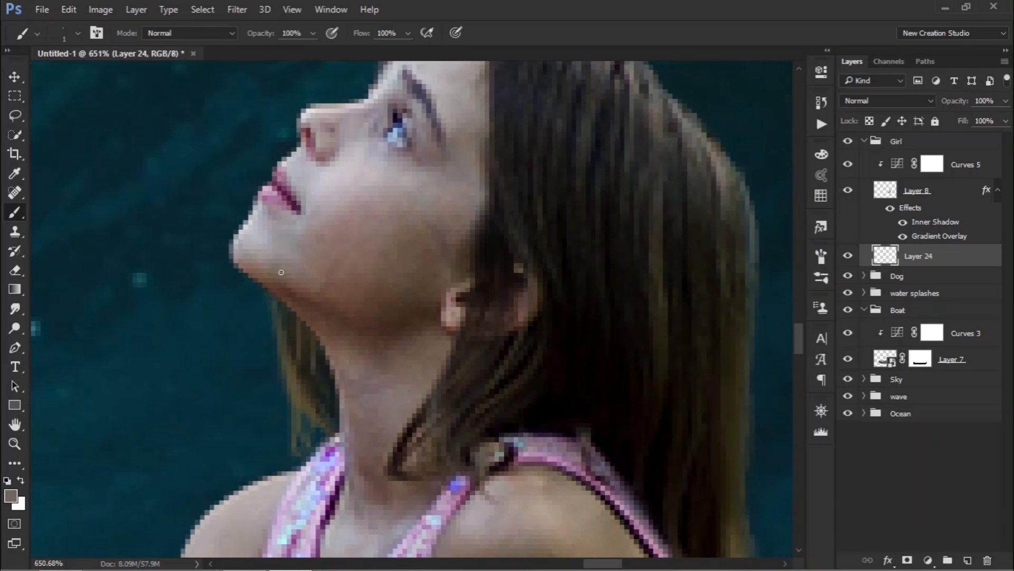
alt+click(287, 335)
drag(295, 430, 296, 400)
Step: Lasso the painted lock below the chin, rotate it clockwise by about 13 degrees and deselect it
scroll(318, 400, down, 3)
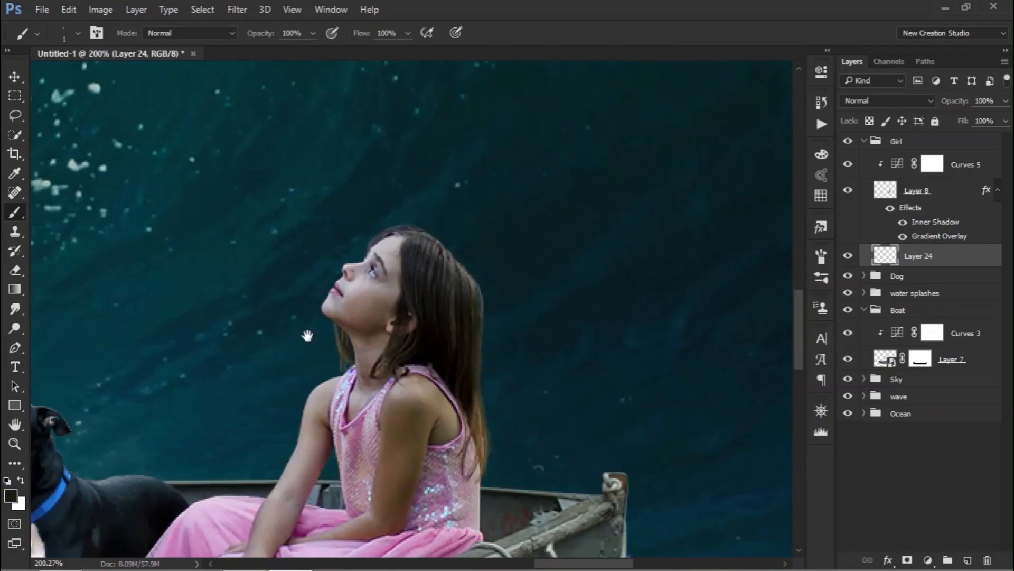
scroll(308, 335, up, 2)
key(l)
mouse_move(289, 343)
mouse_down()
mouse_move(403, 301)
mouse_move(343, 478)
mouse_move(288, 349)
mouse_up()
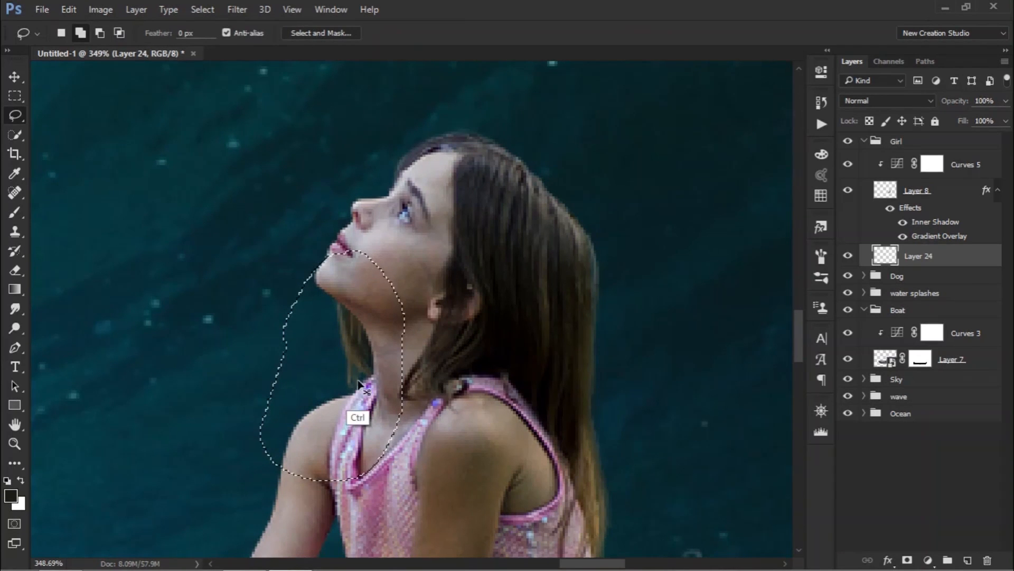
key(ctrl+t)
drag(429, 221, 458, 246)
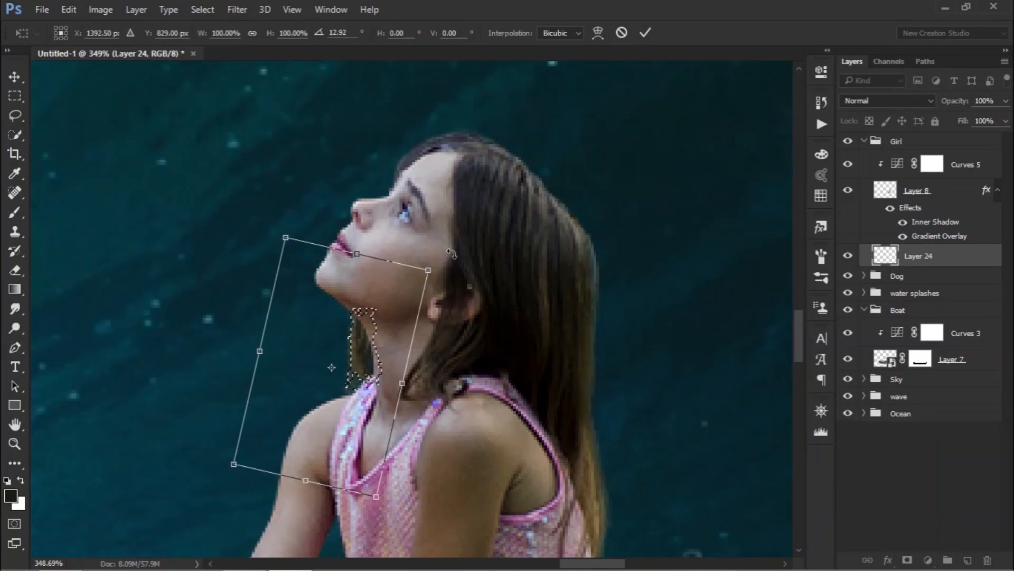
key(Return)
key(ctrl+d)
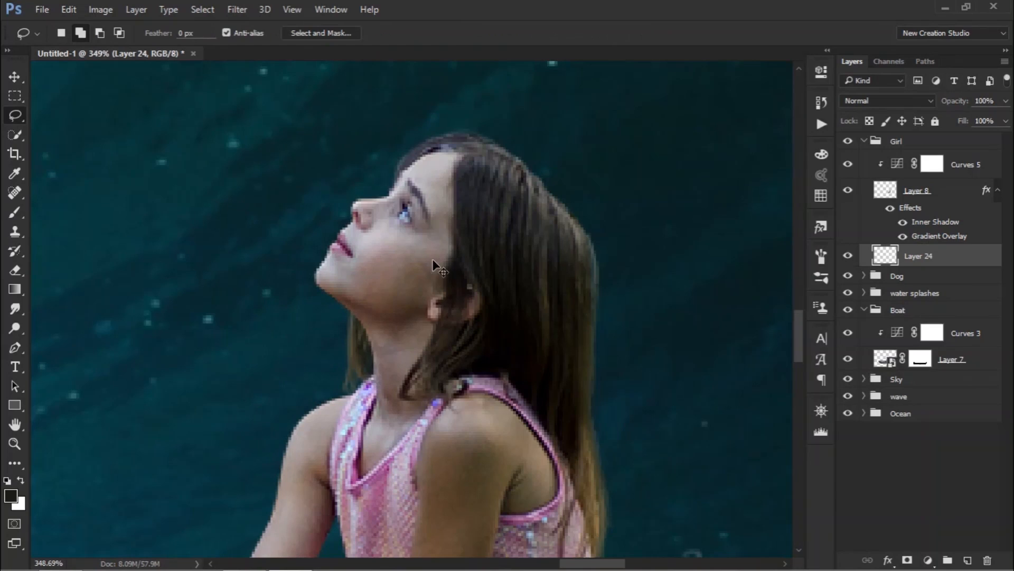
Step: Collapse the Girl layer group and expand the Dog group
scroll(343, 319, down, 3)
scroll(343, 319, down, 6)
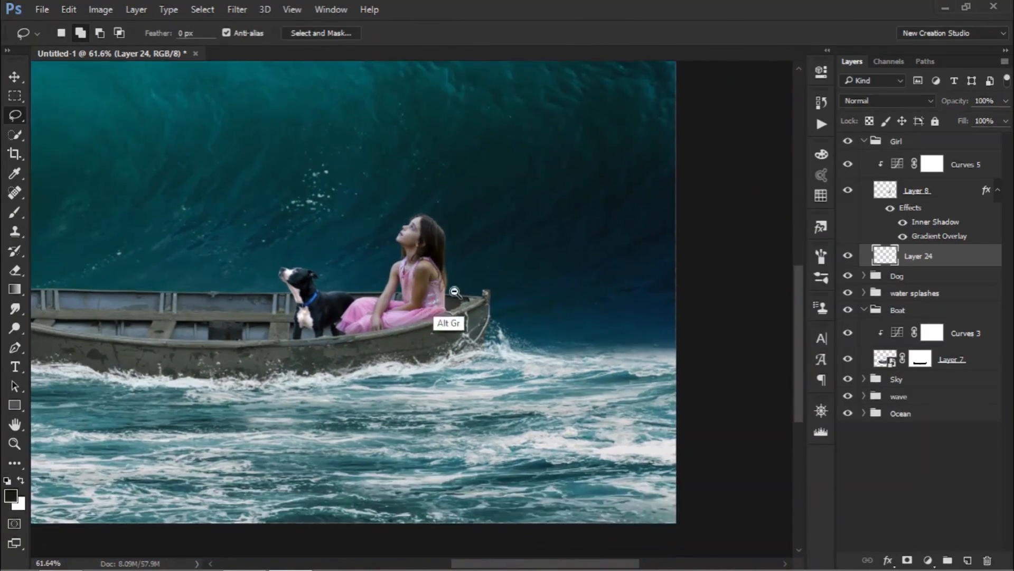
scroll(452, 290, up, 10)
scroll(549, 425, down, 6)
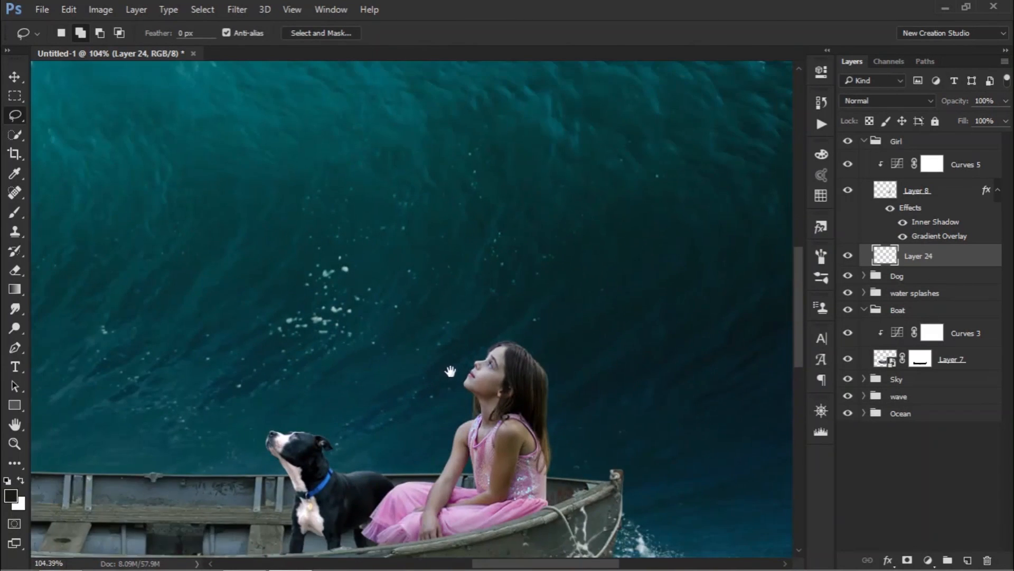
scroll(536, 227, up, 3)
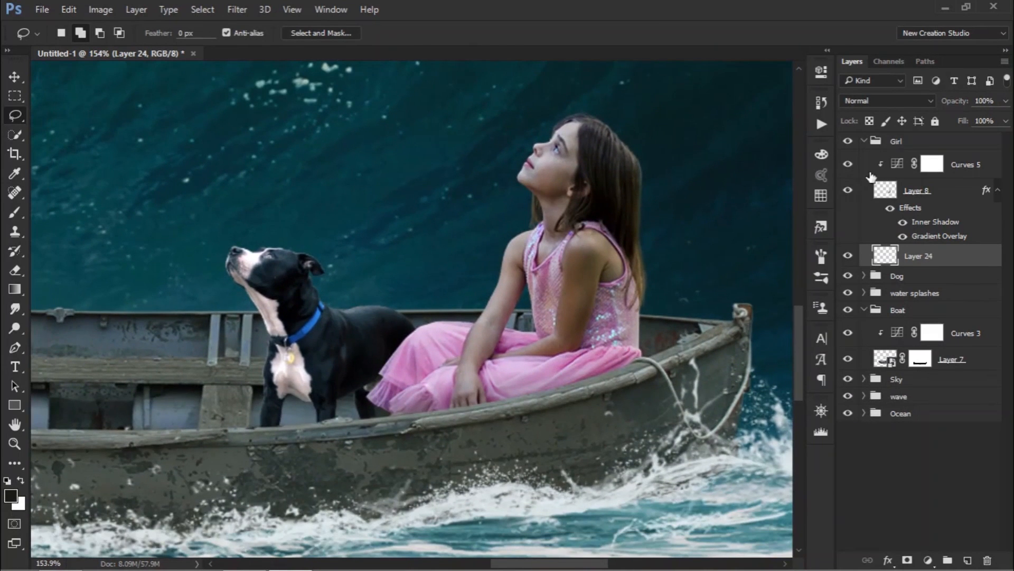
click(869, 141)
click(864, 141)
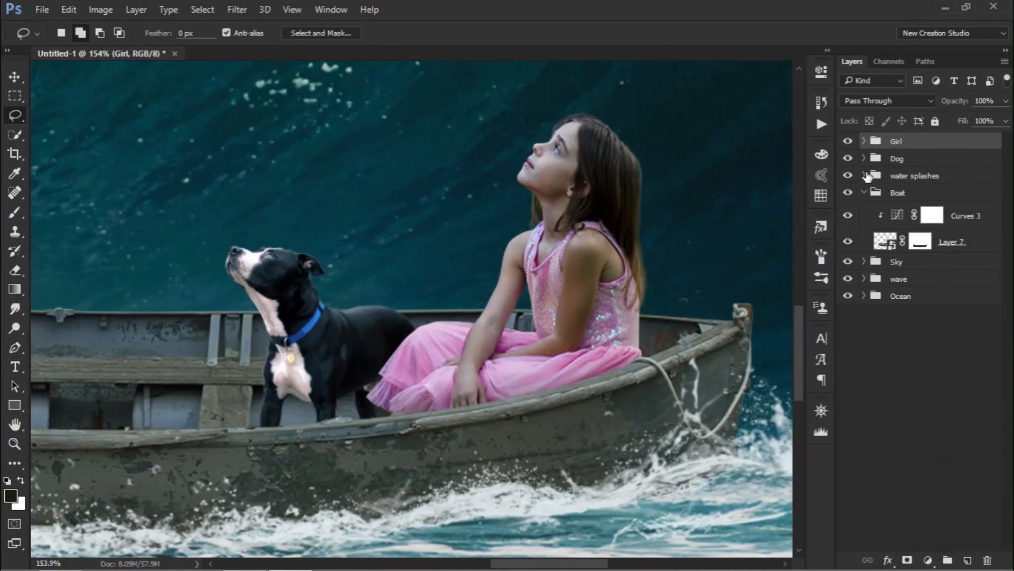
click(871, 159)
click(865, 159)
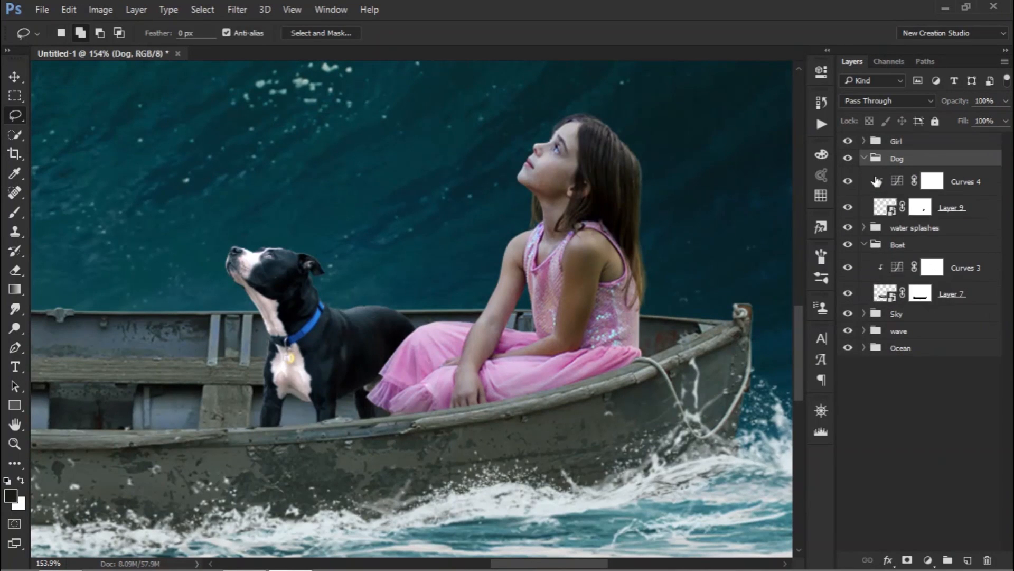
Step: Convert the dog's masked Layer 9 to a smart object
click(892, 206)
right_click(891, 206)
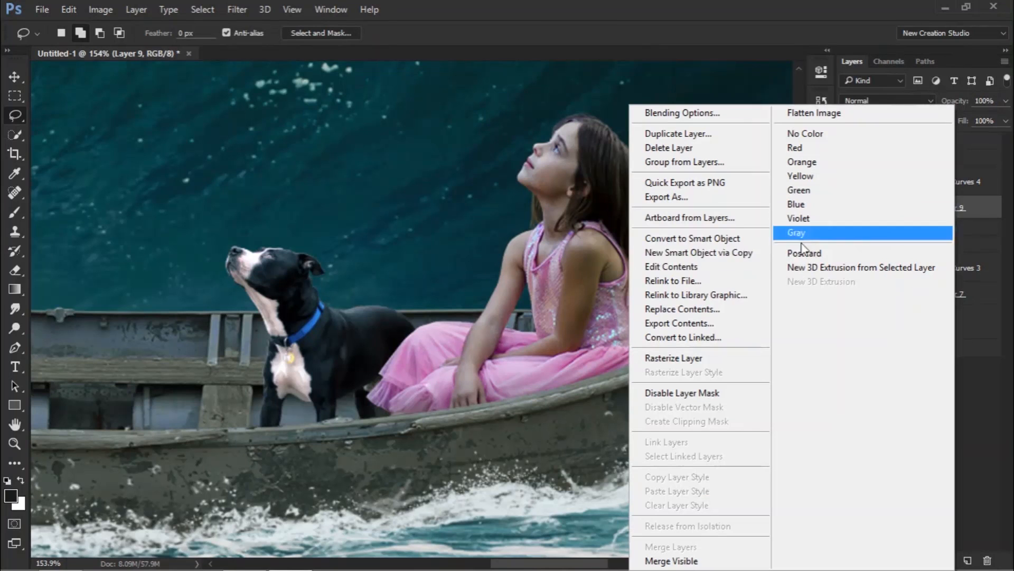
click(674, 240)
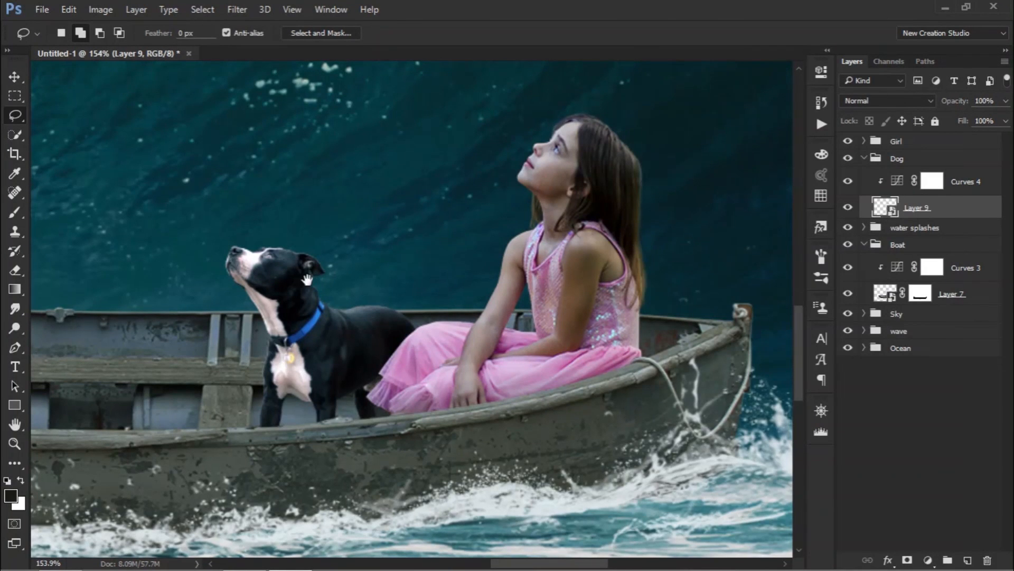
Step: Set up the Smudge tool with the custom 78 px three-dot tip reduced to 20 px for the dog's fur
drag(301, 292, 349, 312)
click(15, 309)
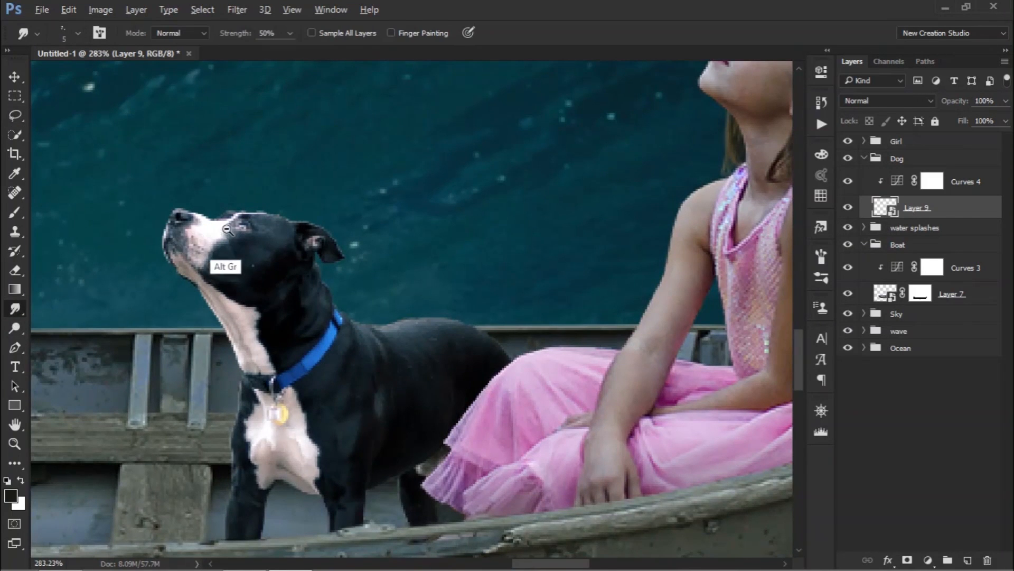
drag(228, 230, 319, 229)
right_click(327, 230)
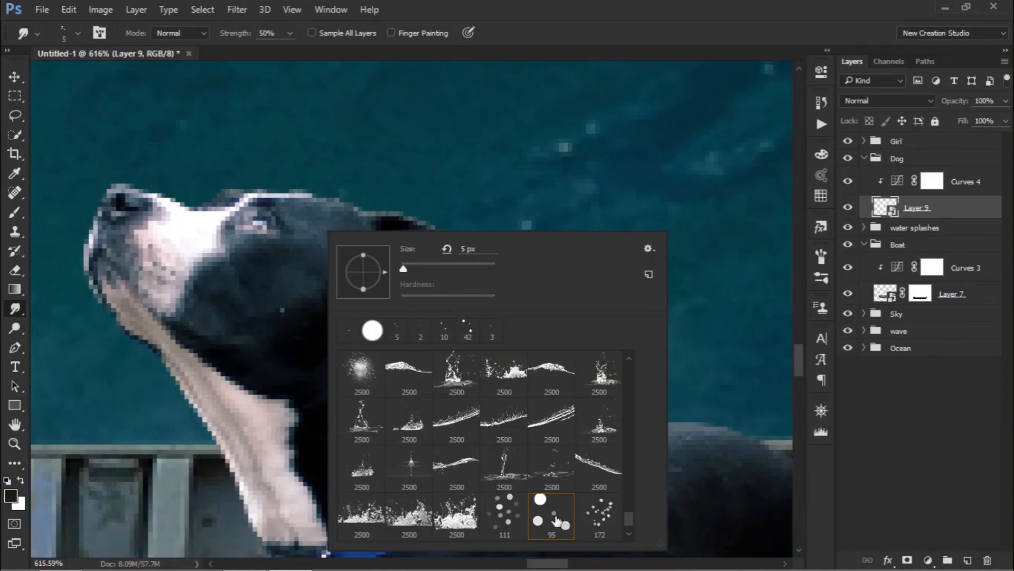
scroll(625, 509, down, 1)
click(503, 517)
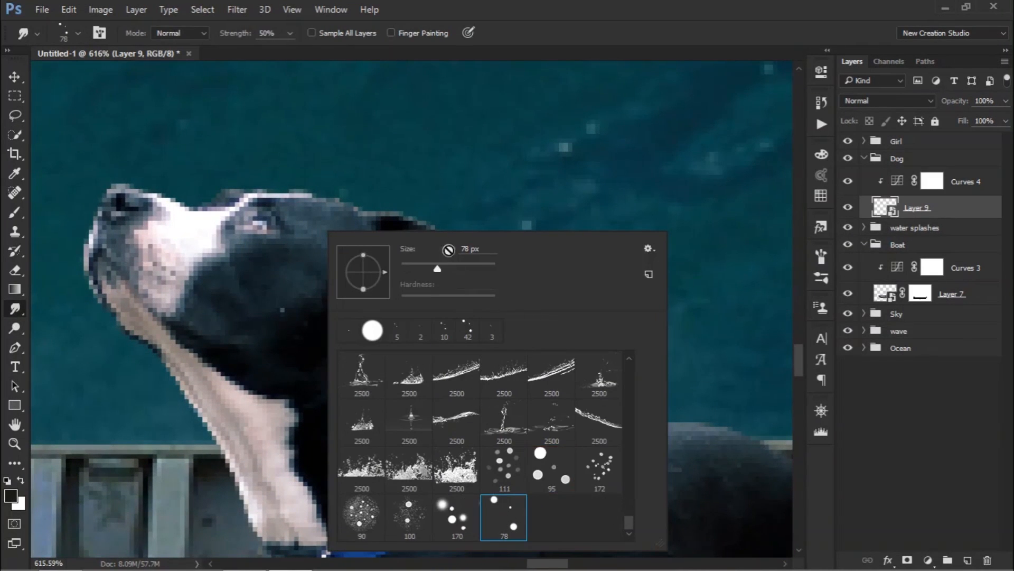
drag(437, 269, 412, 271)
Step: Rasterize the dog's smart object and smudge the edge of its white throat into soft fur with a 4 px tip
click(435, 191)
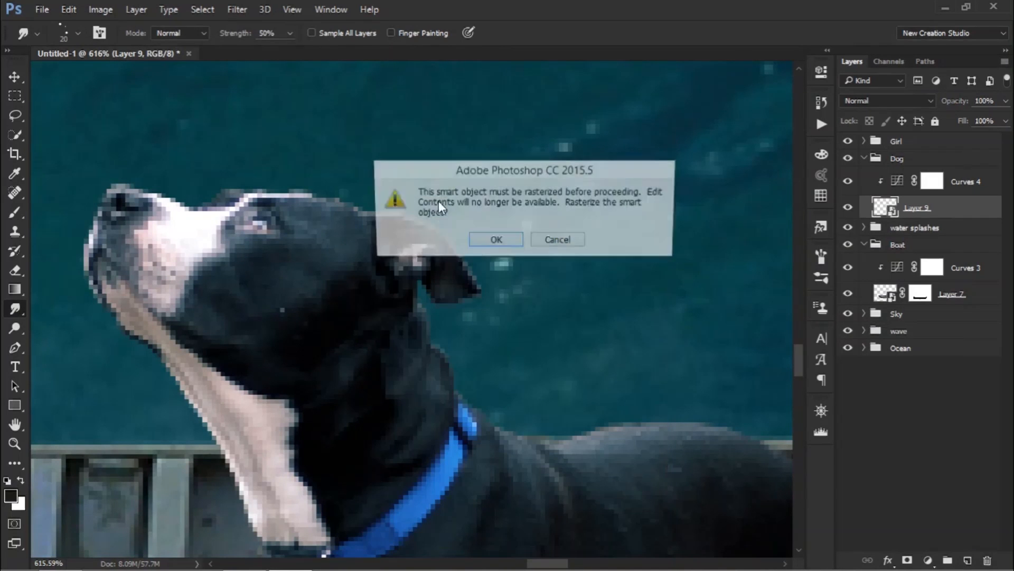
click(506, 245)
mouse_move(317, 331)
ctrl+mouse_down()
mouse_move(328, 331)
mouse_move(368, 232)
ctrl+mouse_up()
key(bracketleft)
key(bracketleft)
key(bracketleft)
key(bracketleft)
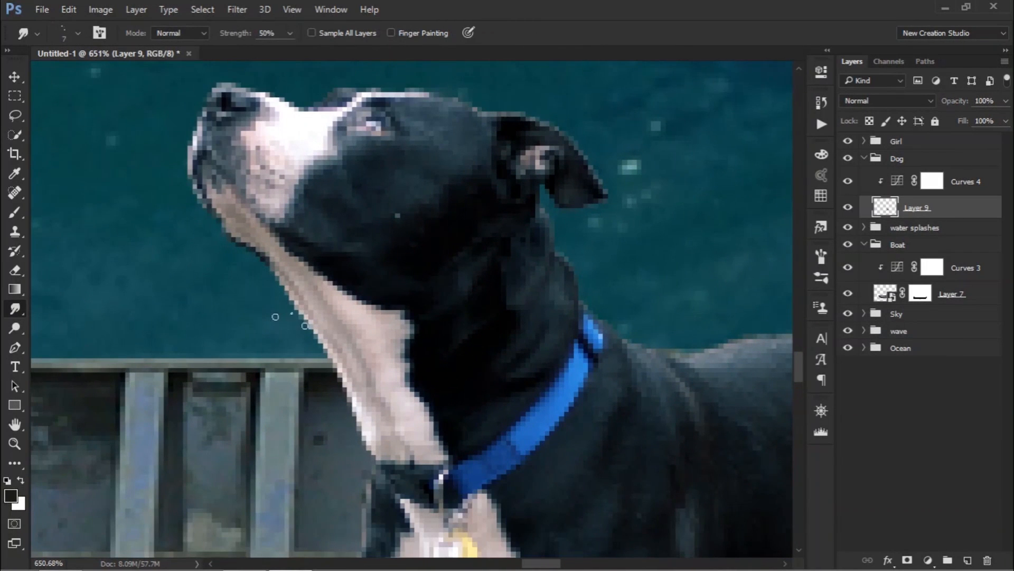
key(bracketleft)
key(bracketleft)
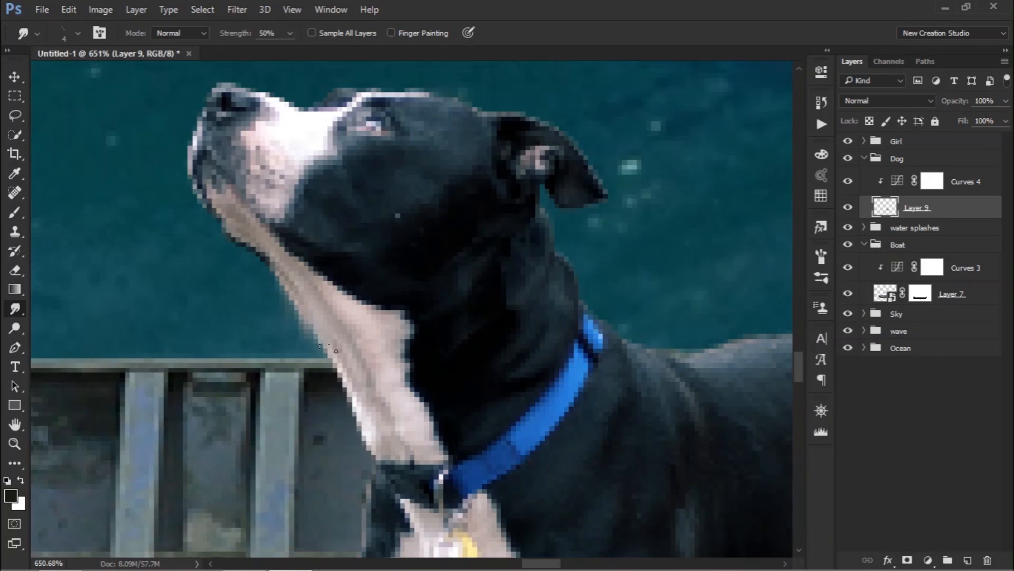
mouse_move(327, 348)
mouse_down()
mouse_move(350, 408)
mouse_move(331, 337)
mouse_move(367, 455)
mouse_up()
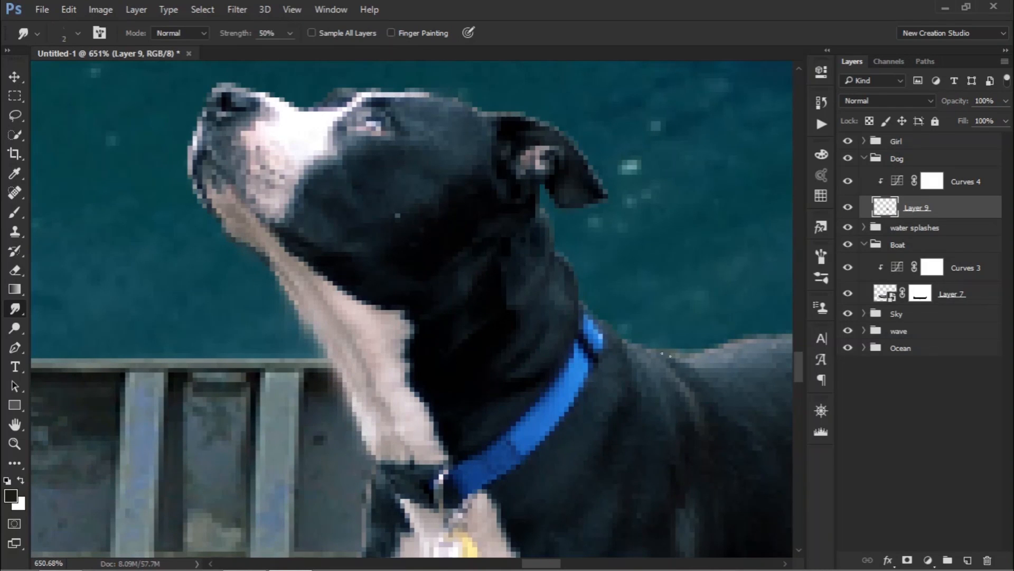
Step: Smudge the lower edge of the dog's white chest patch into soft fur with a 4 px tip
drag(518, 252, 133, 210)
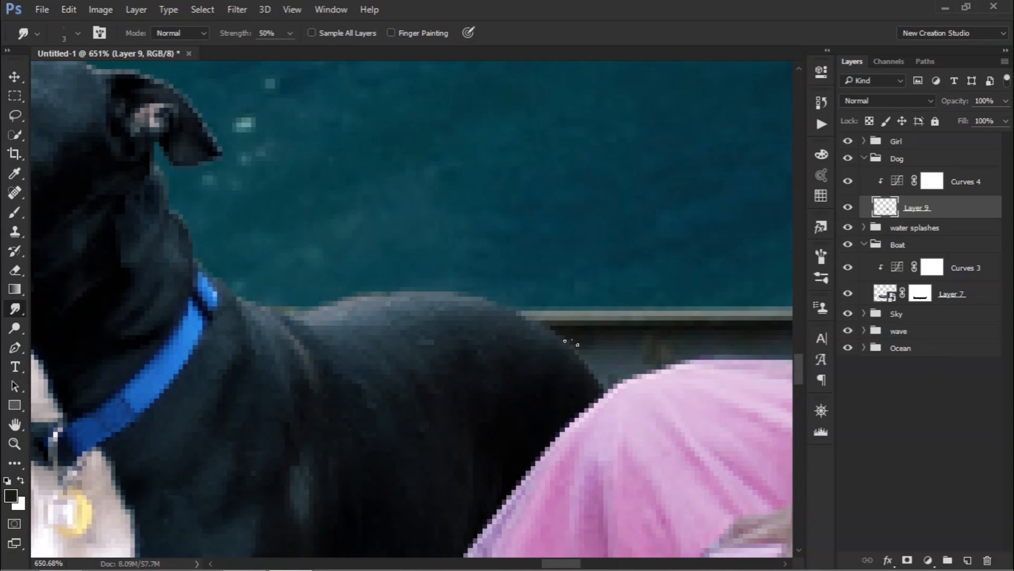
drag(314, 552, 552, 197)
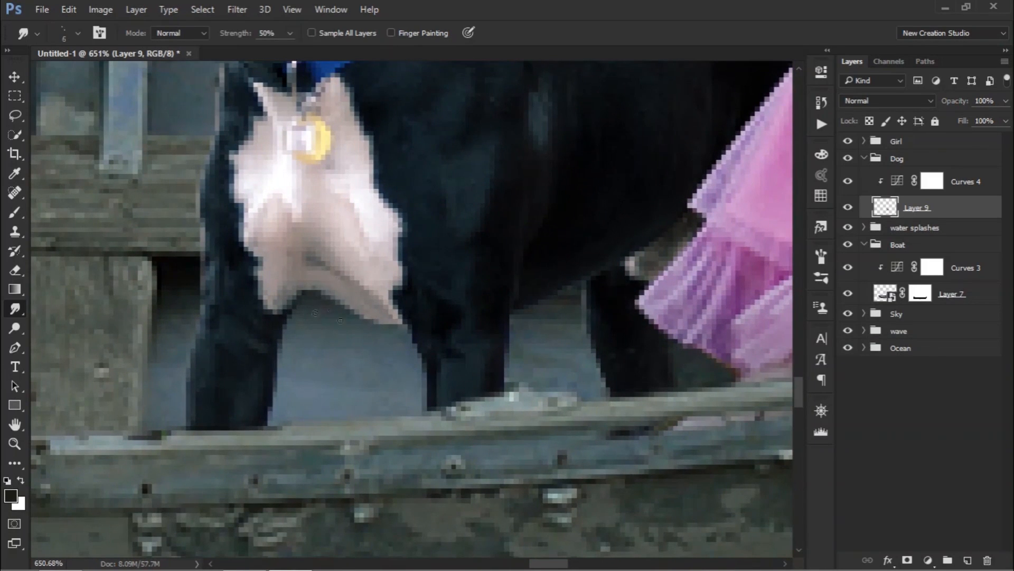
key(bracketleft)
key(bracketleft)
mouse_move(317, 291)
mouse_down()
mouse_move(304, 315)
mouse_move(391, 320)
mouse_up()
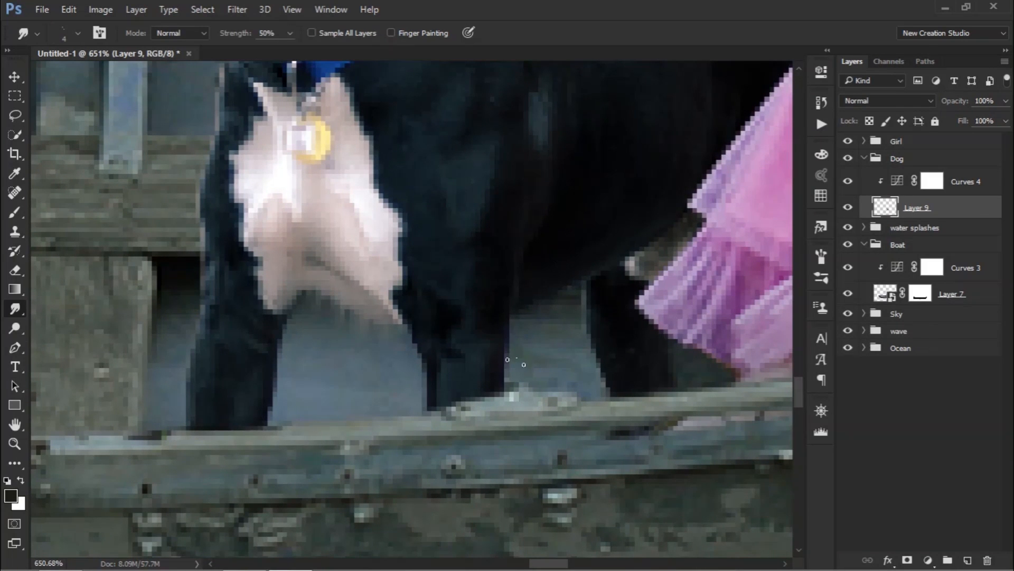
scroll(269, 430, down, 3)
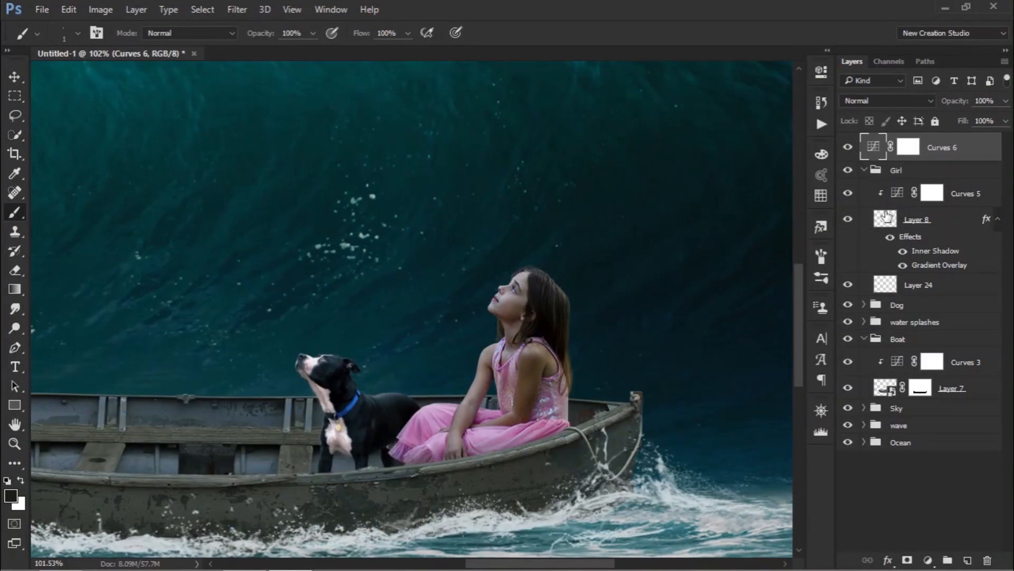
Step: Add a new layer clipped to the girl's Layer 8, filled with 50% gray and blended in Soft Light
click(898, 219)
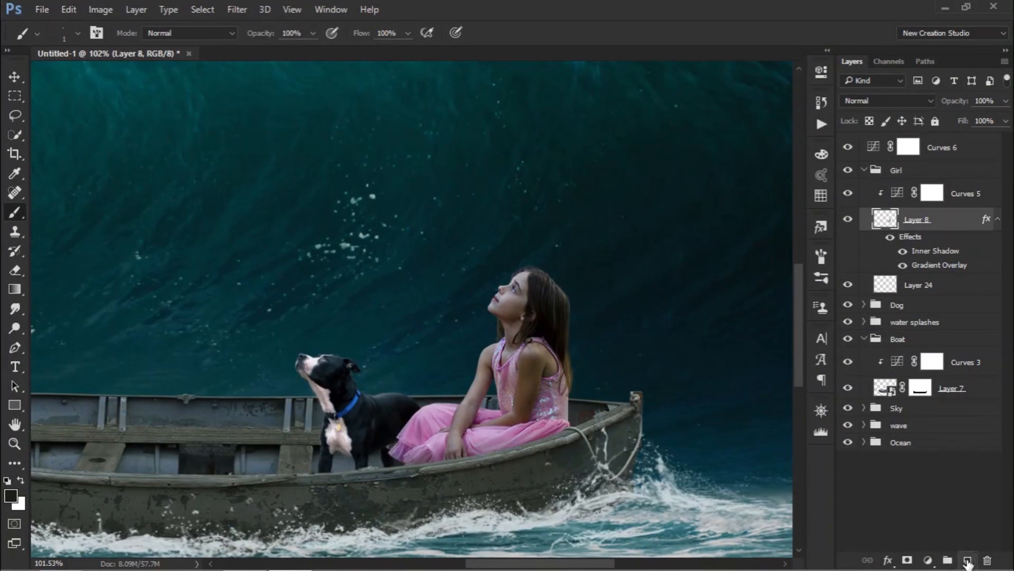
click(968, 559)
click(16, 116)
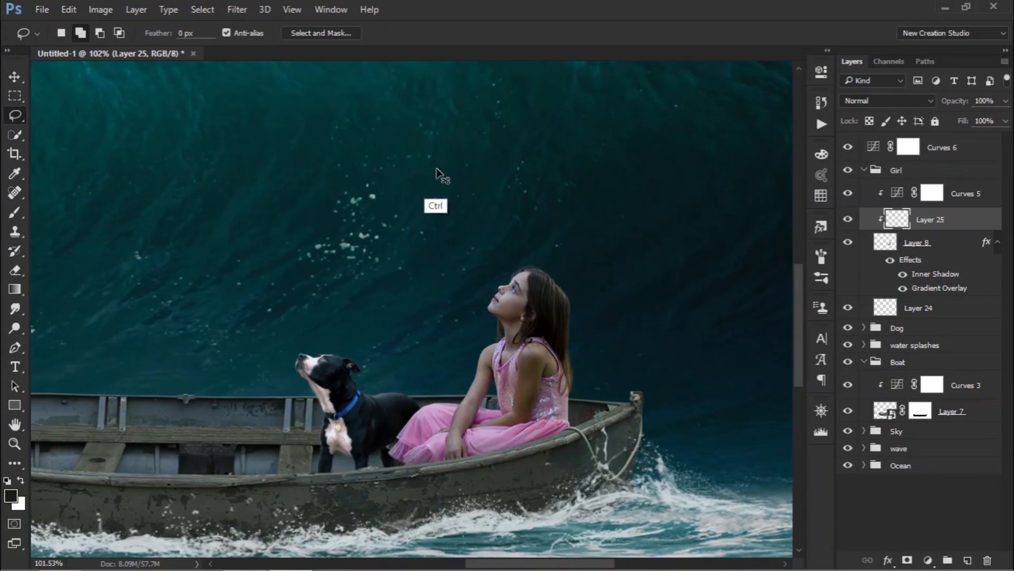
right_click(439, 174)
click(471, 384)
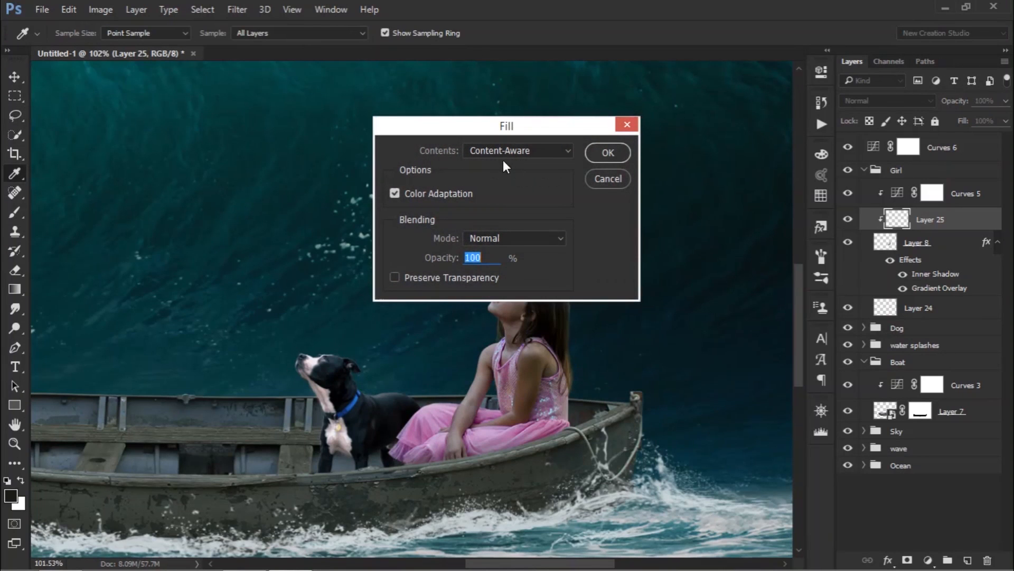
click(520, 151)
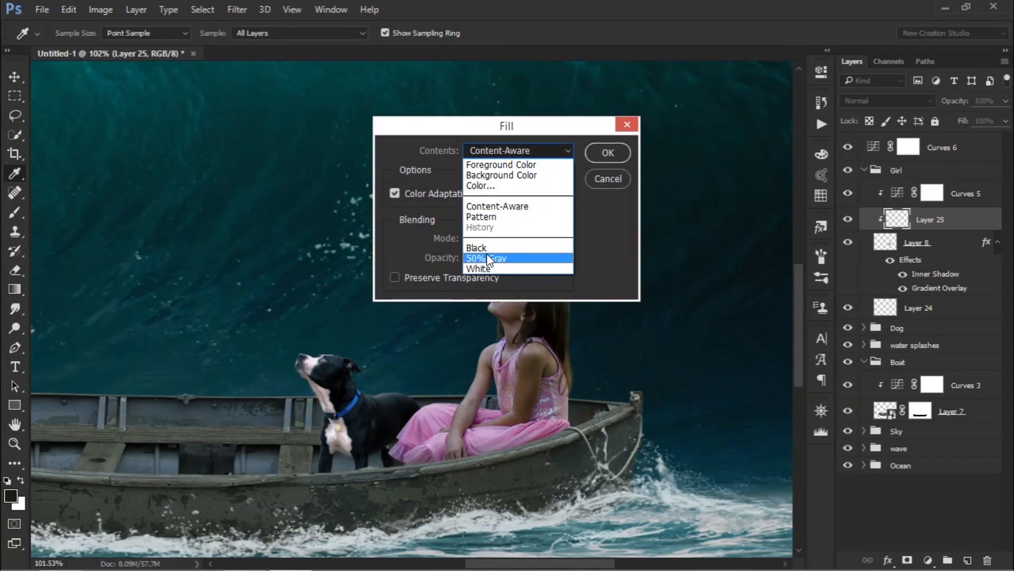
click(486, 256)
click(607, 153)
click(887, 100)
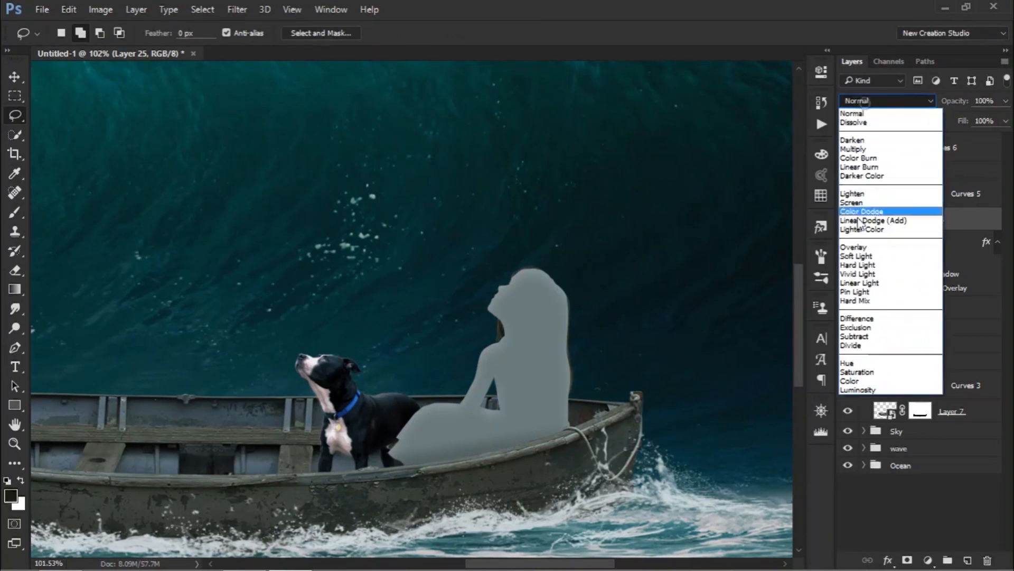
click(856, 256)
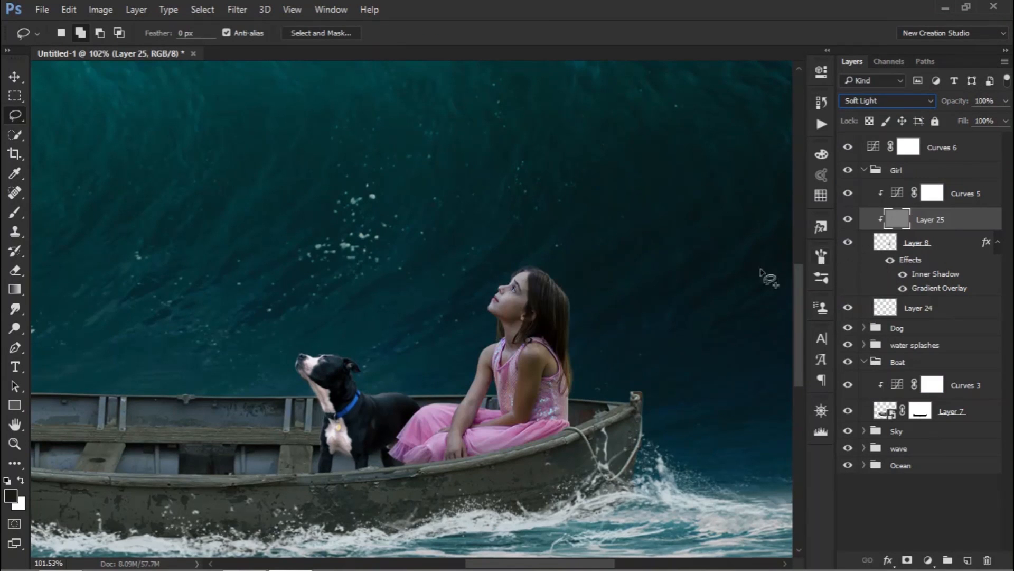
Step: Dodge the skin behind the girl's shoulder, inside the dress strap, with a small tip at Midtones range and 50% exposure
click(15, 327)
scroll(438, 349, up, 5)
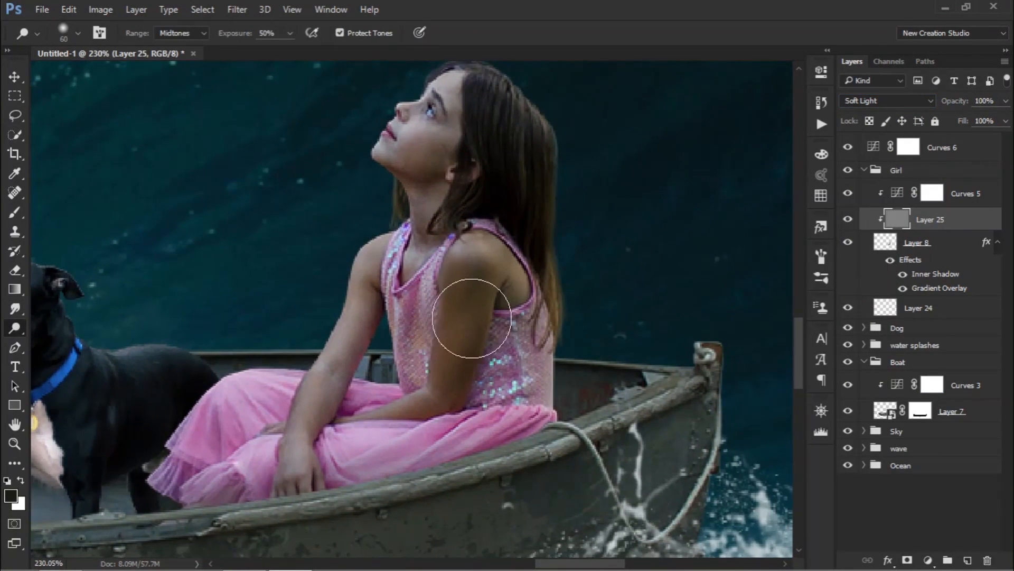
key(bracketleft)
key(bracketleft)
key(bracketleft)
key(bracketleft)
key(bracketleft)
key(bracketleft)
drag(495, 246, 513, 280)
Step: Enlarge the Dodge tip to 20 px and lighten the girl's near shoulder and the front edge of her arm
key(bracketright)
key(bracketright)
key(bracketright)
mouse_move(478, 243)
mouse_down()
mouse_move(455, 256)
mouse_move(470, 292)
mouse_up()
key(bracketright)
drag(443, 324, 435, 380)
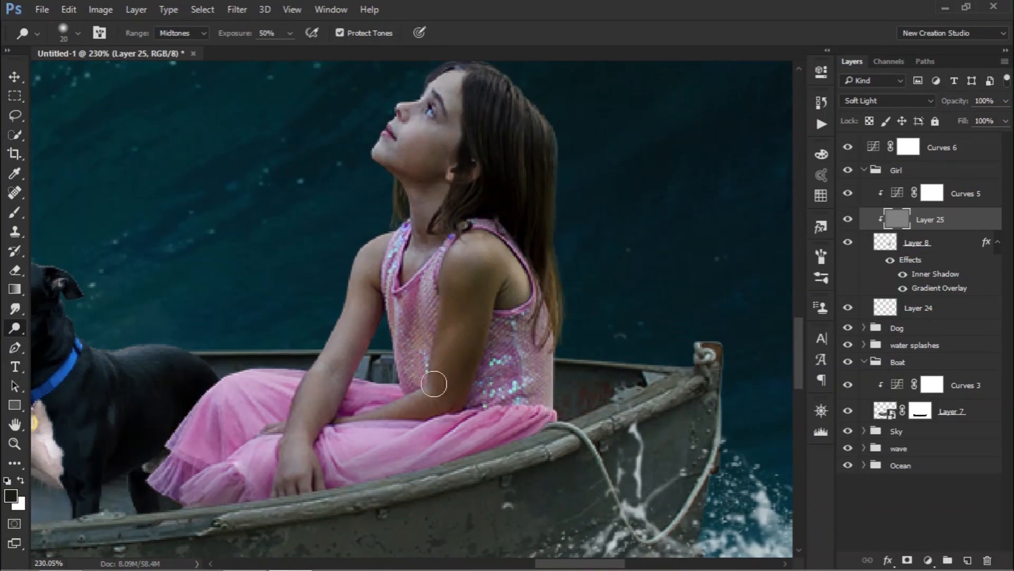
Step: Set the Dodge exposure to 17% and lighten the girl's near elbow, resting hand and far forearm with progressively smaller tips
drag(235, 34, 208, 36)
key(bracketleft)
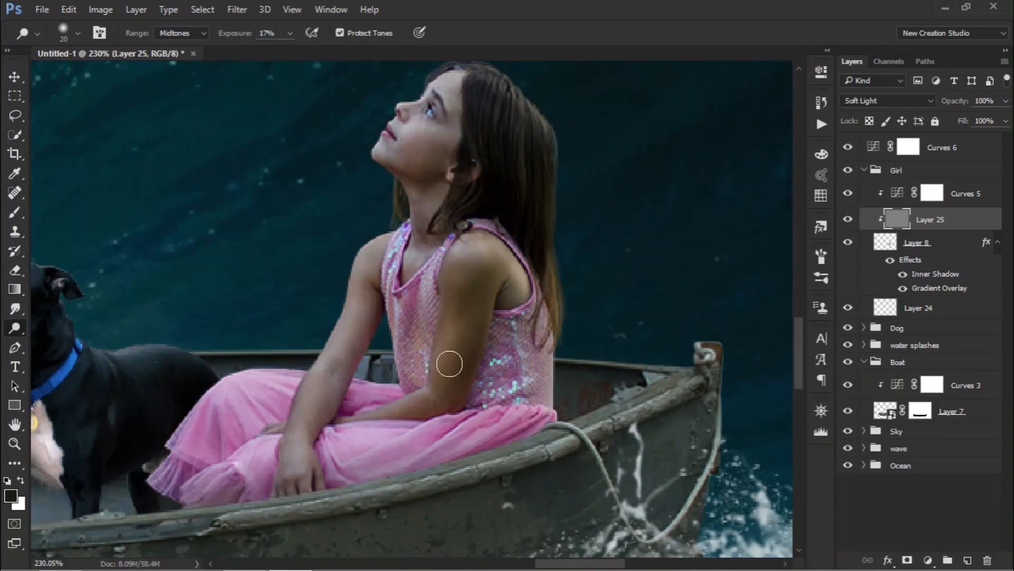
drag(402, 410, 433, 396)
drag(298, 470, 299, 431)
key(bracketleft)
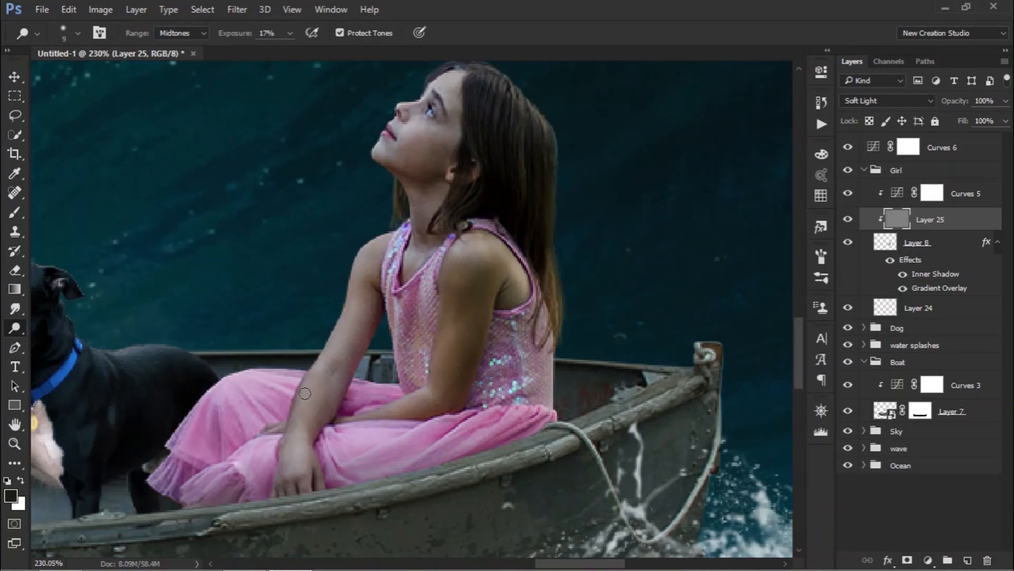
mouse_move(310, 396)
mouse_down()
mouse_move(328, 357)
mouse_move(336, 385)
mouse_move(356, 297)
mouse_up()
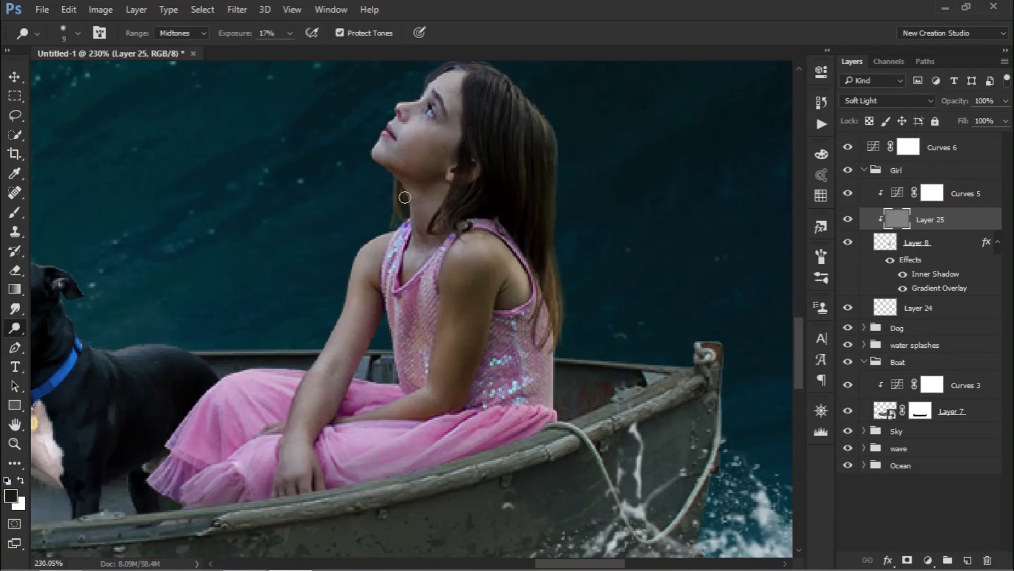
Step: Lighten the girl's neck, the area around her mouth and nose, and her hair with Dodge tips between 5 and 20 px
key(bracketright)
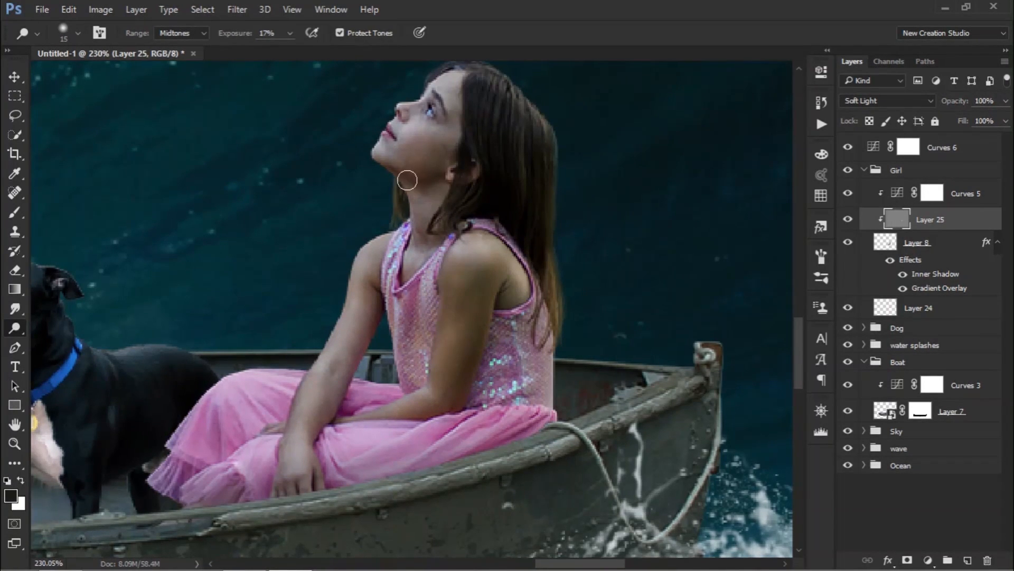
key(bracketleft)
key(bracketleft)
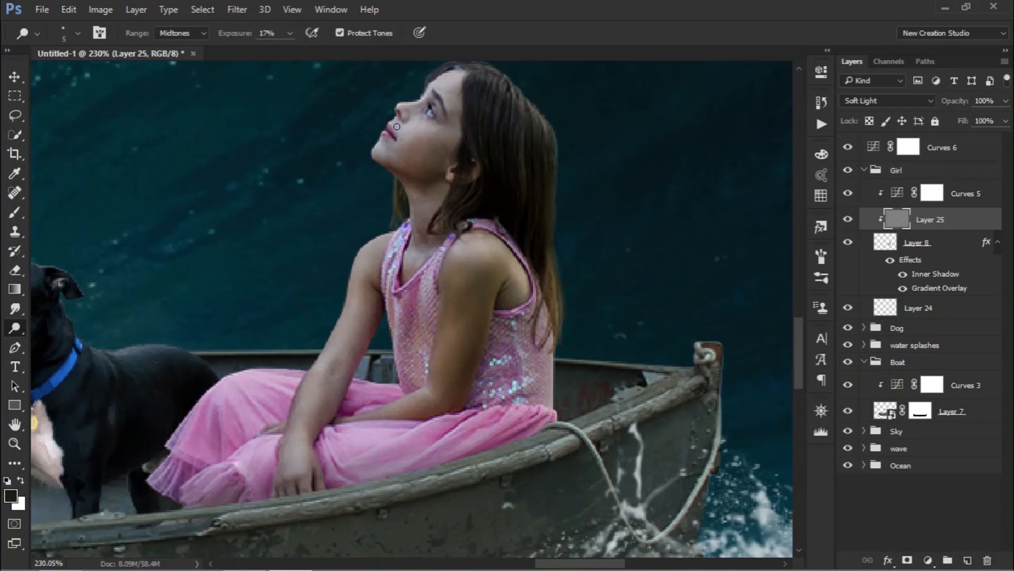
key(bracketright)
key(bracketright)
scroll(566, 280, down, 3)
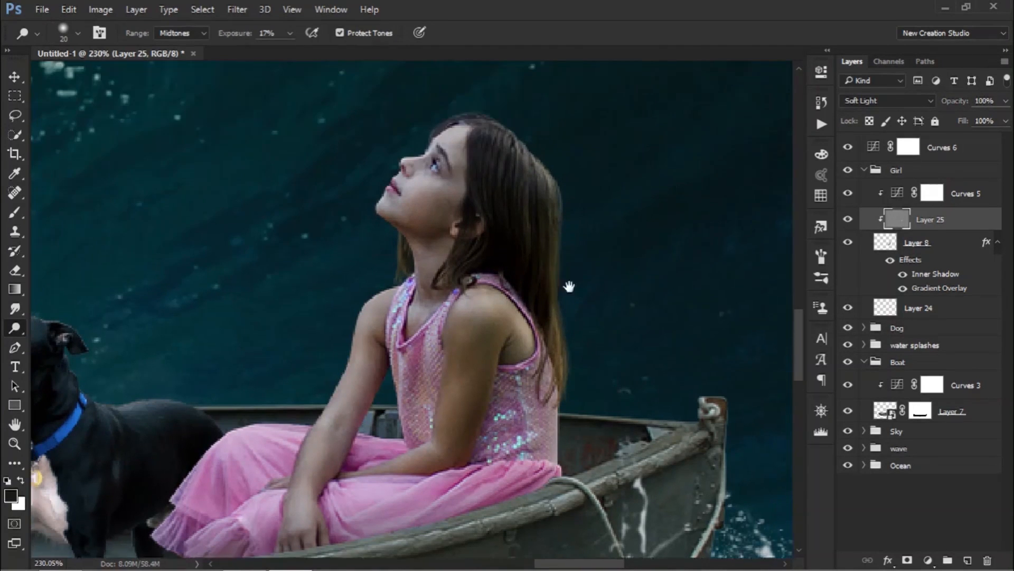
Step: Raise the Dodge exposure to 30% and lighten the folds and lower ruffle of the pink skirt with small tips
scroll(475, 296, up, 6)
key(bracketleft)
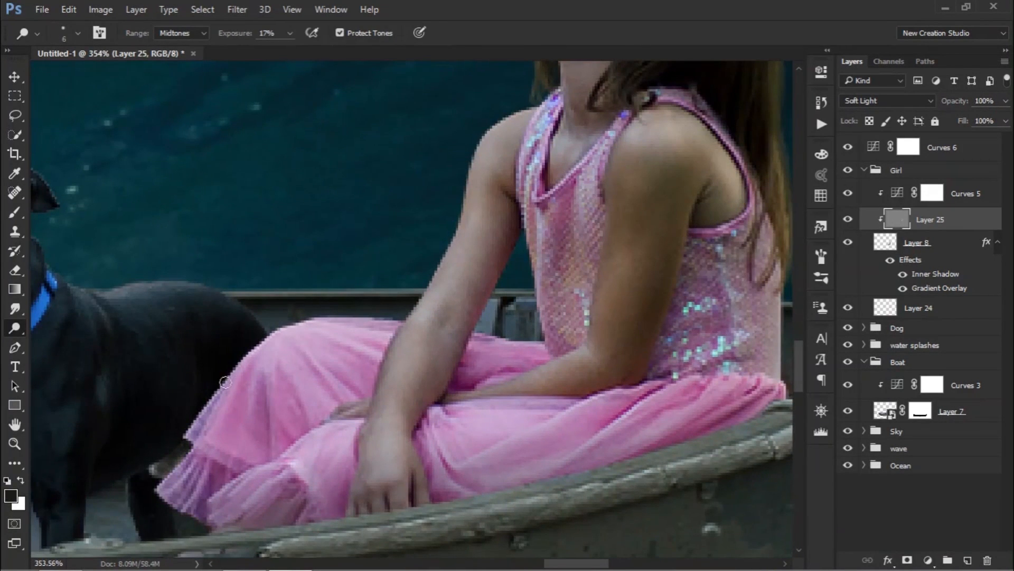
drag(242, 36, 248, 36)
key(bracketleft)
key(bracketleft)
key(bracketleft)
key(bracketleft)
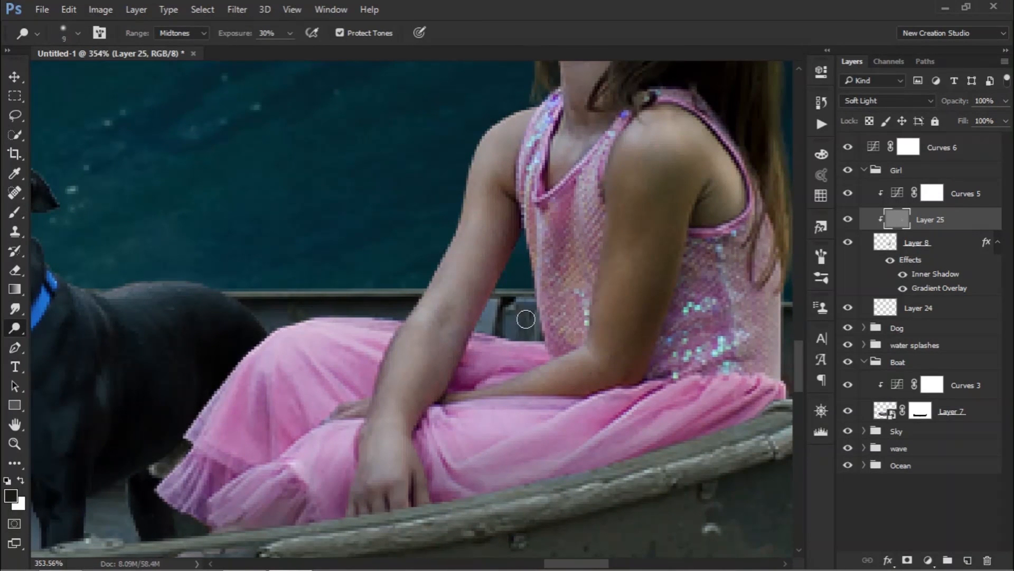
mouse_move(742, 343)
mouse_down()
mouse_move(665, 303)
mouse_move(642, 276)
mouse_up()
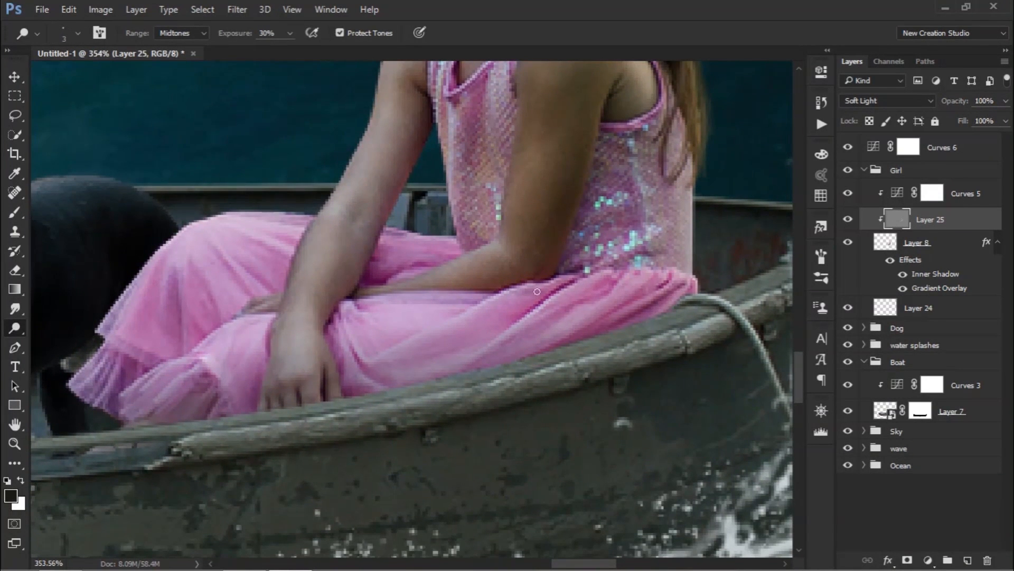
drag(178, 366, 157, 384)
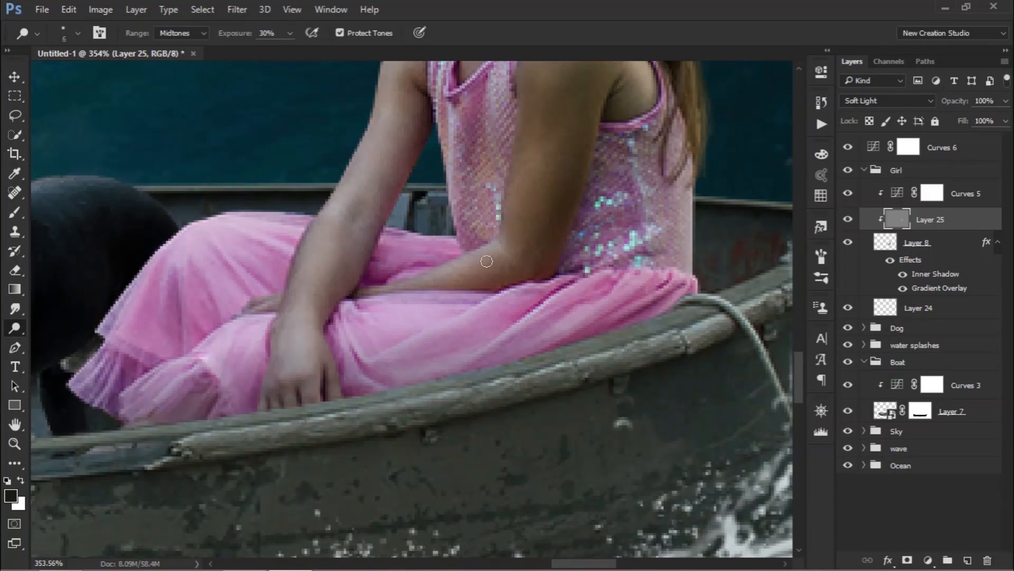
Step: Enlarge the Dodge tip to 10 px and lighten the girl's near arm
key(bracketright)
key(bracketright)
key(bracketright)
key(bracketright)
ctrl+alt+click(423, 297)
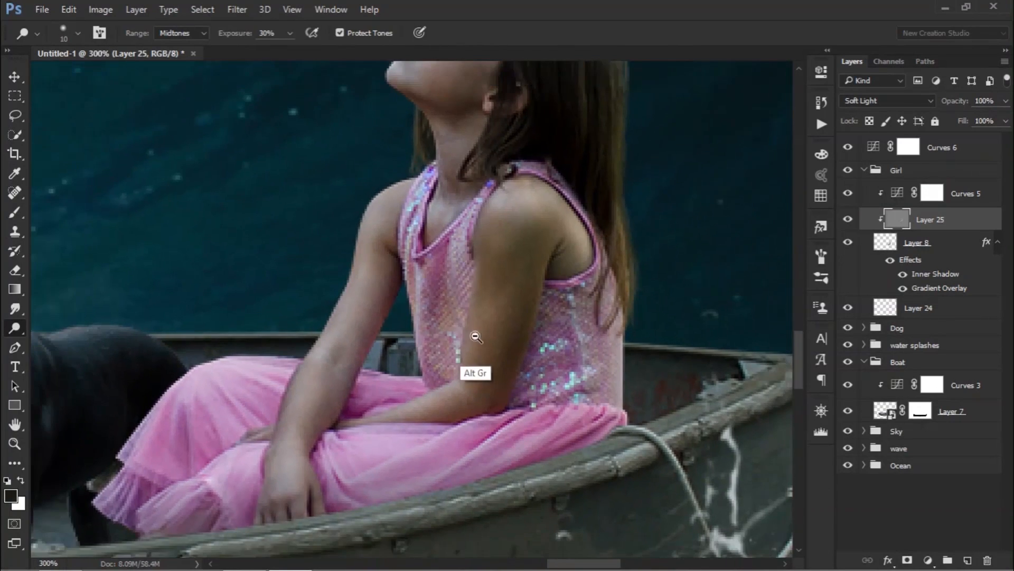
scroll(476, 337, down, 3)
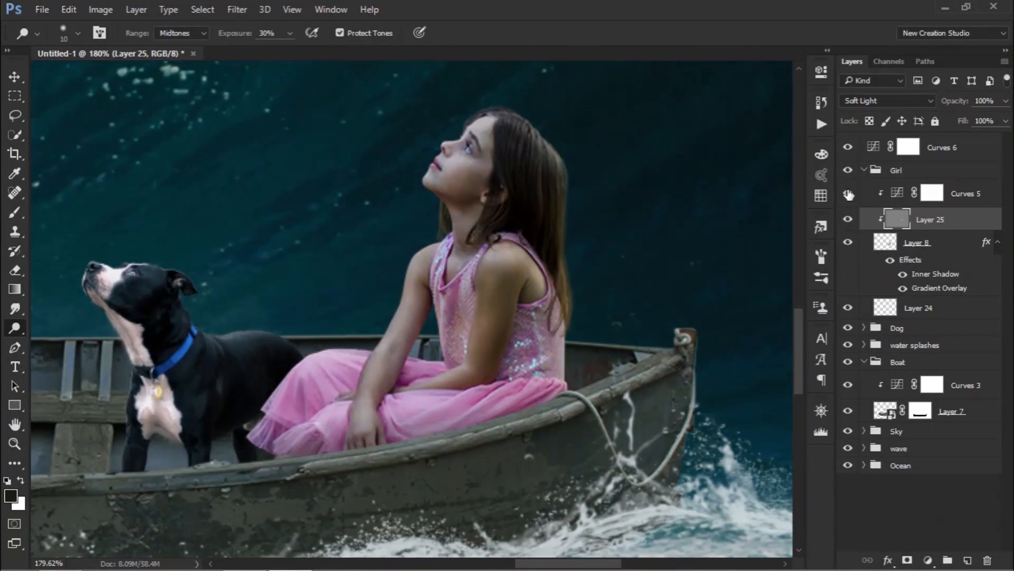
Step: Dodge the back edge of the girl's near arm and the front of her dress with tips as fine as 3 px
scroll(612, 296, up, 2)
key(bracketleft)
key(bracketleft)
key(bracketleft)
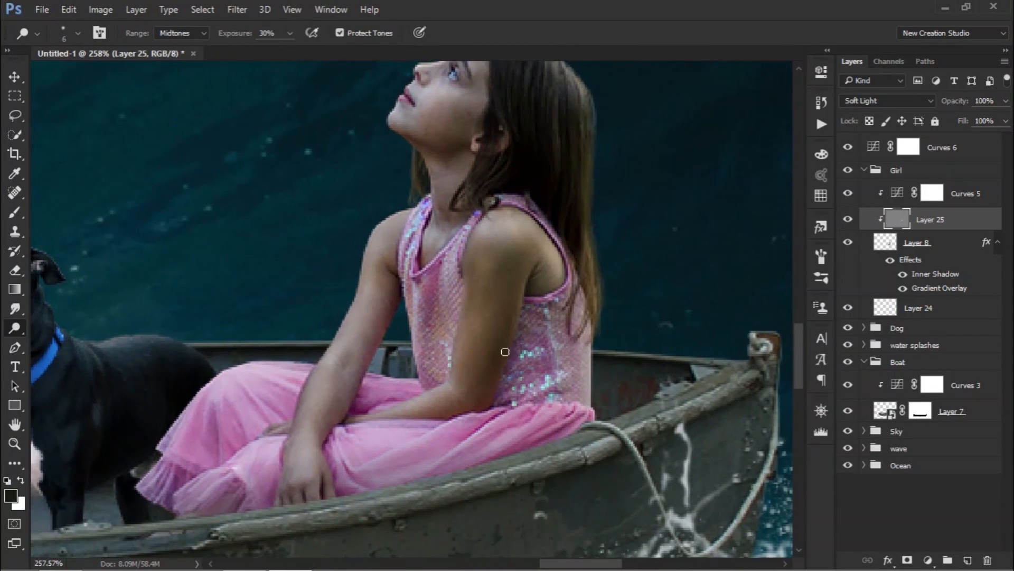
key(bracketright)
key(bracketright)
key(bracketright)
key(bracketright)
key(bracketright)
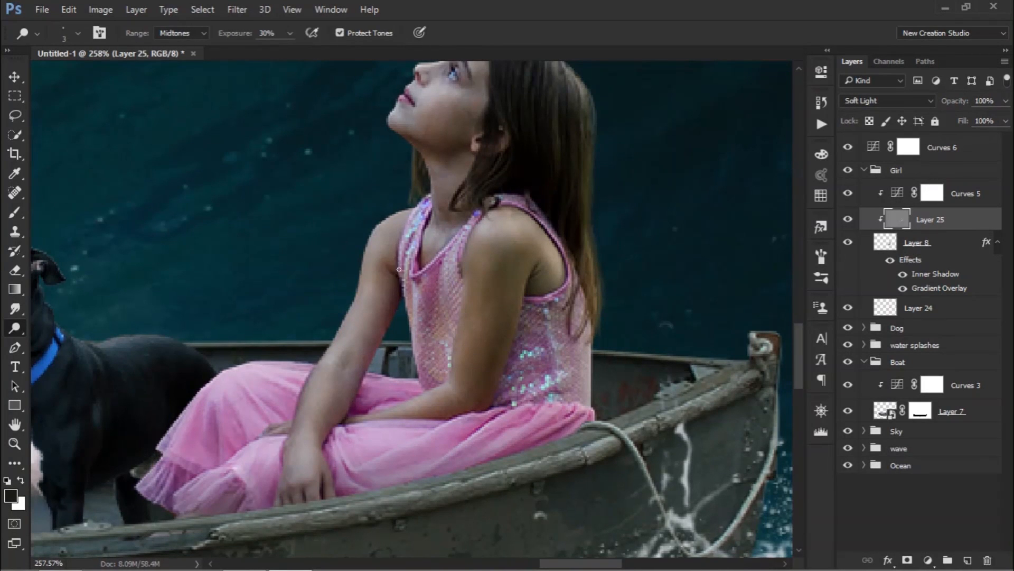
Step: Dodge along the girl's far arm and undo the last stroke
drag(387, 320, 370, 334)
mouse_move(297, 401)
mouse_down()
mouse_move(389, 210)
mouse_move(342, 179)
mouse_up()
key(ctrl+alt+z)
Step: Lower the opacity of the girl's gray Layer 25 to 80% and compare the image with the layer hidden and shown
drag(497, 317, 448, 274)
drag(955, 102, 930, 128)
drag(509, 317, 550, 282)
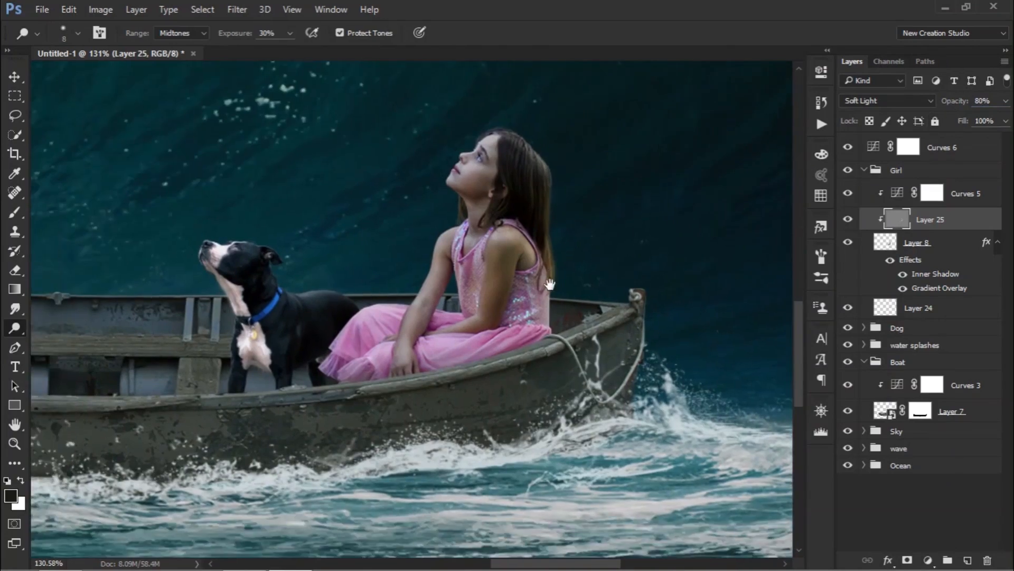
scroll(483, 325, down, 2)
scroll(483, 325, down, 3)
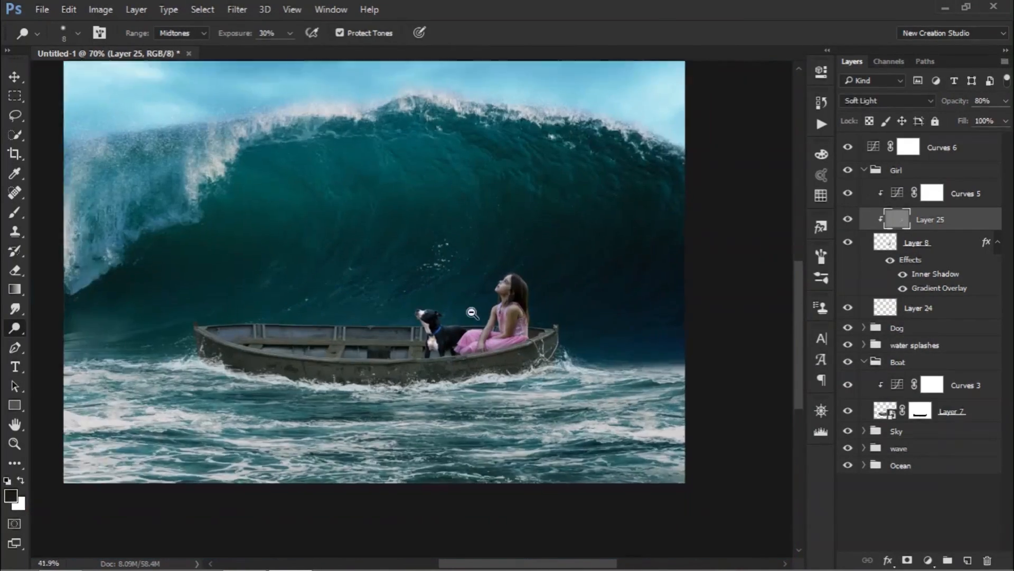
drag(471, 312, 485, 313)
click(848, 219)
click(848, 219)
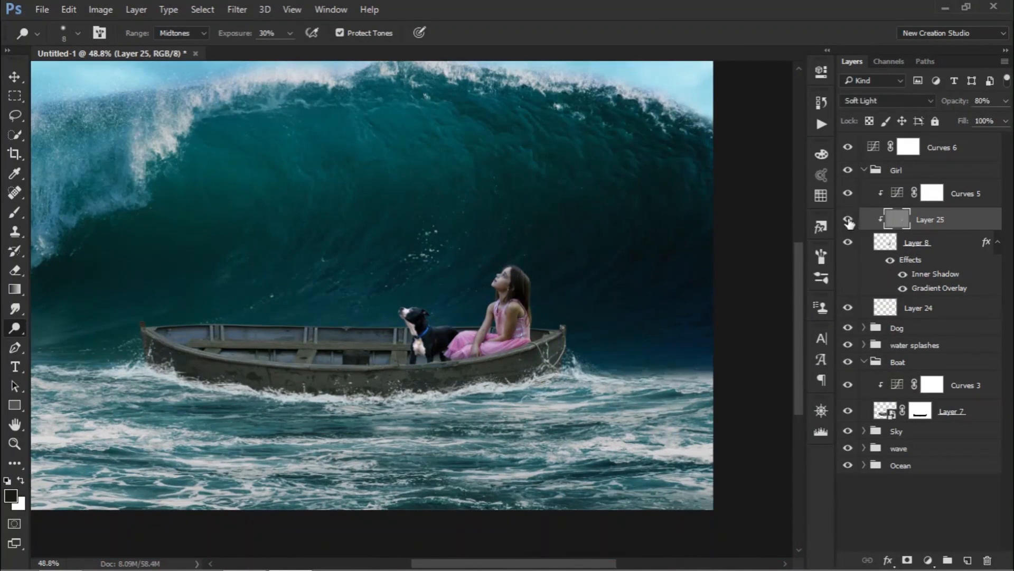
Step: Add a new layer clipped to the dog's Layer 9, filled with 50% gray and blended in Soft Light
click(864, 170)
click(864, 187)
click(917, 237)
click(968, 560)
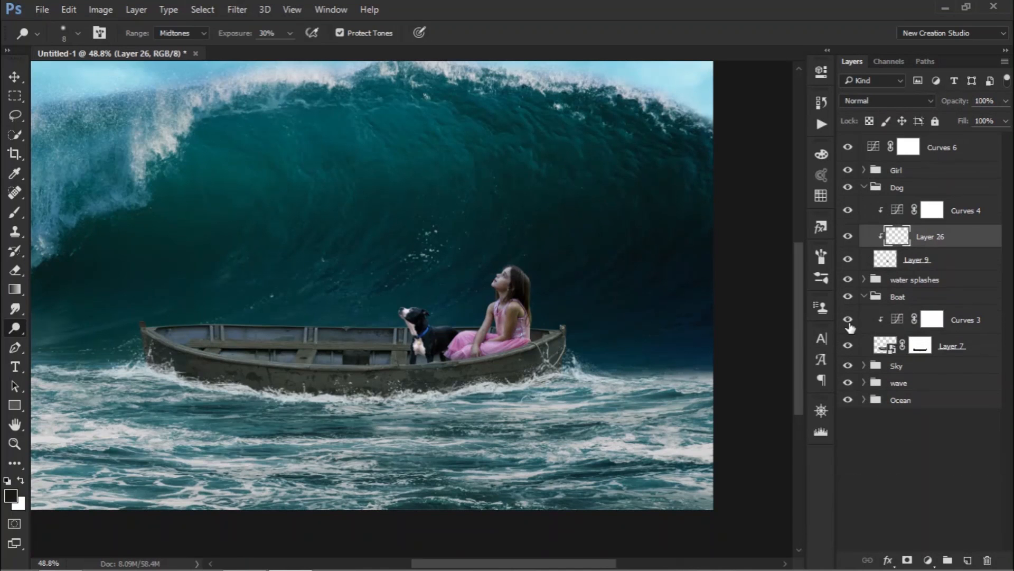
key(ctrl+a)
key(l)
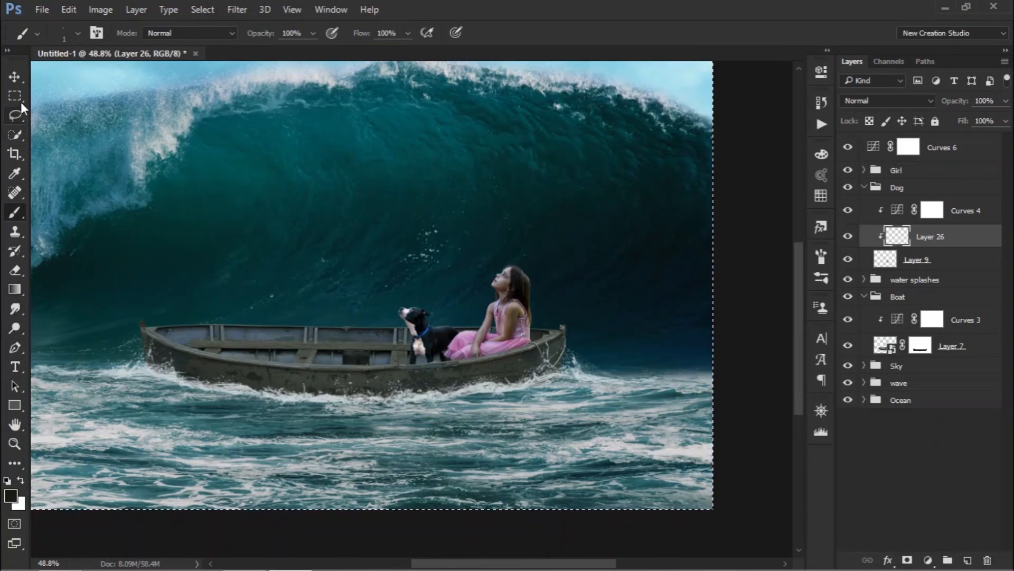
right_click(269, 145)
click(320, 353)
click(601, 151)
click(888, 101)
click(872, 247)
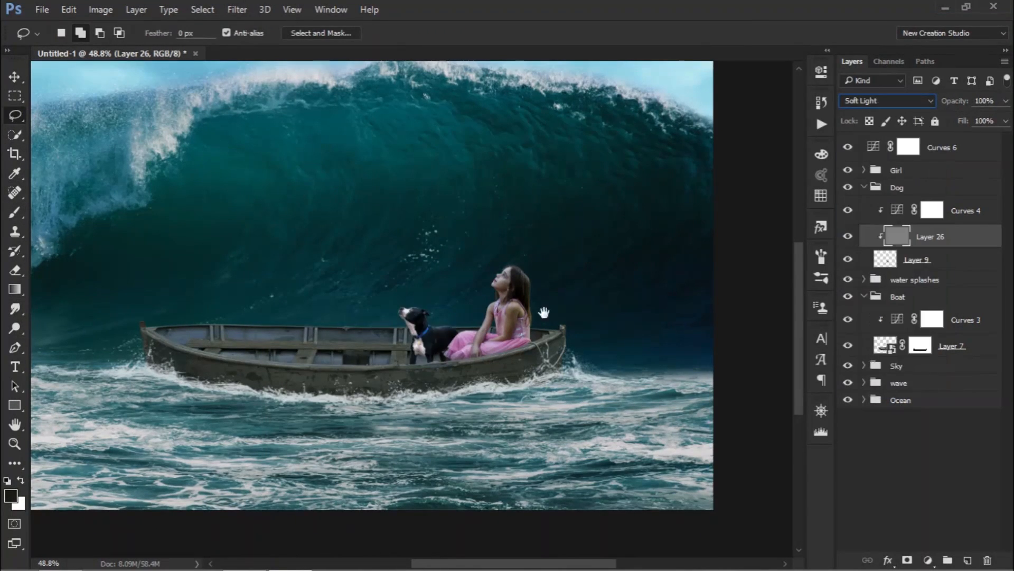
Step: Dodge the dog's head and the back of its neck at 30% exposure, enlarging the tip from 6 to 20 px
scroll(409, 344, up, 6)
click(15, 326)
drag(512, 283, 295, 290)
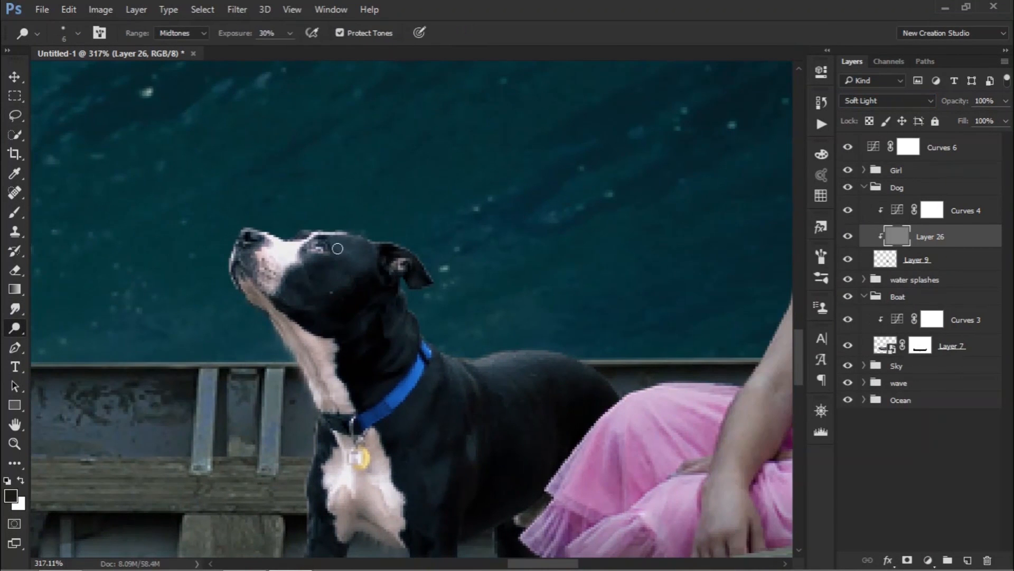
key(bracketright)
key(bracketright)
key(bracketright)
key(bracketright)
key(bracketright)
key(bracketright)
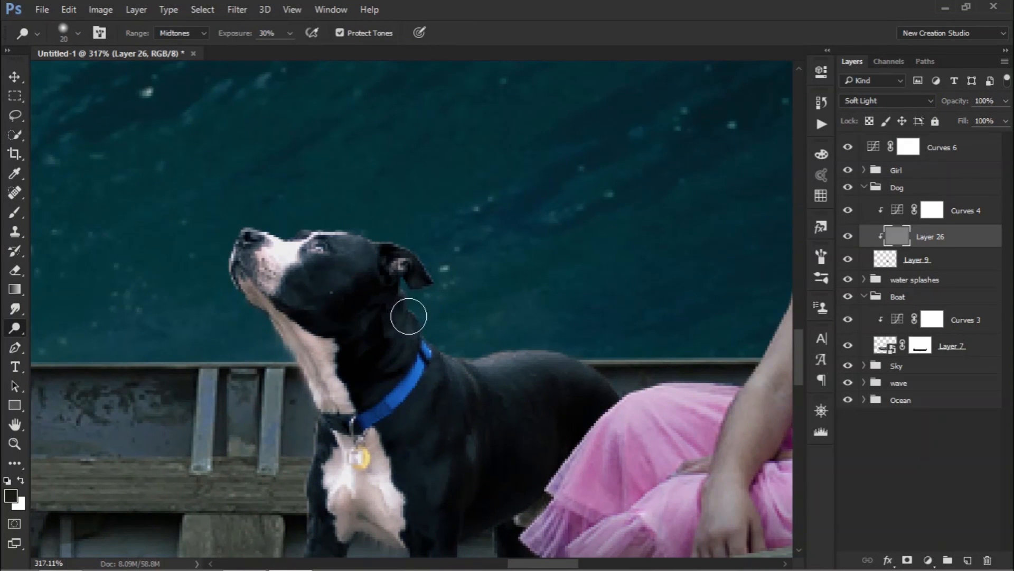
Step: Reduce the Dodge tip to 8 px and lighten the dog's coat around the collar and shoulder
key(bracketleft)
key(bracketleft)
key(bracketleft)
key(bracketleft)
mouse_move(474, 446)
mouse_down()
mouse_move(469, 197)
mouse_move(410, 342)
mouse_up()
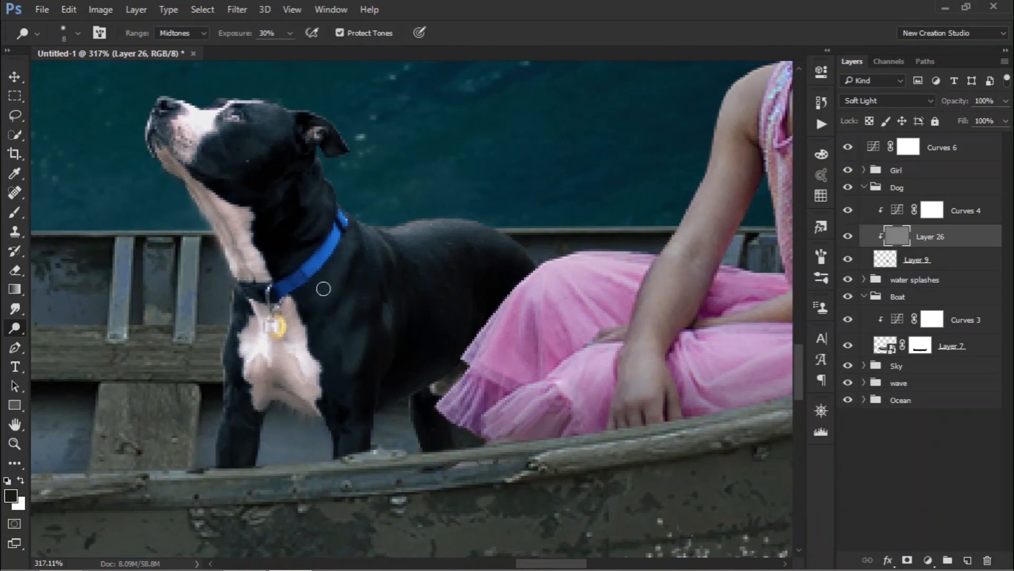
Step: Set the Dodge exposure to 8% and subtly lighten the dog's body with small tips
key(0)
key(8)
key(bracketleft)
key(bracketleft)
key(bracketleft)
key(bracketleft)
key(bracketleft)
key(bracketleft)
scroll(486, 301, down, 20)
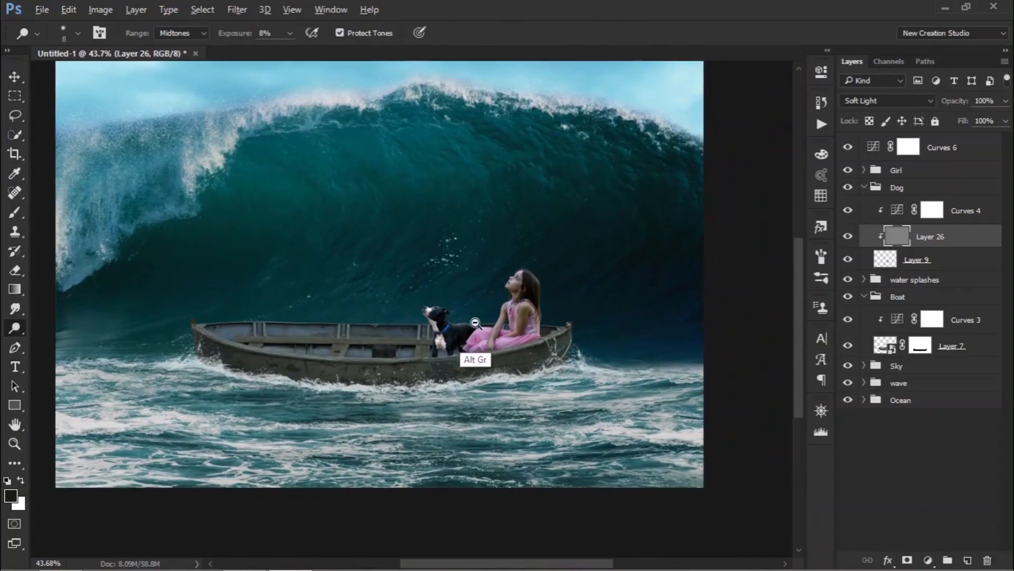
Step: Compare the dog with its Curves 4 adjustment hidden and shown
scroll(528, 300, up, 3)
click(893, 214)
click(849, 212)
click(850, 211)
Step: Move the gray Layer 25 above Curves 5 inside the Girl group
click(870, 189)
click(864, 170)
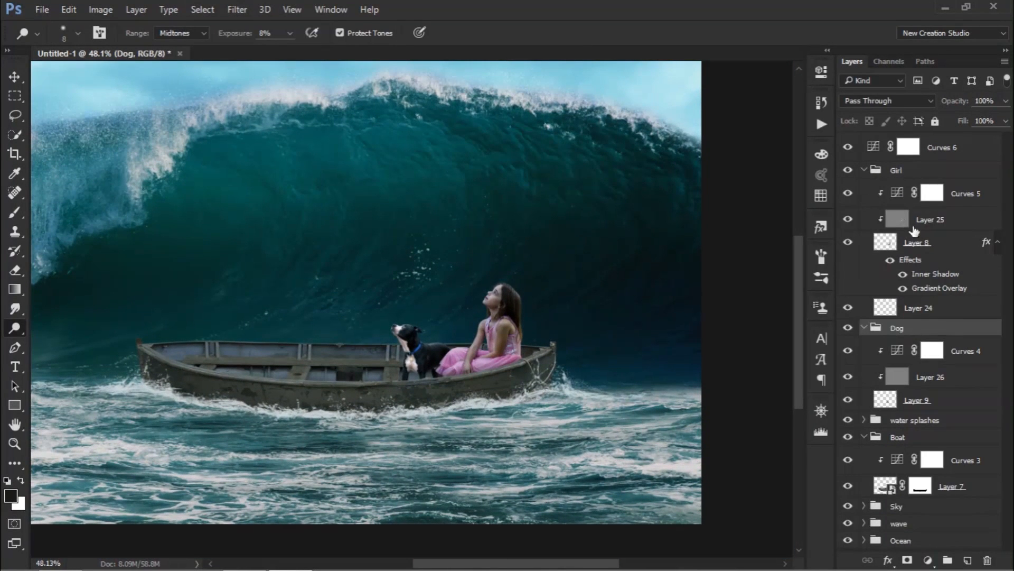
click(913, 226)
click(923, 247)
click(943, 225)
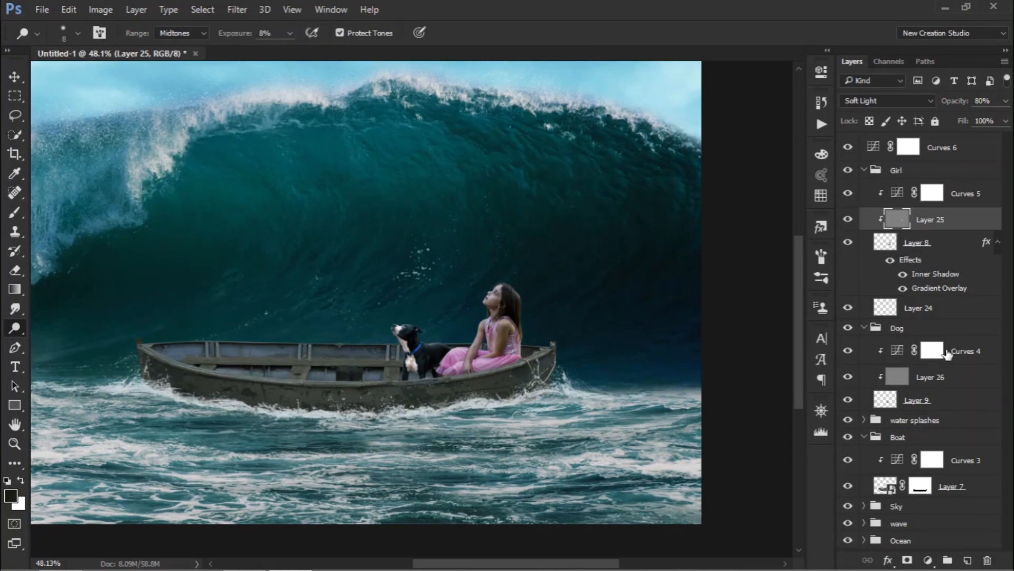
drag(958, 228, 962, 186)
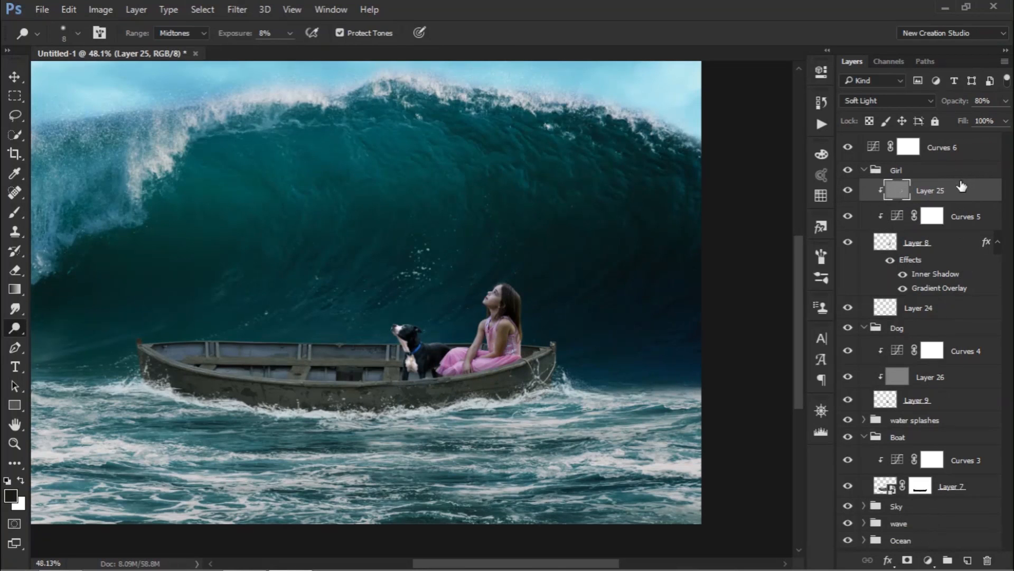
Step: Add a Selective Color adjustment directly above Curves 5, clipped to the girl's layer
click(966, 224)
click(927, 560)
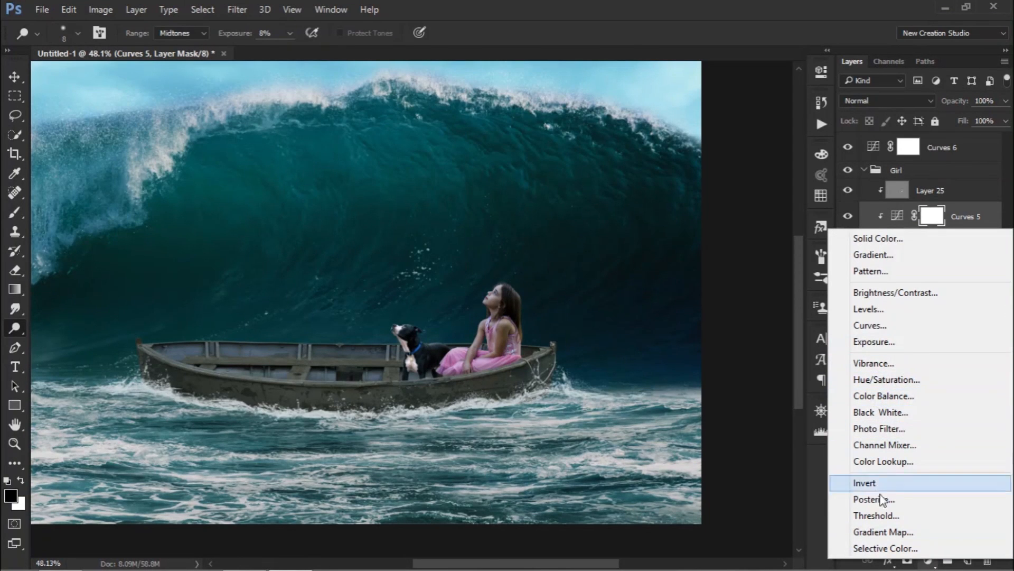
click(879, 548)
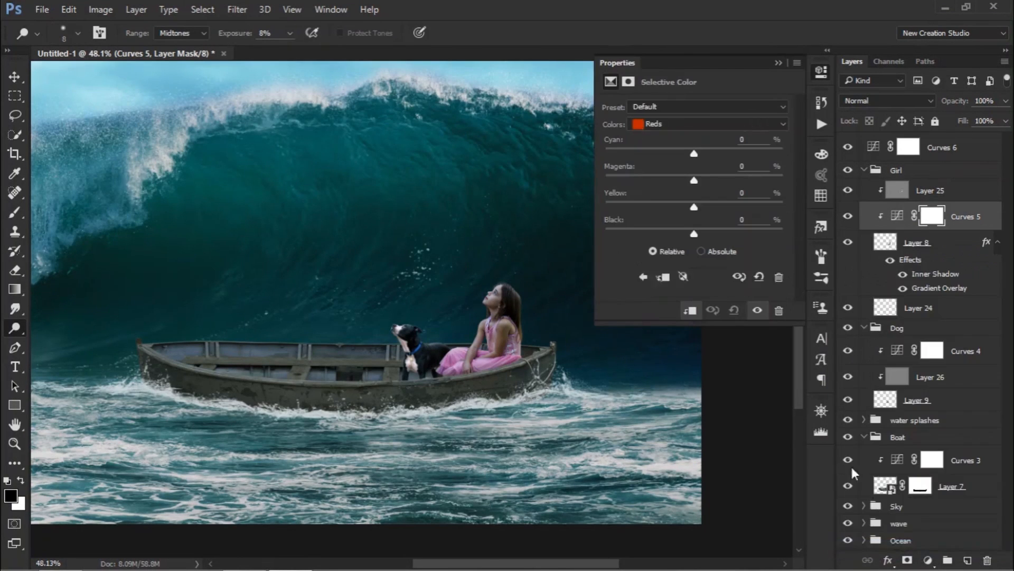
Step: Raise Cyan to about +58% in the Reds of the Selective Color adjustment and adjust their Magenta
click(670, 123)
click(671, 128)
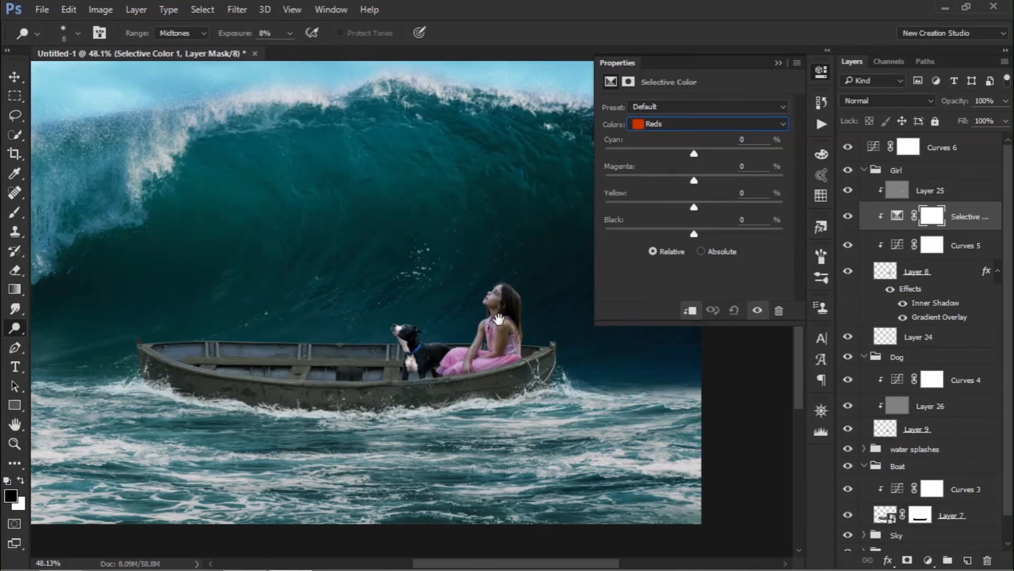
drag(510, 308, 469, 288)
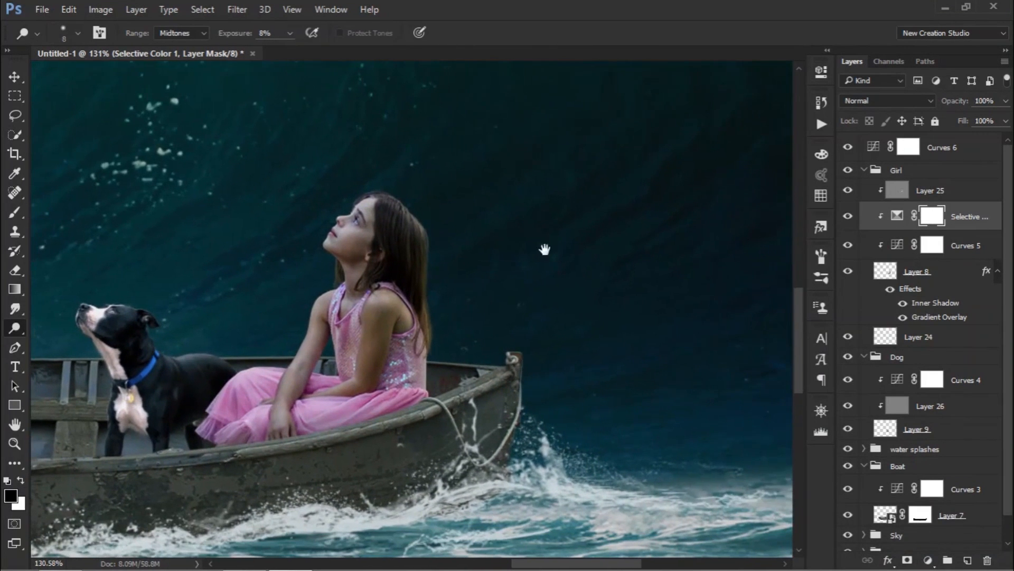
click(823, 75)
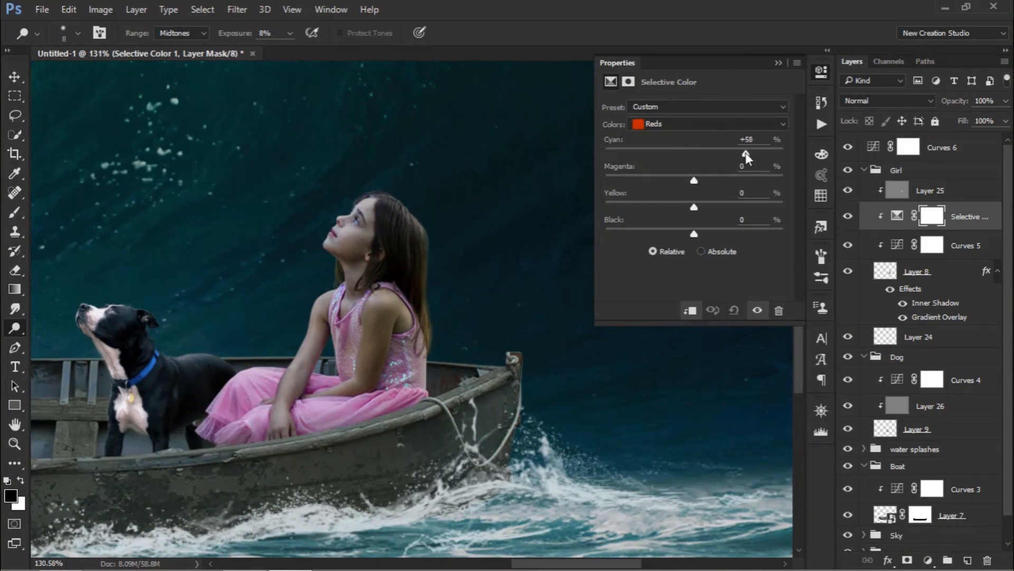
mouse_move(711, 165)
mouse_down()
mouse_move(740, 177)
mouse_move(713, 180)
mouse_up()
Step: Set the Magentas to Cyan +22%, Magenta +29%, Yellow +54% and Black about +33%
click(686, 126)
click(681, 189)
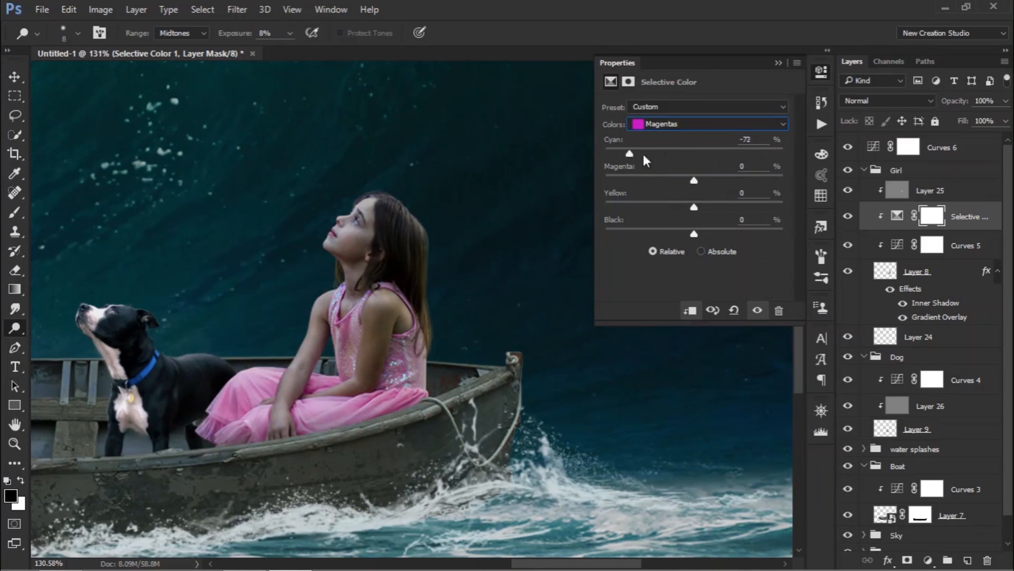
drag(694, 180, 720, 181)
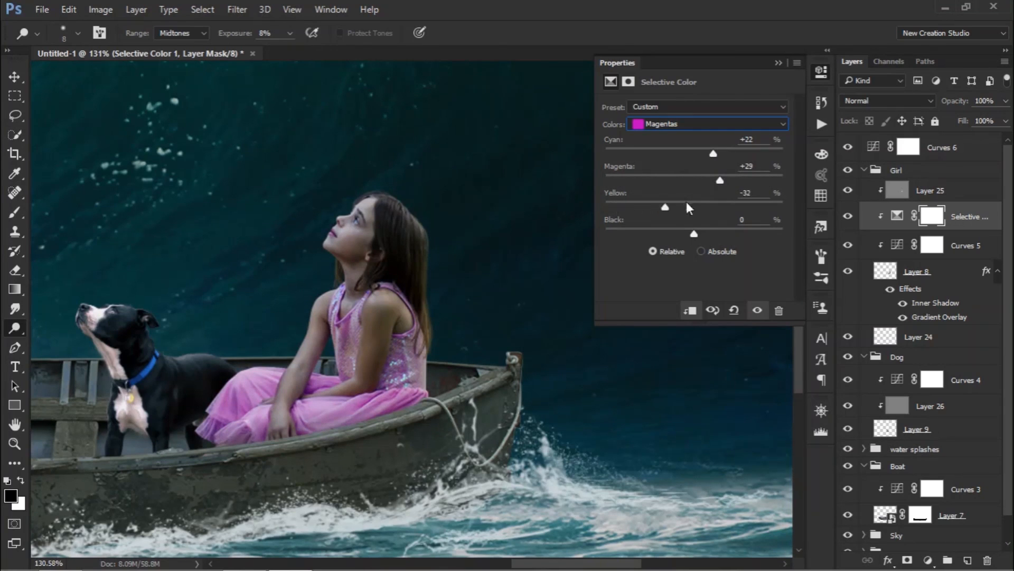
drag(692, 233, 736, 234)
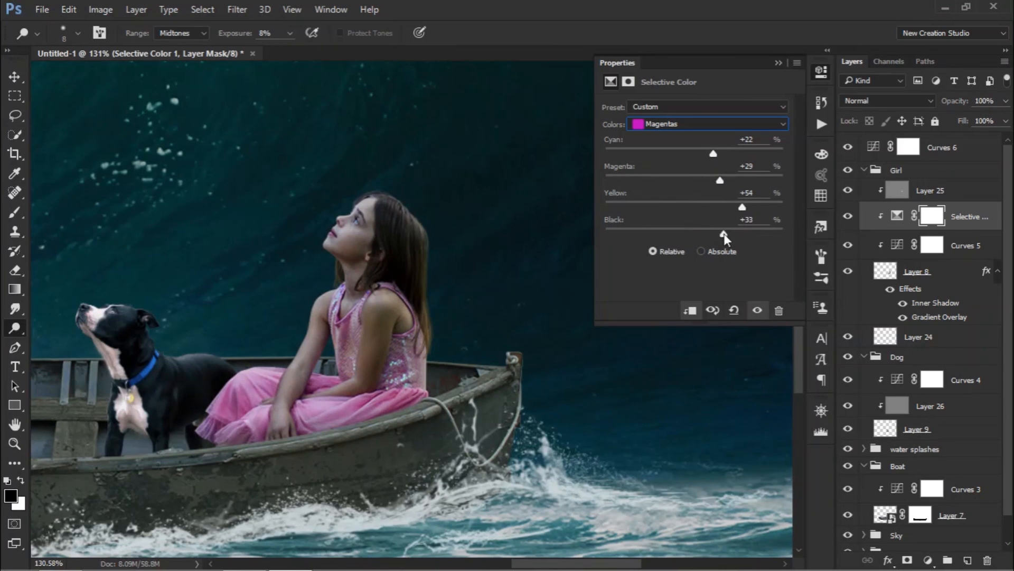
Step: Compare the girl with and without the Selective Color adjustment
click(848, 217)
click(848, 217)
click(849, 217)
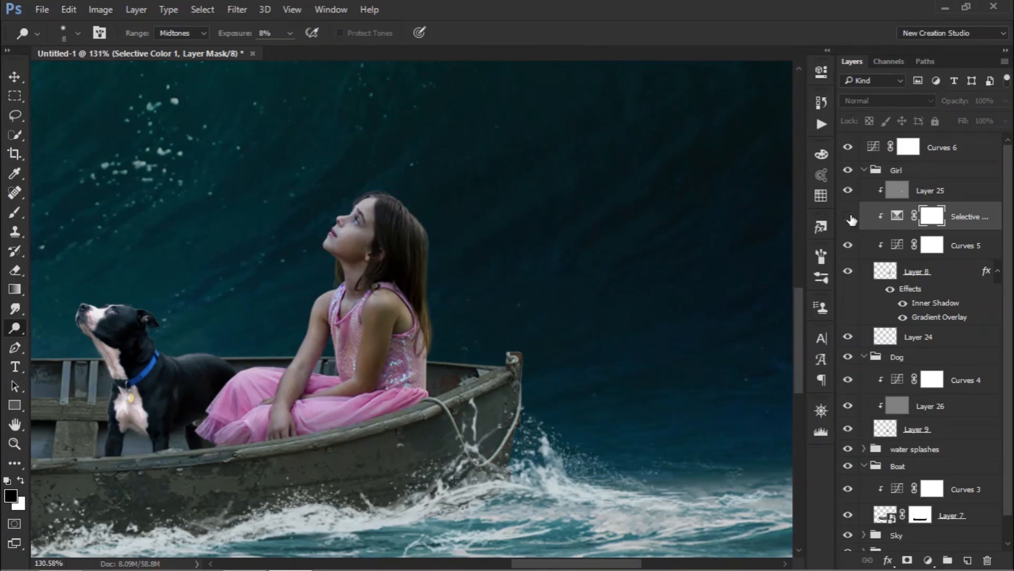
click(848, 217)
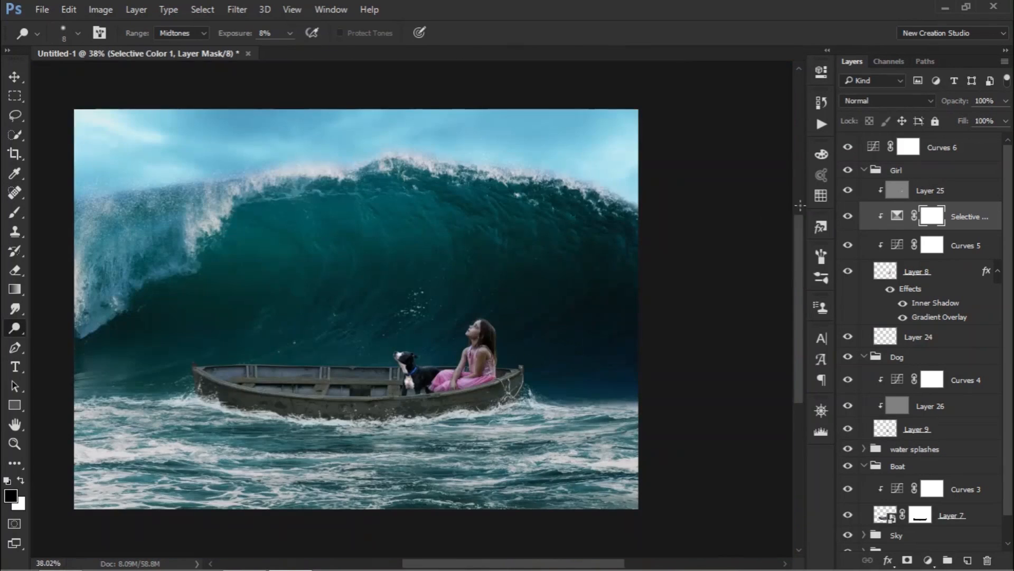
Step: Collapse the Girl, Dog and Boat groups and compare the image with and without Curves 6
click(865, 170)
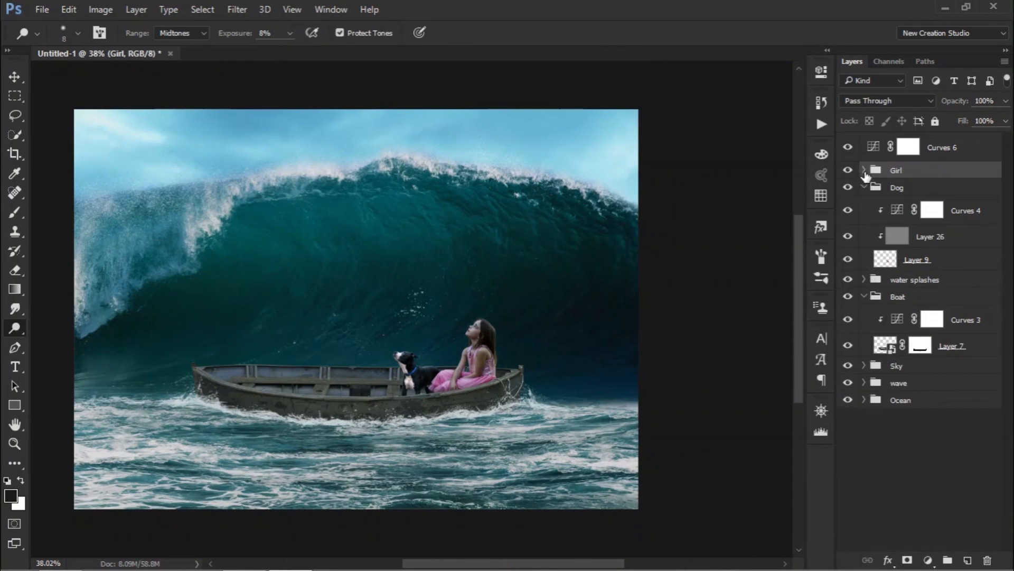
drag(575, 261, 583, 278)
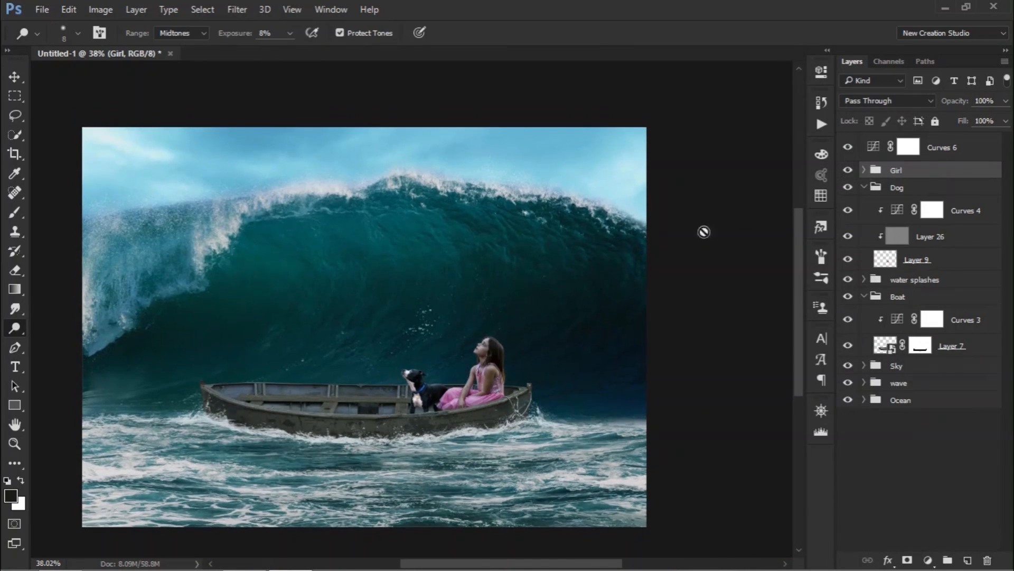
click(848, 151)
click(848, 152)
click(951, 155)
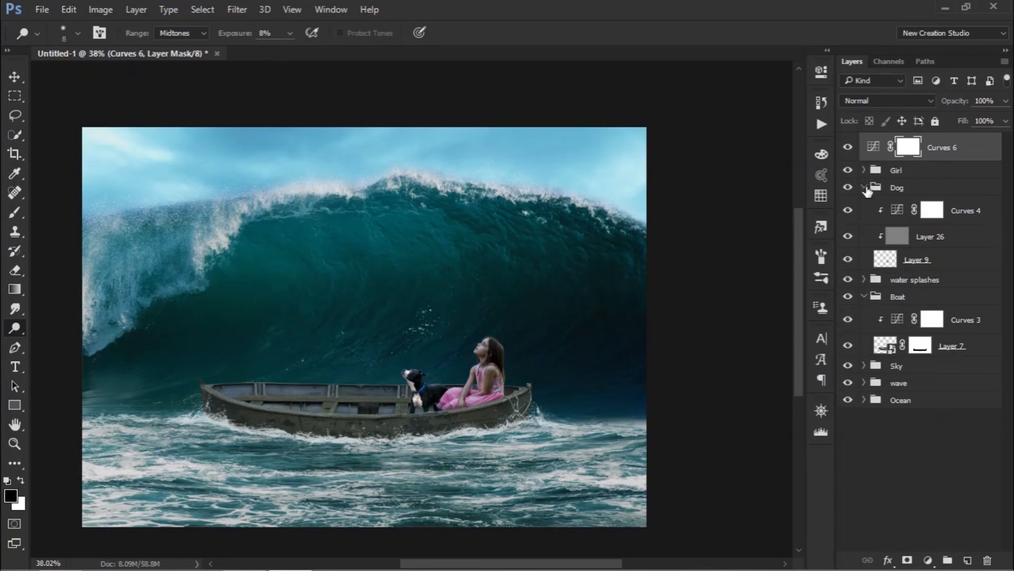
click(865, 188)
click(865, 222)
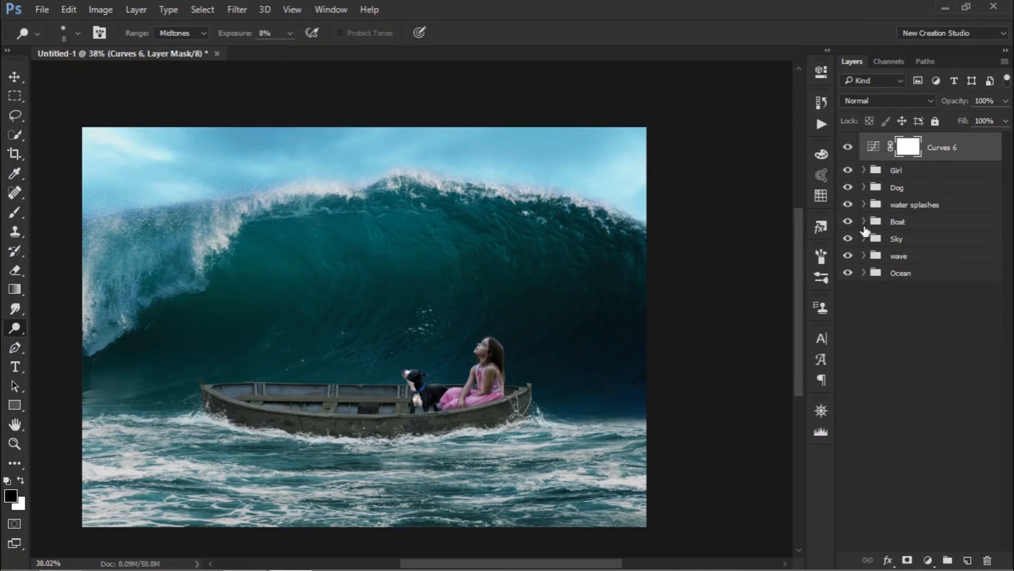
Step: Create a new empty group directly above the Girl group, without any leftover blank layer
click(894, 172)
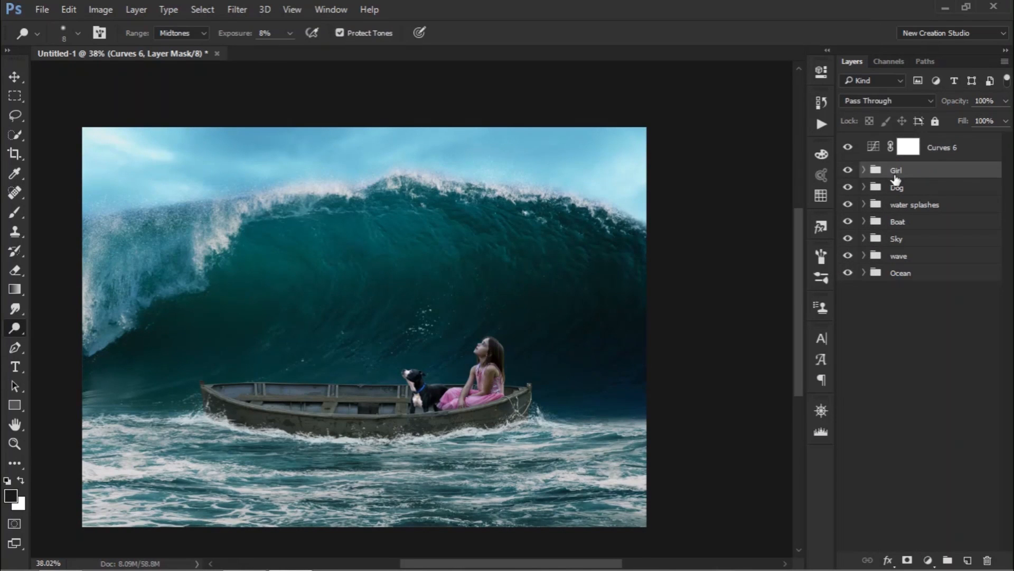
click(963, 558)
key(ctrl+g)
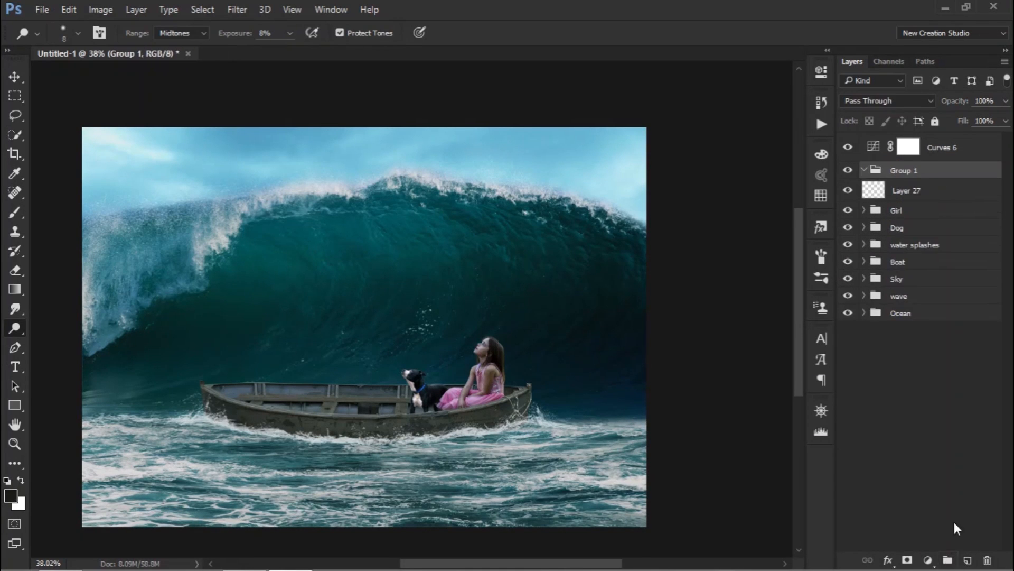
click(881, 193)
drag(887, 188, 900, 170)
key(Delete)
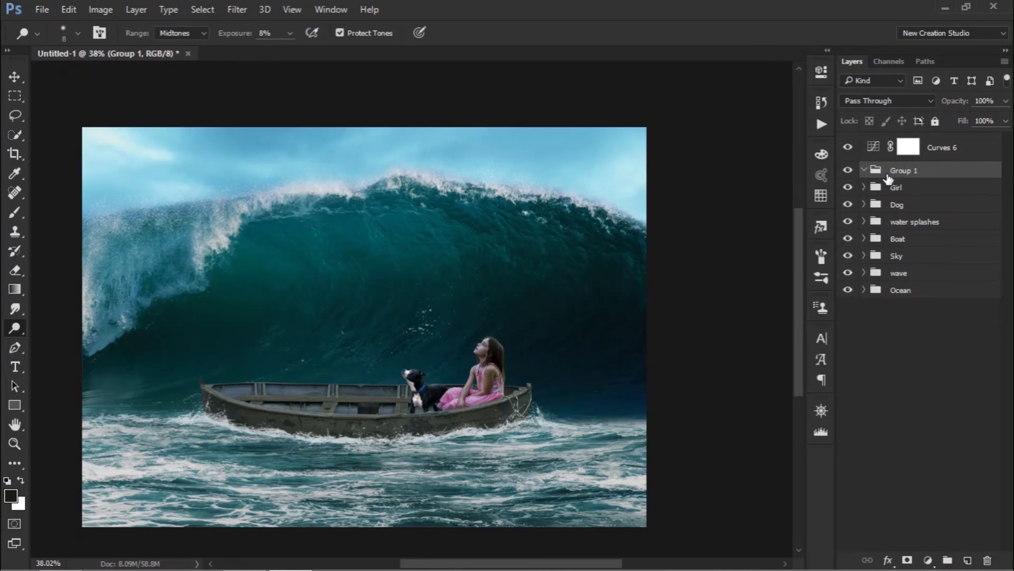
Step: Compare the image with and without Curves 6 and lower that adjustment's Fill to about 89%
click(848, 147)
click(848, 149)
click(876, 152)
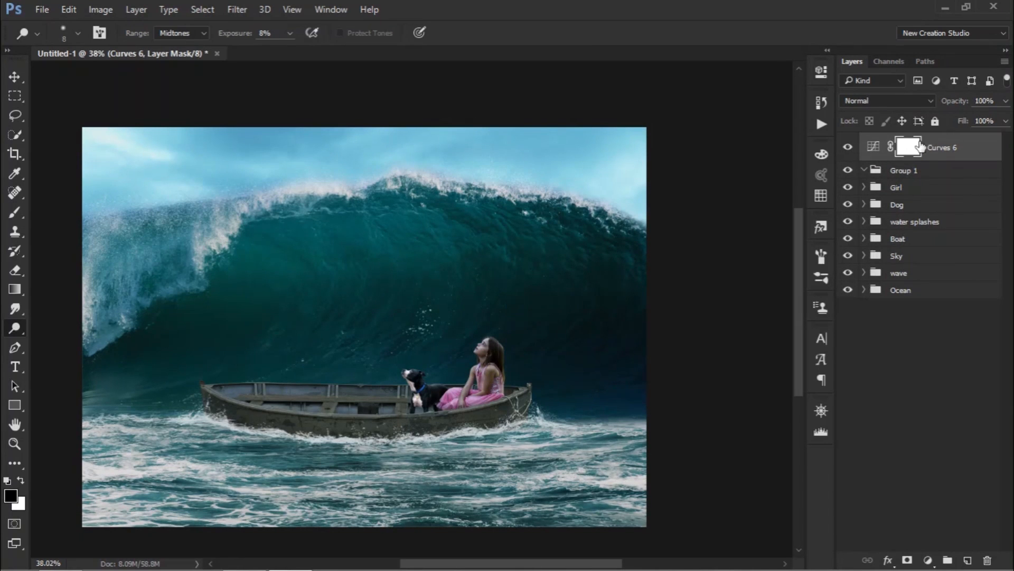
drag(963, 121, 958, 122)
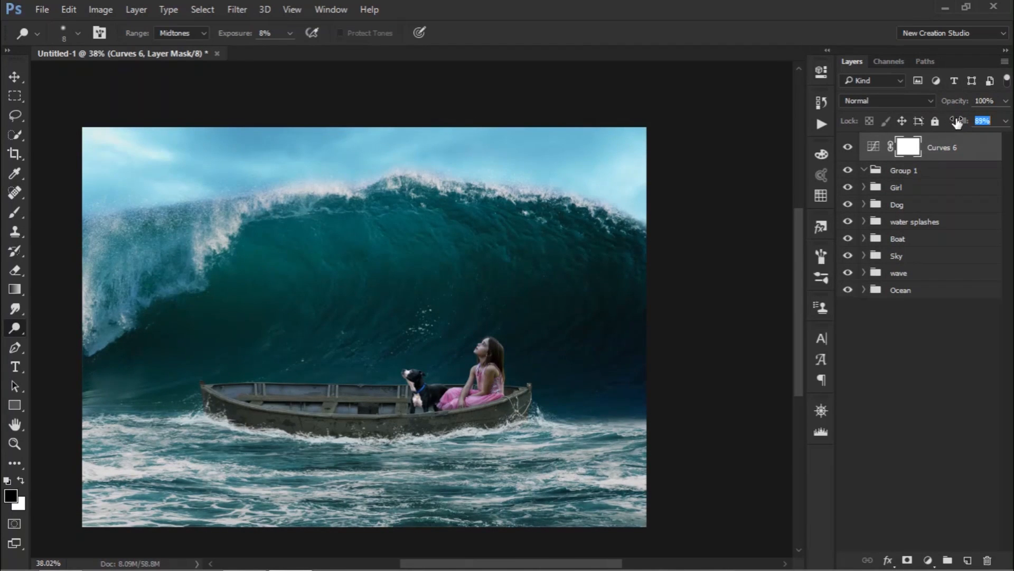
Step: Rename the new empty group as Splashes
click(870, 172)
double_click(896, 168)
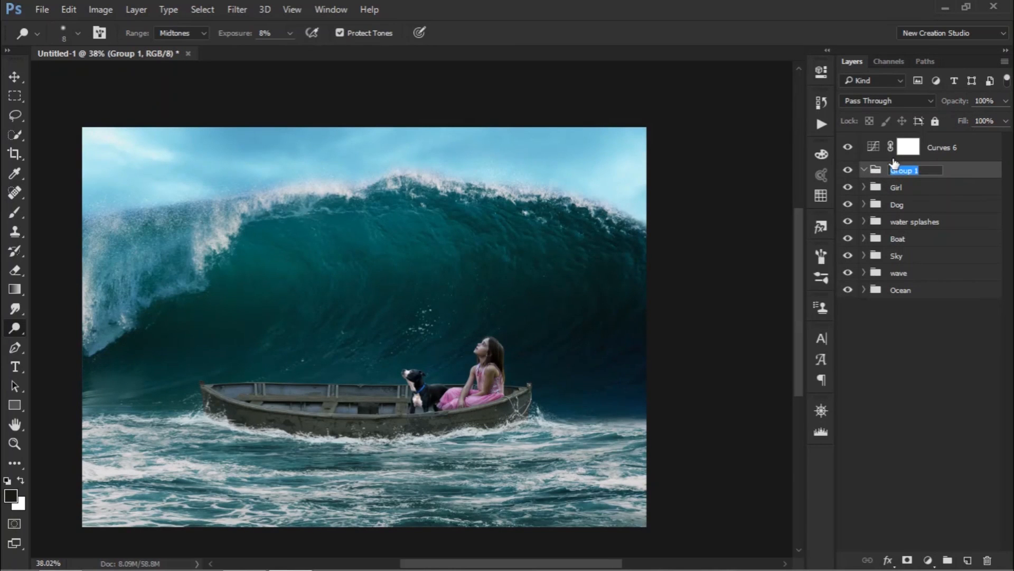
text(Splashes)
key(Return)
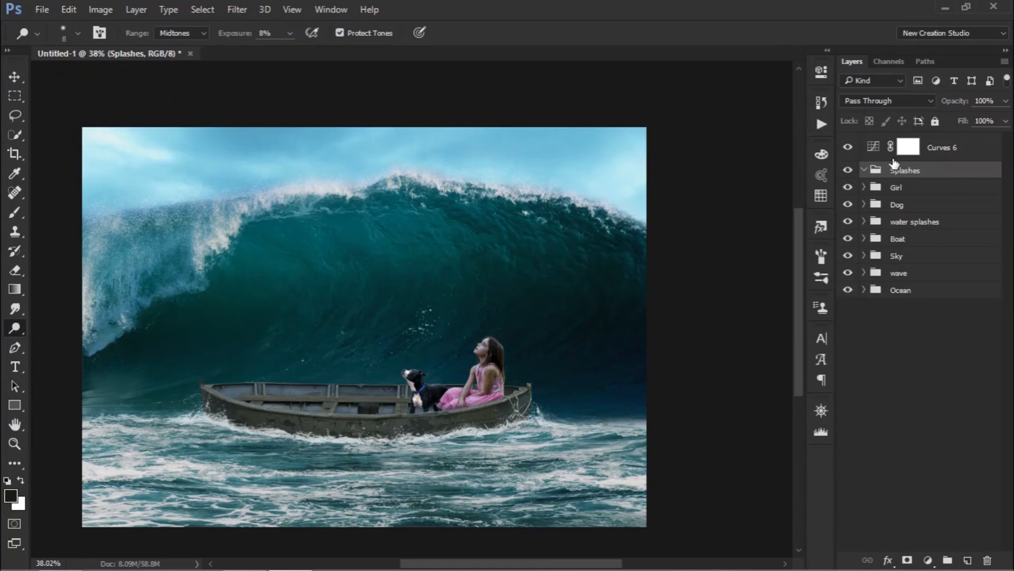
Step: Choose the low, wide 2500 px water-splash brush and try to paint with it on the Splashes group
click(15, 212)
right_click(371, 221)
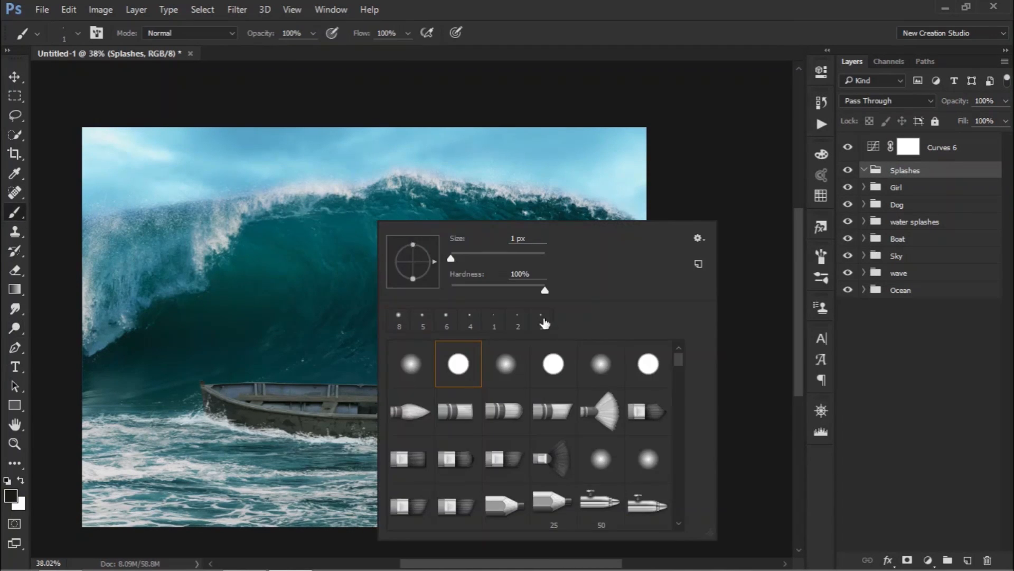
mouse_move(679, 360)
mouse_down()
mouse_move(679, 521)
mouse_move(679, 510)
mouse_up()
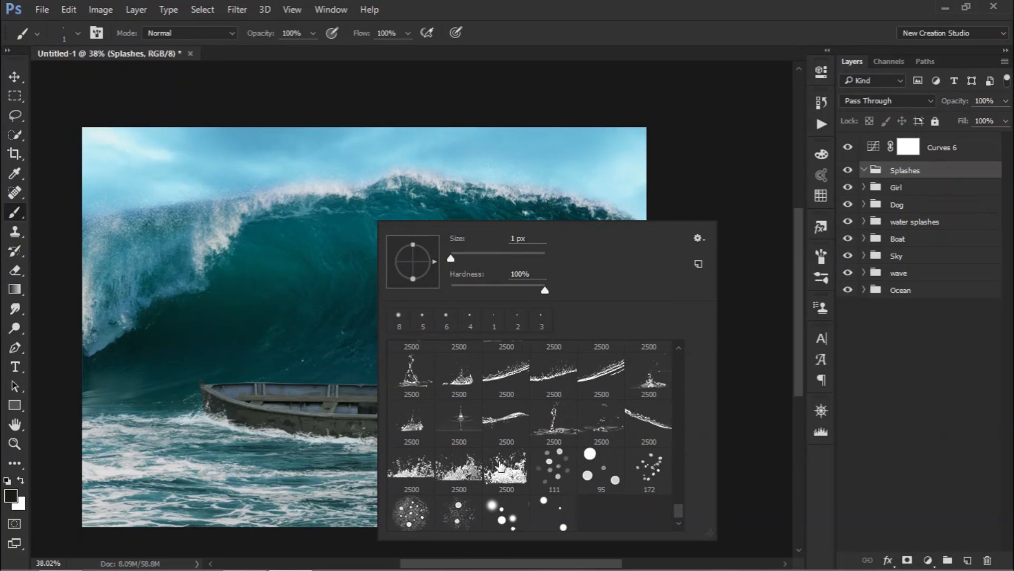
click(411, 466)
click(285, 413)
click(287, 416)
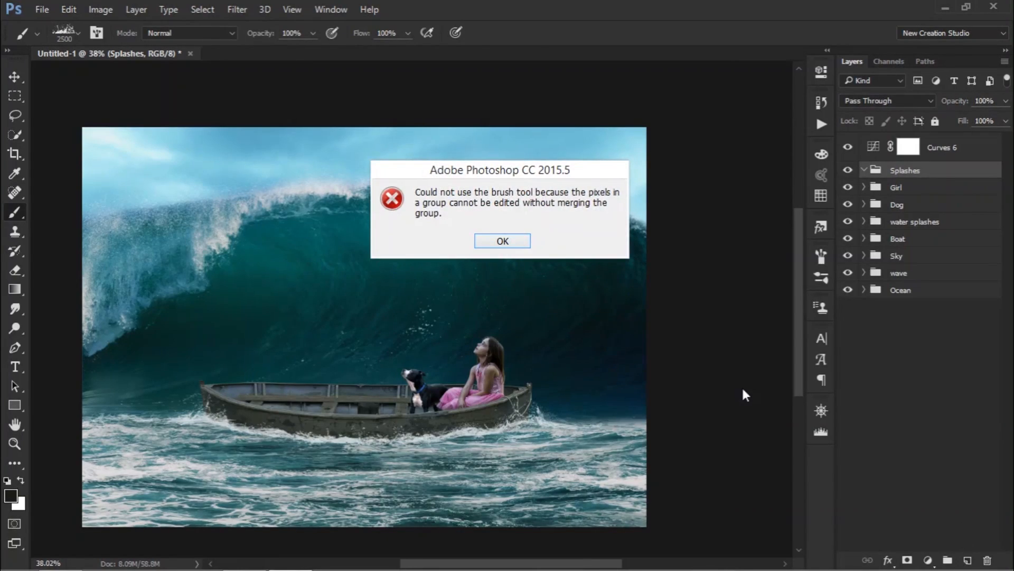
key(Return)
Step: Add a new layer inside the Splashes group and stamp one white splash at 2100 px over the water in front of the boat
click(967, 560)
key(x)
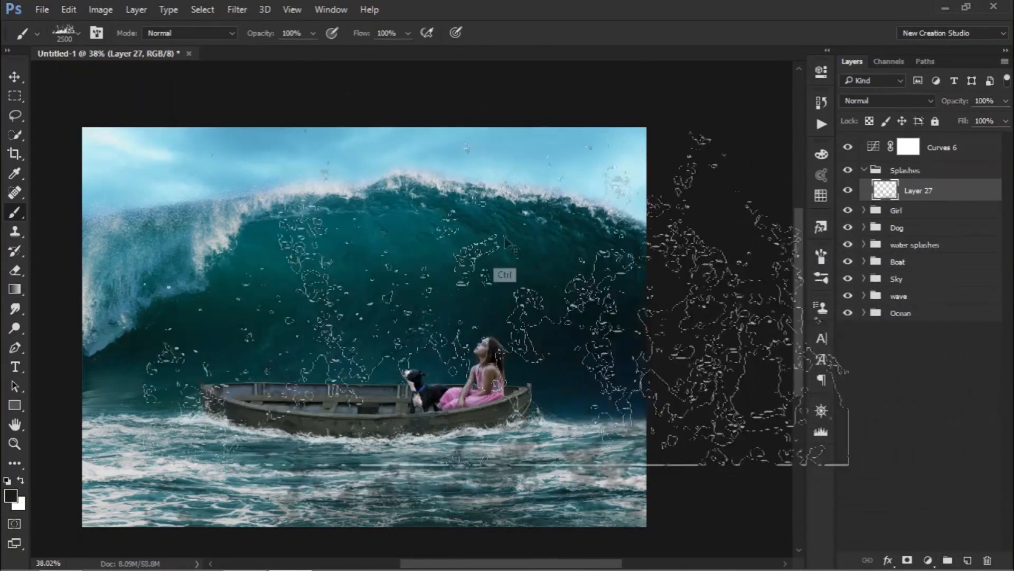
key(bracketleft)
key(bracketleft)
key(bracketleft)
key(bracketleft)
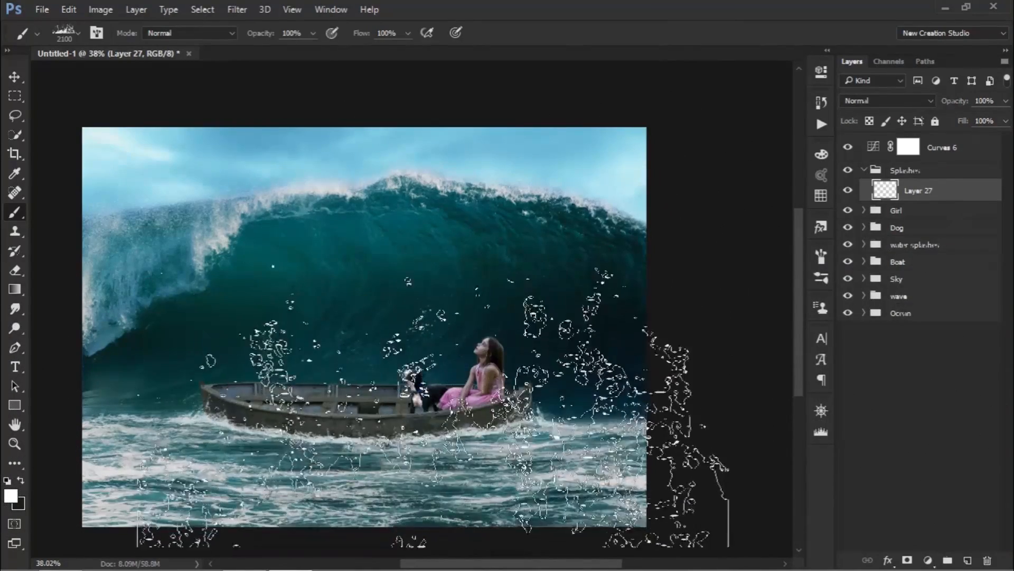
click(441, 407)
scroll(475, 391, down, 3)
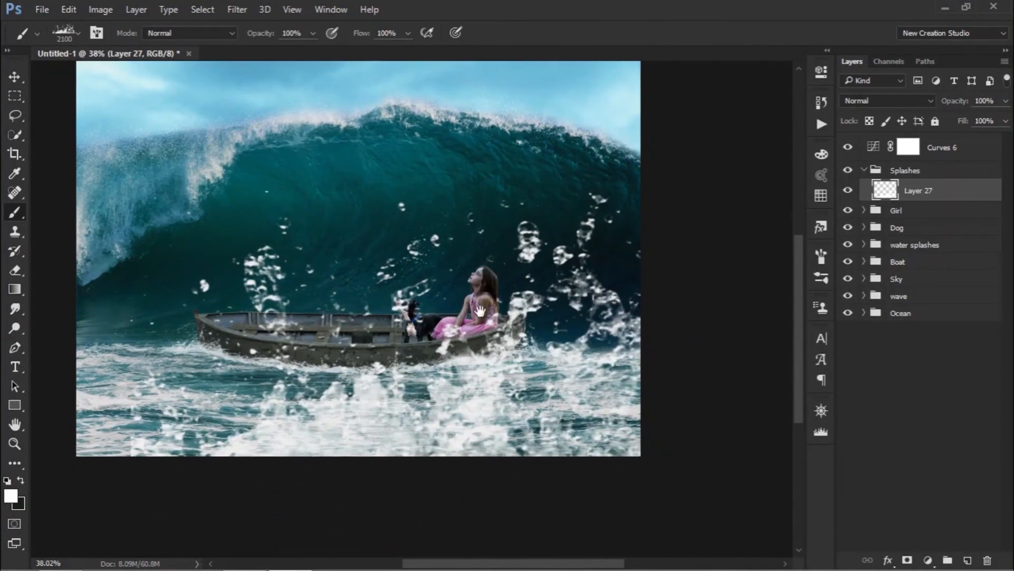
Step: Scale the splash to about 76%, rotate it about -9° and move it to the lower-right corner of the image
key(ctrl+t)
drag(638, 173, 570, 205)
drag(533, 284, 633, 368)
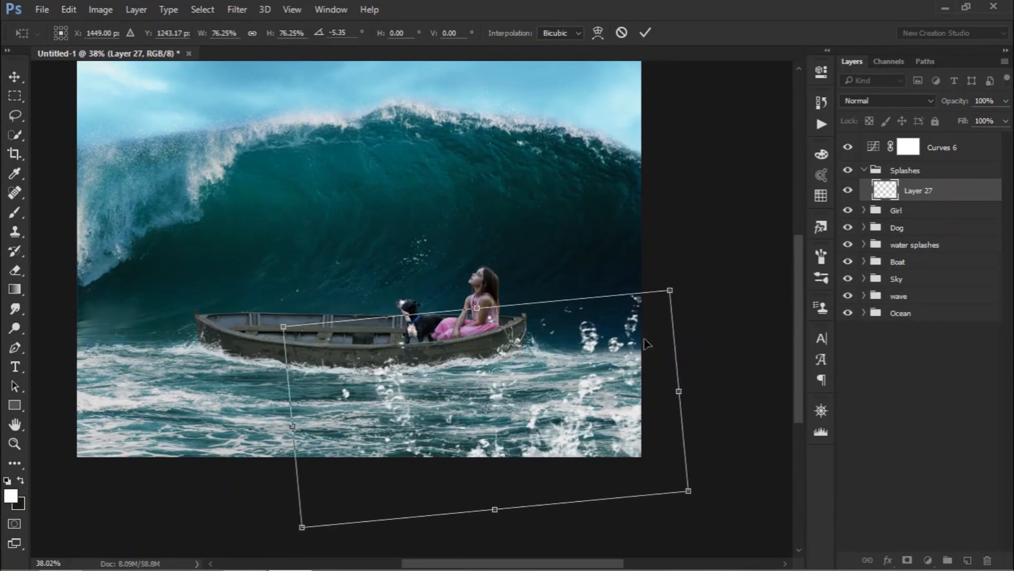
drag(692, 255, 682, 242)
drag(672, 360, 705, 341)
key(Return)
Step: Reselect the first water-splash brush tip at 2500 px and tilt its angle
key(b)
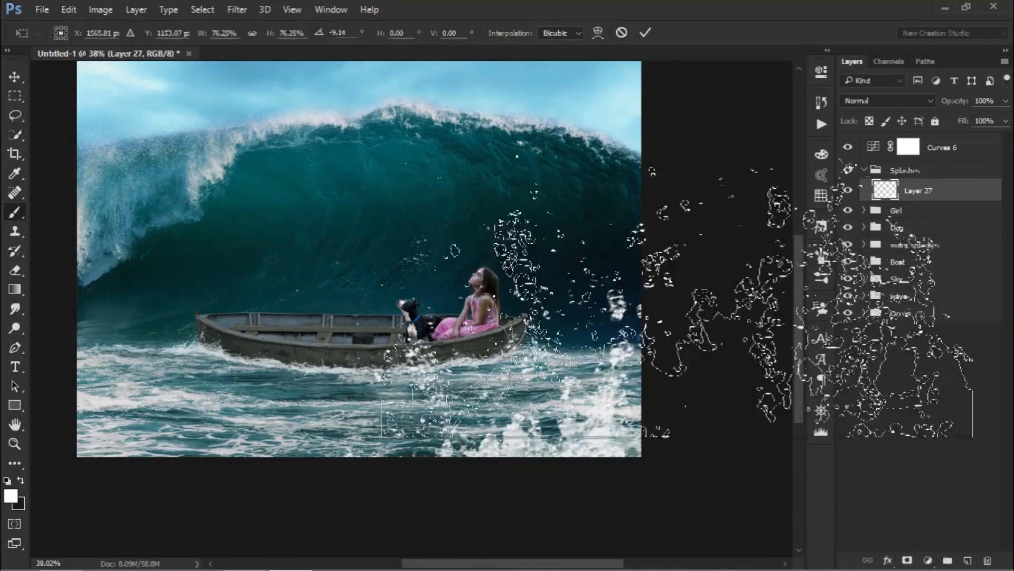
right_click(479, 253)
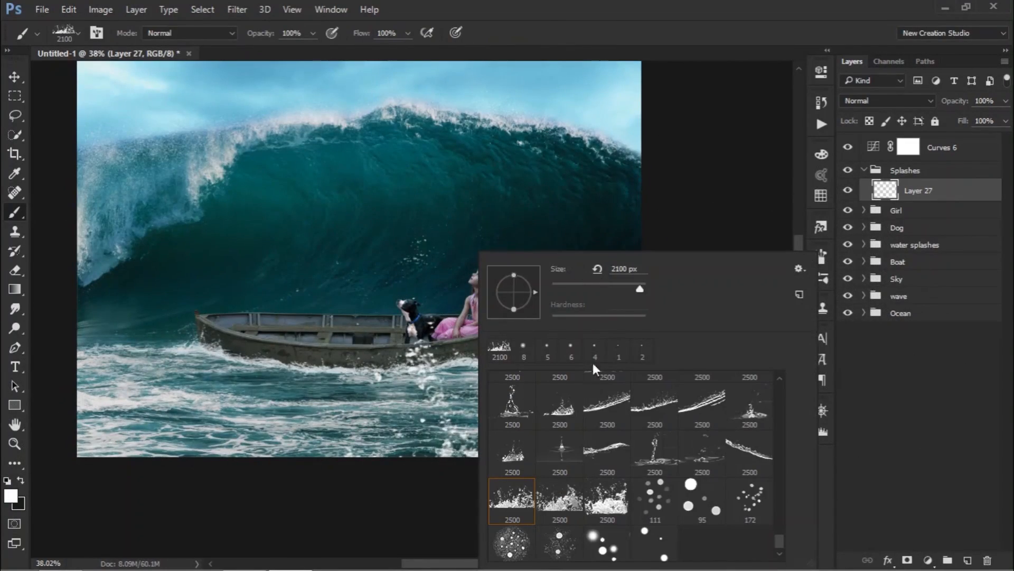
click(557, 503)
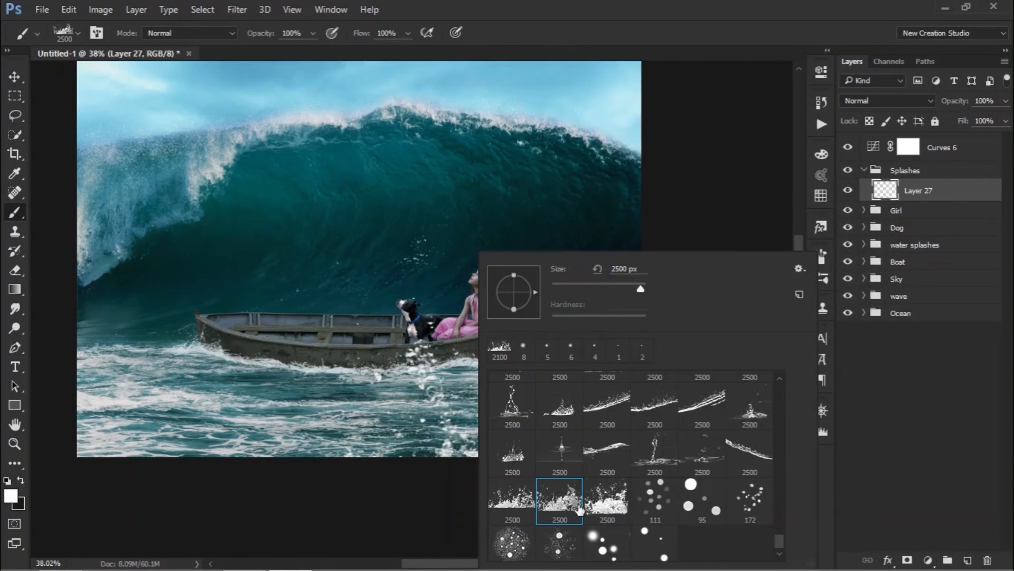
click(528, 491)
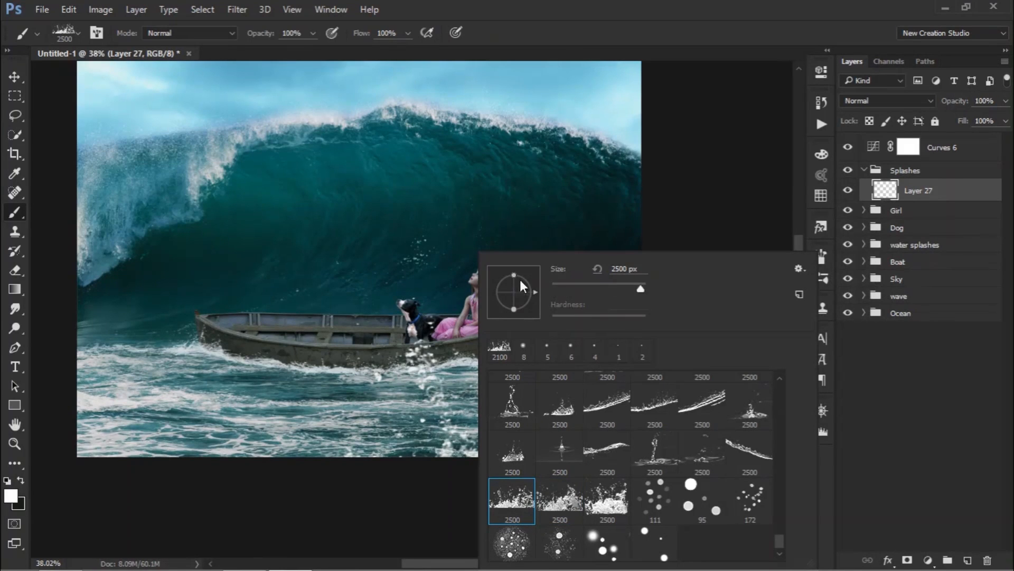
key(Return)
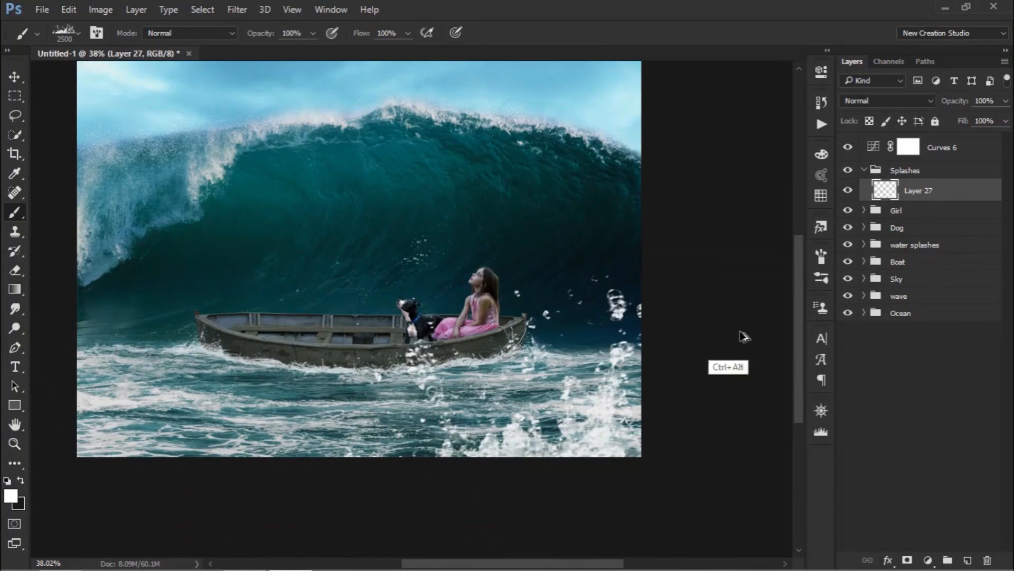
Step: Add a second layer in the Splashes group and stamp a tilted white splash at 1800 px over the lower-left water
click(967, 560)
key(bracketleft)
key(bracketleft)
key(bracketleft)
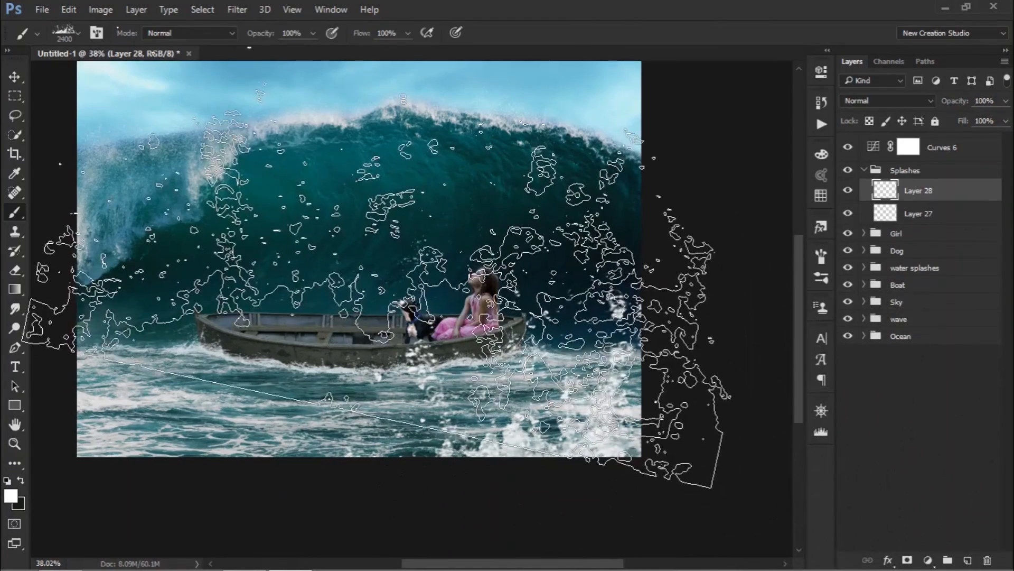
key(bracketleft)
key(bracketleft)
key(bracketleft)
key(bracketleft)
click(148, 399)
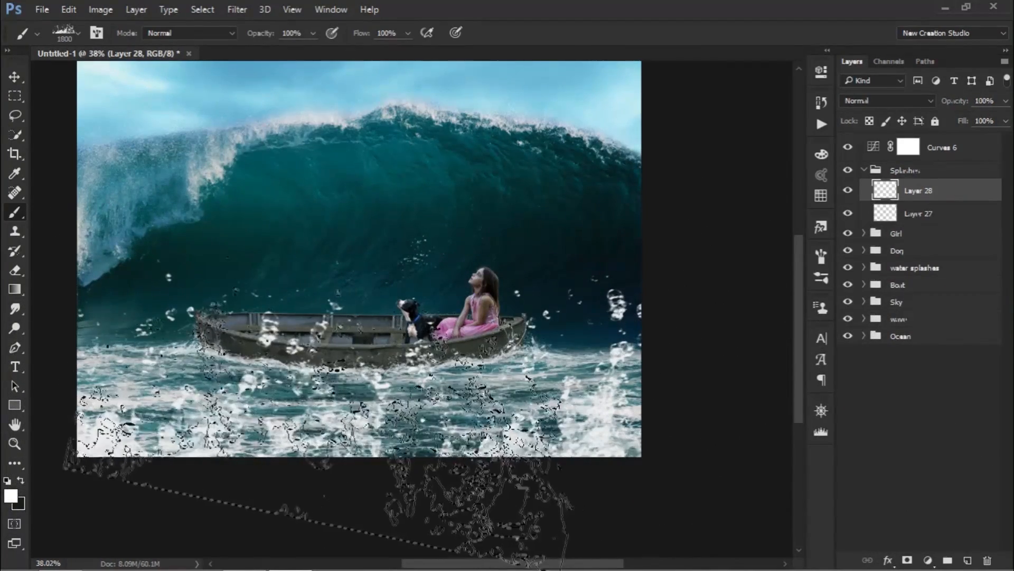
Step: Rotate the second splash about 4.4° and reposition it along the lower-left edge of the image
drag(355, 396, 552, 356)
key(ctrl+t)
drag(586, 307, 579, 334)
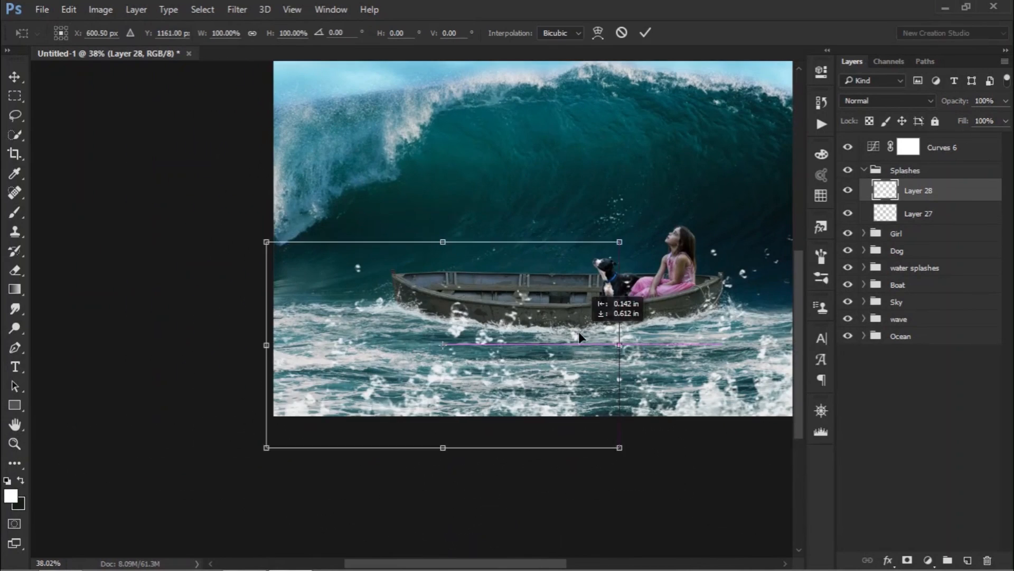
drag(669, 303, 671, 320)
drag(597, 353, 575, 341)
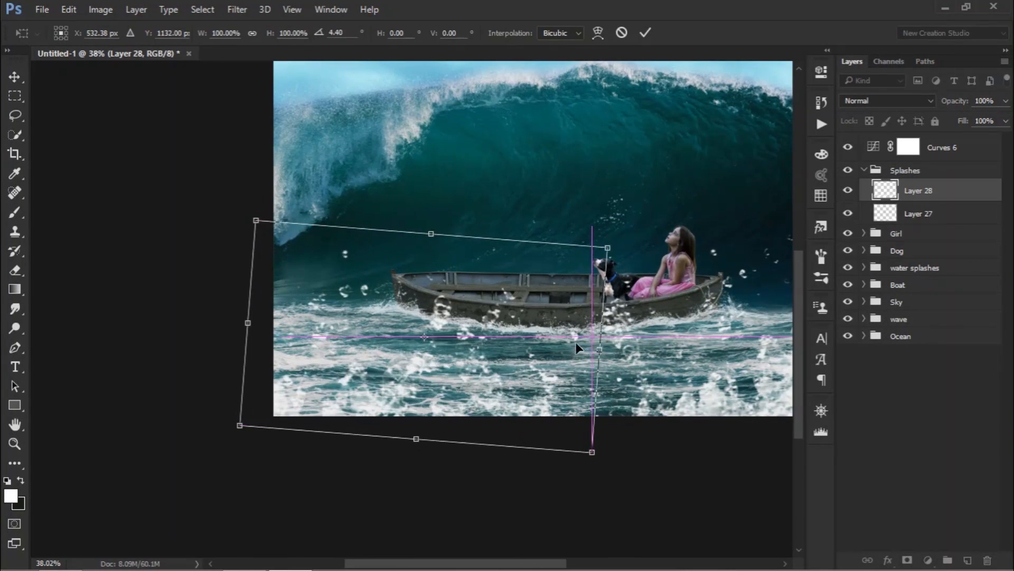
key(Return)
key(b)
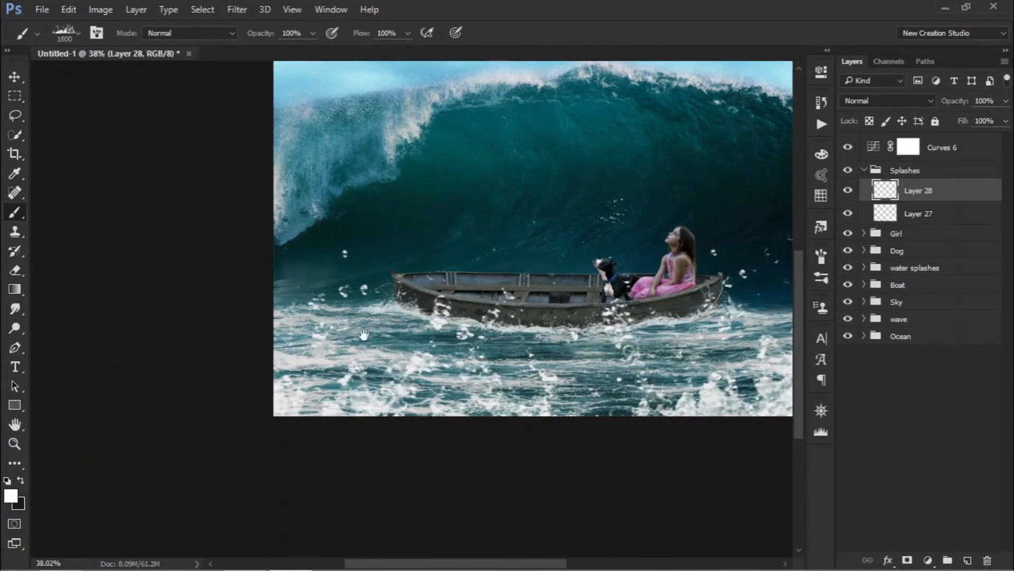
Step: Apply a Gaussian Blur with a 5-pixel radius to the splash on Layer 28
drag(467, 309, 341, 334)
click(238, 10)
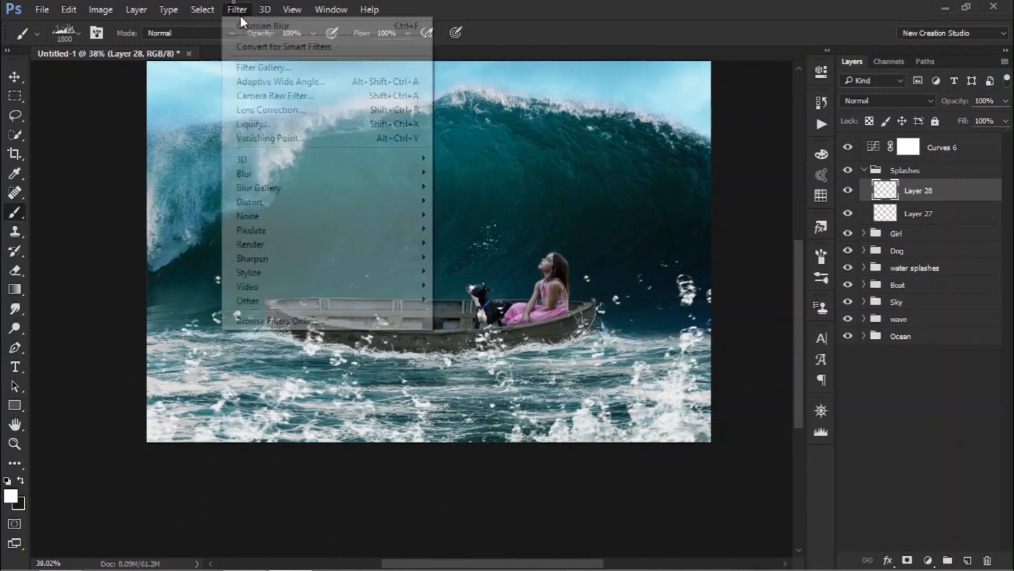
mouse_move(251, 173)
click(473, 231)
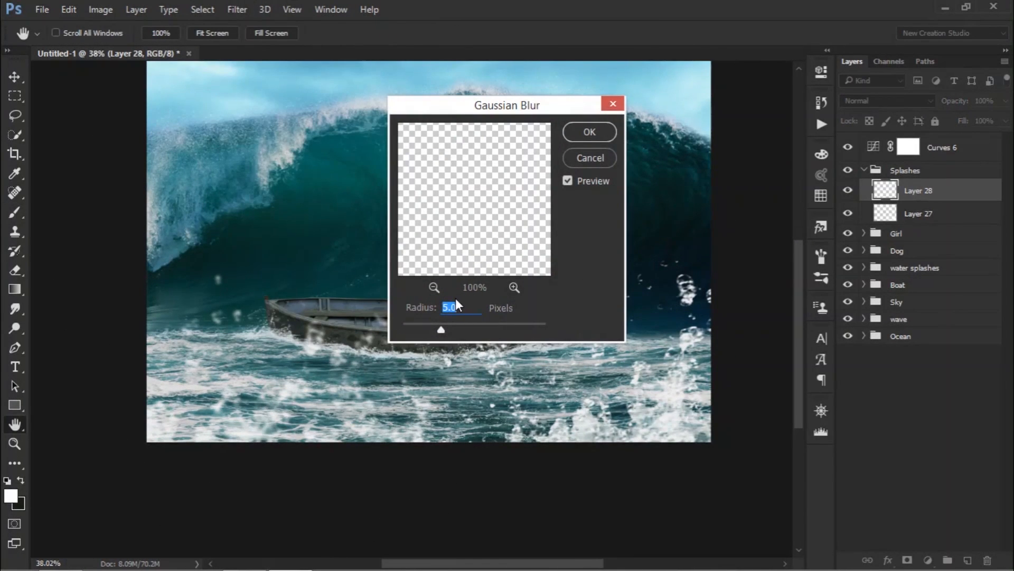
text(10)
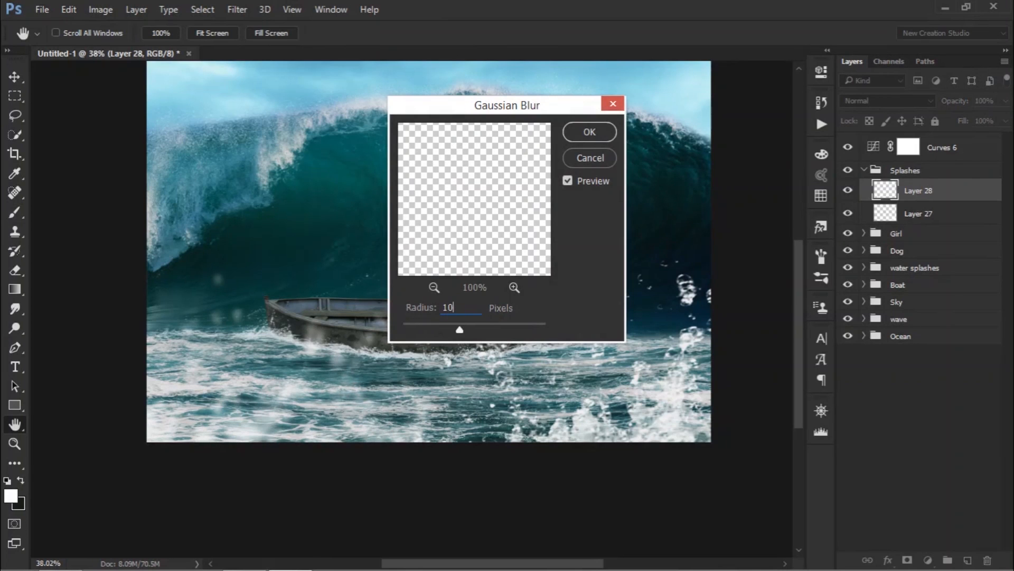
key(BackSpace)
key(BackSpace)
text(5)
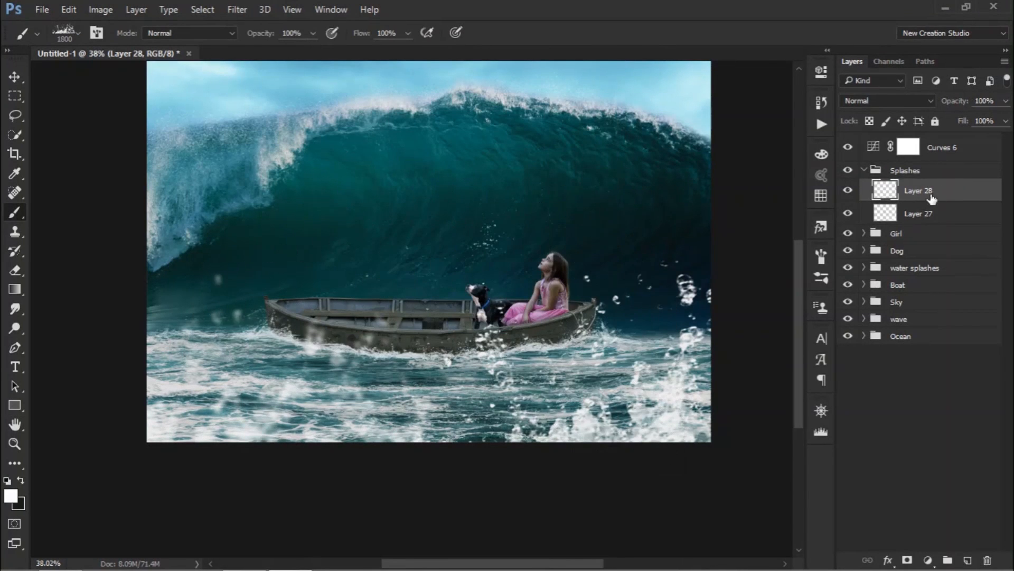
Step: Repeat the last Gaussian Blur on the splash on Layer 27
click(919, 214)
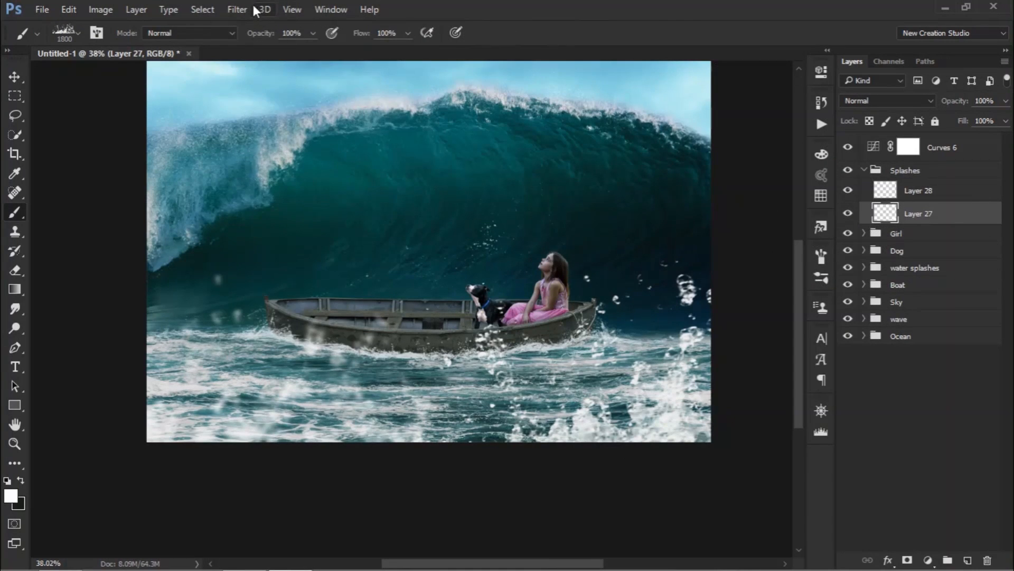
click(237, 9)
click(242, 25)
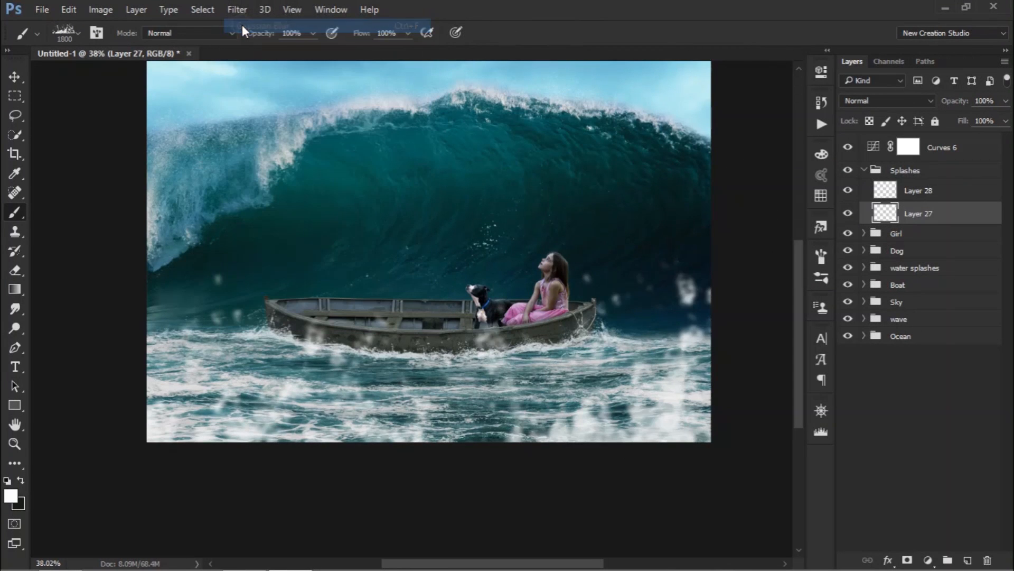
click(14, 76)
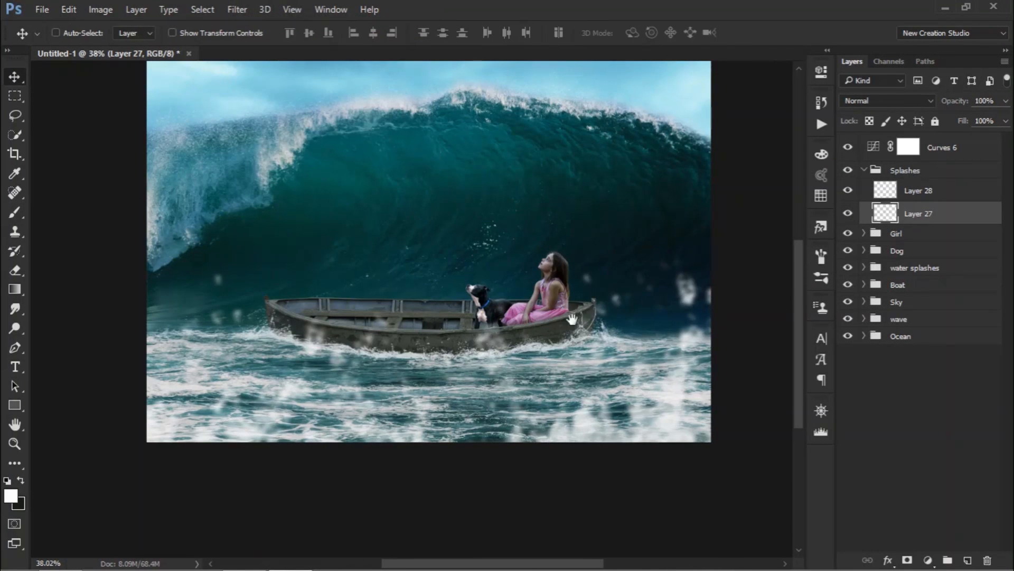
Step: Add a new group above the Splashes group and name it Shark
scroll(537, 325, down, 2)
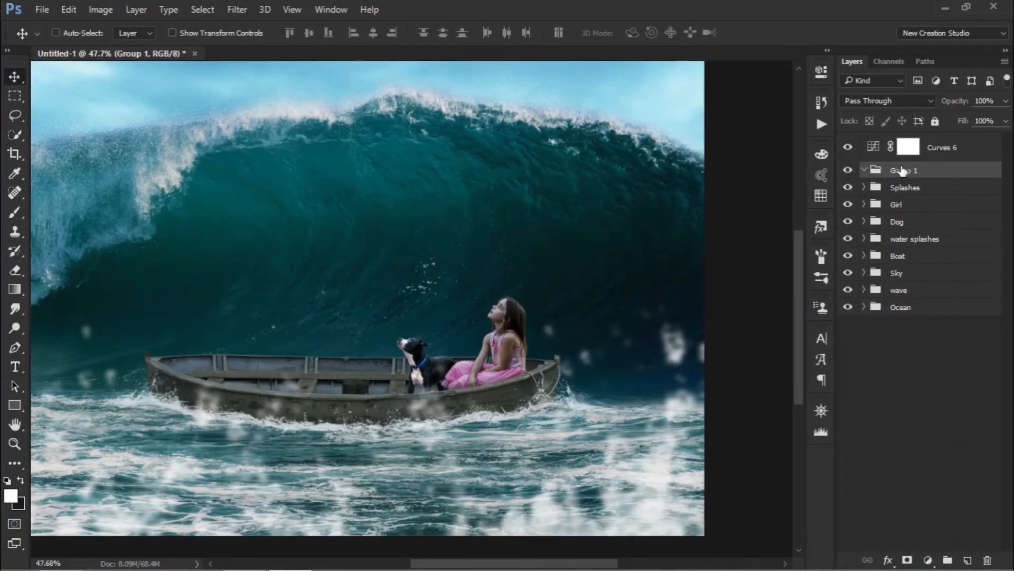
double_click(902, 170)
text(Shark)
key(Return)
Step: Place the killer whale stock image from the Episode 50 Stock Photos folder into the composite
mouse_move(241, 568)
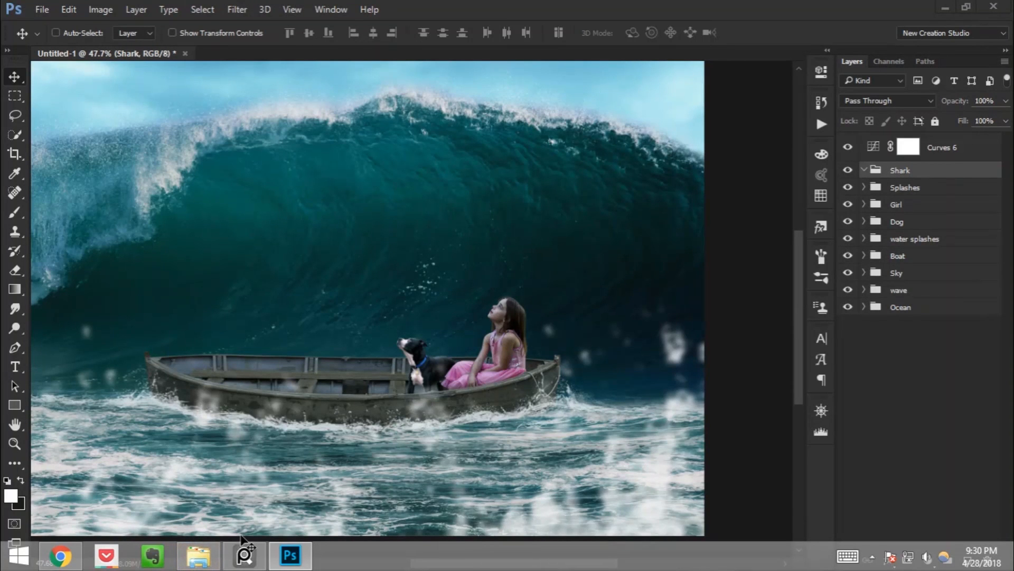
click(198, 554)
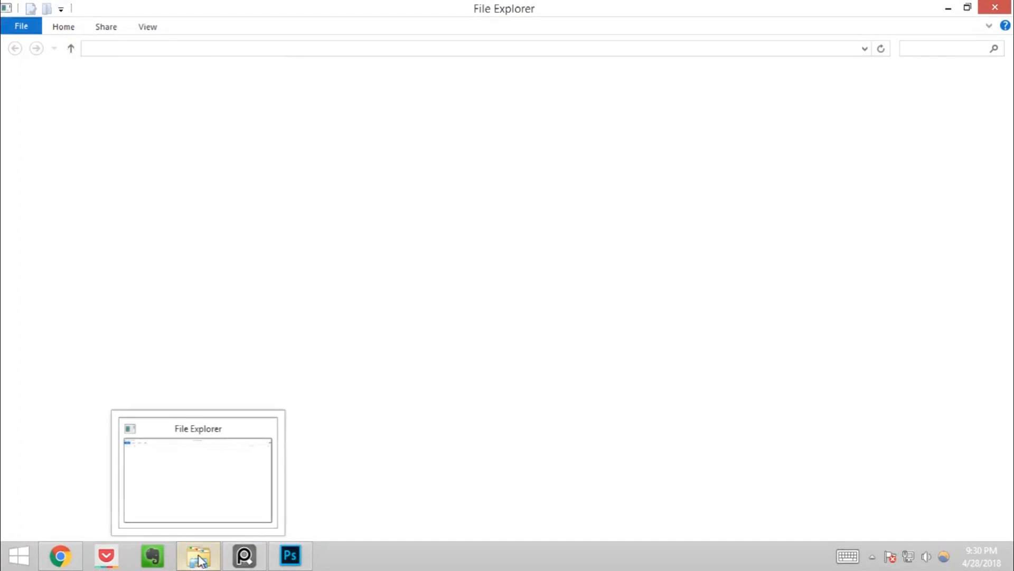
double_click(281, 126)
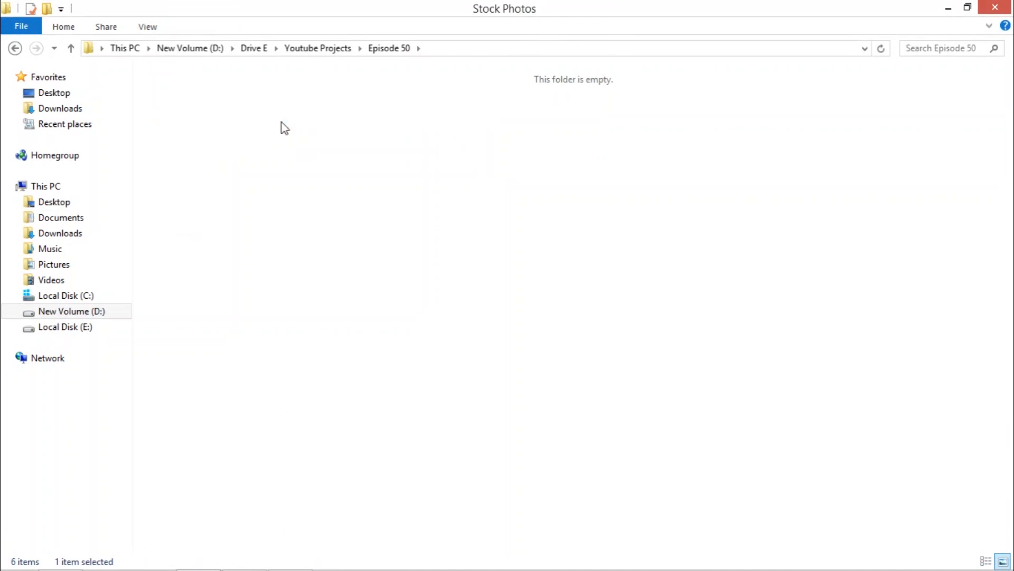
drag(448, 188, 408, 405)
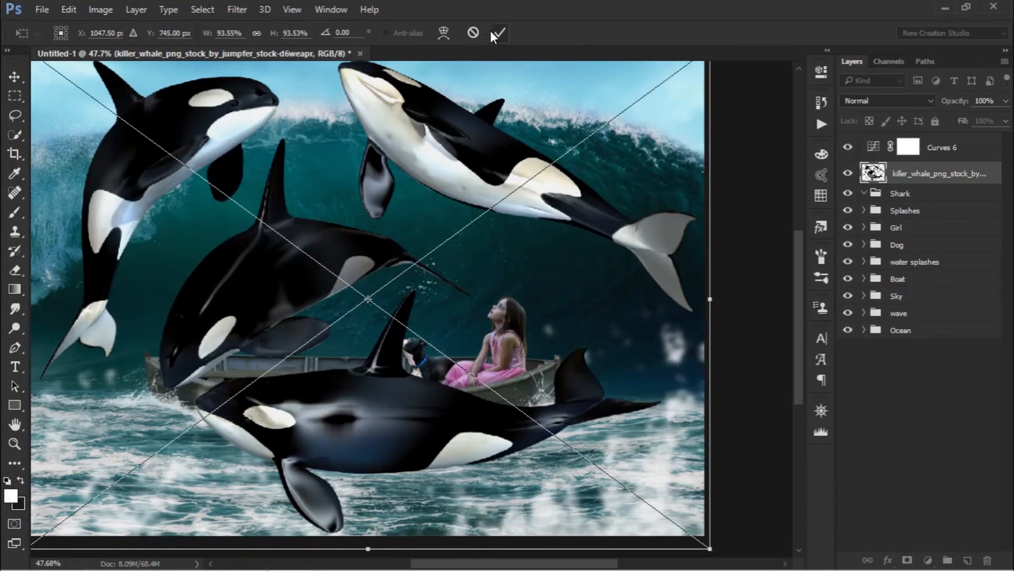
click(500, 32)
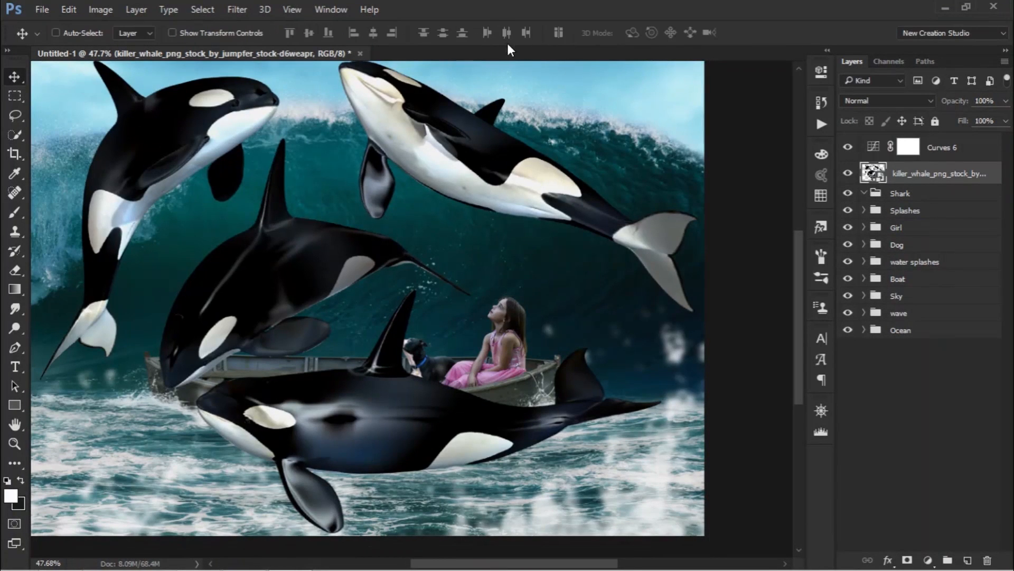
Step: Scale the placed killer whale image down proportionally to about 57% over the lower-left part of the scene
click(877, 104)
click(870, 105)
key(ctrl+t)
key(ctrl+0)
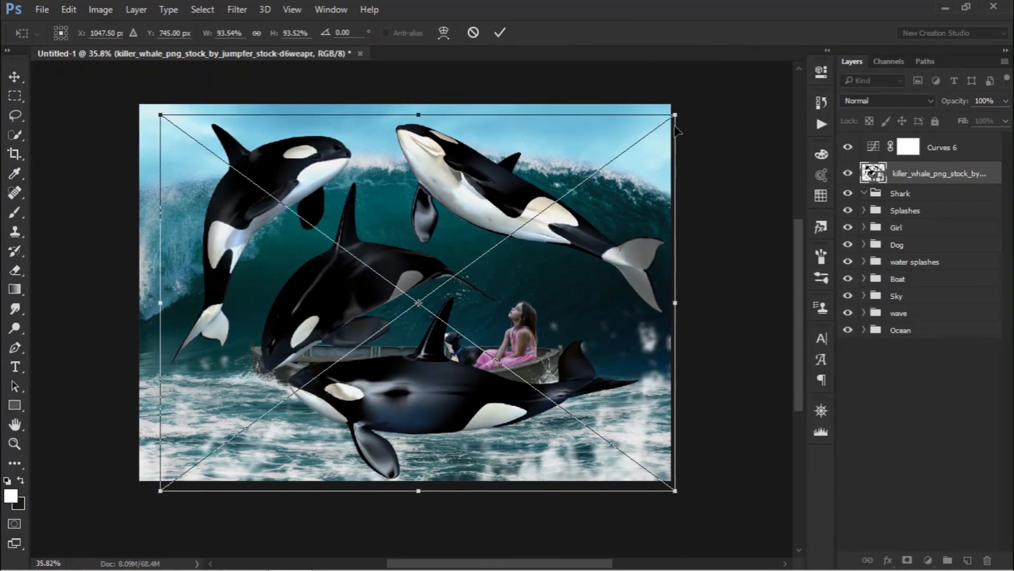
drag(677, 127, 498, 283)
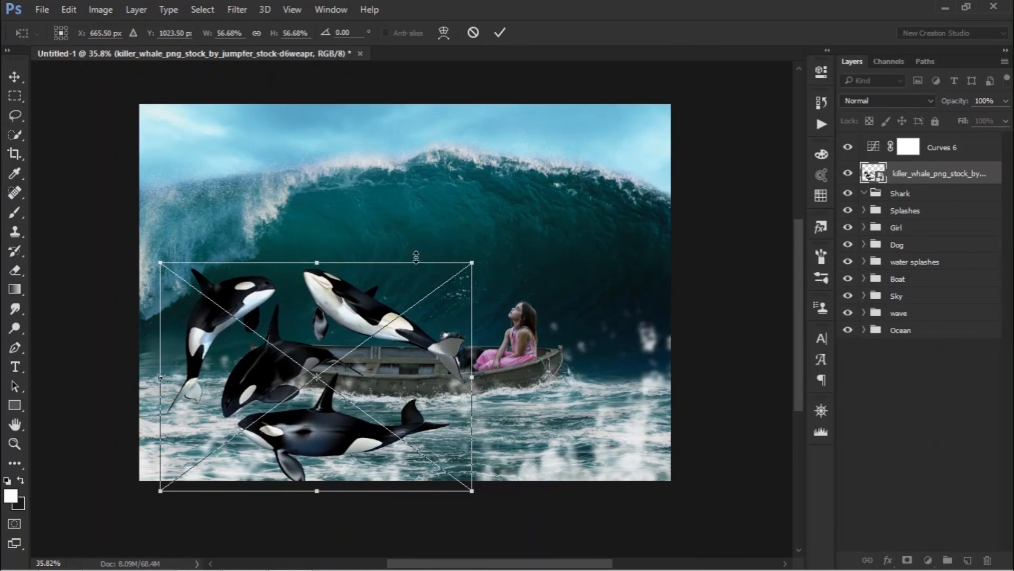
click(499, 33)
Step: Lasso the lowest killer whale, copy it to its own layer, and hide the original killer whale layer
scroll(530, 330, up, 3)
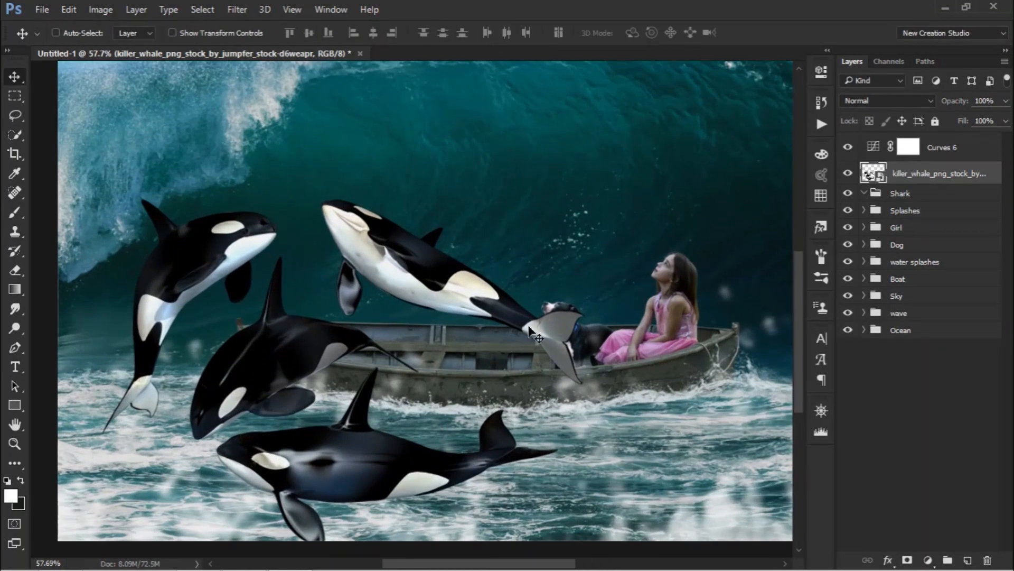
drag(438, 357, 490, 294)
scroll(393, 357, up, 5)
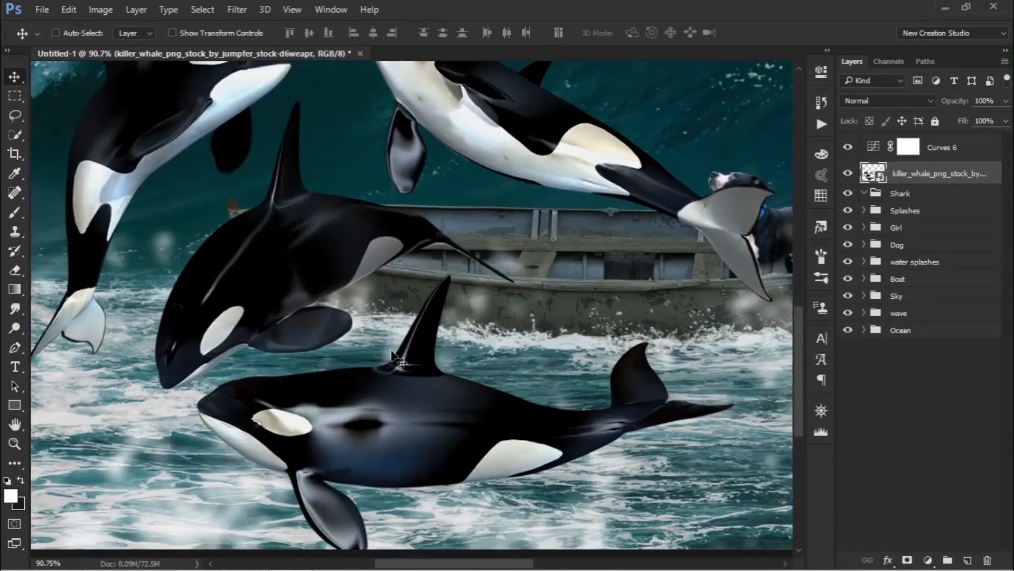
scroll(393, 357, down, 4)
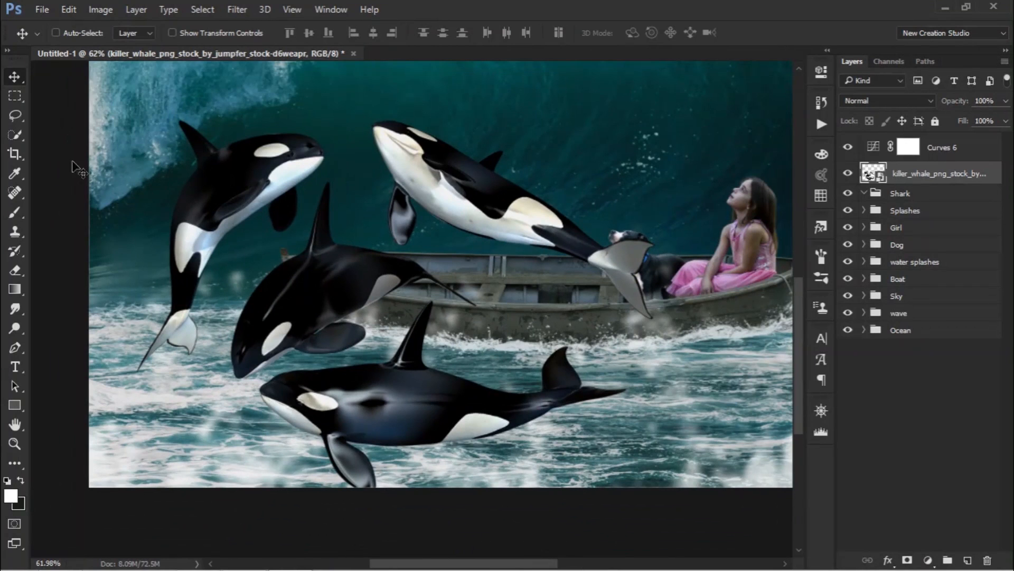
click(18, 120)
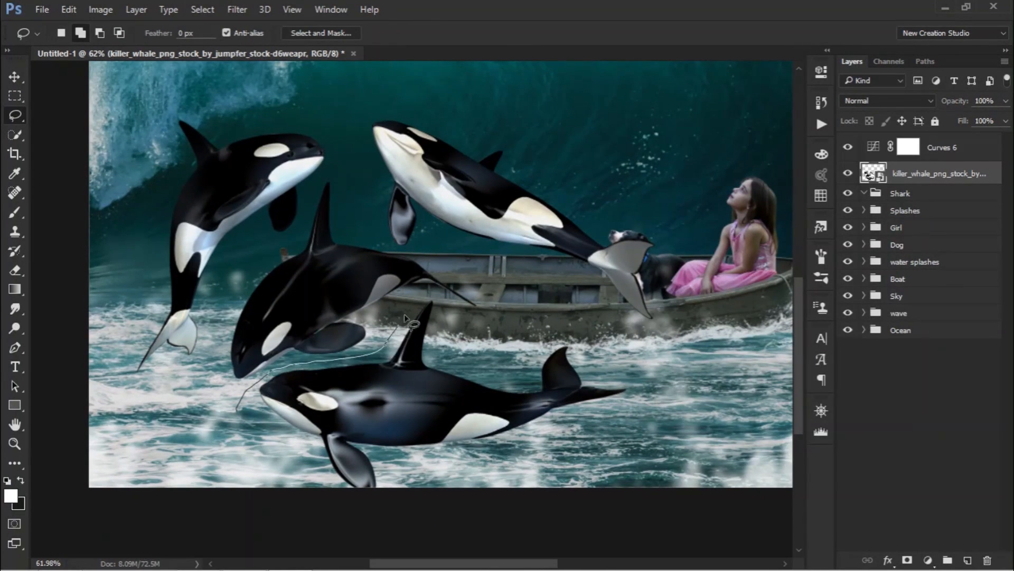
mouse_move(404, 315)
mouse_down()
mouse_move(435, 296)
mouse_move(449, 338)
mouse_up()
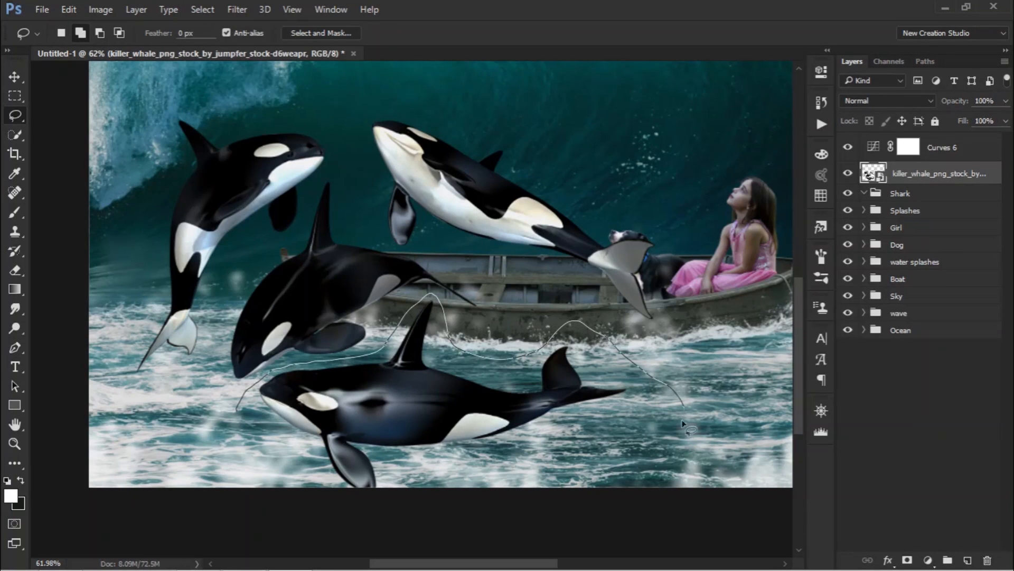
mouse_move(684, 423)
mouse_down()
mouse_move(529, 492)
mouse_move(332, 518)
mouse_move(203, 476)
mouse_move(214, 418)
mouse_up()
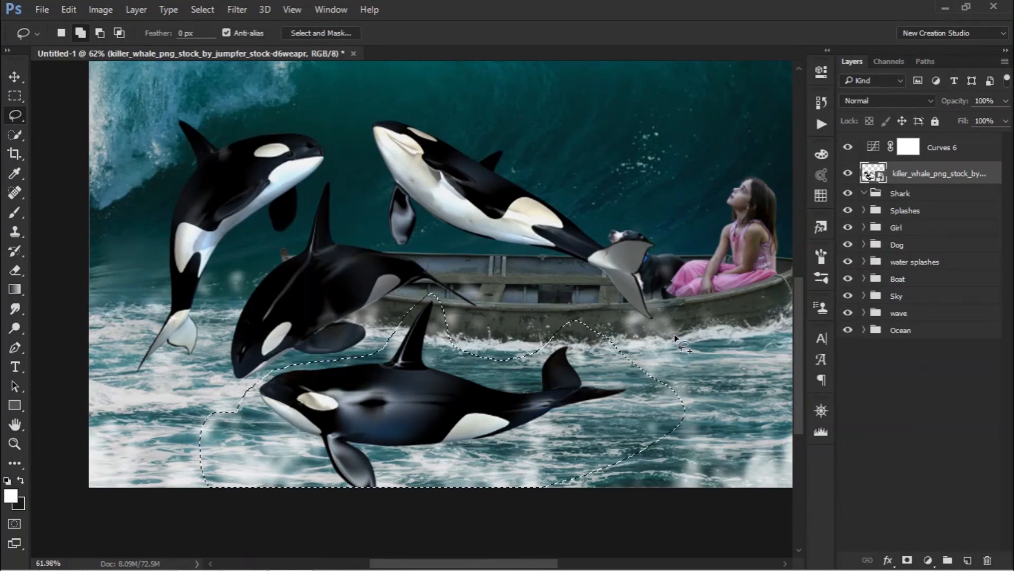
key(ctrl+j)
click(848, 196)
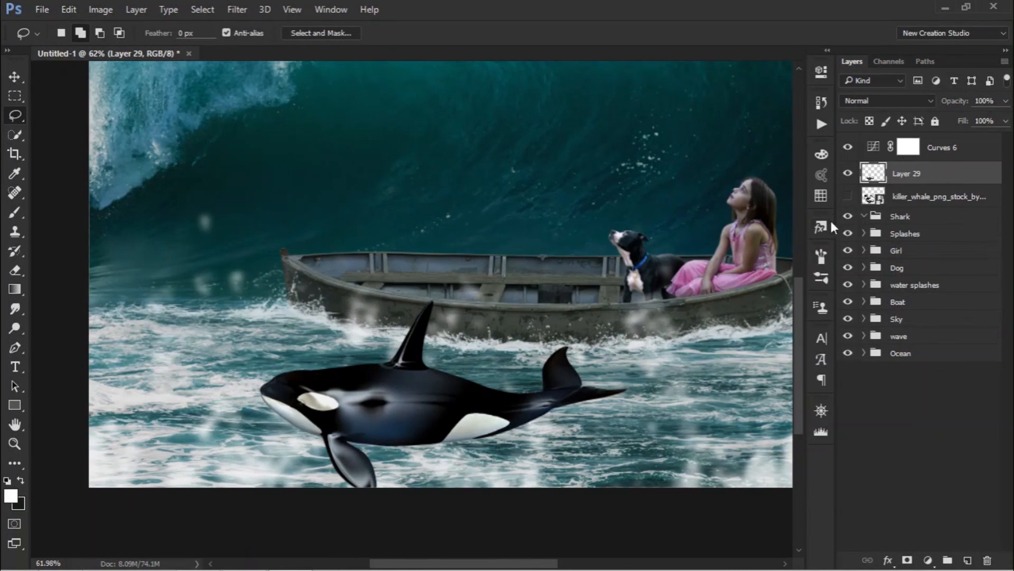
Step: Scale the copied whale to about 74% and move it over the water at the image's lower-right edge
drag(626, 297, 372, 370)
key(ctrl+t)
drag(337, 392, 685, 359)
drag(596, 360, 373, 354)
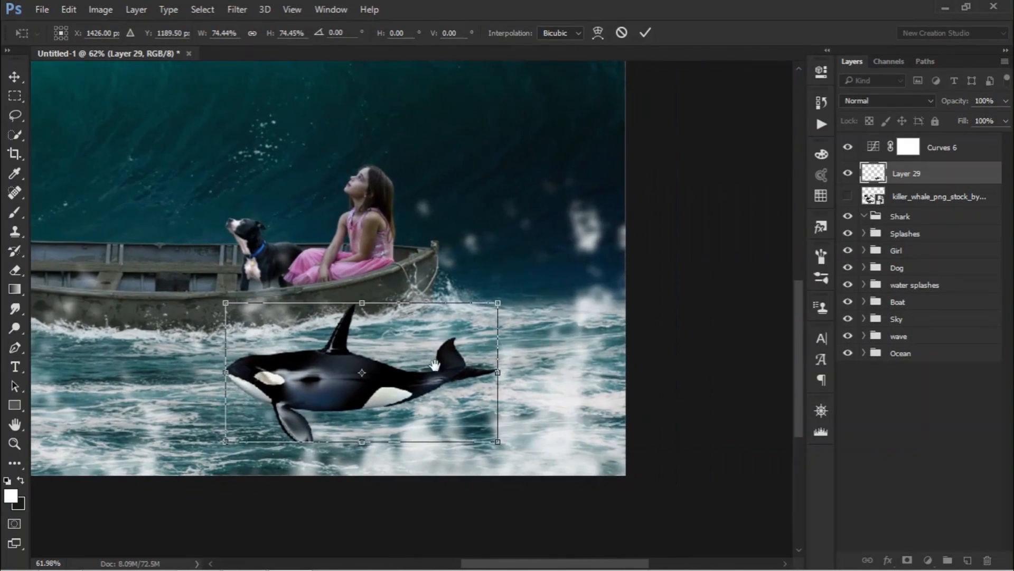
drag(454, 341, 626, 355)
key(Return)
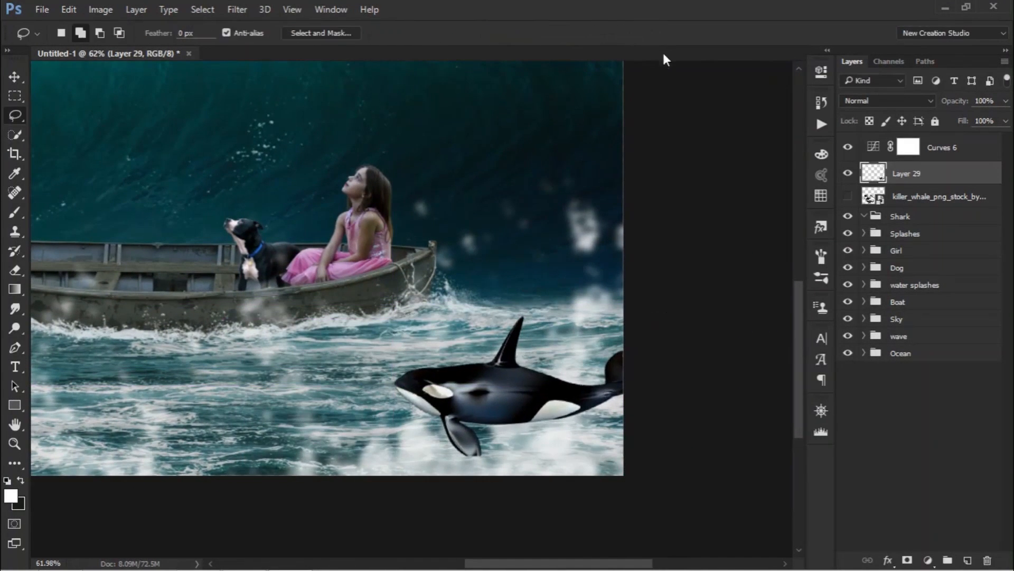
Step: Move Layer 29 into the Shark group and place that group below the Splashes group
drag(914, 176, 877, 228)
click(864, 194)
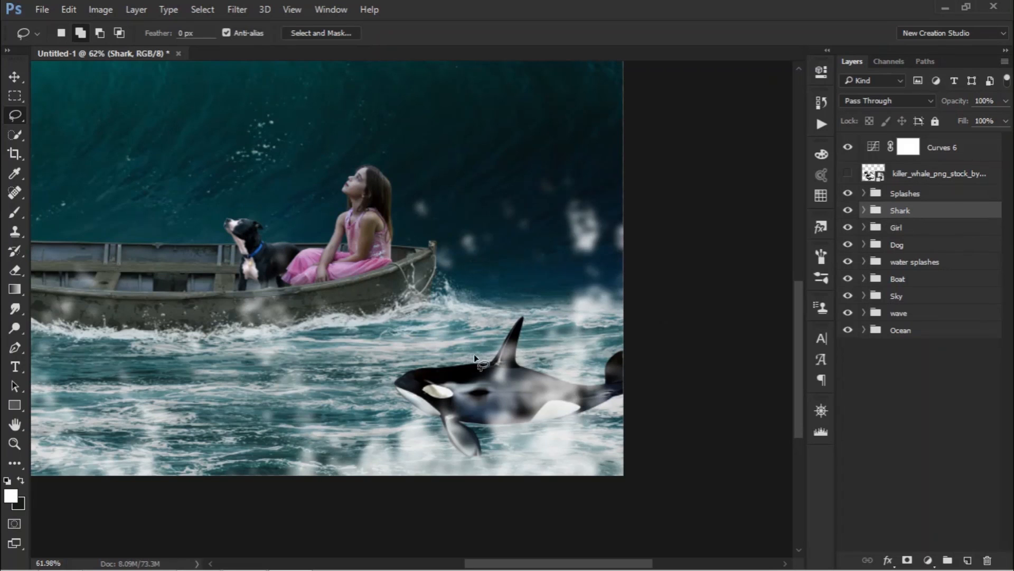
Step: Lasso the whale's dorsal fin and mask Layer 29 so that only the fin shows
drag(500, 360, 540, 377)
drag(540, 377, 511, 297)
drag(533, 179, 445, 222)
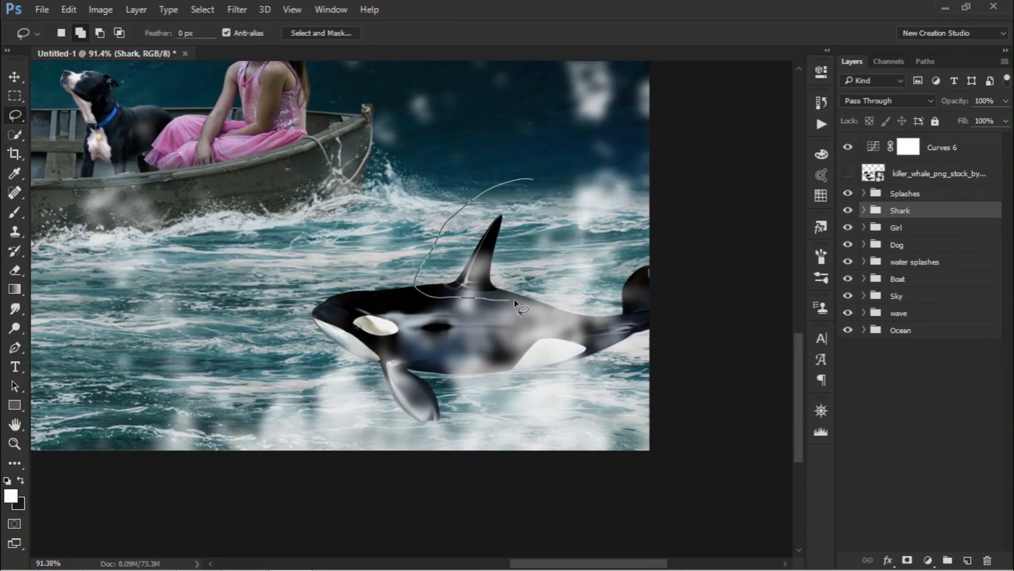
drag(547, 219, 538, 180)
key(ctrl+shift+alt+n)
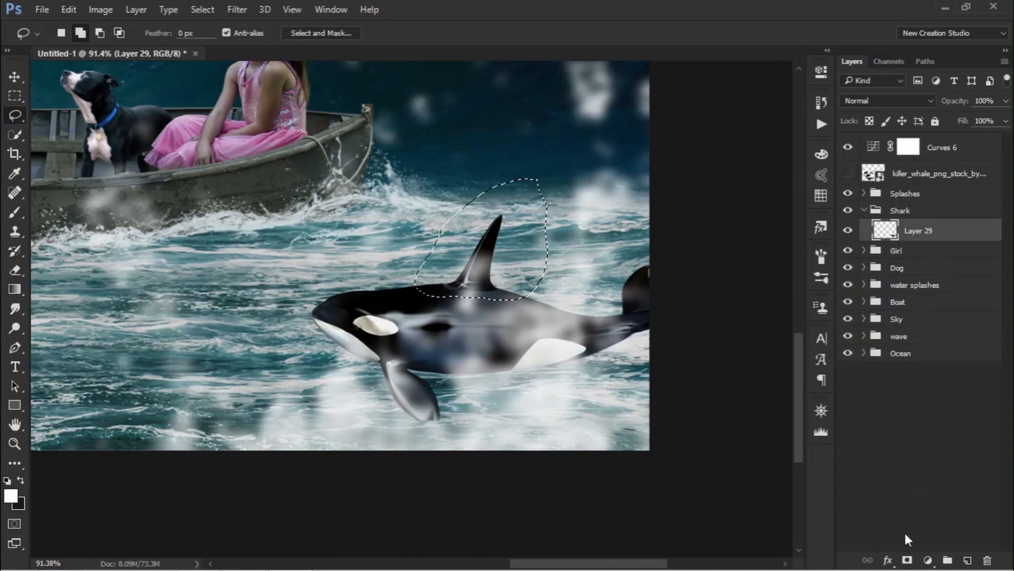
click(907, 559)
Step: Scale the fin to about 124%, rotate it about -2.3°, and reposition it slightly lower in the water
scroll(493, 323, up, 1)
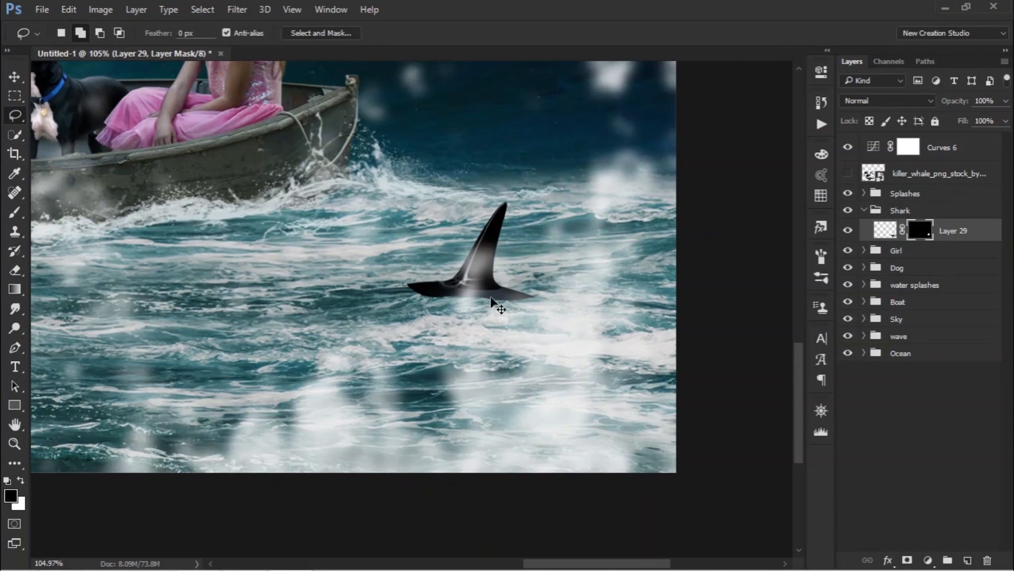
key(ctrl+t)
scroll(465, 310, down, 6)
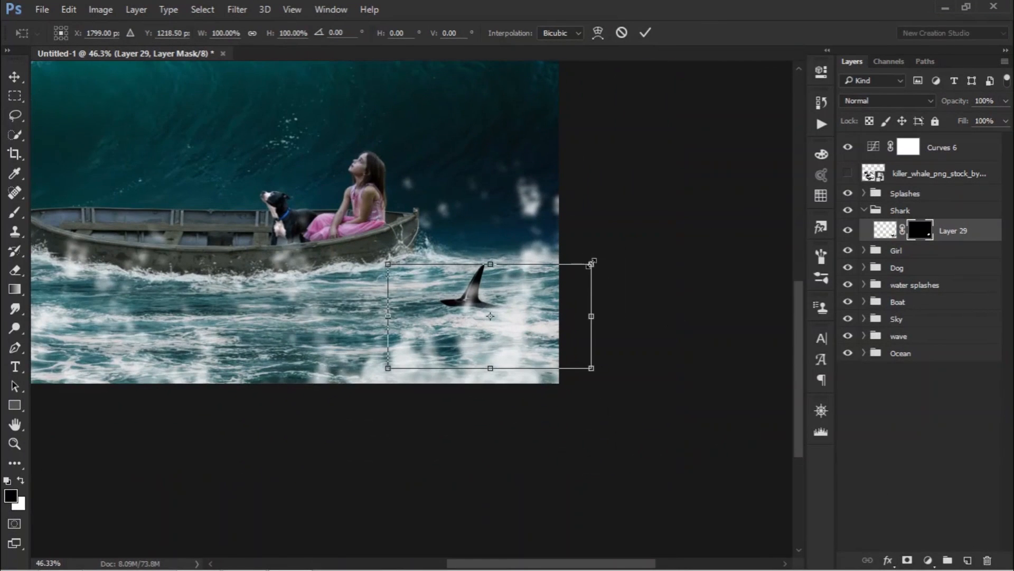
drag(593, 260, 617, 252)
drag(630, 211, 623, 202)
drag(582, 257, 572, 275)
drag(627, 219, 631, 229)
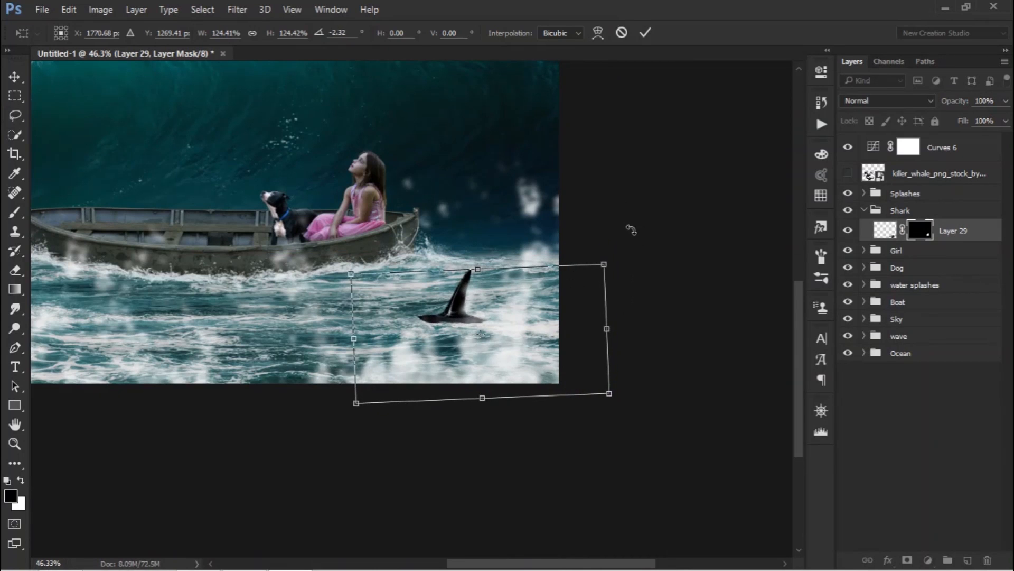
key(Return)
Step: Try the rough 100 px brush tip for the fin's mask and adjust its scattering
scroll(422, 332, up, 5)
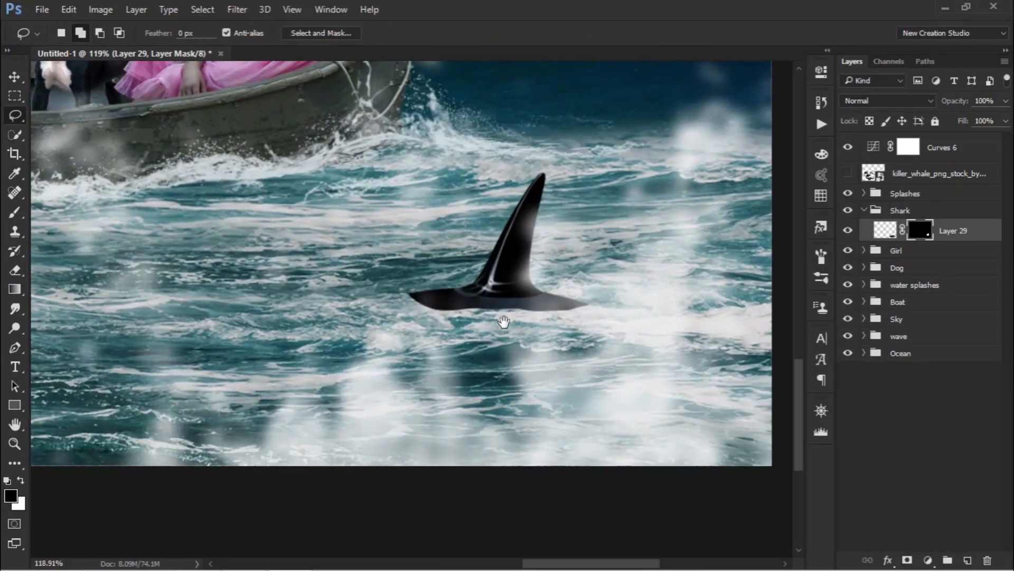
click(14, 212)
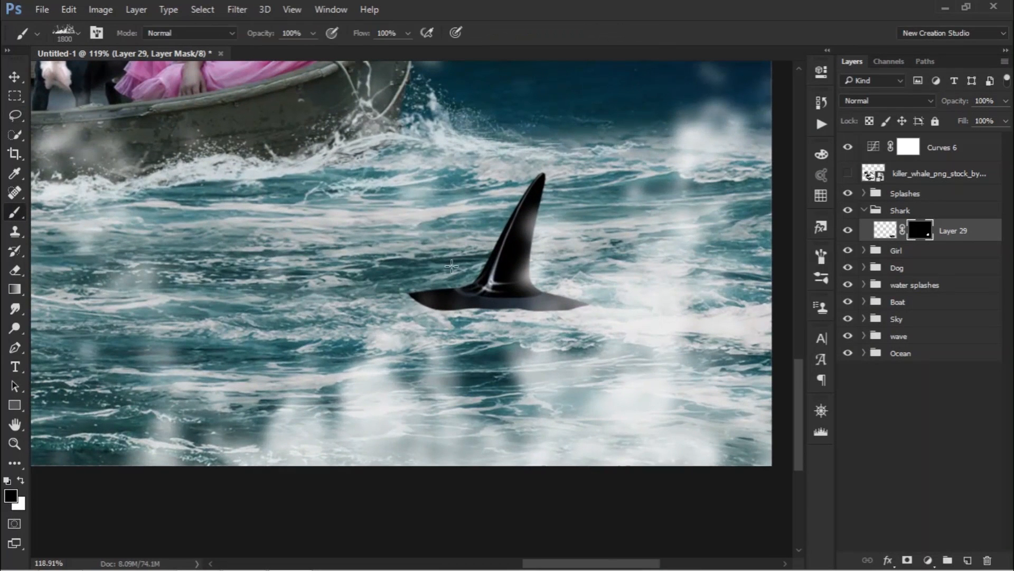
right_click(517, 306)
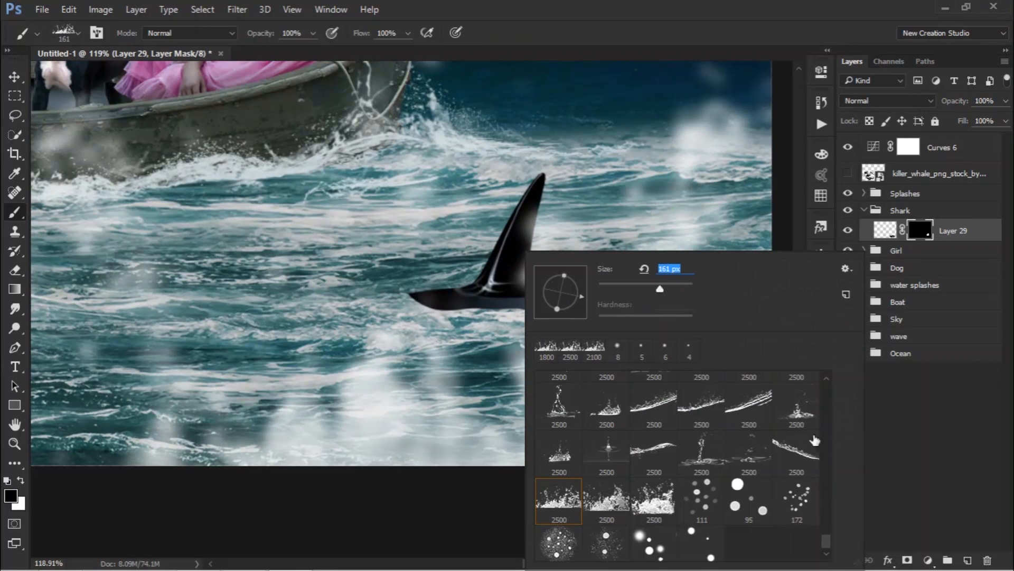
drag(825, 540, 826, 501)
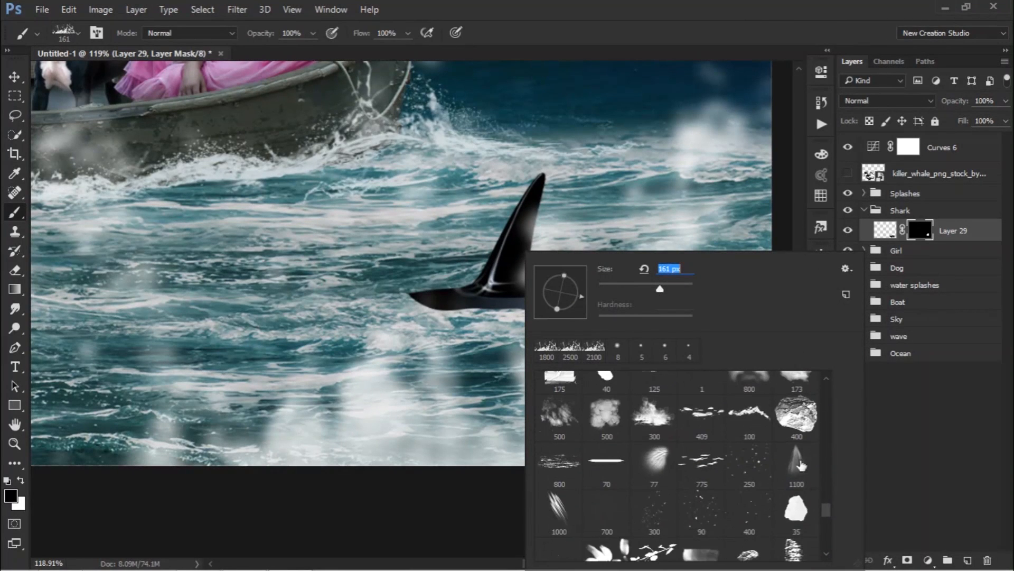
click(763, 417)
click(825, 233)
click(821, 256)
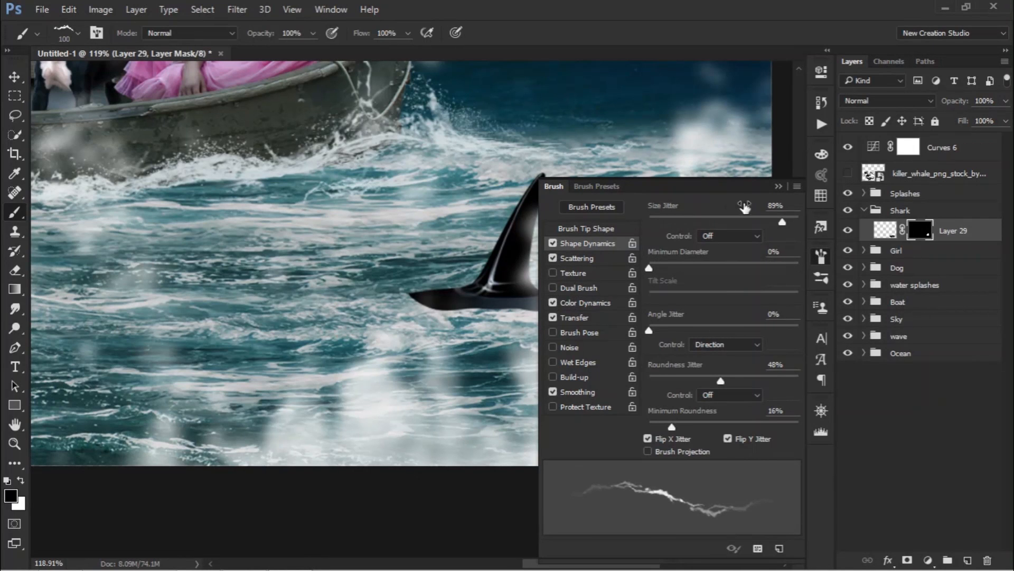
click(576, 257)
drag(651, 271, 661, 275)
click(778, 187)
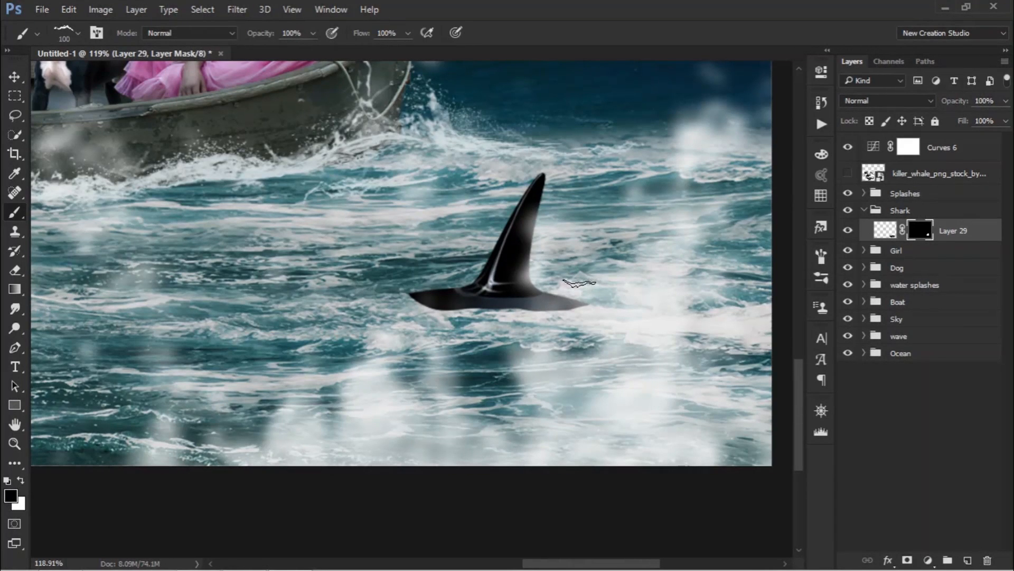
Step: Choose the soft round brush with 0% hardness and reduce its size to 30 px
right_click(587, 288)
drag(881, 503, 889, 372)
click(617, 376)
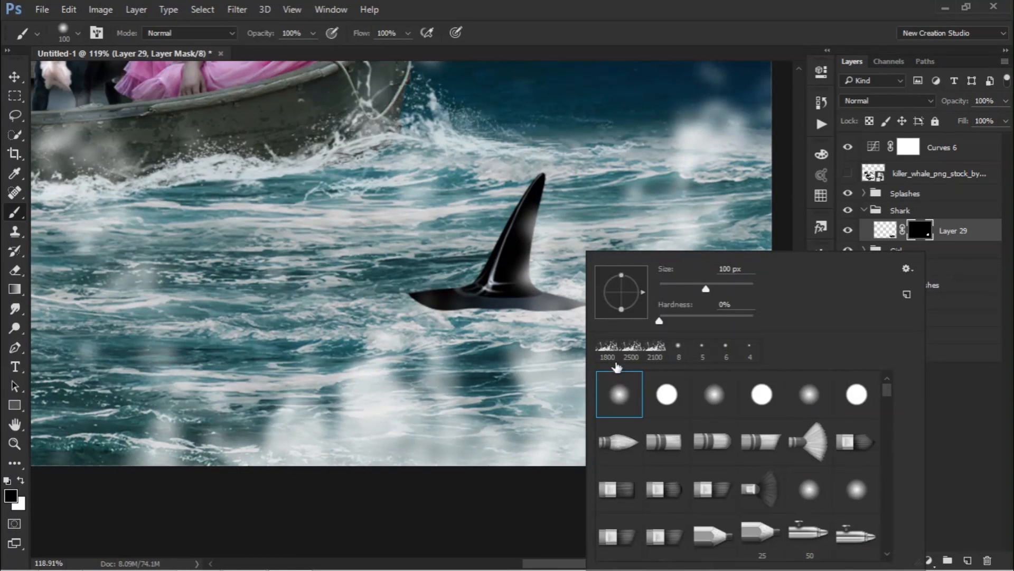
click(338, 496)
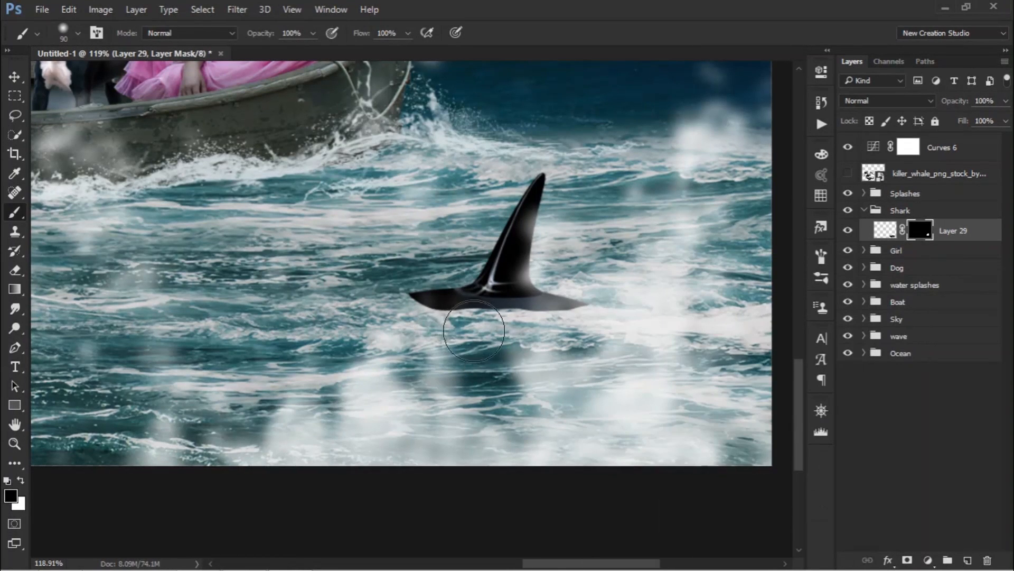
key(bracketleft)
key(bracketleft)
key(bracketleft)
key(bracketleft)
key(bracketleft)
key(bracketleft)
Step: Paint black on Layer 29's mask along the fin's base to blend its lower edge into the water
mouse_move(413, 306)
mouse_down()
mouse_move(449, 321)
mouse_move(431, 322)
mouse_move(405, 311)
mouse_move(537, 324)
mouse_move(478, 322)
mouse_move(595, 313)
mouse_up()
key(ctrl+z)
mouse_move(410, 299)
mouse_down()
mouse_move(482, 325)
mouse_move(474, 317)
mouse_move(563, 322)
mouse_move(585, 314)
mouse_up()
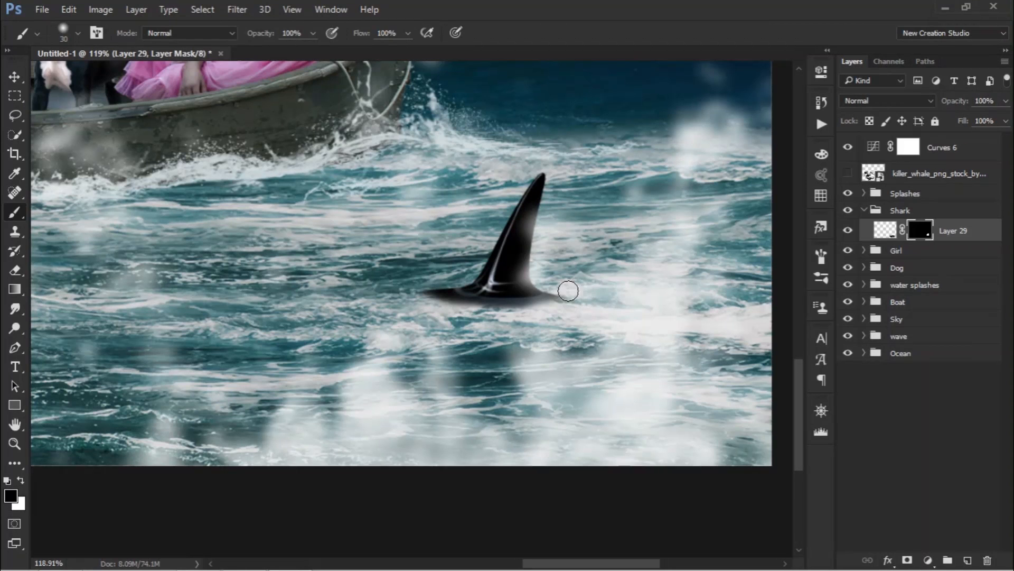
Step: Choose the rough 100 px brush tip, set its scattering count to 2, and reduce the brush size
right_click(582, 290)
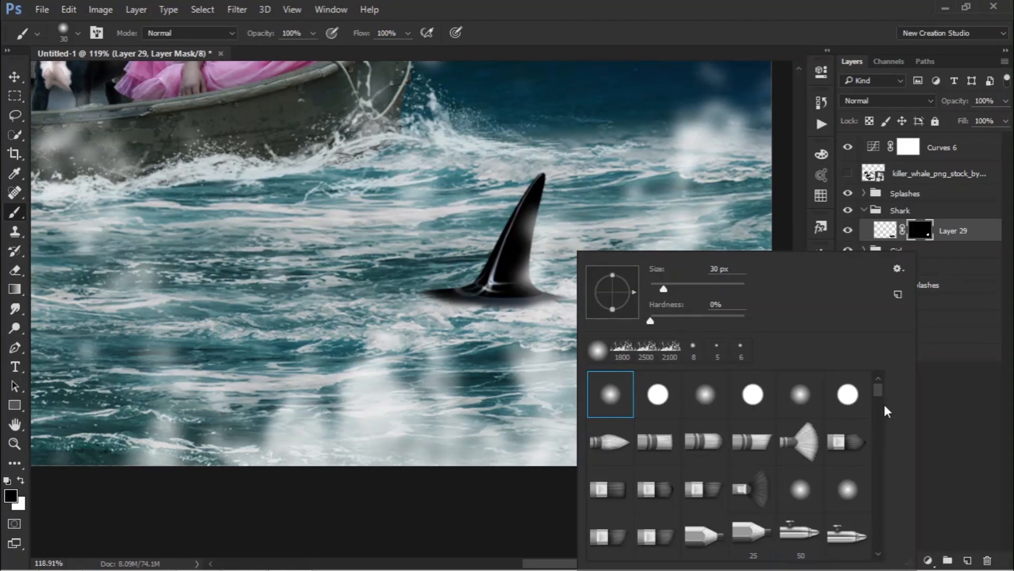
drag(878, 390, 871, 510)
click(800, 416)
click(818, 256)
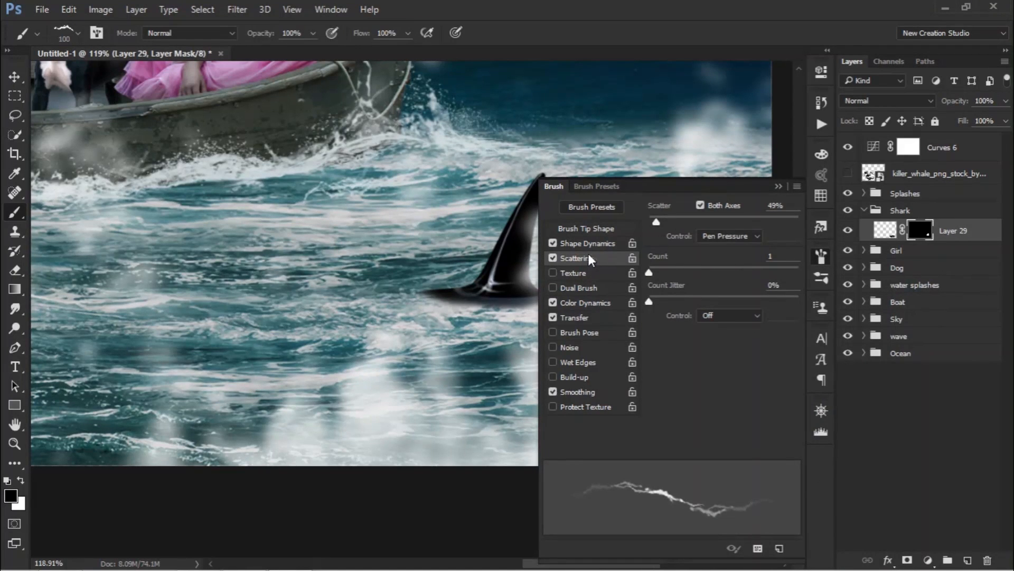
drag(653, 275, 655, 277)
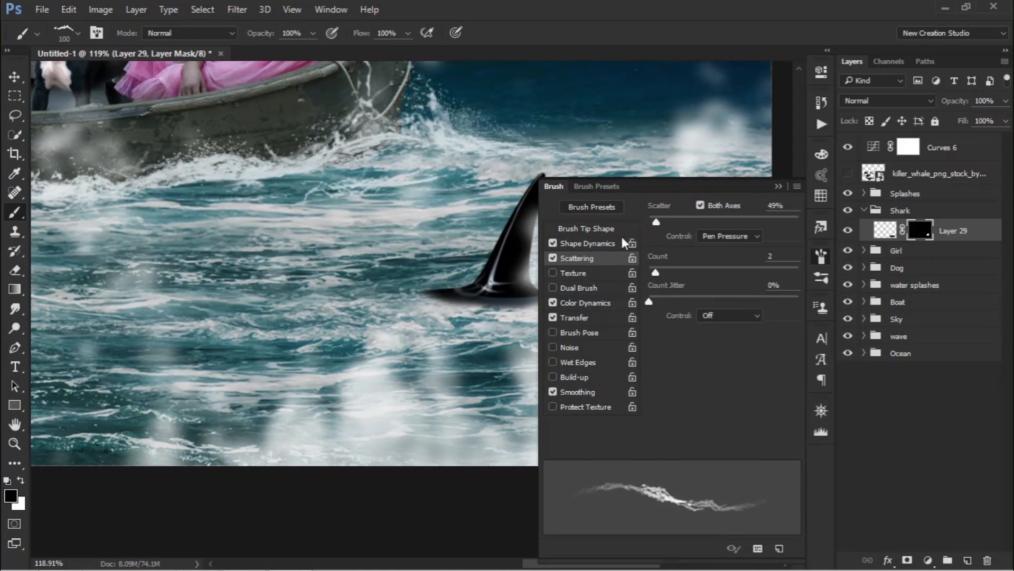
click(779, 186)
key(bracketleft)
key(bracketleft)
key(bracketleft)
key(bracketleft)
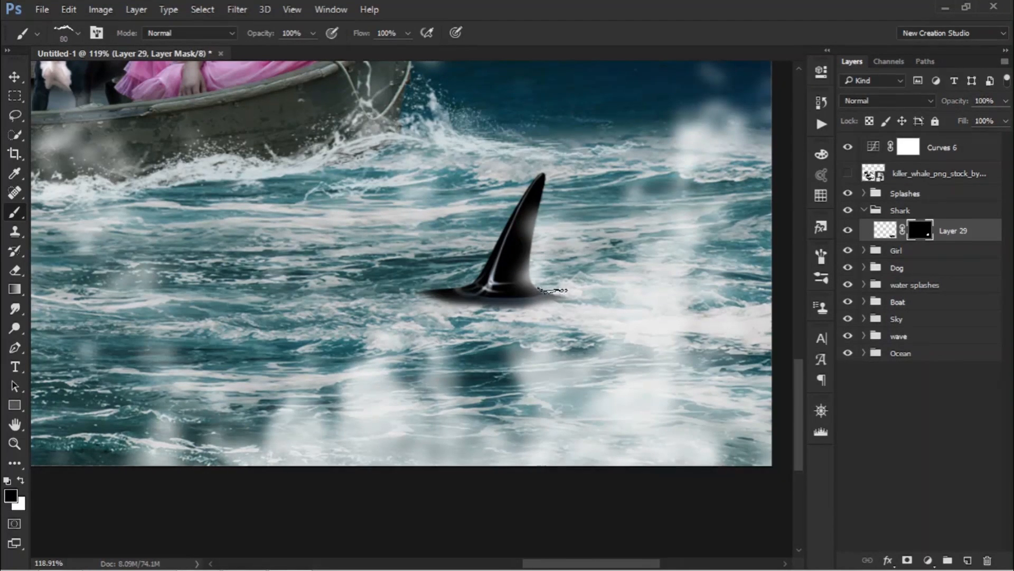
Step: Paint black on Layer 29's mask along the fin's base with the rough brush, reducing it to 45 px
mouse_move(425, 297)
mouse_down()
mouse_move(452, 308)
mouse_move(432, 295)
mouse_move(467, 306)
mouse_move(418, 289)
mouse_move(529, 306)
mouse_move(562, 297)
mouse_move(523, 298)
mouse_move(551, 294)
mouse_move(655, 300)
mouse_move(498, 295)
mouse_move(585, 292)
mouse_up()
key(bracketleft)
mouse_move(459, 286)
mouse_down()
mouse_move(409, 295)
mouse_move(430, 301)
mouse_move(450, 291)
mouse_move(410, 291)
mouse_move(463, 288)
mouse_move(429, 303)
mouse_move(457, 285)
mouse_up()
key(bracketleft)
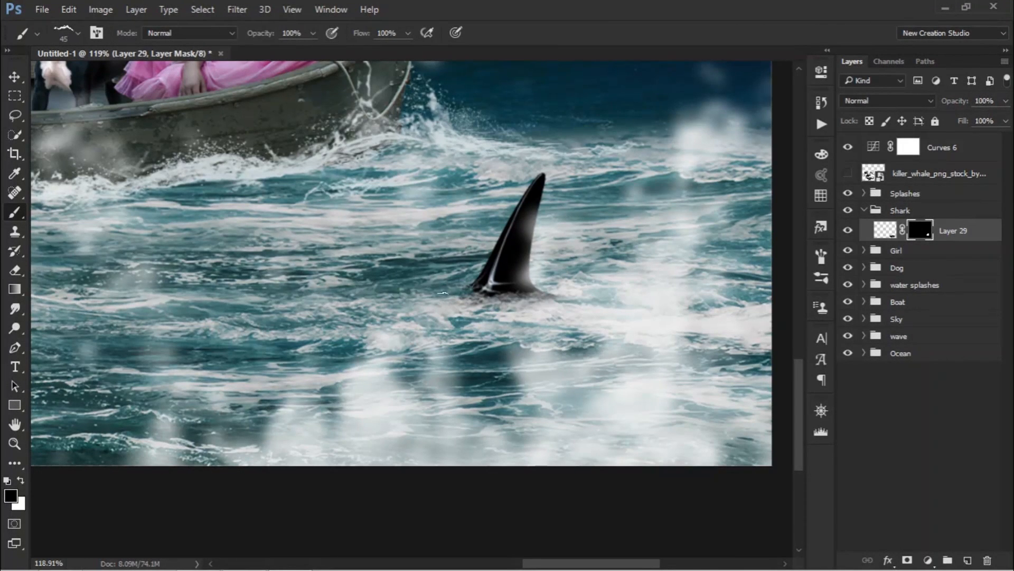
Step: Undo the last mask strokes and repaint a rough waterline across the fin's base
key(ctrl+alt+z)
key(ctrl+alt+z)
key(ctrl+alt+z)
key(ctrl+alt+z)
key(ctrl+alt+z)
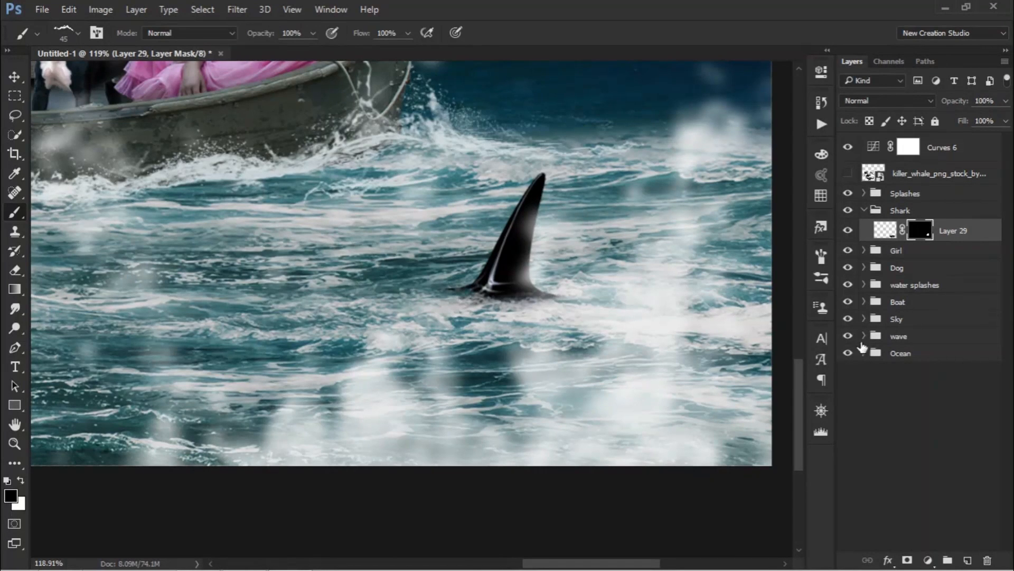
drag(460, 296, 559, 305)
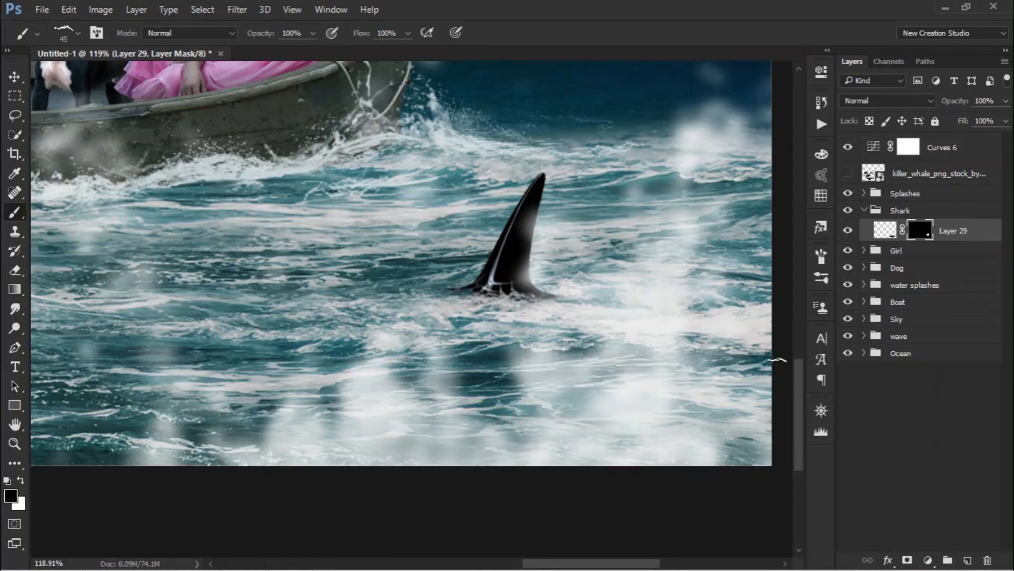
Step: Add a new layer above Layer 29 and paint foam in light grey #d3dbd7 around the fin's base
click(968, 558)
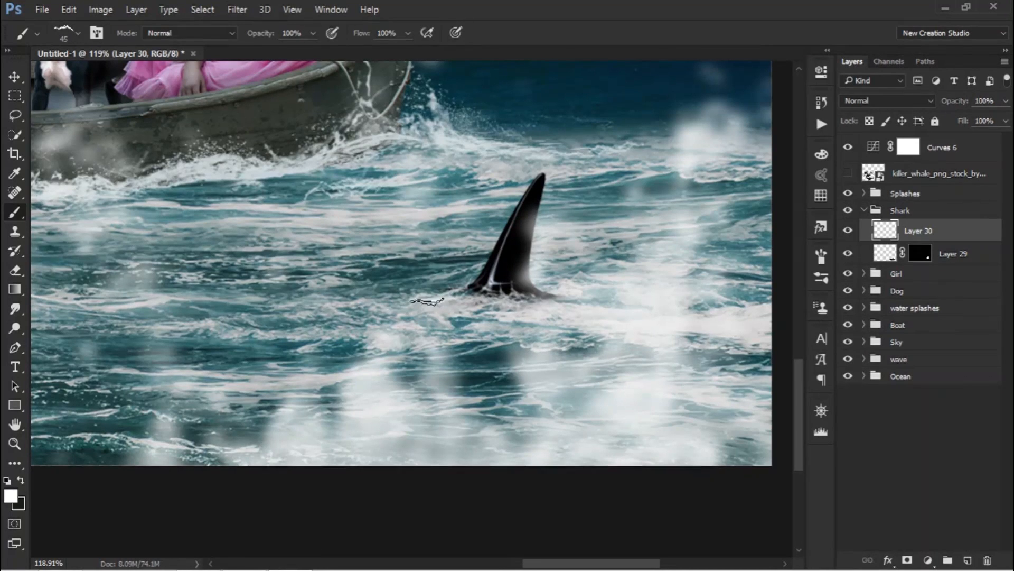
key(alt)
alt+click(459, 294)
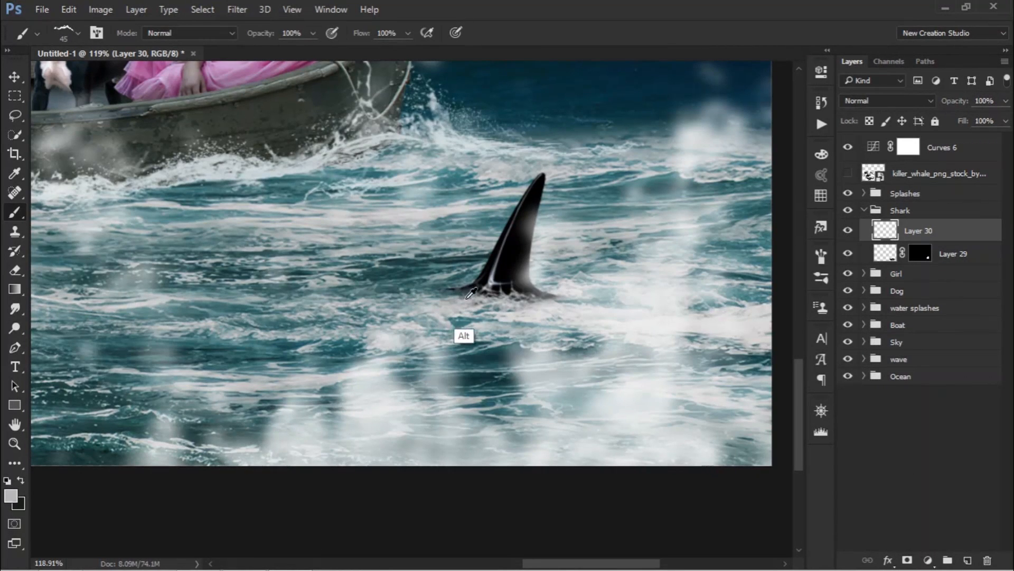
alt+click(505, 294)
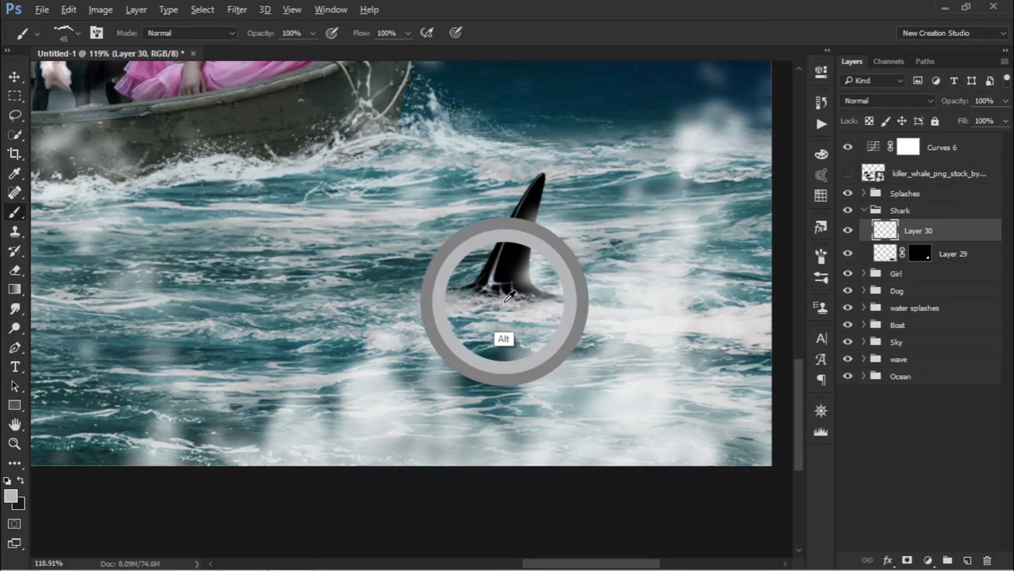
click(14, 497)
drag(328, 176, 323, 155)
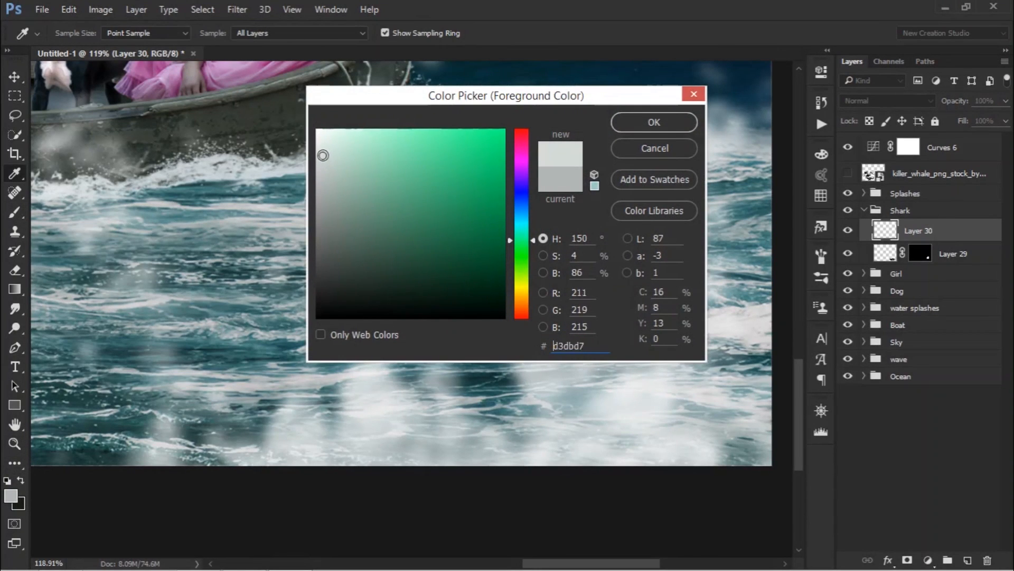
click(647, 123)
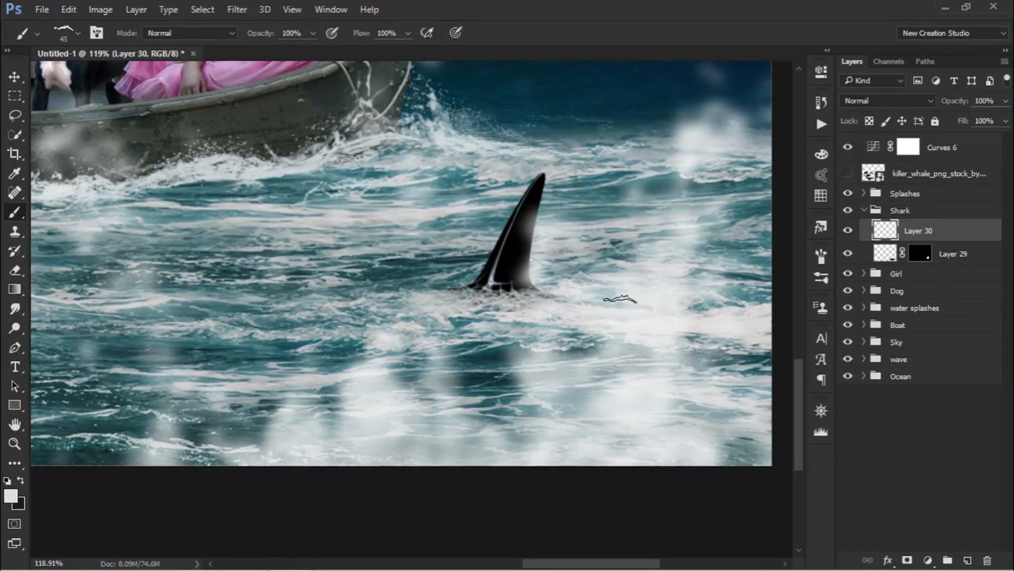
scroll(542, 312, up, 3)
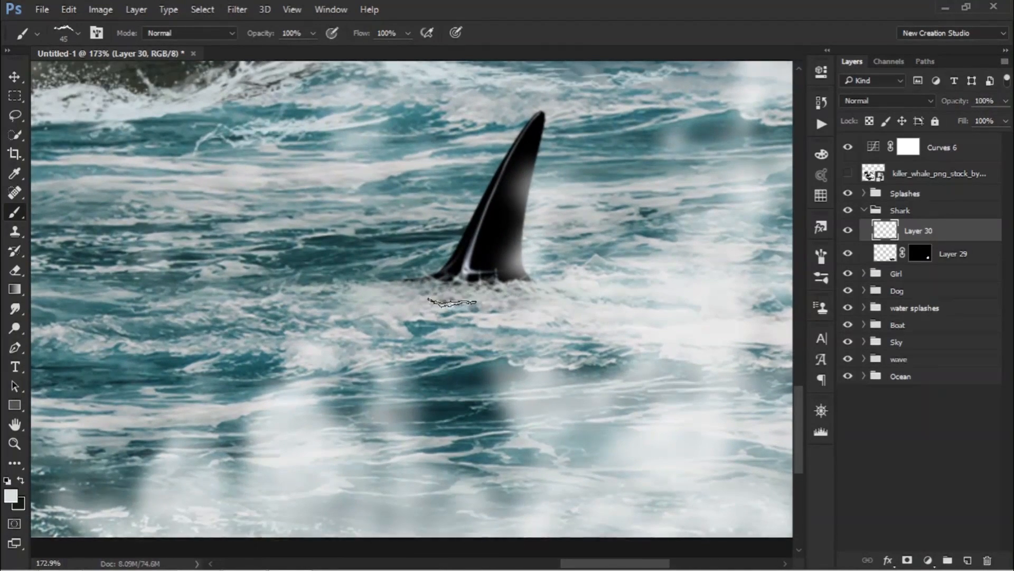
scroll(507, 311, down, 5)
scroll(509, 318, down, 4)
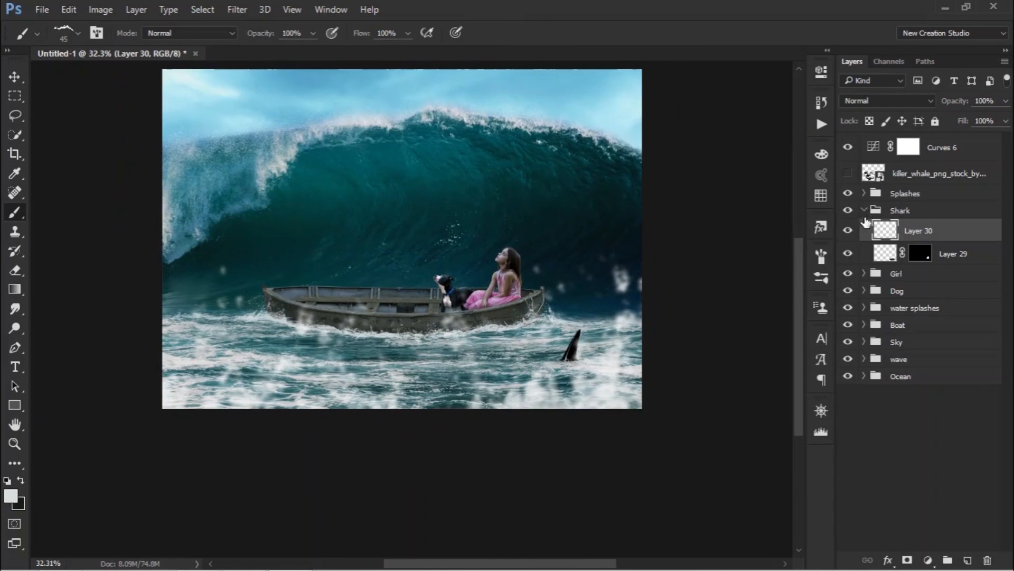
Step: Duplicate the fin's Layer 29 with its mask and place the copy above Layer 30 in the Shark group
click(865, 211)
click(865, 211)
click(886, 252)
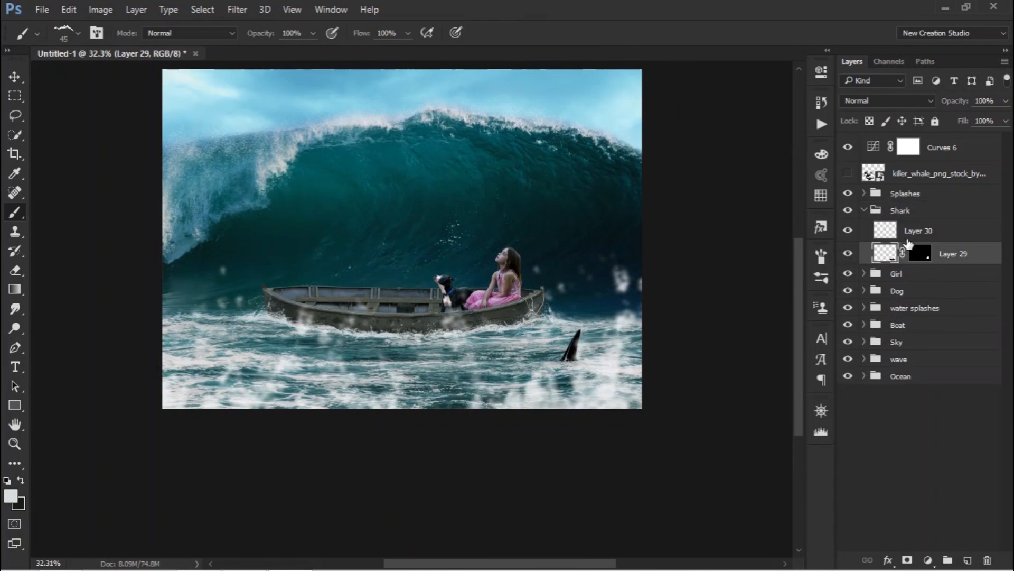
click(936, 232)
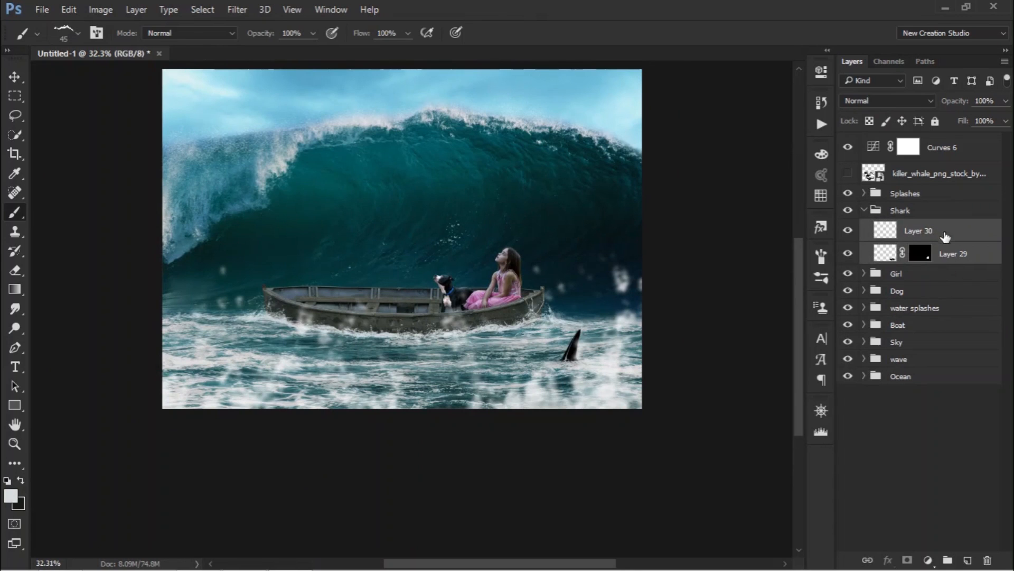
click(928, 255)
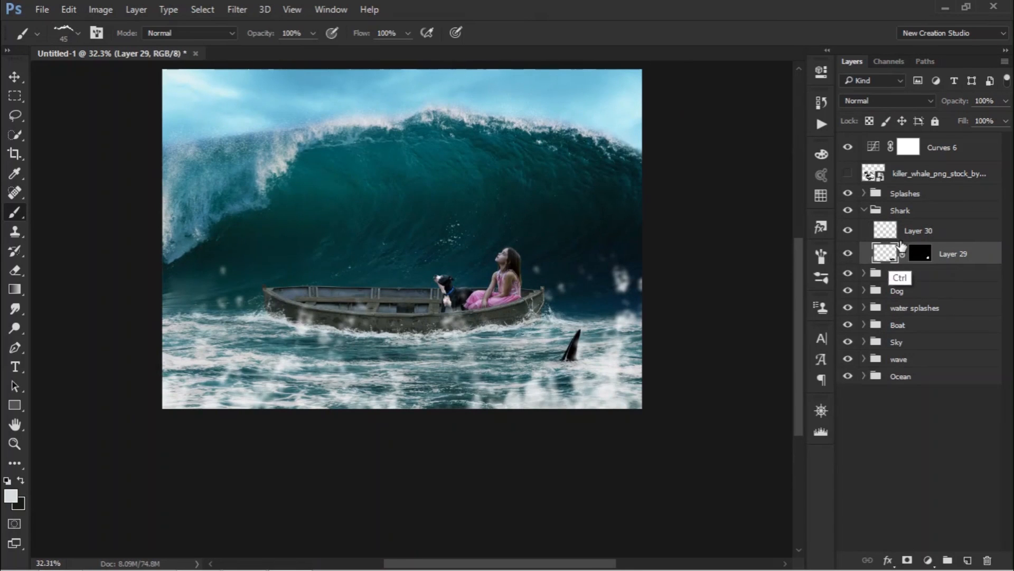
key(ctrl+j)
drag(938, 254, 941, 224)
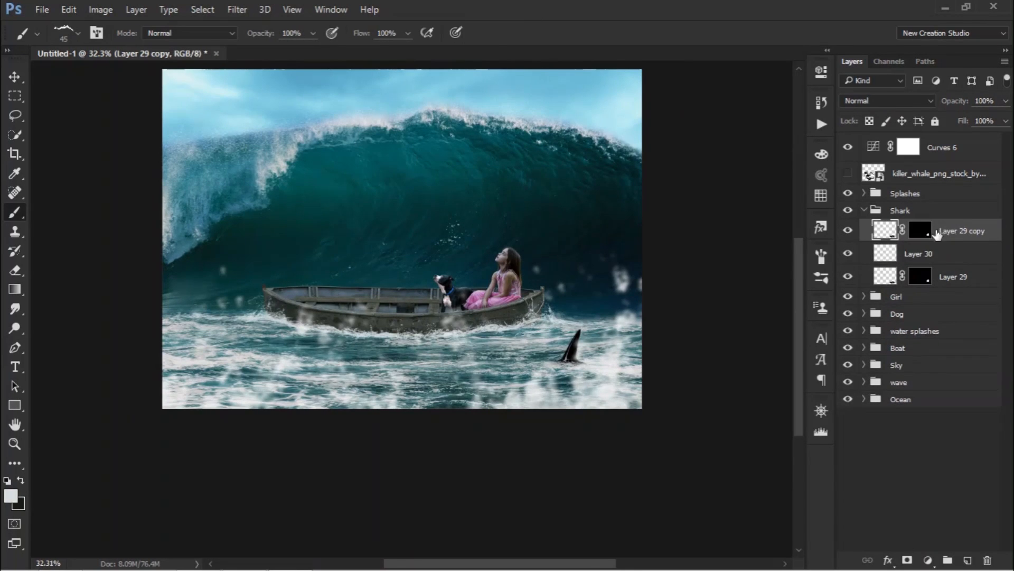
Step: Flip the copied fin horizontally and move it into the water below the boat's left end
scroll(584, 322, up, 2)
key(ctrl+t)
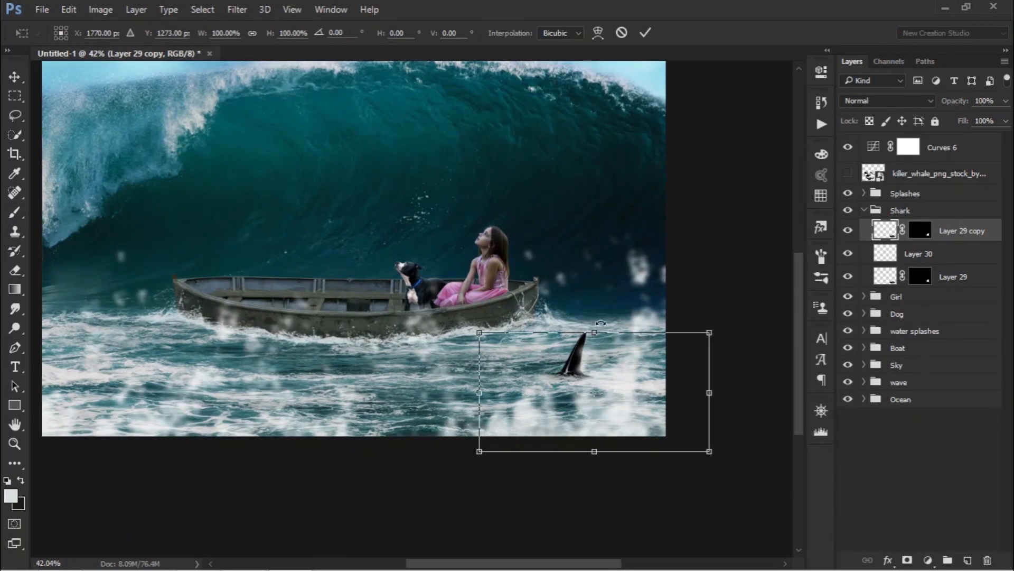
right_click(604, 381)
click(652, 346)
drag(650, 369, 230, 360)
drag(297, 323, 404, 311)
click(645, 33)
key(b)
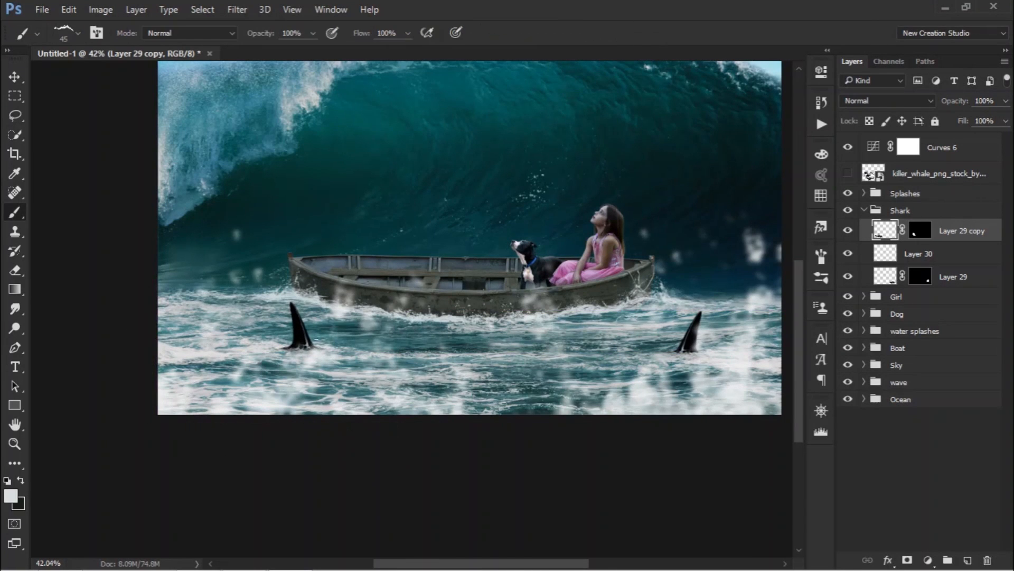
Step: Touch up the base of the flipped fin with the light foam colour to blend it into the water
scroll(280, 355, up, 5)
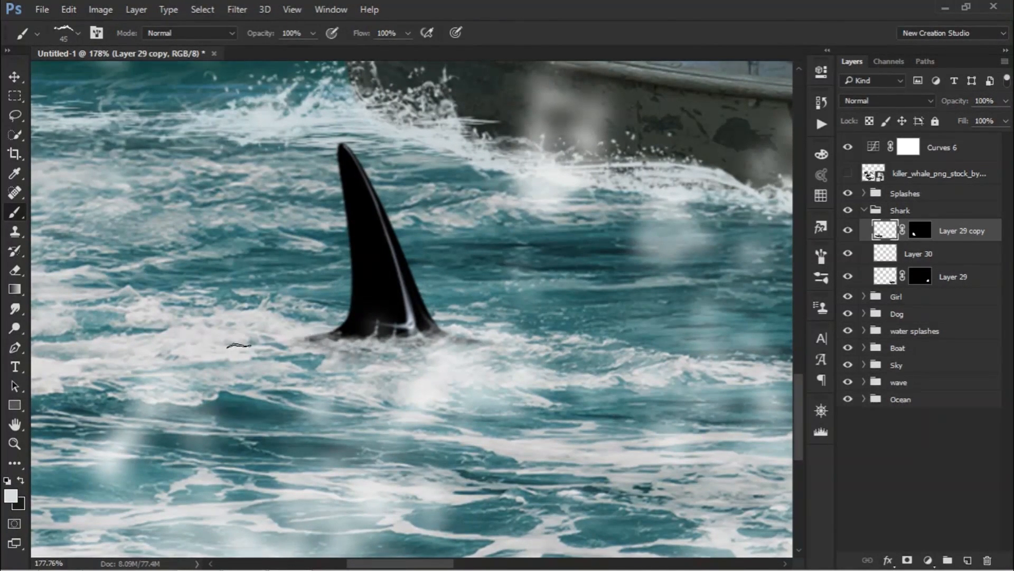
mouse_move(441, 376)
mouse_down()
mouse_move(294, 383)
mouse_move(239, 345)
mouse_move(406, 404)
mouse_move(442, 373)
mouse_up()
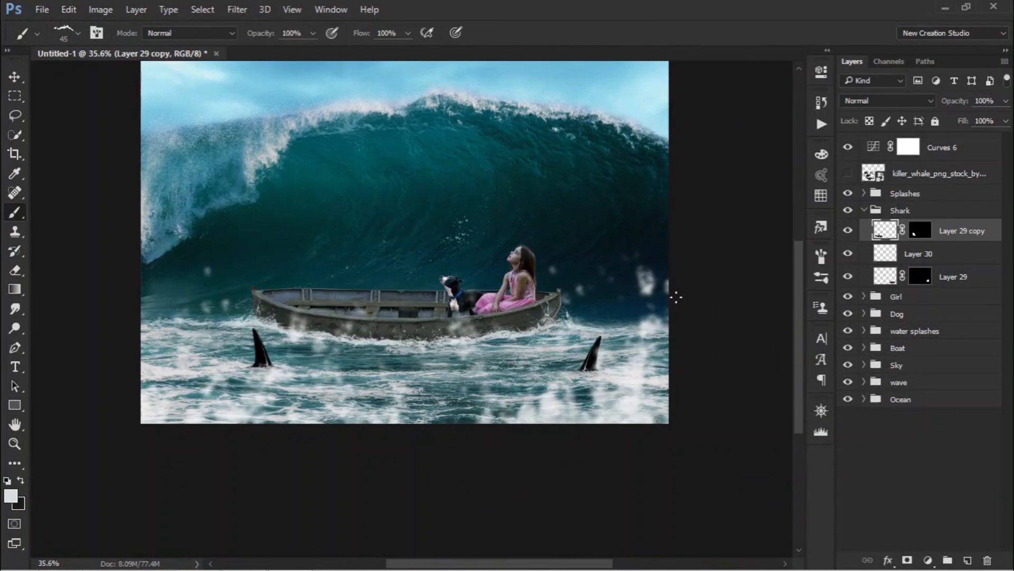
mouse_move(259, 354)
mouse_down()
mouse_move(293, 360)
mouse_move(260, 352)
mouse_up()
Step: Select Layer 30 and Layer 29 together and move the original fin closer to the boat's right end
click(920, 255)
shift+click(920, 277)
drag(596, 364, 539, 336)
Step: Try scaling down the original fin with its foam layer and reposition it beside the boat's right end
scroll(585, 330, up, 5)
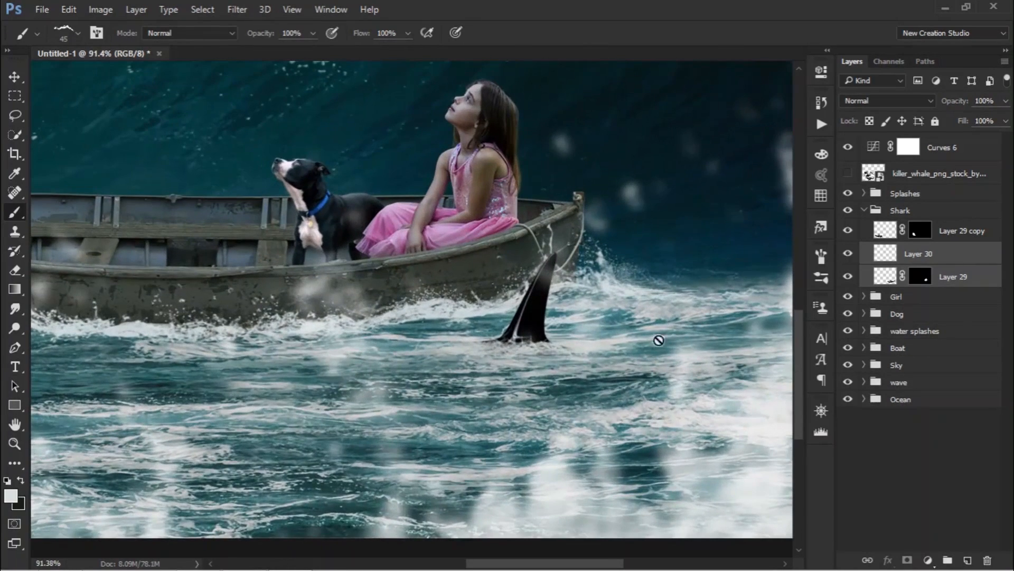
key(ctrl+t)
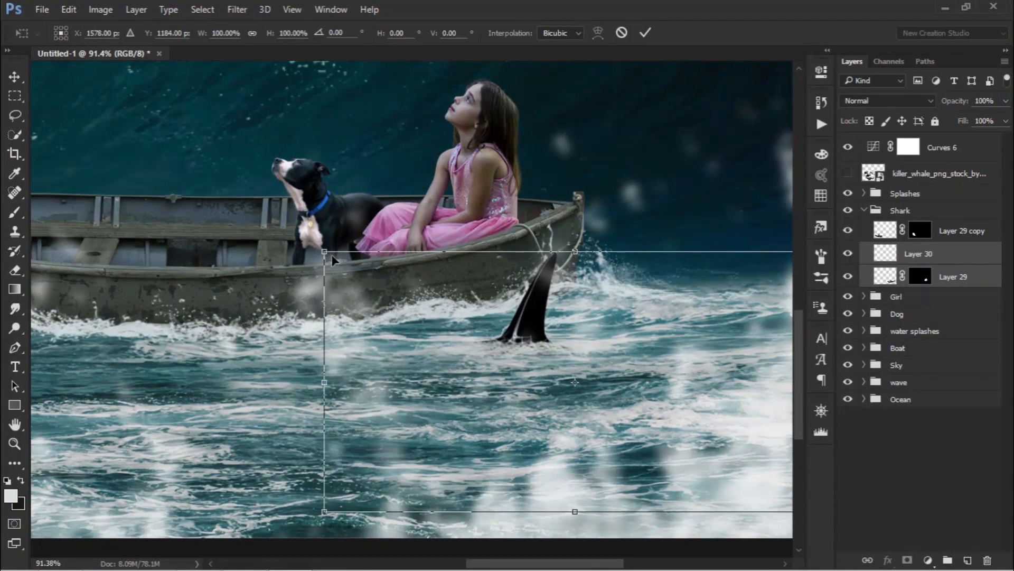
drag(333, 259, 415, 294)
drag(542, 267, 553, 287)
key(Return)
key(b)
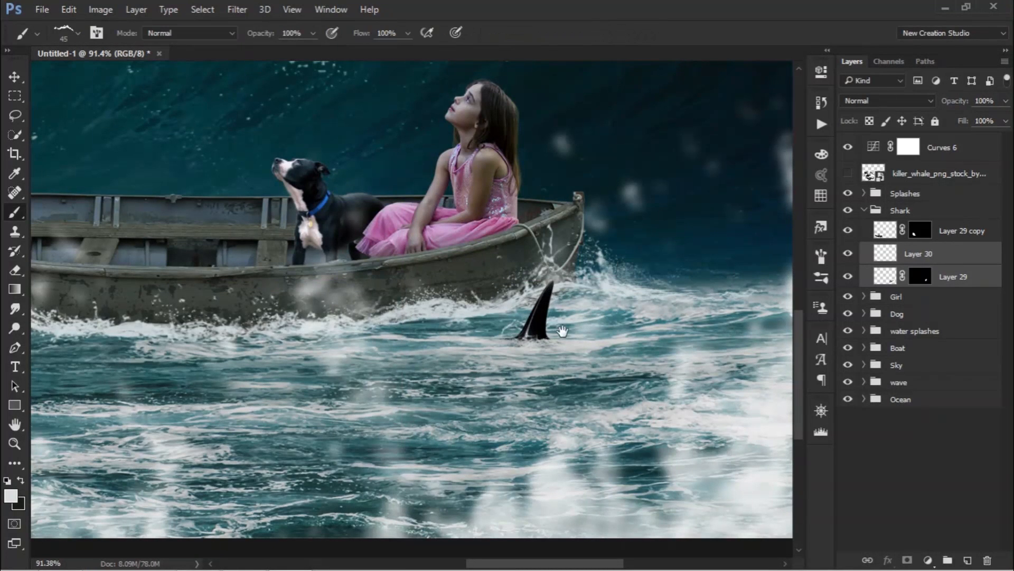
scroll(563, 331, down, 5)
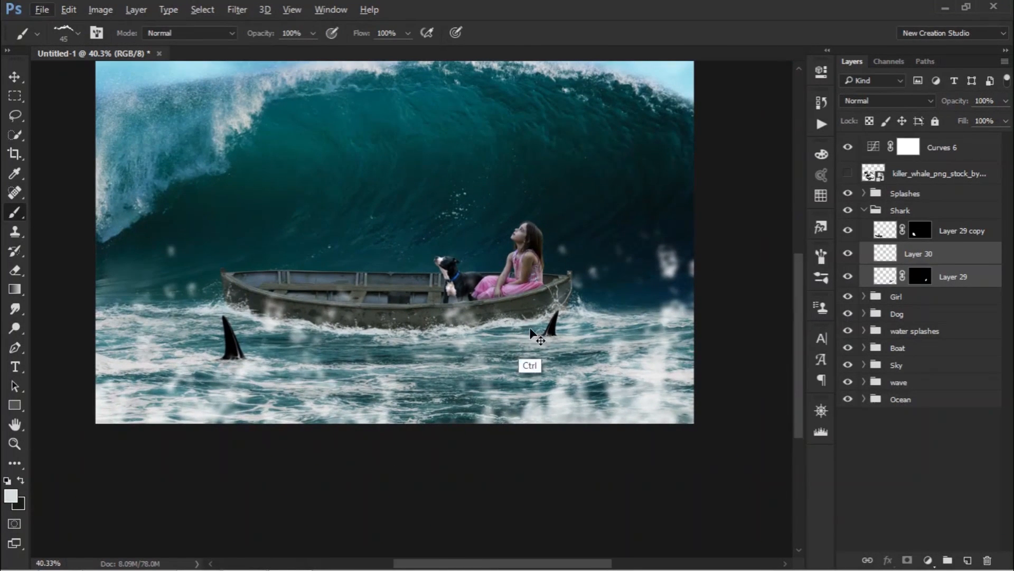
key(ctrl+z)
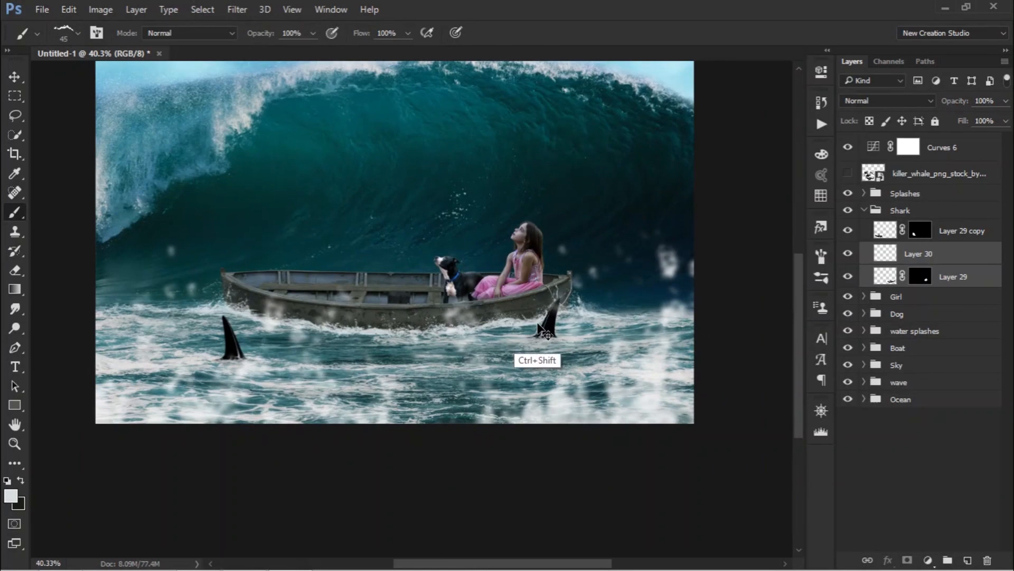
Step: Move the original fin with its foam lower into the foreground water below the boat and collapse the Shark group
drag(609, 365, 501, 377)
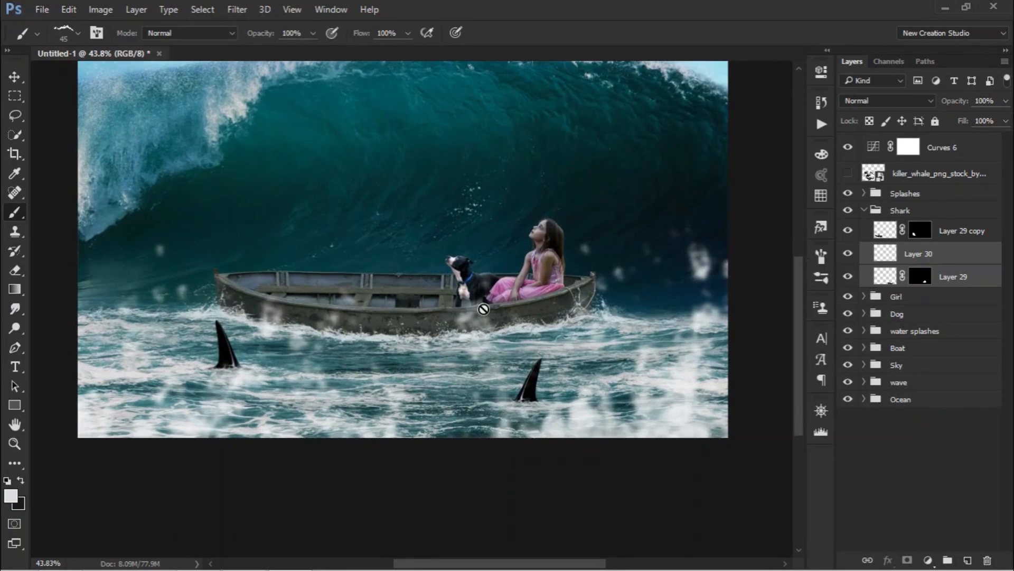
click(864, 210)
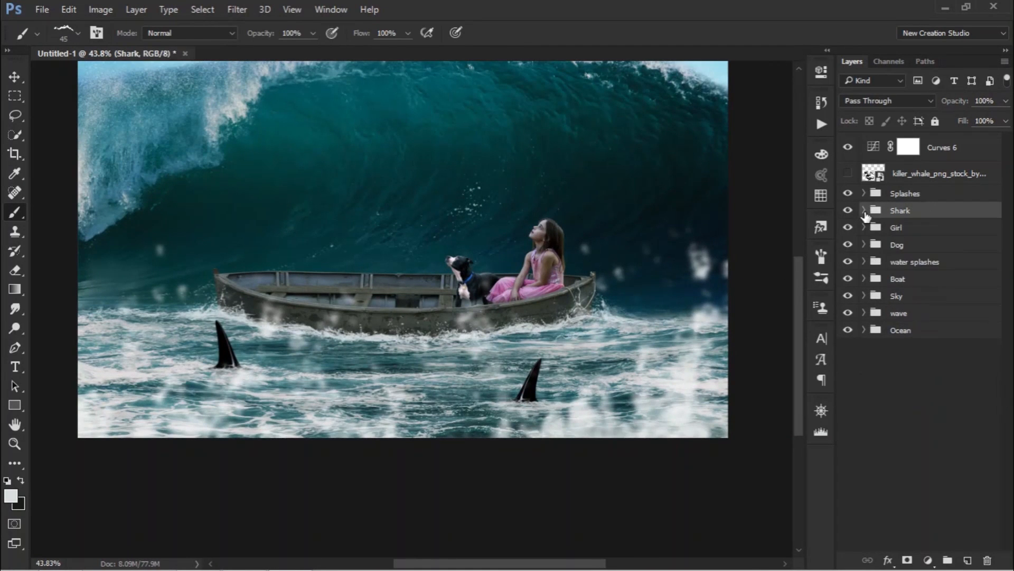
Step: Delete the hidden killer whale stock layer above the Splashes group
click(903, 179)
key(Delete)
scroll(577, 280, down, 1)
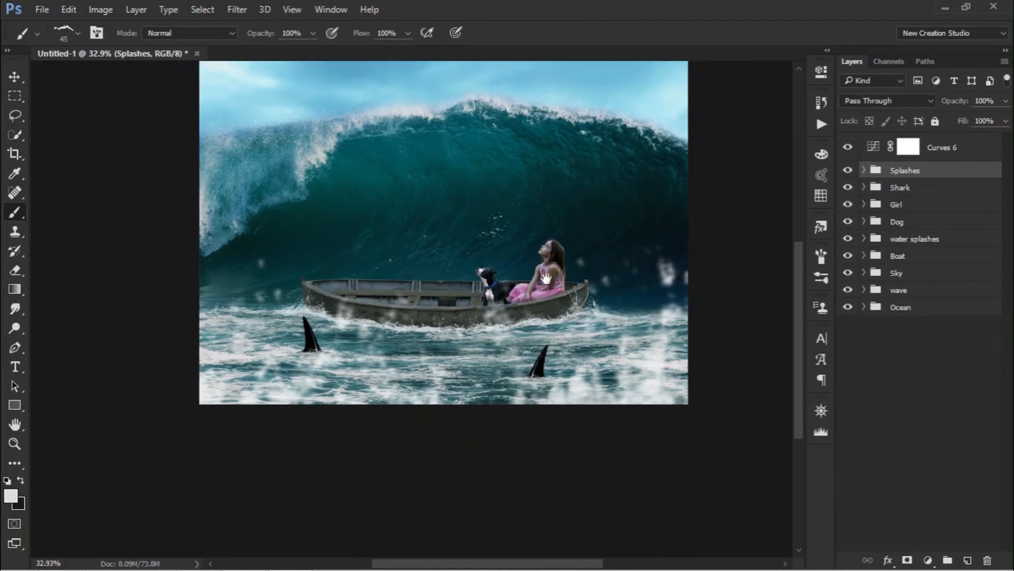
scroll(546, 277, up, 2)
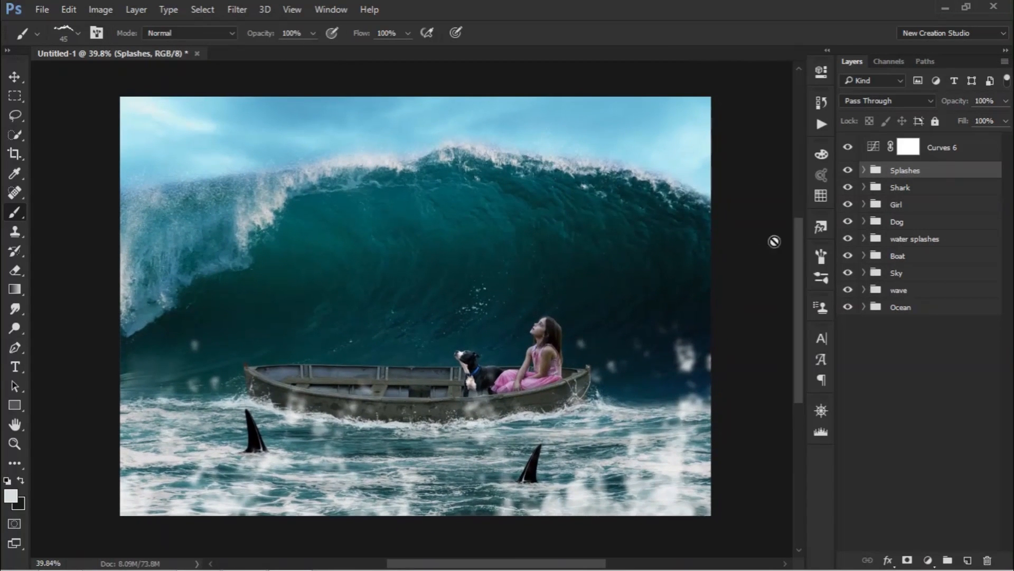
Step: Add a Gradient Map adjustment layer above Curves 6 and apply the Black, White gradient preset
click(874, 150)
click(928, 560)
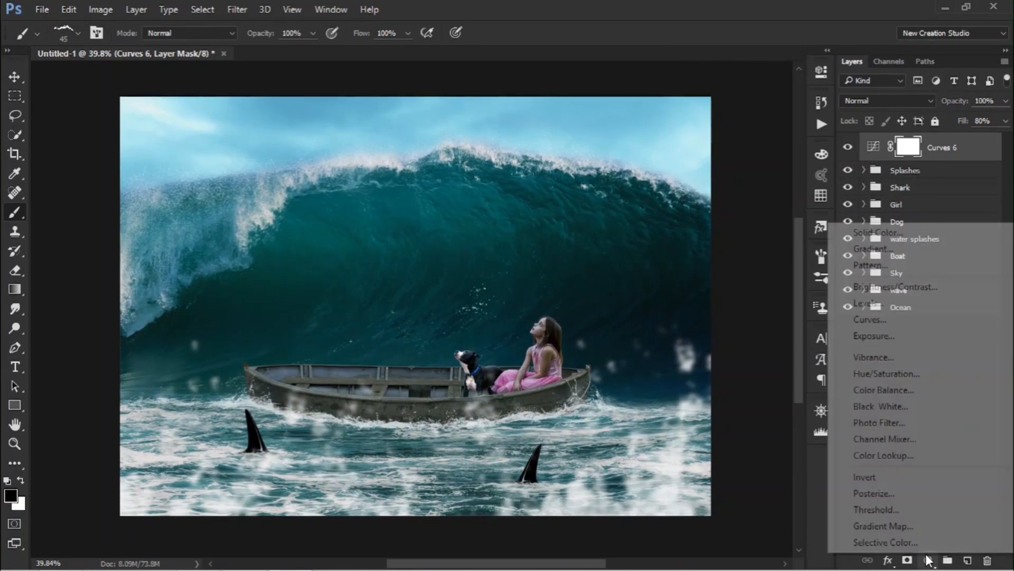
click(884, 525)
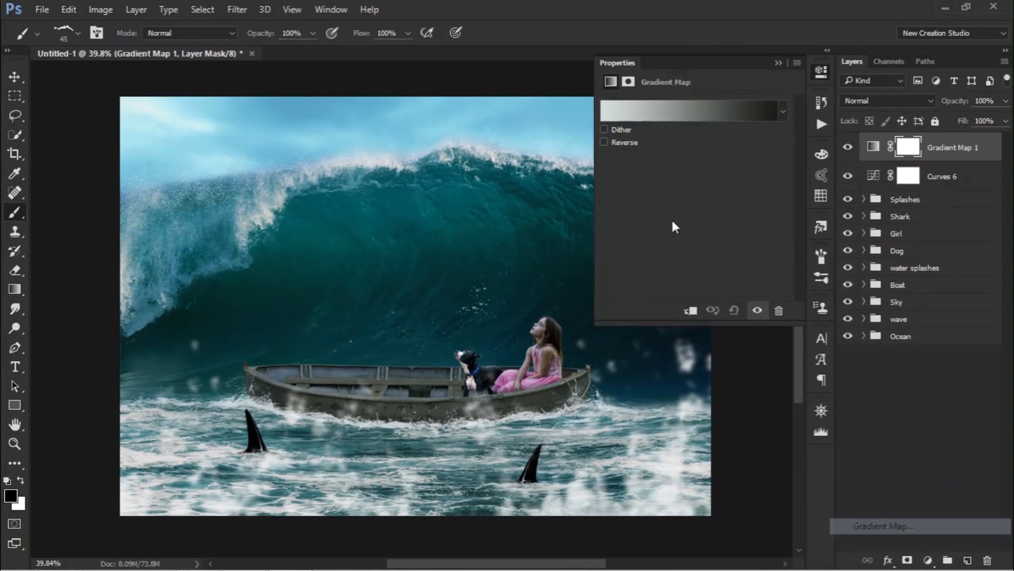
click(671, 112)
click(416, 117)
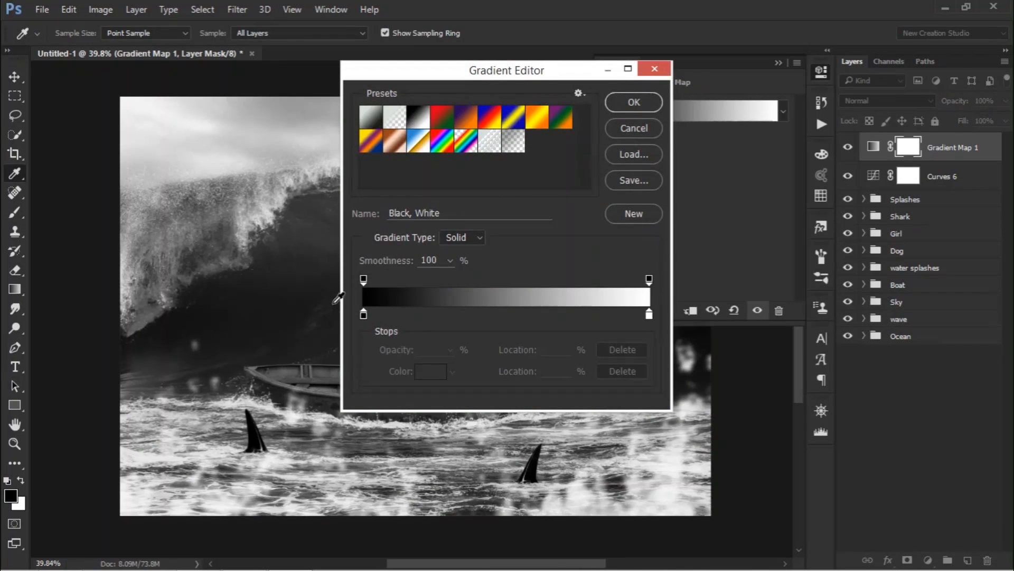
Step: Change the gradient map's black stop to the dark navy colour #001124
double_click(363, 315)
drag(487, 277, 503, 279)
drag(532, 223, 526, 205)
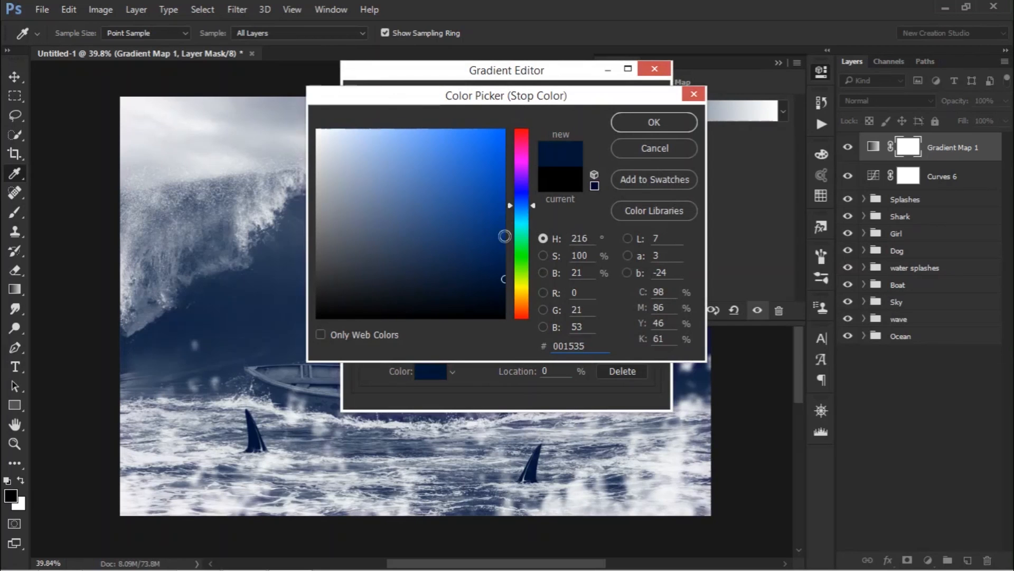
click(523, 213)
click(505, 292)
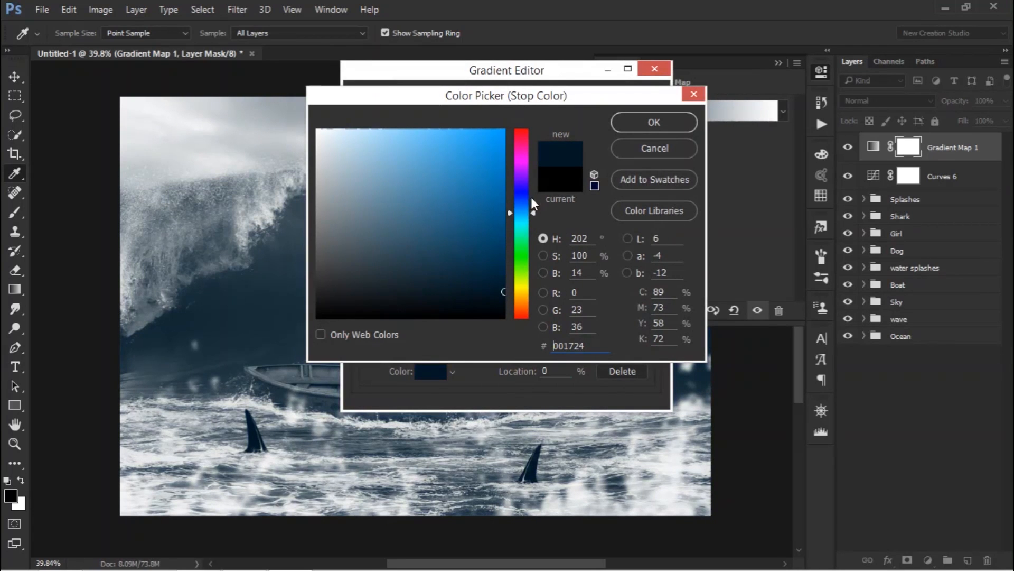
click(526, 207)
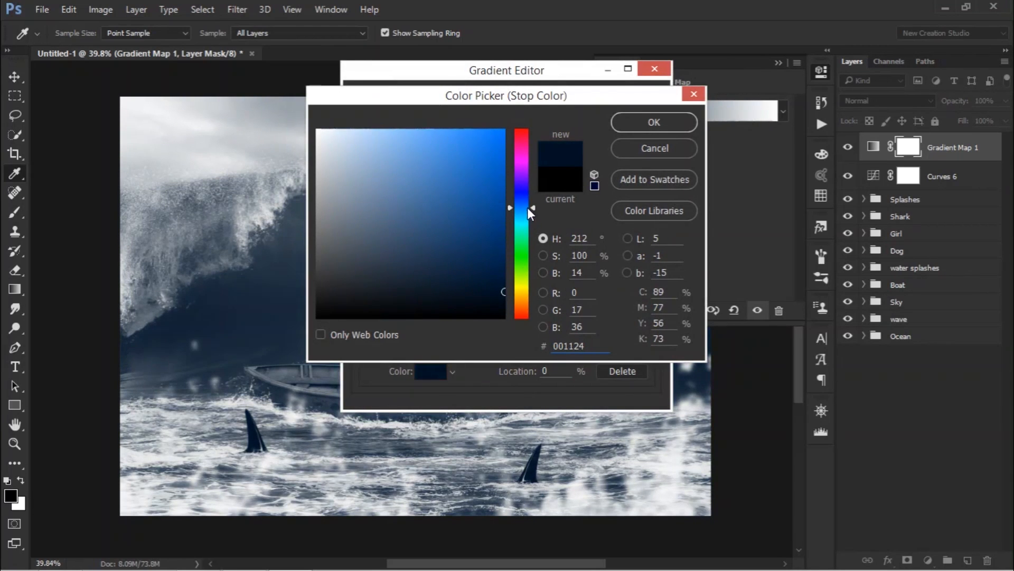
click(628, 130)
Step: Set the gradient's white stop to pale yellow-green #f1ffcc and blend the Gradient Map 1 layer in Color mode at 50% opacity
double_click(650, 313)
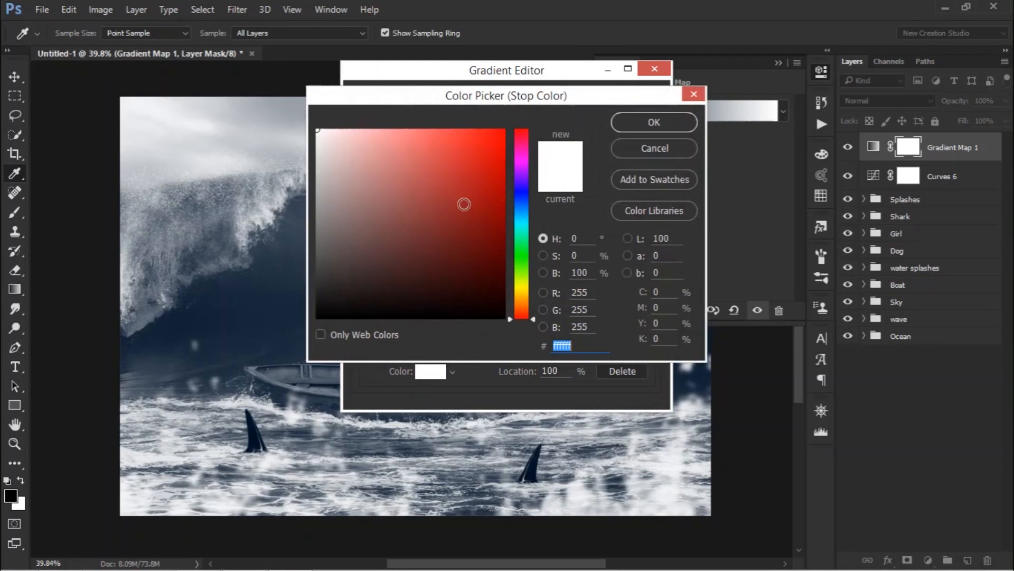
drag(521, 280, 518, 279)
mouse_move(435, 130)
mouse_down()
mouse_move(370, 140)
mouse_move(354, 128)
mouse_up()
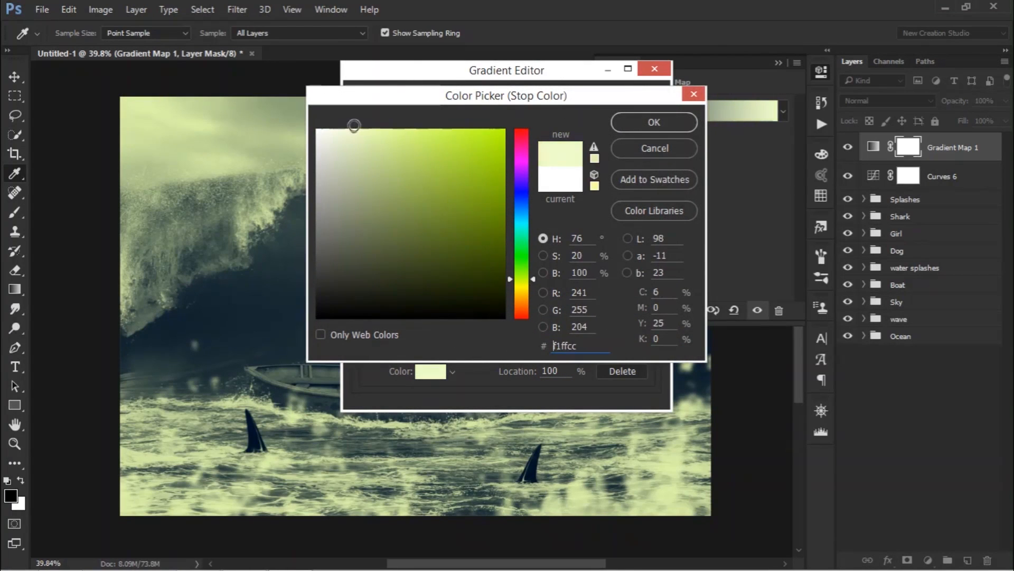
click(635, 129)
click(643, 108)
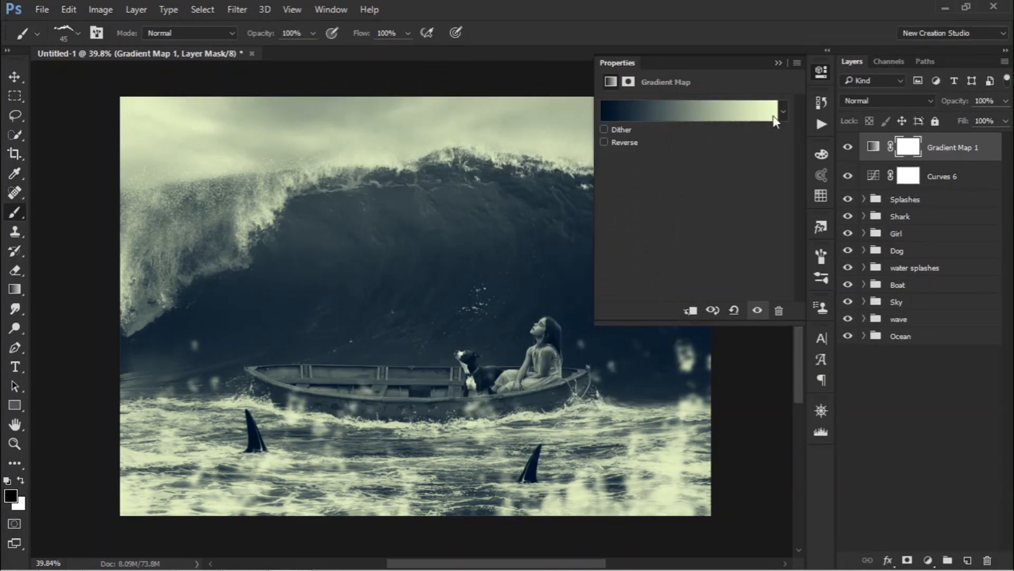
click(896, 103)
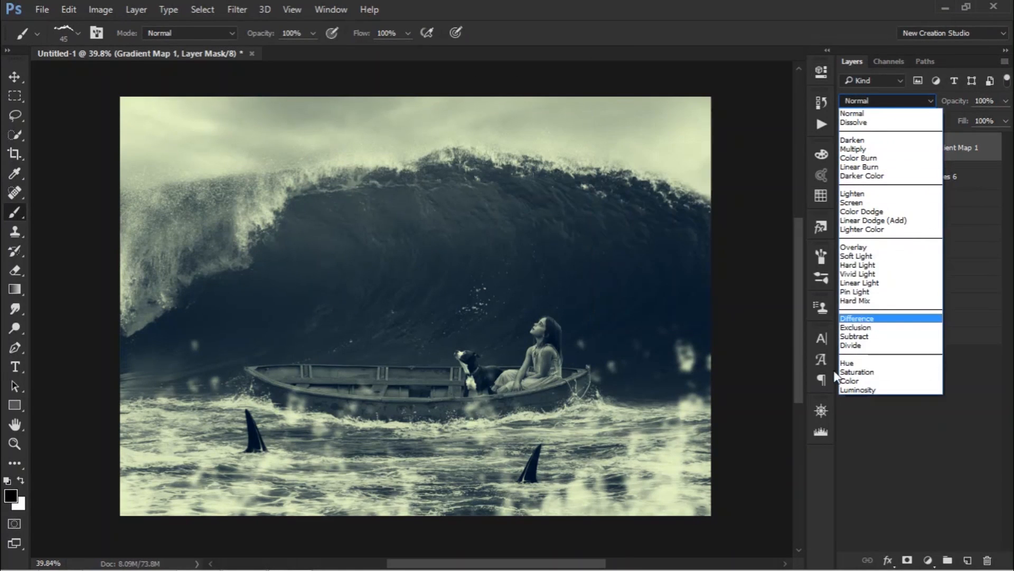
click(856, 381)
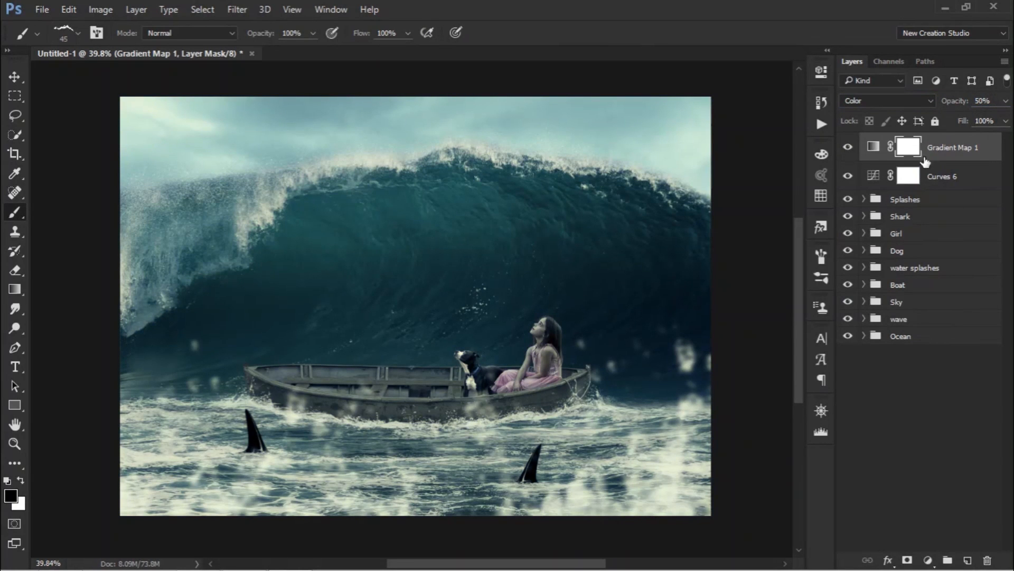
Step: Add a Curves adjustment layer above Gradient Map 1, lowering the RGB white point and midtones to darken the scene
click(928, 560)
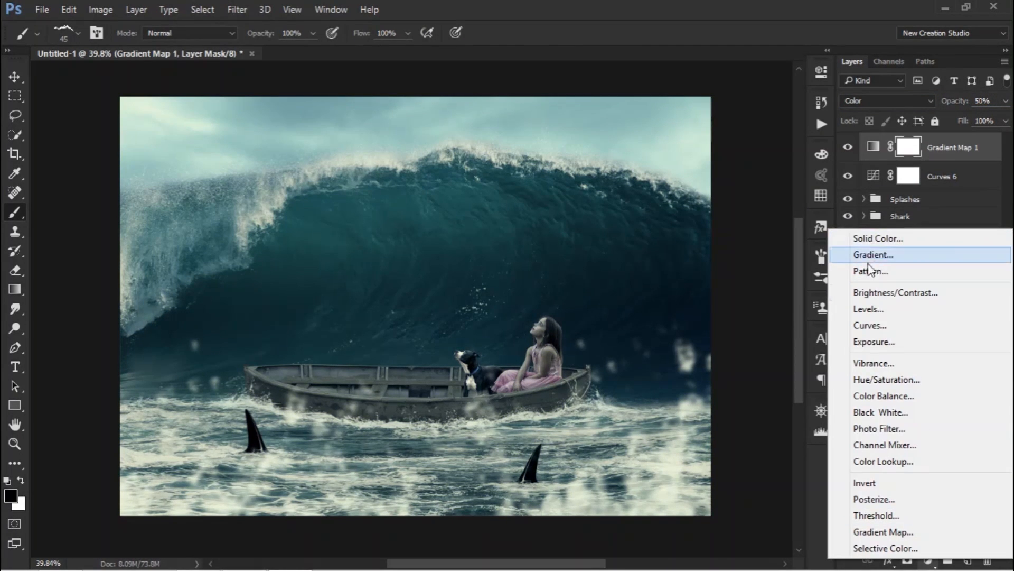
click(881, 325)
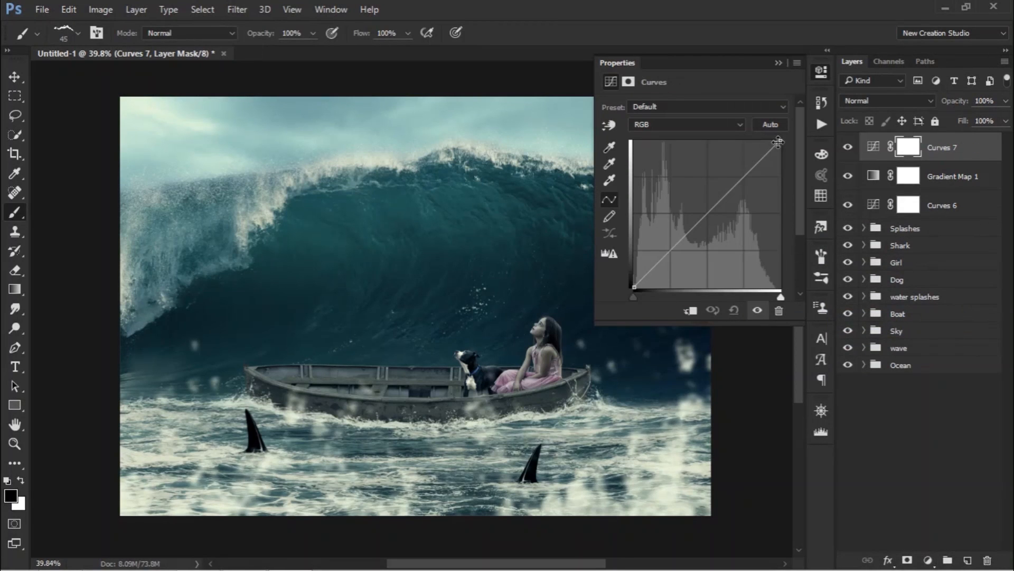
drag(778, 141, 781, 165)
drag(743, 212, 733, 224)
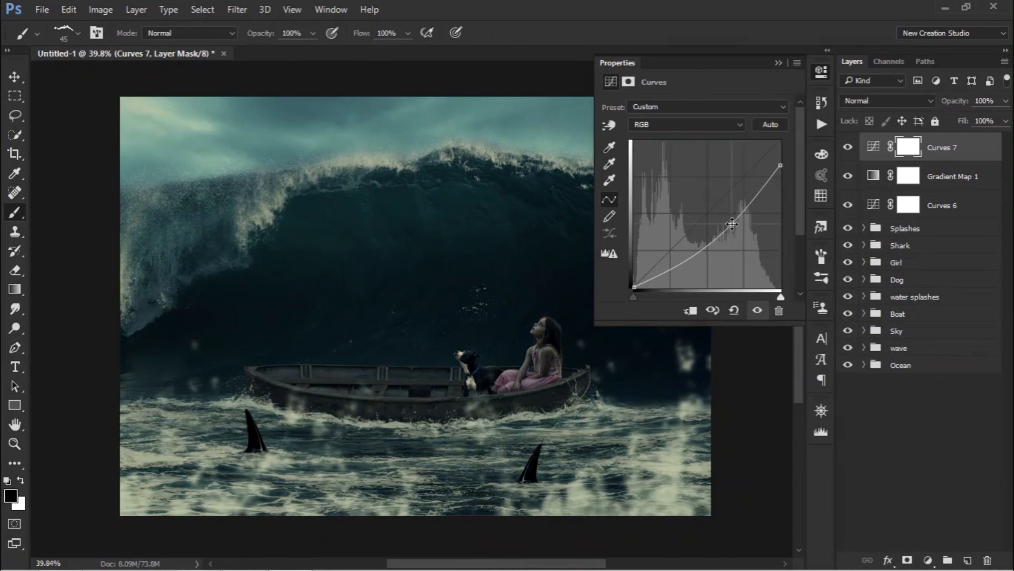
click(778, 62)
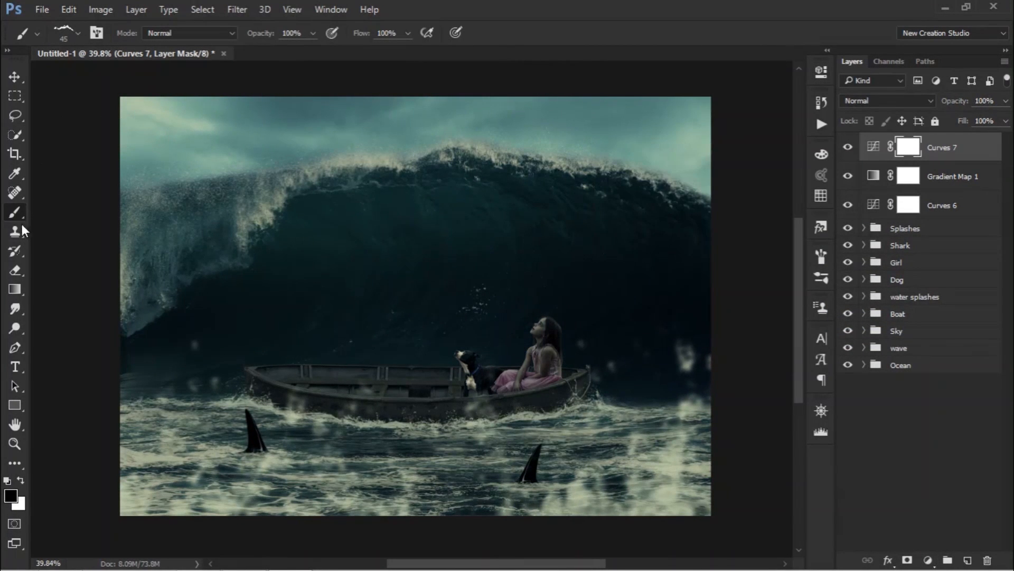
Step: Mask the Curves 7 darkening off the girl, dog, boat and central wave using a black soft round brush enlarged to about 1000–1300 px
right_click(507, 294)
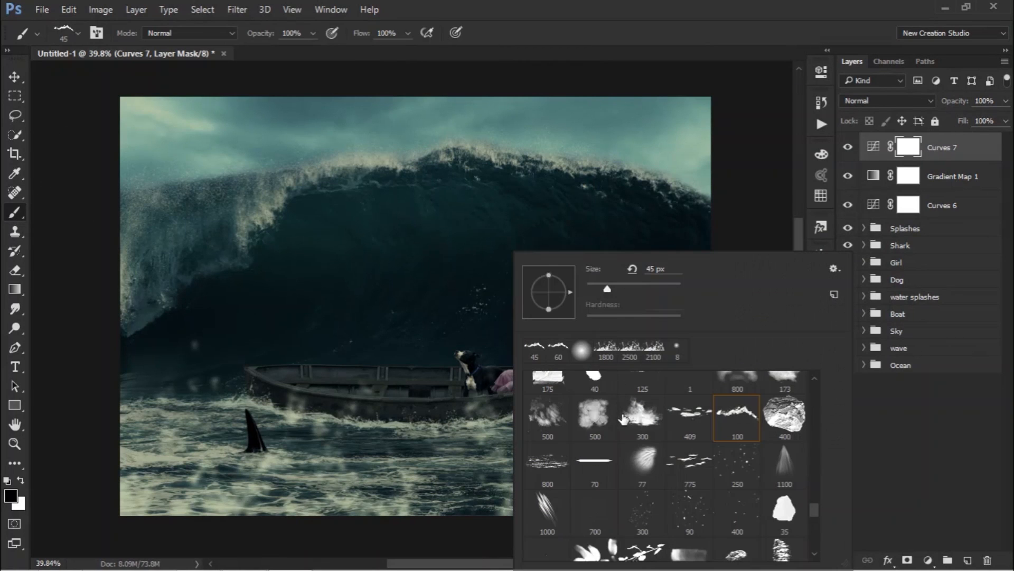
click(578, 356)
drag(617, 290, 648, 290)
click(487, 300)
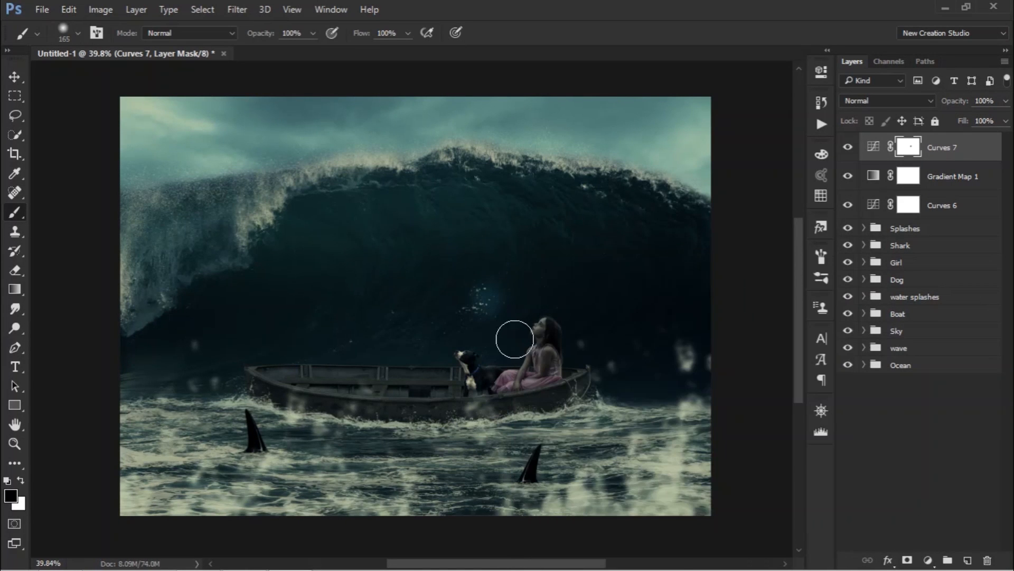
key(ctrl+z)
key(bracketright)
key(bracketright)
key(bracketright)
key(bracketright)
key(bracketright)
key(bracketright)
key(bracketright)
key(bracketright)
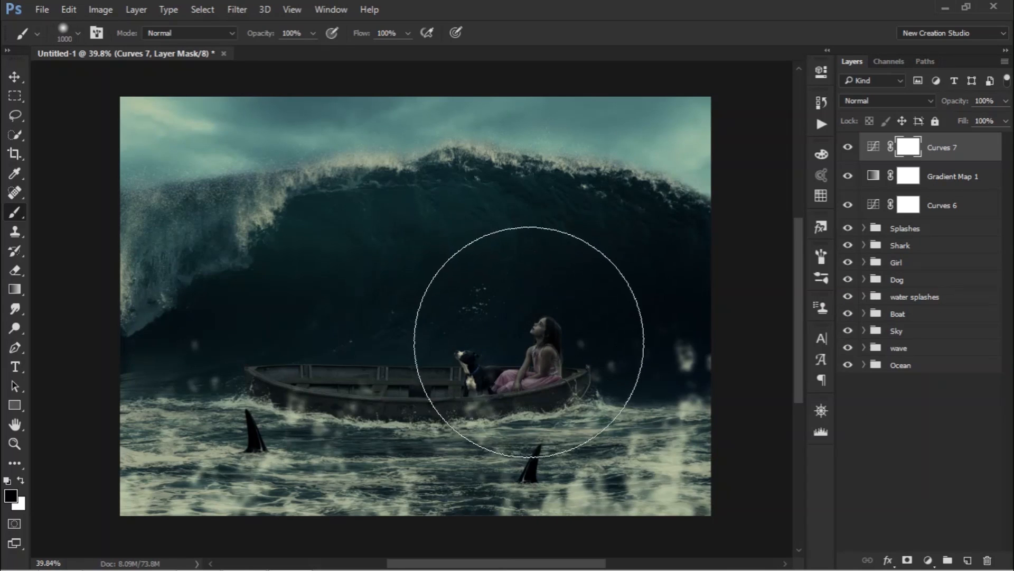
mouse_move(455, 361)
mouse_down()
mouse_move(555, 362)
mouse_move(325, 372)
mouse_move(589, 370)
mouse_move(623, 320)
mouse_move(340, 317)
mouse_up()
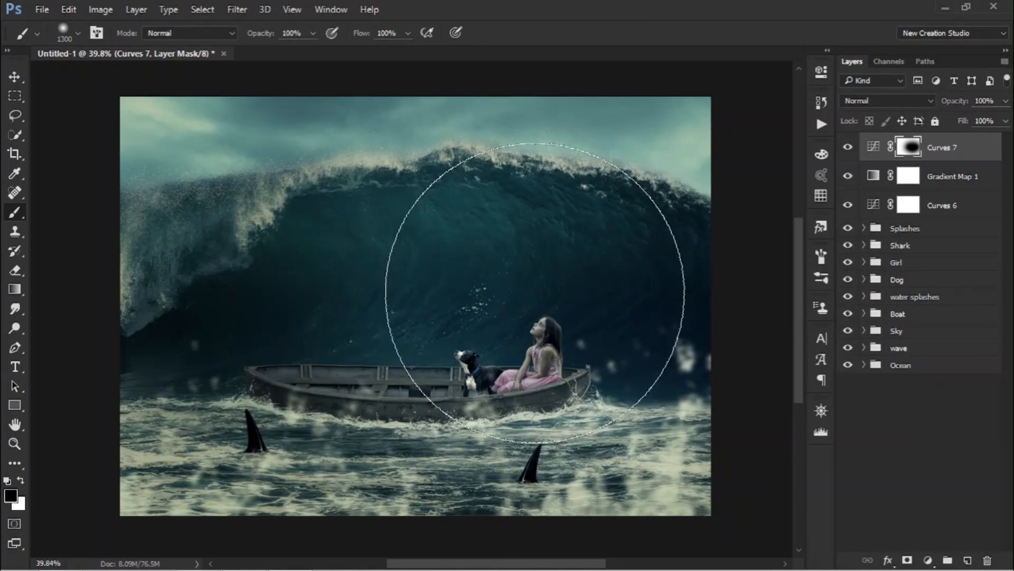
Step: Unlink the Curves 7 mask and scale it up around its centre to about 120%
click(877, 149)
click(890, 147)
click(908, 148)
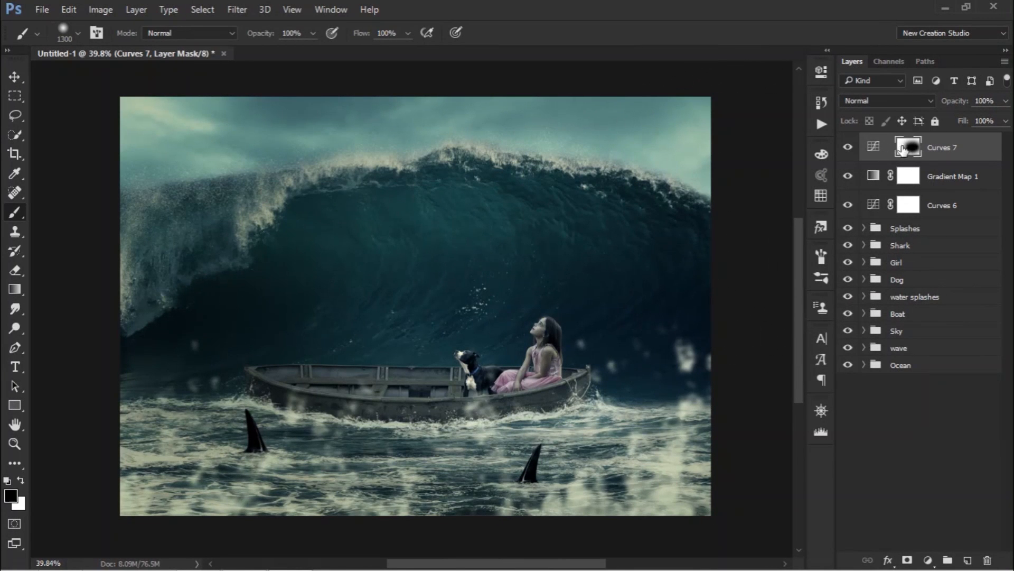
key(ctrl+t)
scroll(505, 275, down, 2)
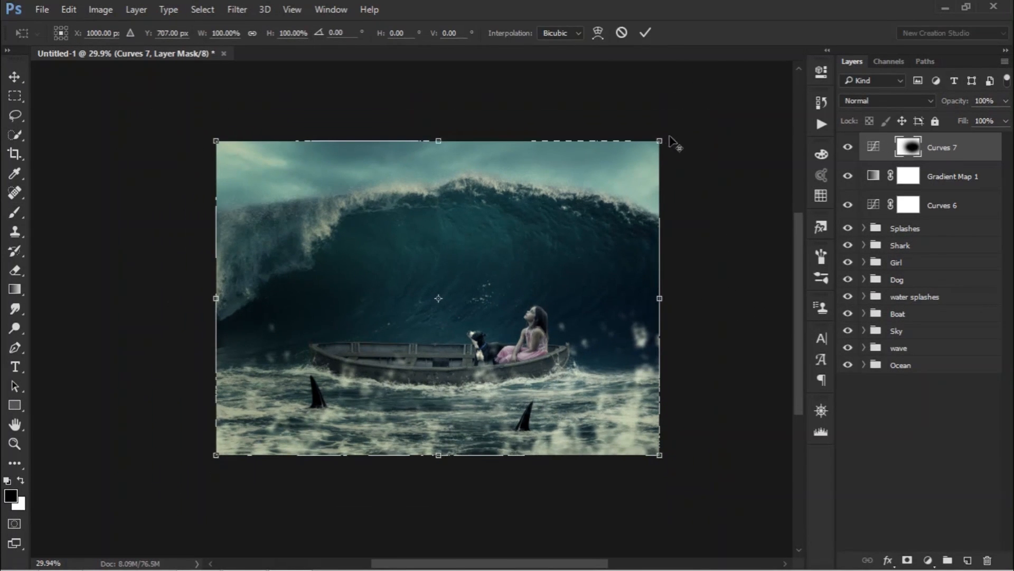
drag(675, 142, 714, 105)
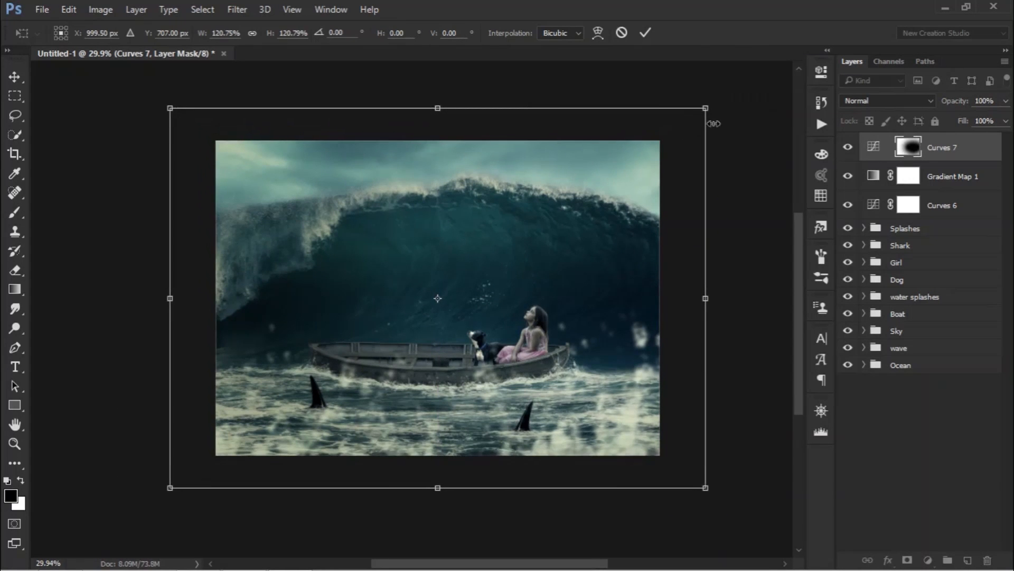
drag(739, 141, 713, 100)
click(645, 34)
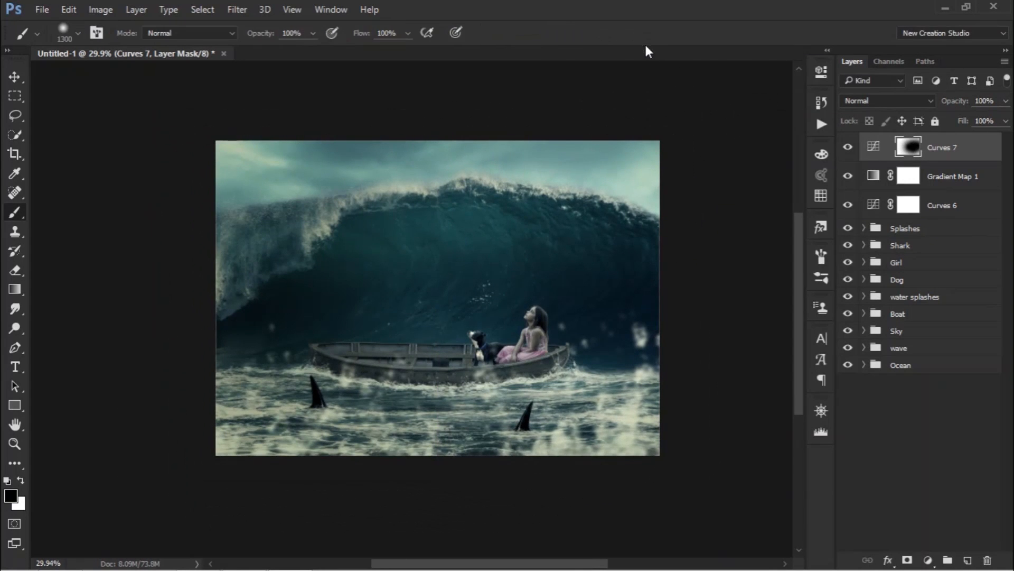
Step: Compare the image with and without Curves 7, and set that layer's opacity to 35%
scroll(602, 169, up, 2)
click(846, 147)
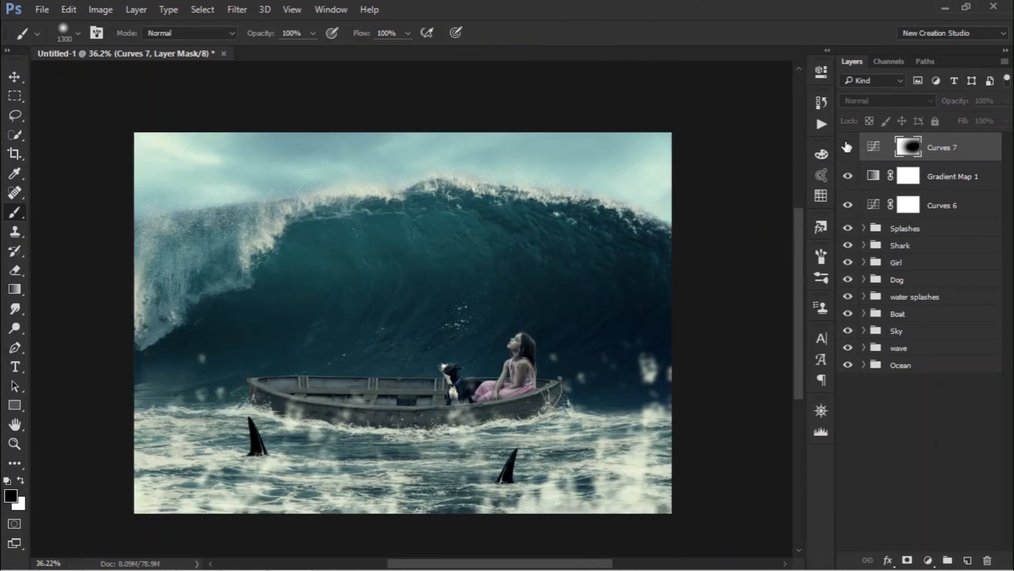
click(847, 147)
drag(954, 100, 924, 106)
key(alt+Down)
key(Escape)
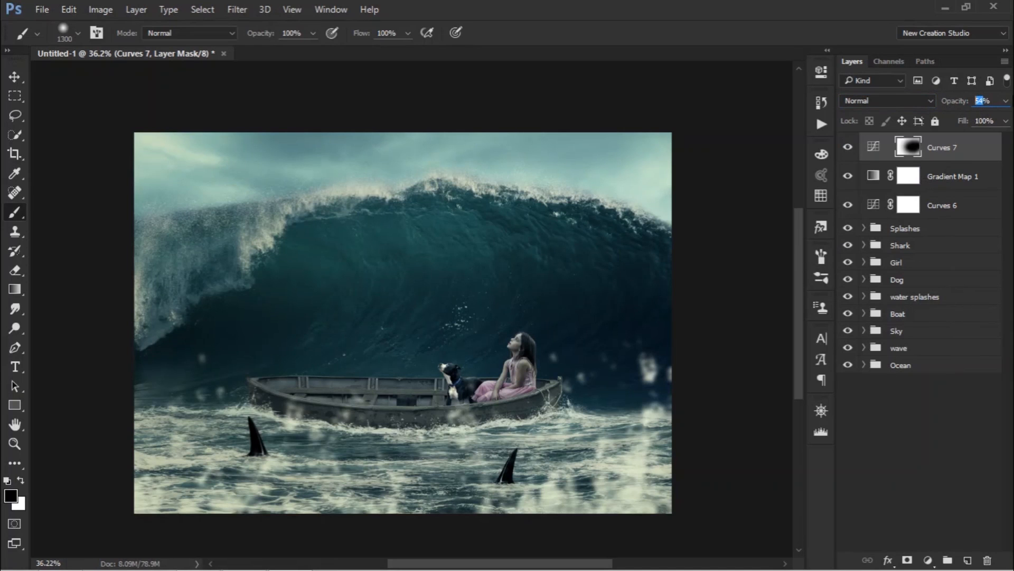
text(35)
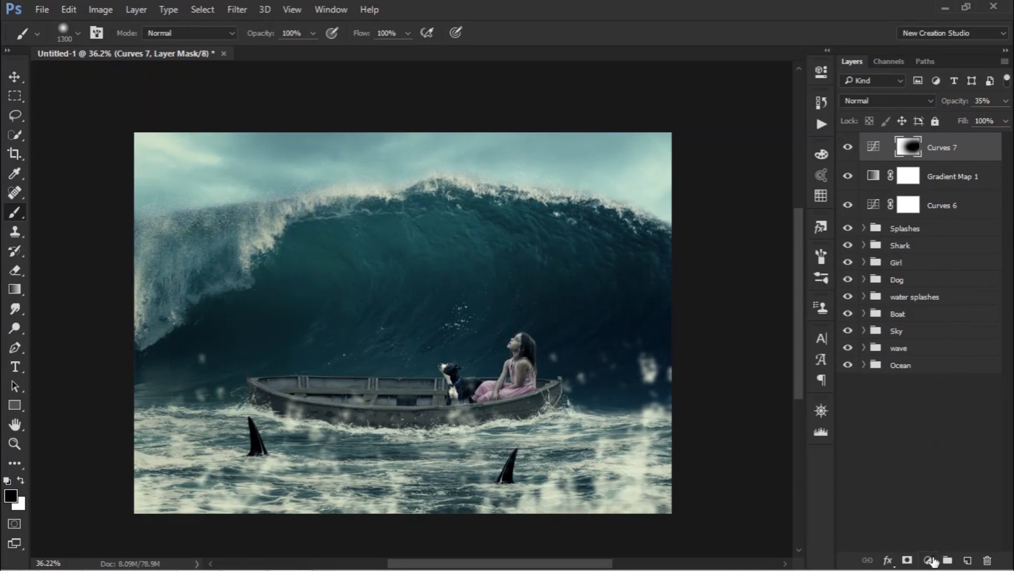
Step: Add a Color Lookup adjustment layer above Curves 7 and try the 3Strip.look 3DLUT file
click(930, 560)
click(888, 461)
click(689, 107)
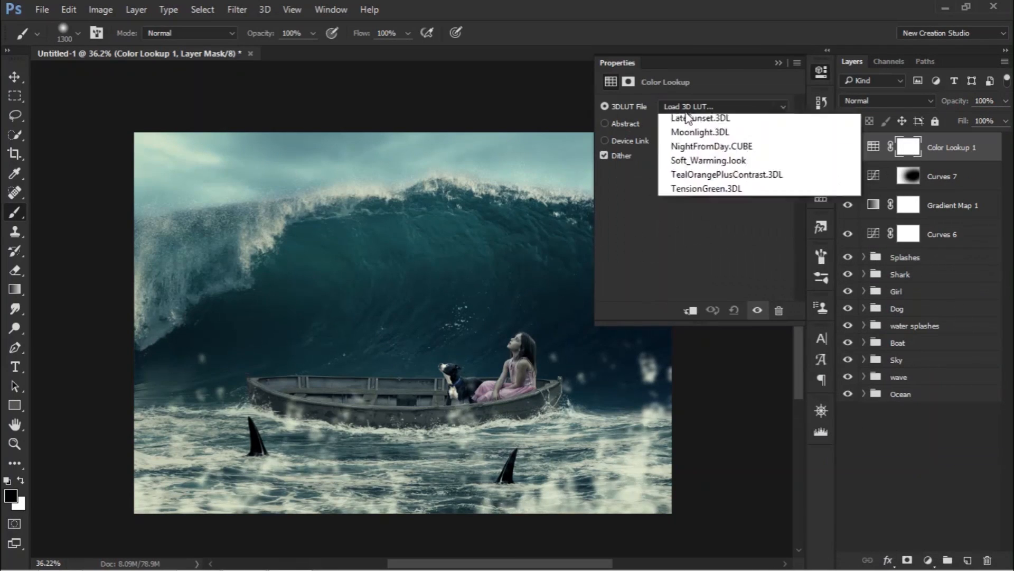
click(686, 161)
key(Down)
key(Up)
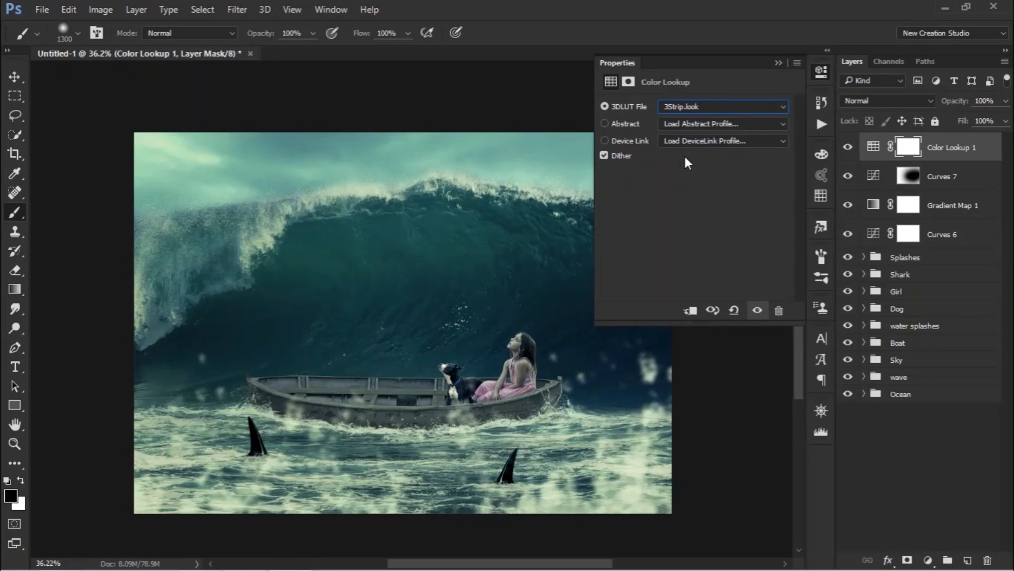
Step: Preview the 3DLUT files on the Color Lookup layer and apply Fuji ETERNA 250D Kodak 2395
key(Down)
key(Down)
key(Down)
key(Down)
key(Down)
key(Down)
key(Down)
key(Down)
key(Down)
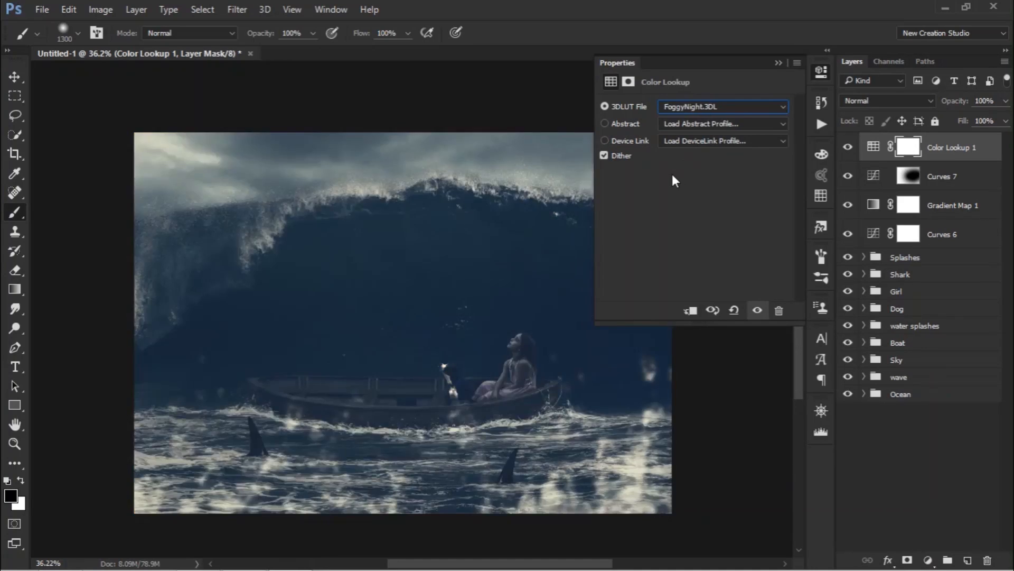
key(Down)
key(Up)
key(Down)
key(Down)
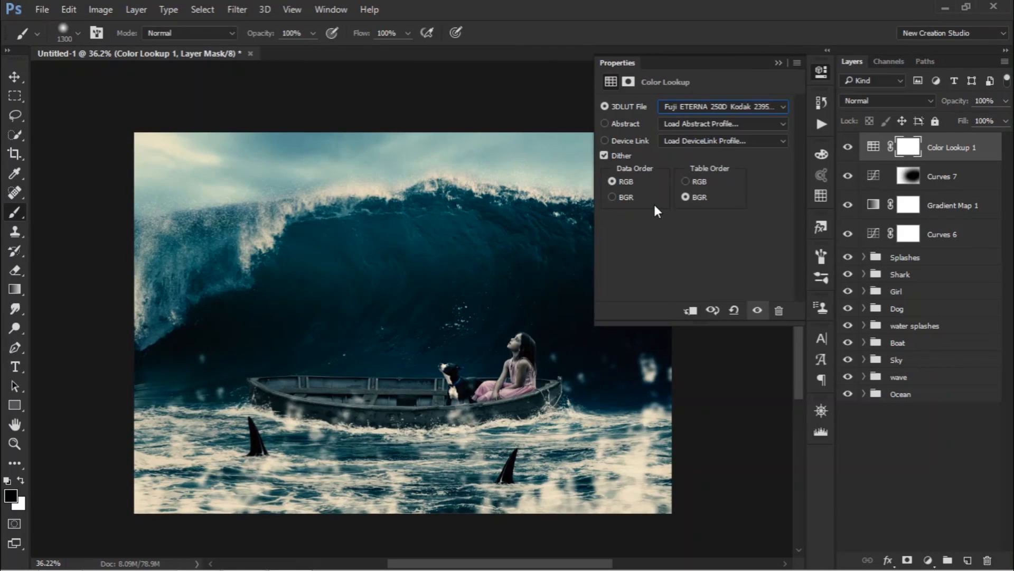
key(Up)
key(Up)
key(Down)
key(Down)
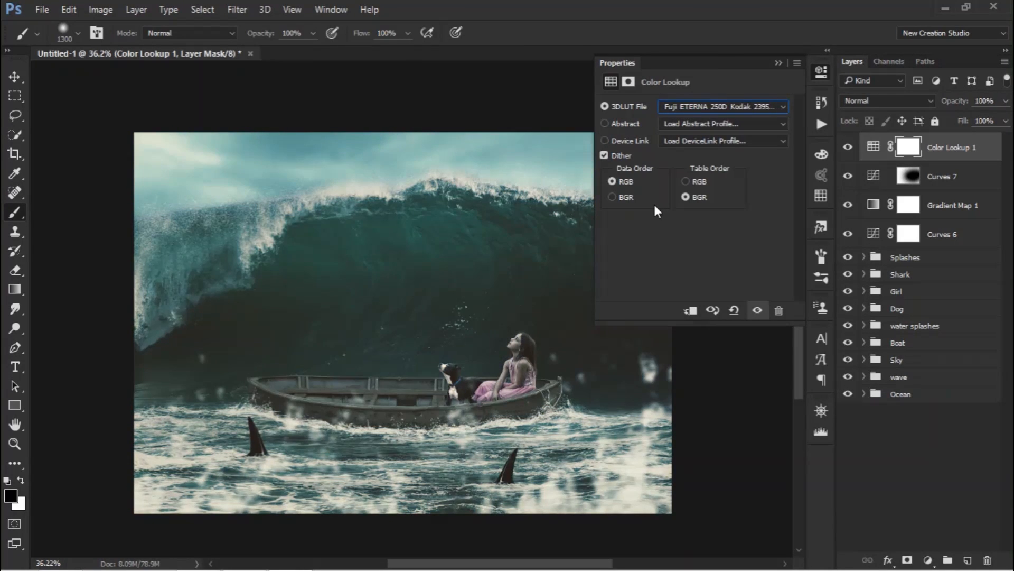
key(Up)
key(Up)
key(Down)
key(Down)
click(821, 72)
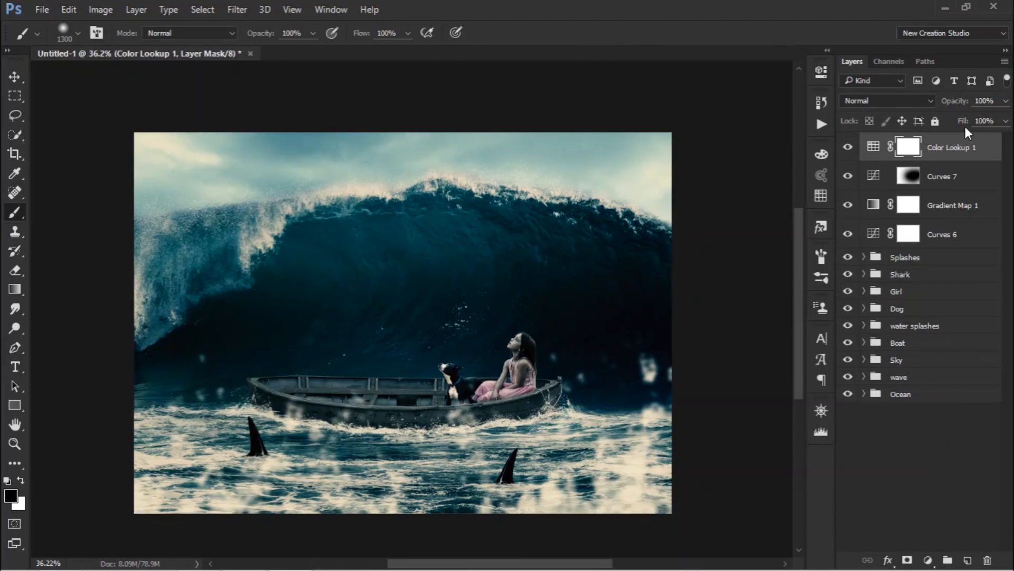
Step: Set the Color Lookup 1 layer's fill to 30% and compare the image with and without it
text(30)
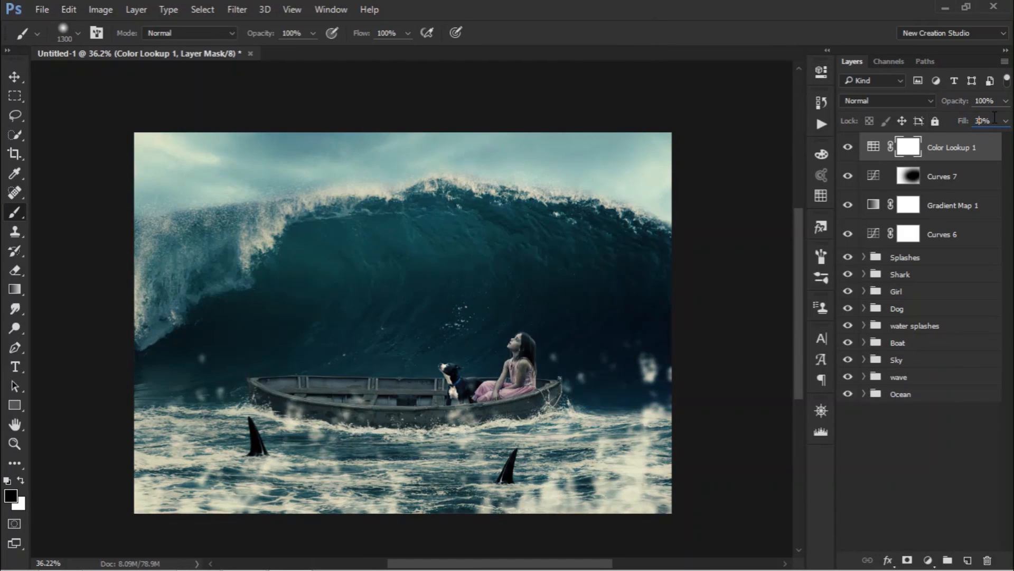
click(847, 148)
click(847, 147)
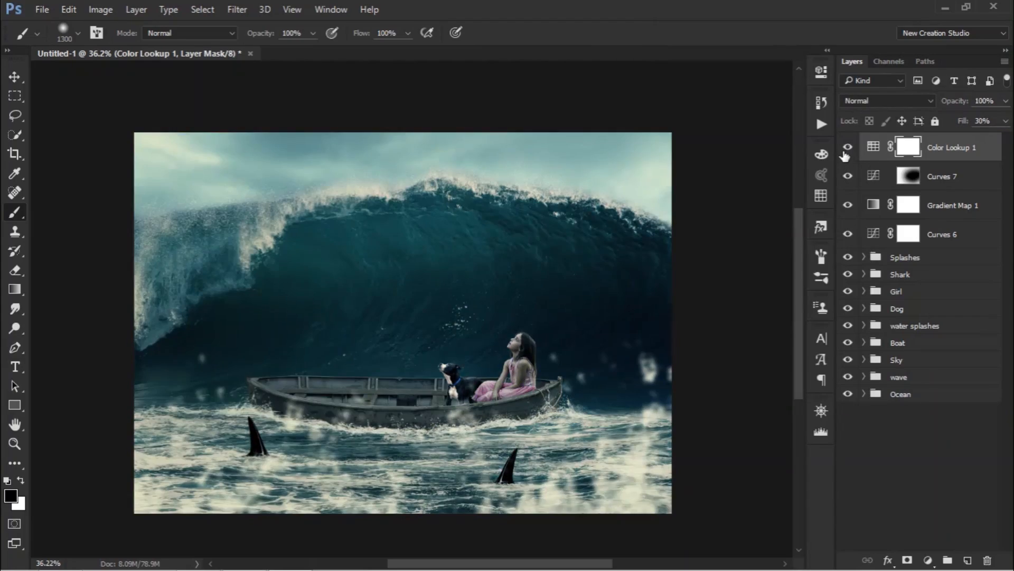